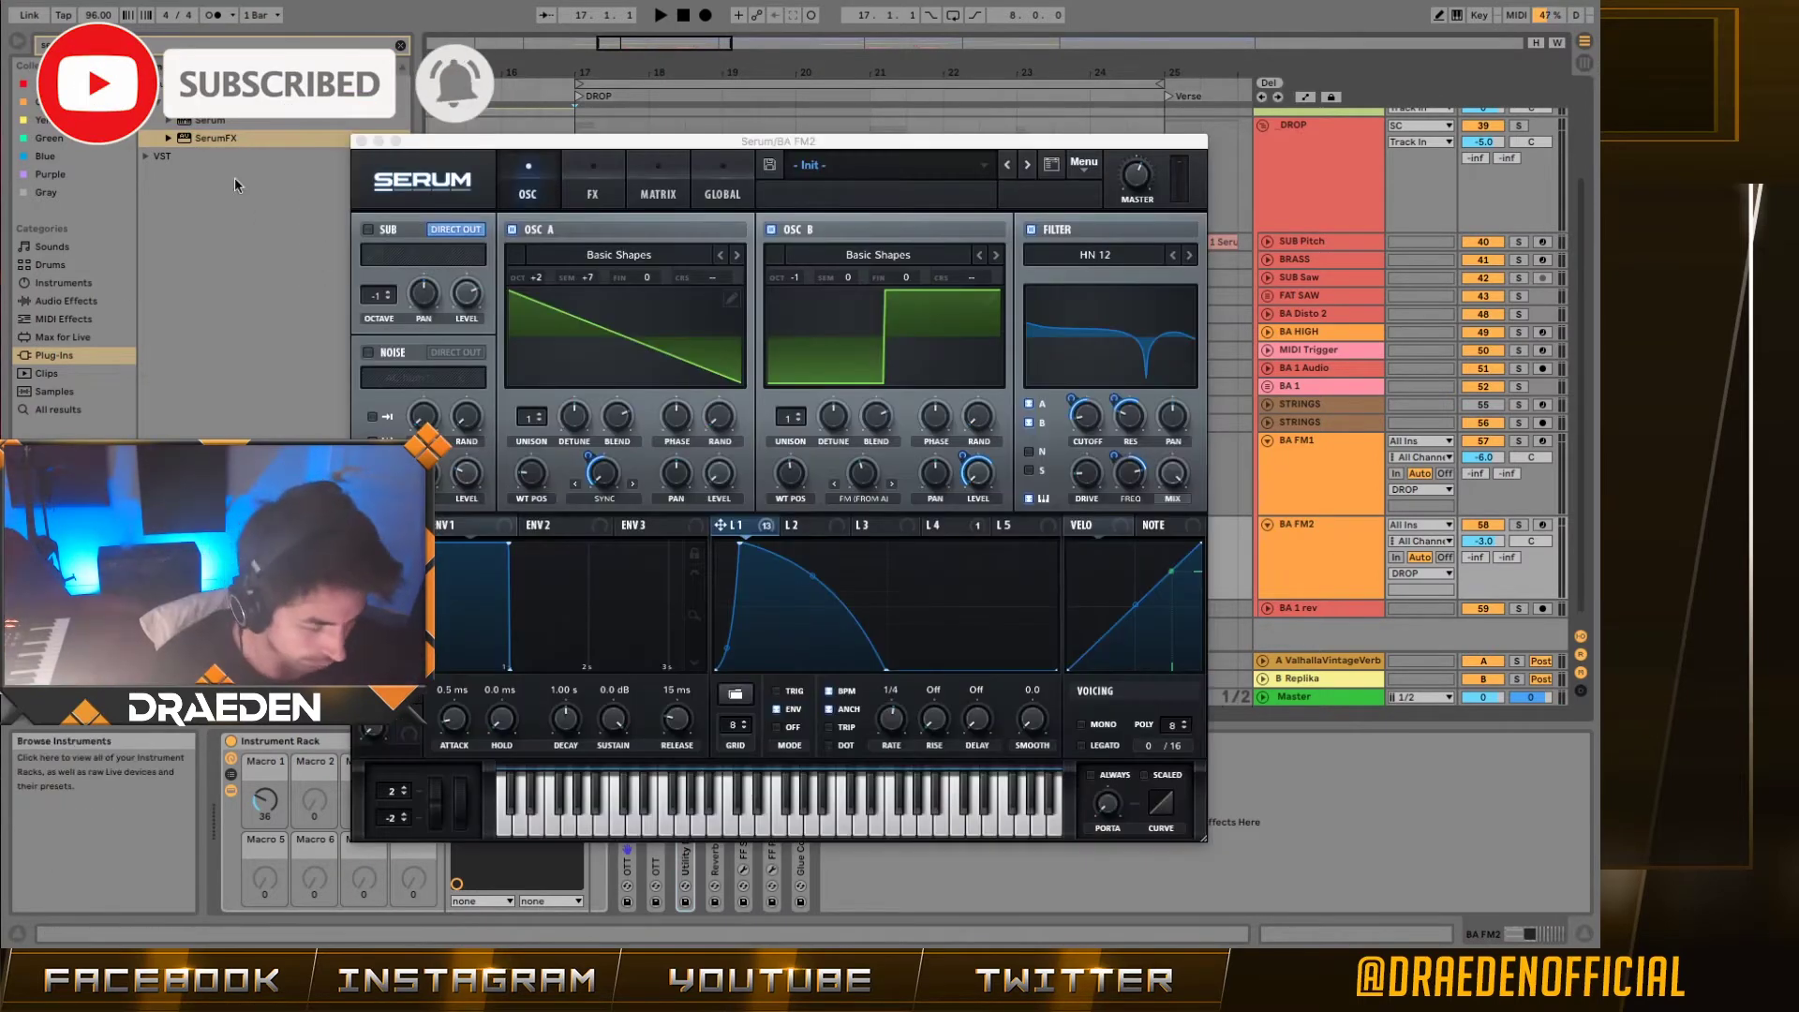
Step: Check Serum's effects on the BA FM2 track, and switch off oscillator A and the filter to isolate oscillator B
{"action": "left_click_drag", "start_coordinate": [784, 140], "coordinate": [703, 62]}
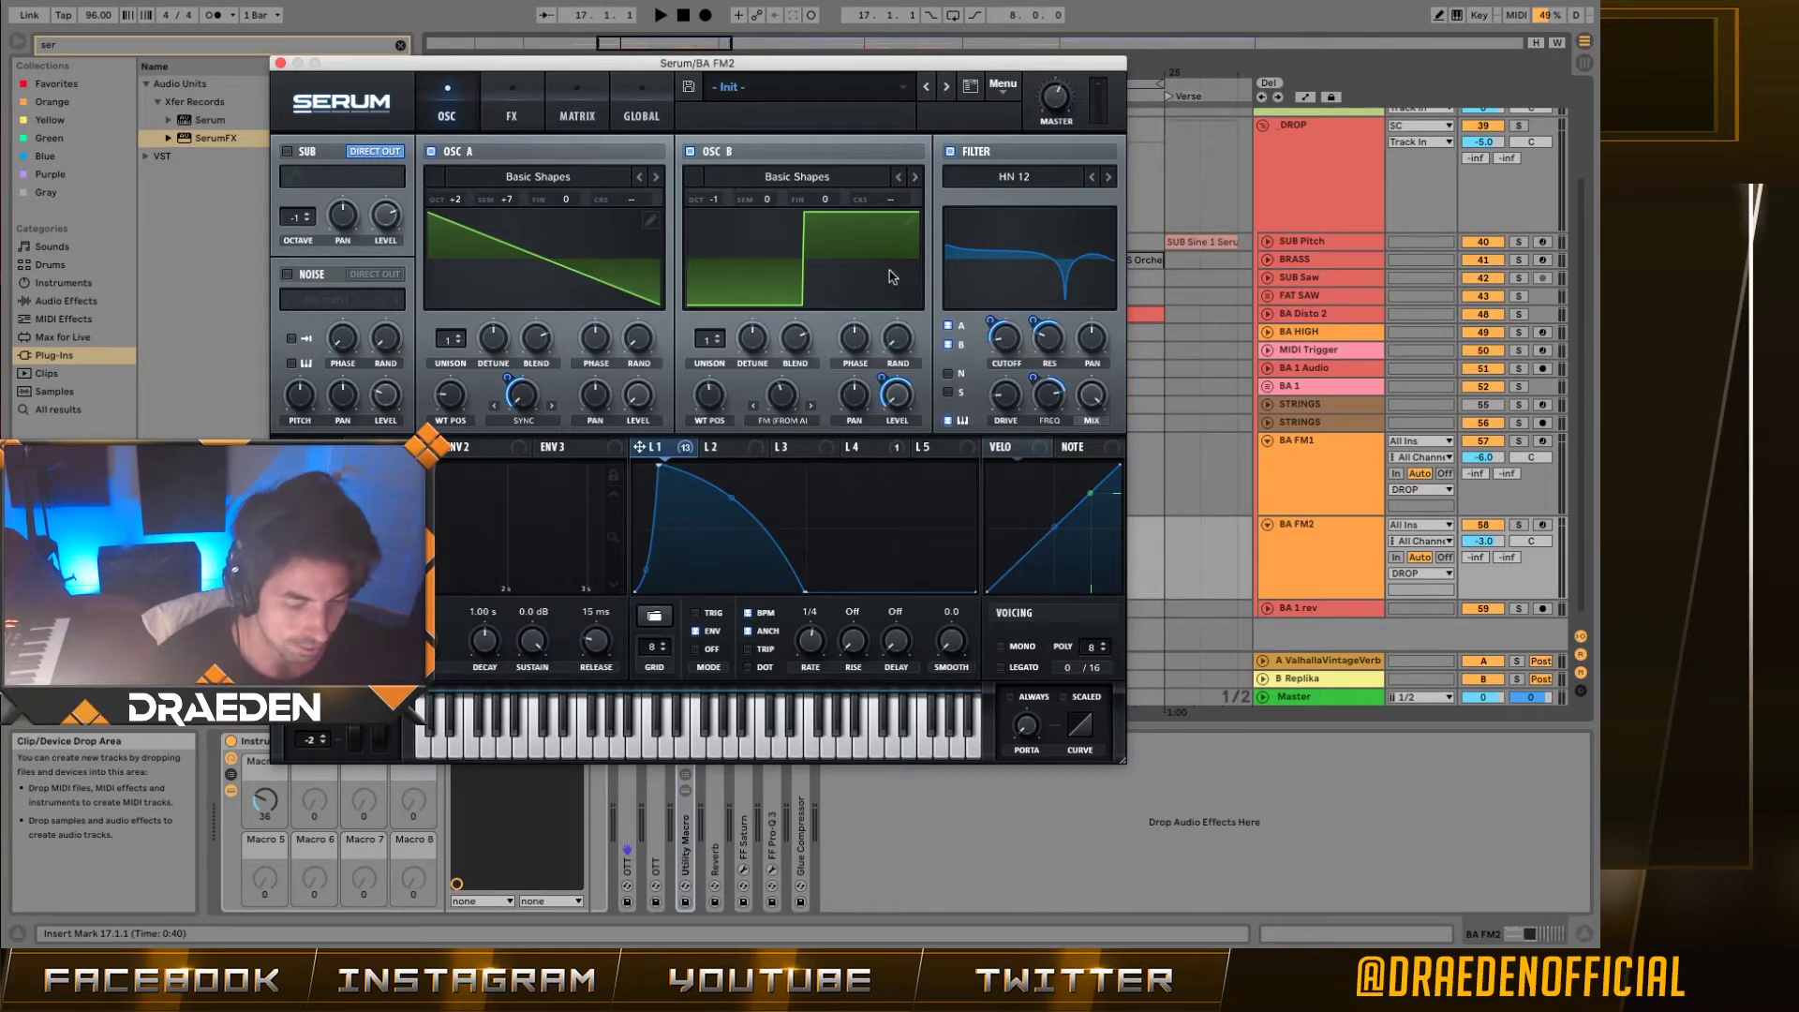
{"action": "left_click", "coordinate": [1341, 553]}
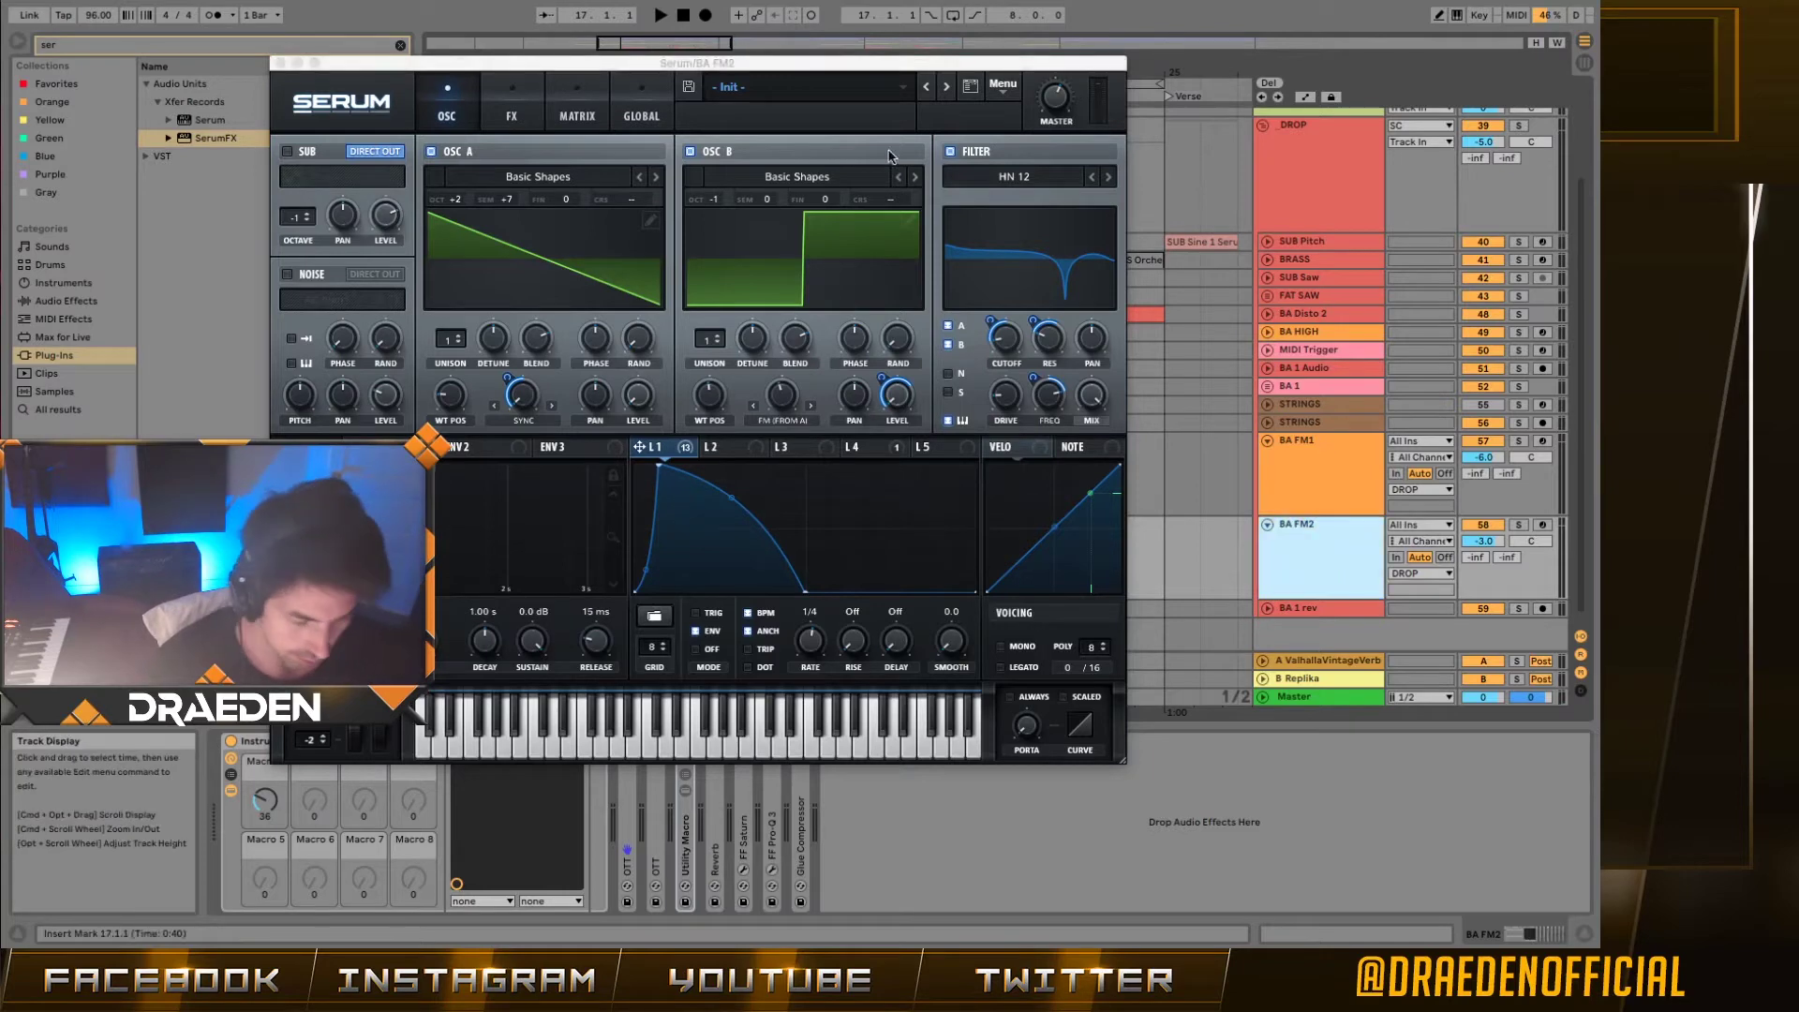
{"action": "left_click", "coordinate": [512, 105]}
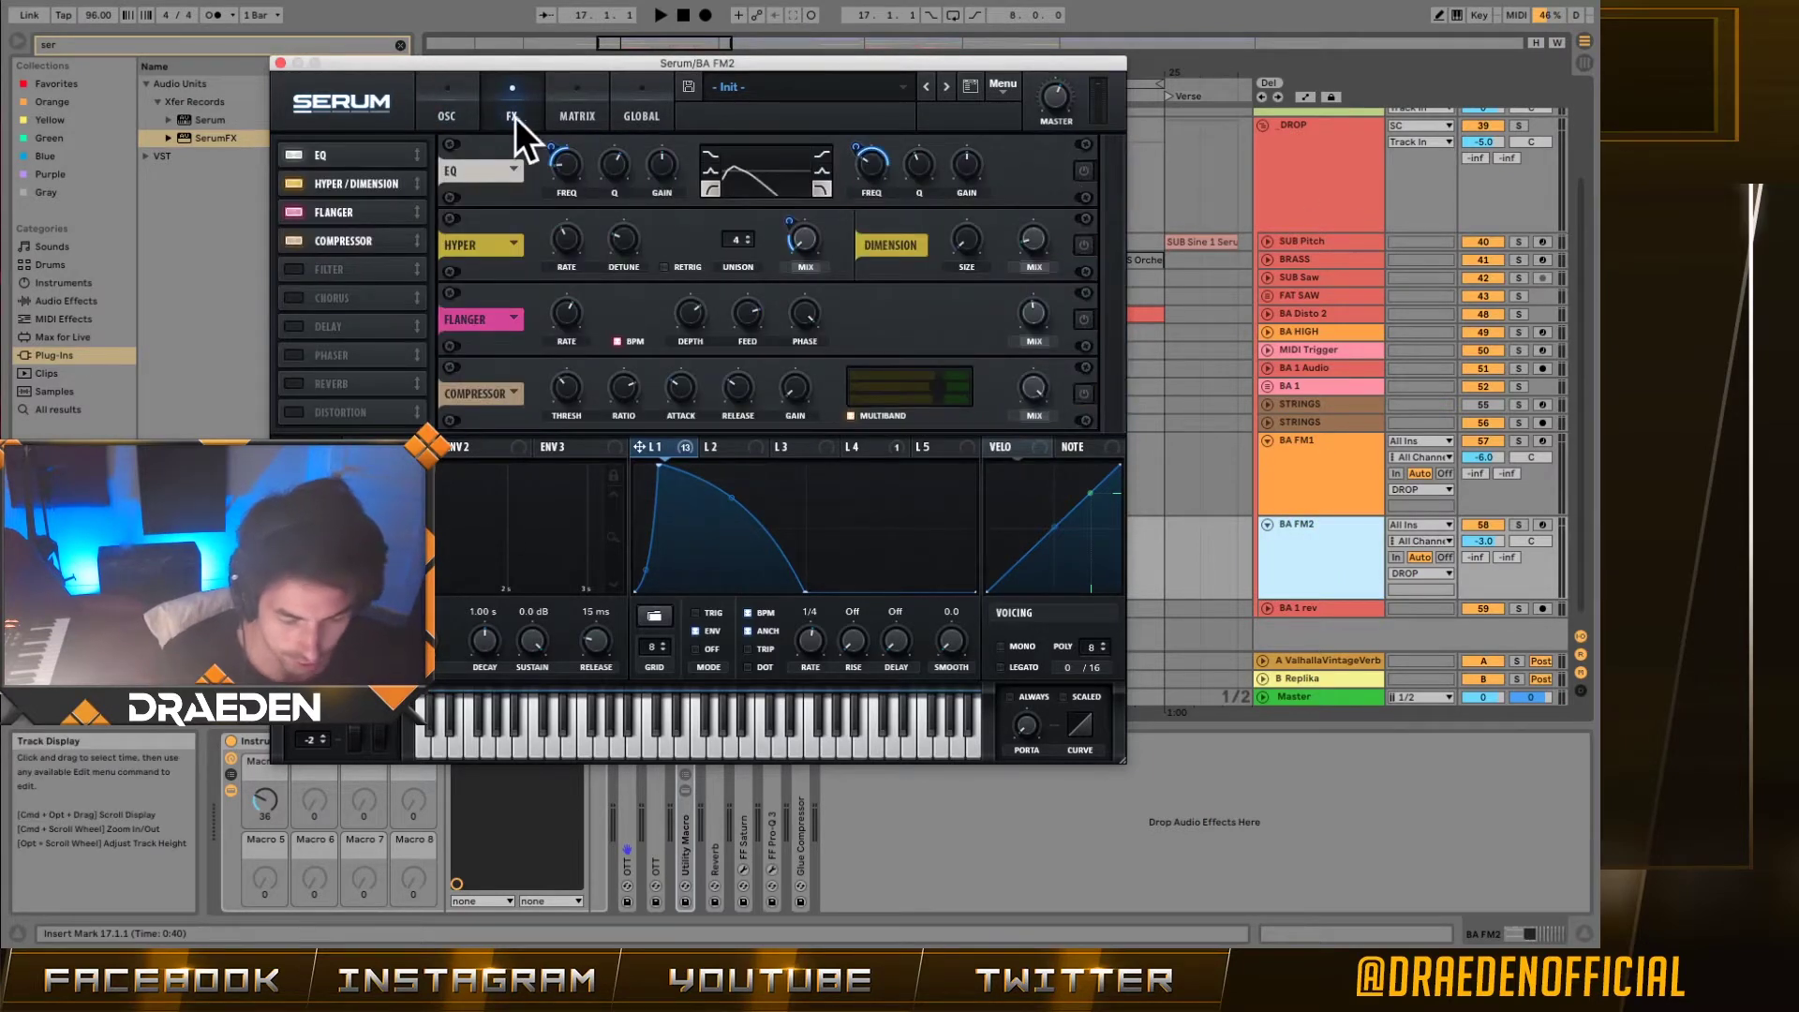
{"action": "left_click", "coordinate": [450, 111]}
{"action": "left_click", "coordinate": [431, 151]}
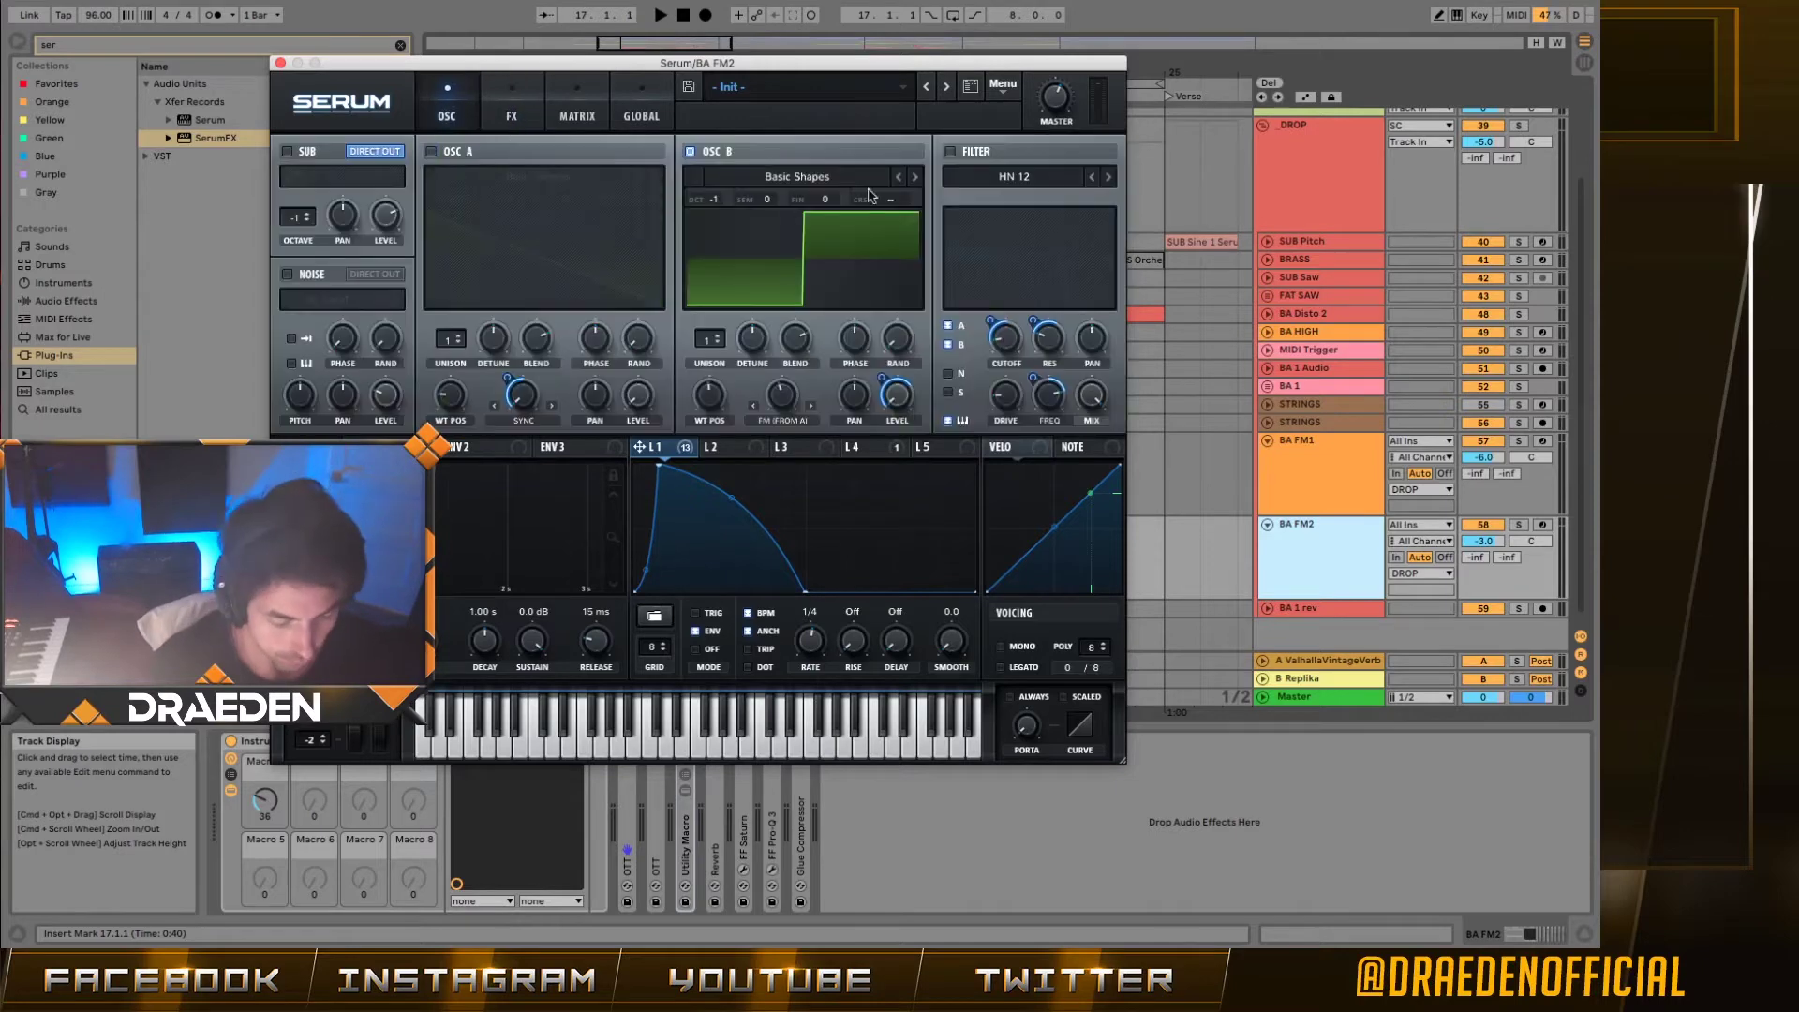
Step: Review oscillator B's Analog wavetable choices and its position and level controls, keeping the Basic Shapes wavetable
{"action": "left_click", "coordinate": [811, 178]}
{"action": "mouse_move", "coordinate": [801, 198]}
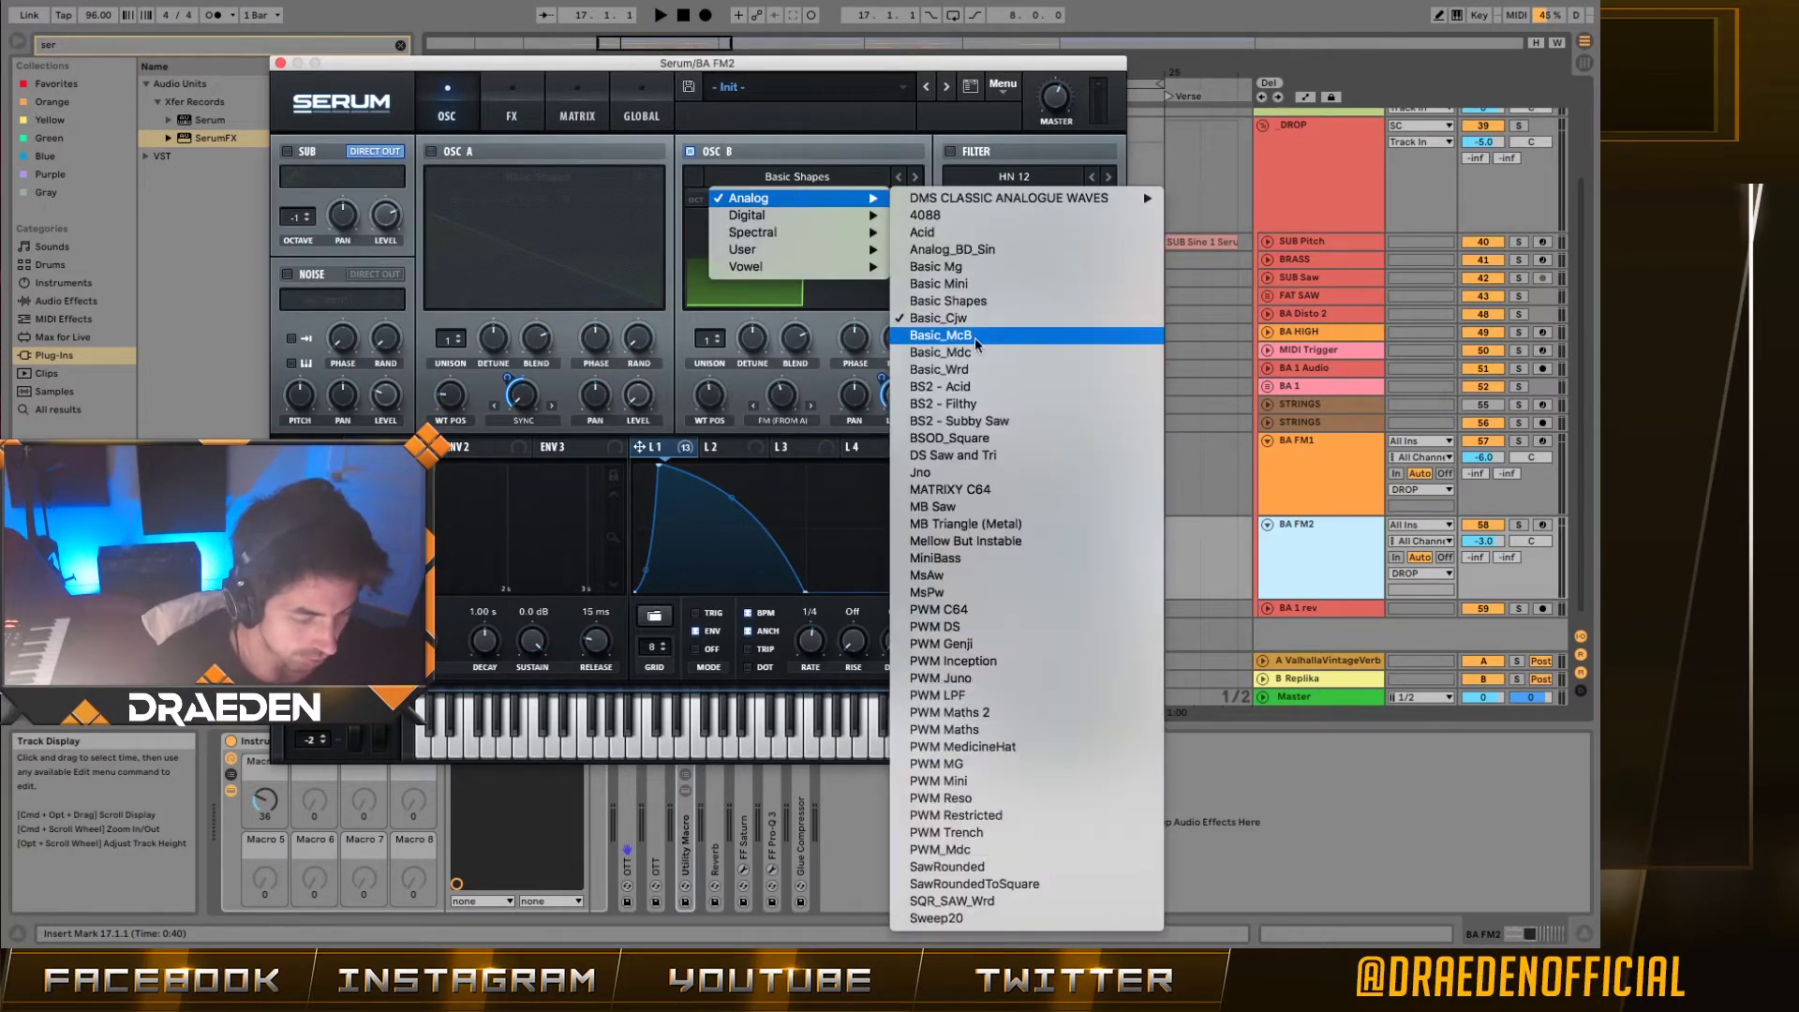
{"action": "left_click", "coordinate": [874, 70]}
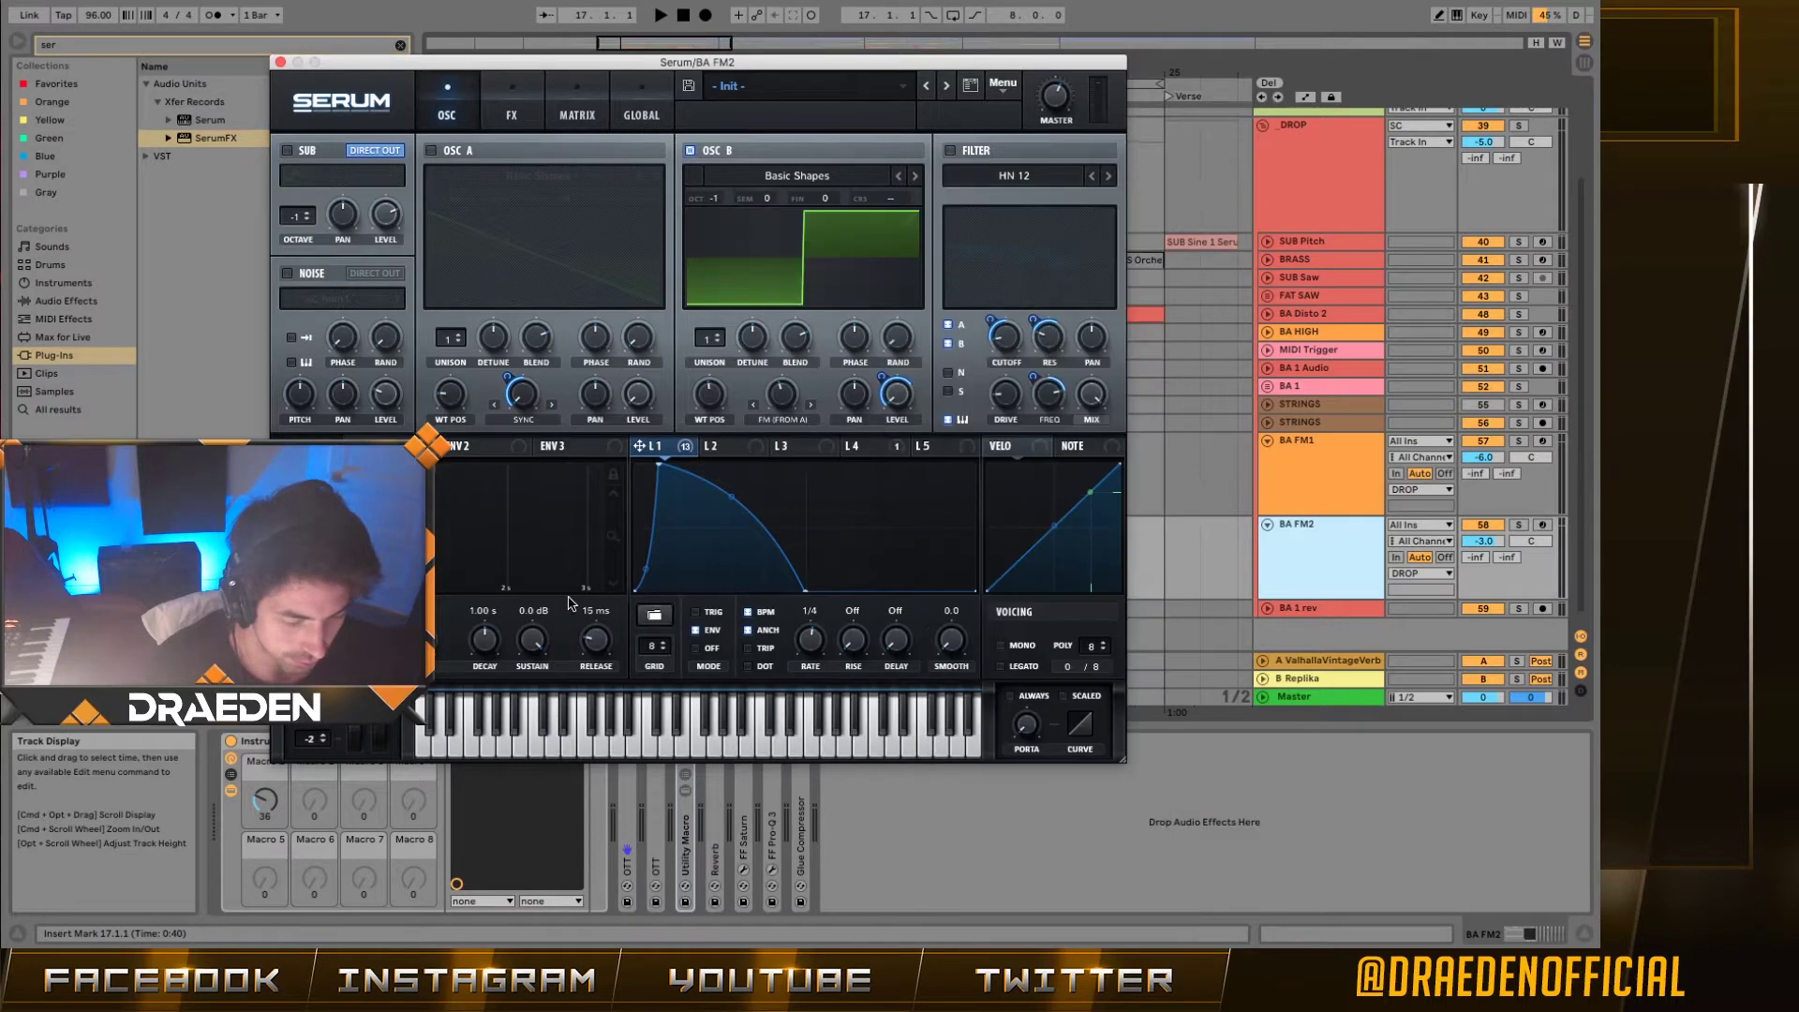
{"action": "left_click_drag", "start_coordinate": [718, 380], "coordinate": [699, 461]}
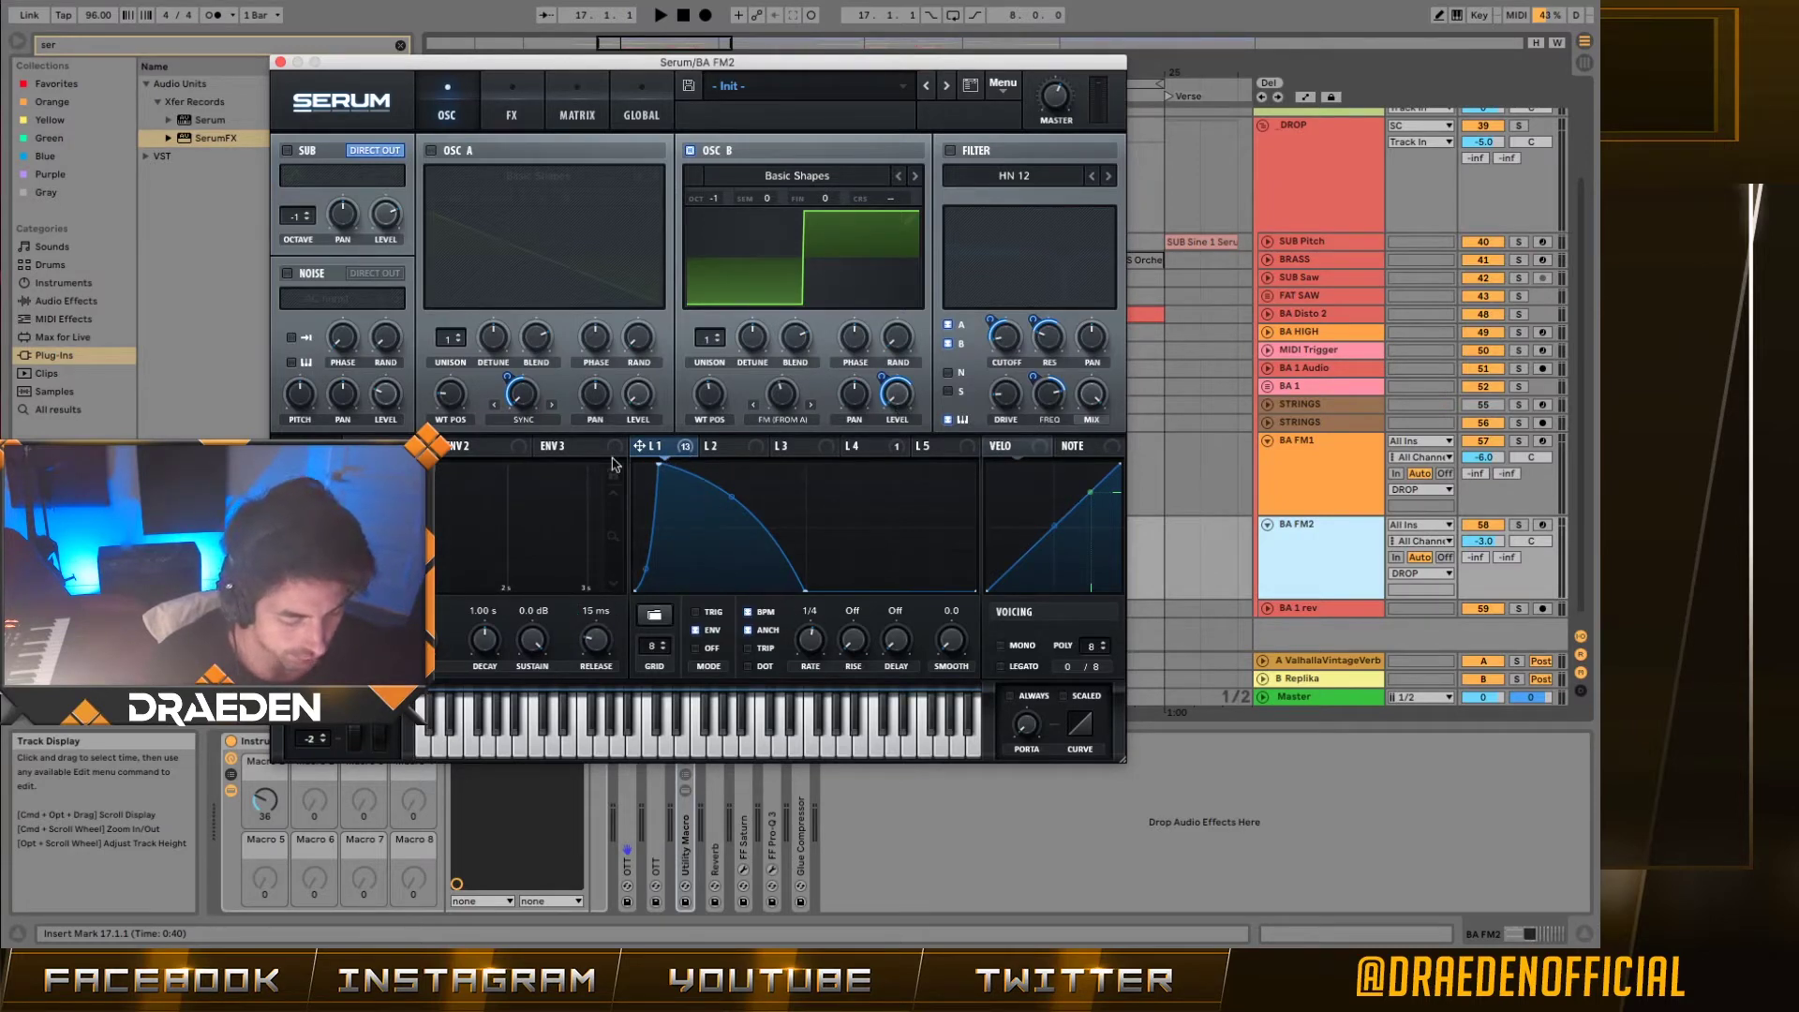
{"action": "left_click_drag", "start_coordinate": [885, 379], "coordinate": [884, 386]}
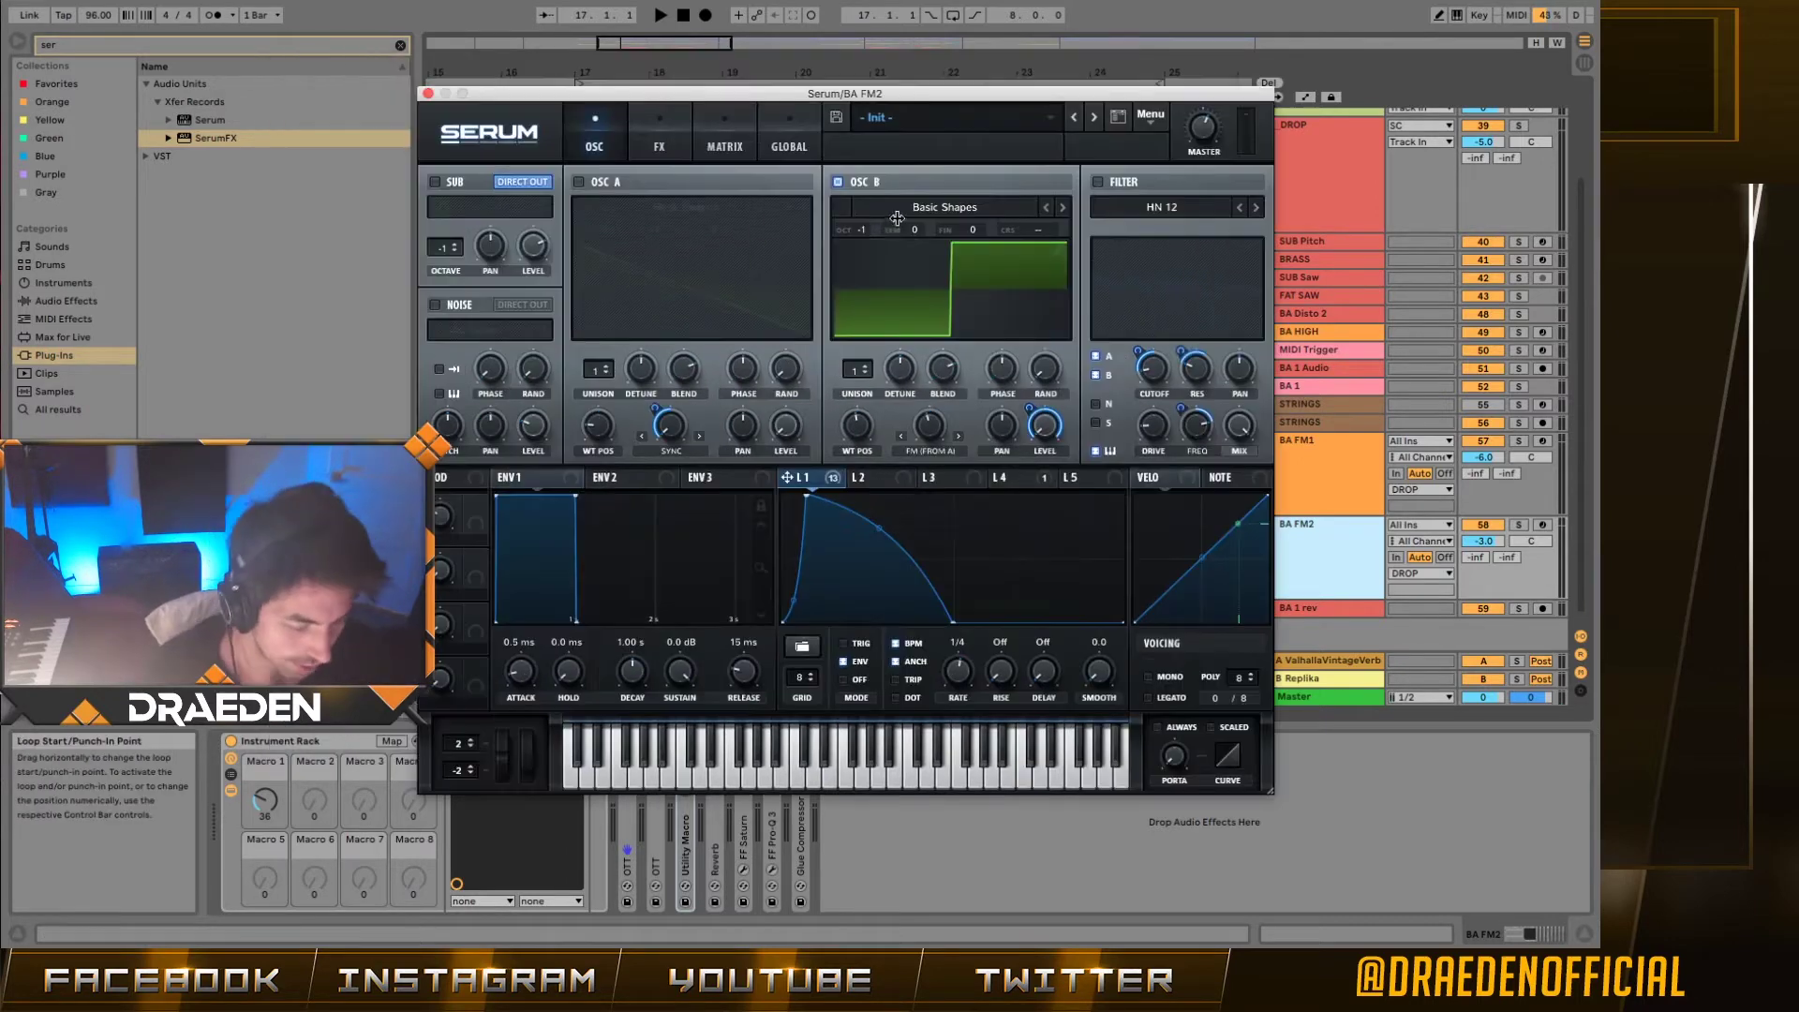
Step: Open the BA FM2 clip at bar 19 to show its MIDI note, keeping the Serum window at hand
{"action": "left_click_drag", "start_coordinate": [851, 93], "coordinate": [1562, 533]}
{"action": "double_click", "coordinate": [733, 558]}
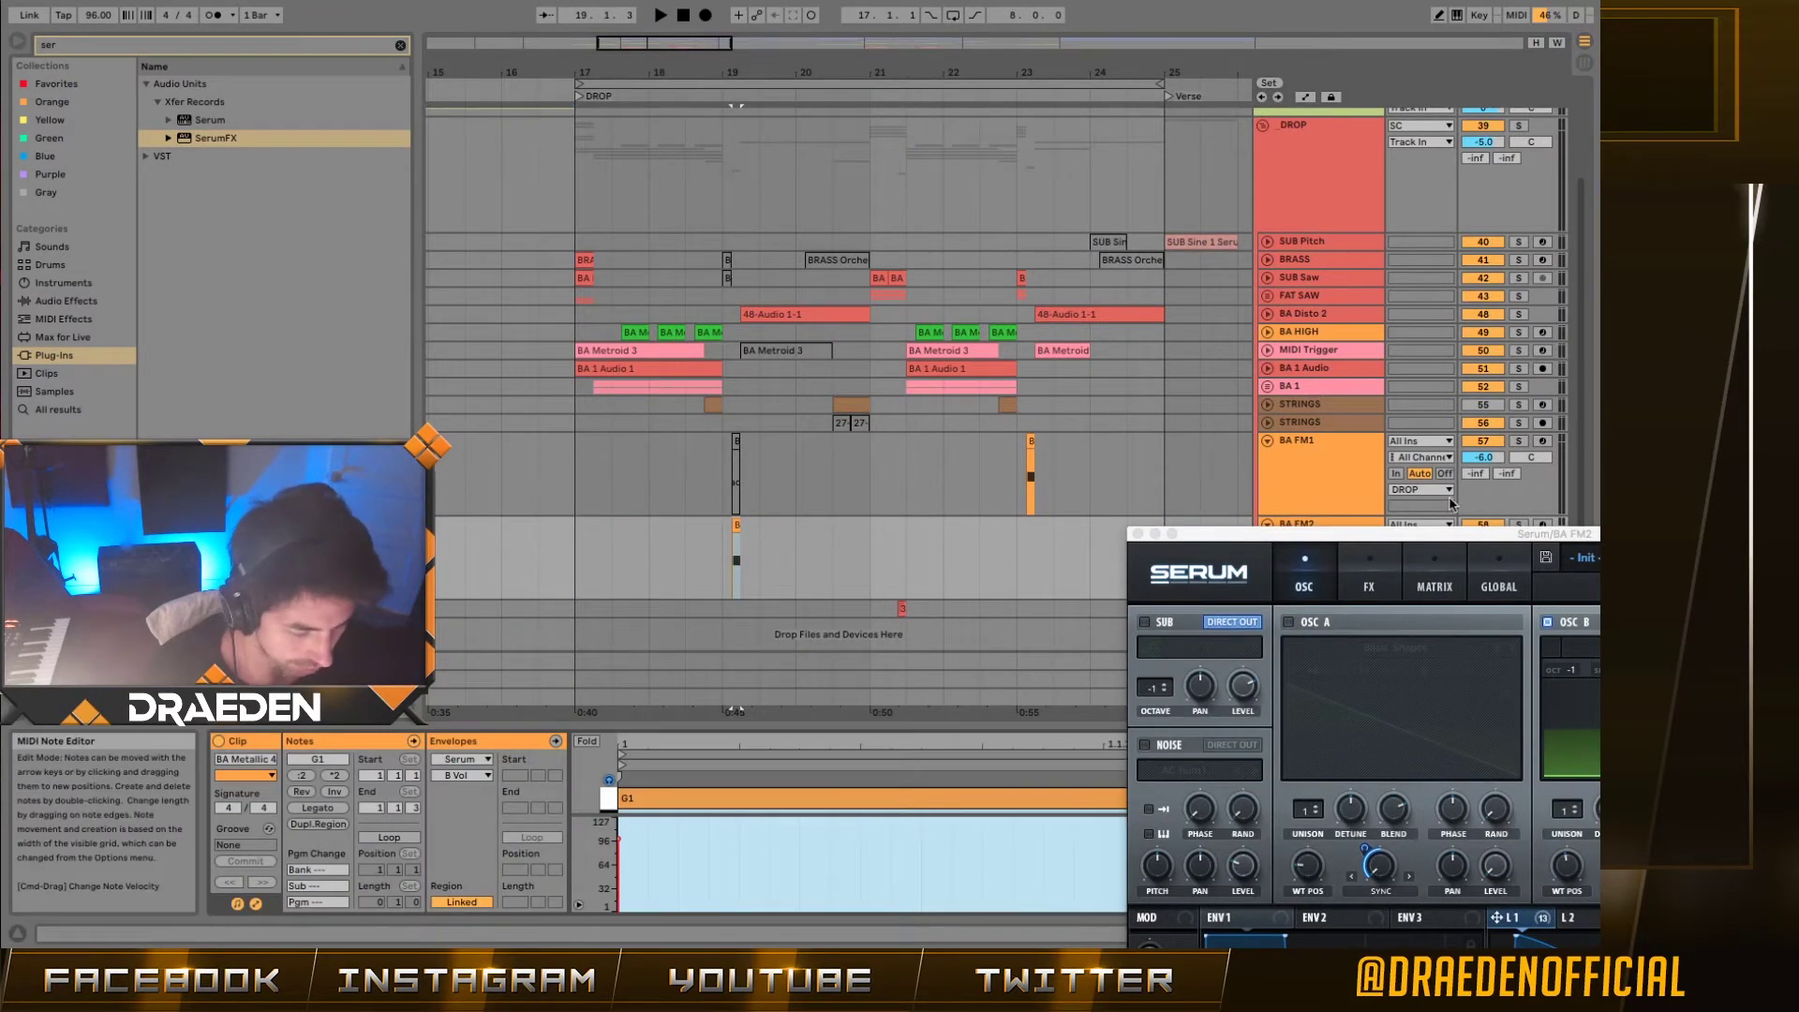
{"action": "left_click_drag", "start_coordinate": [1446, 534], "coordinate": [720, 72]}
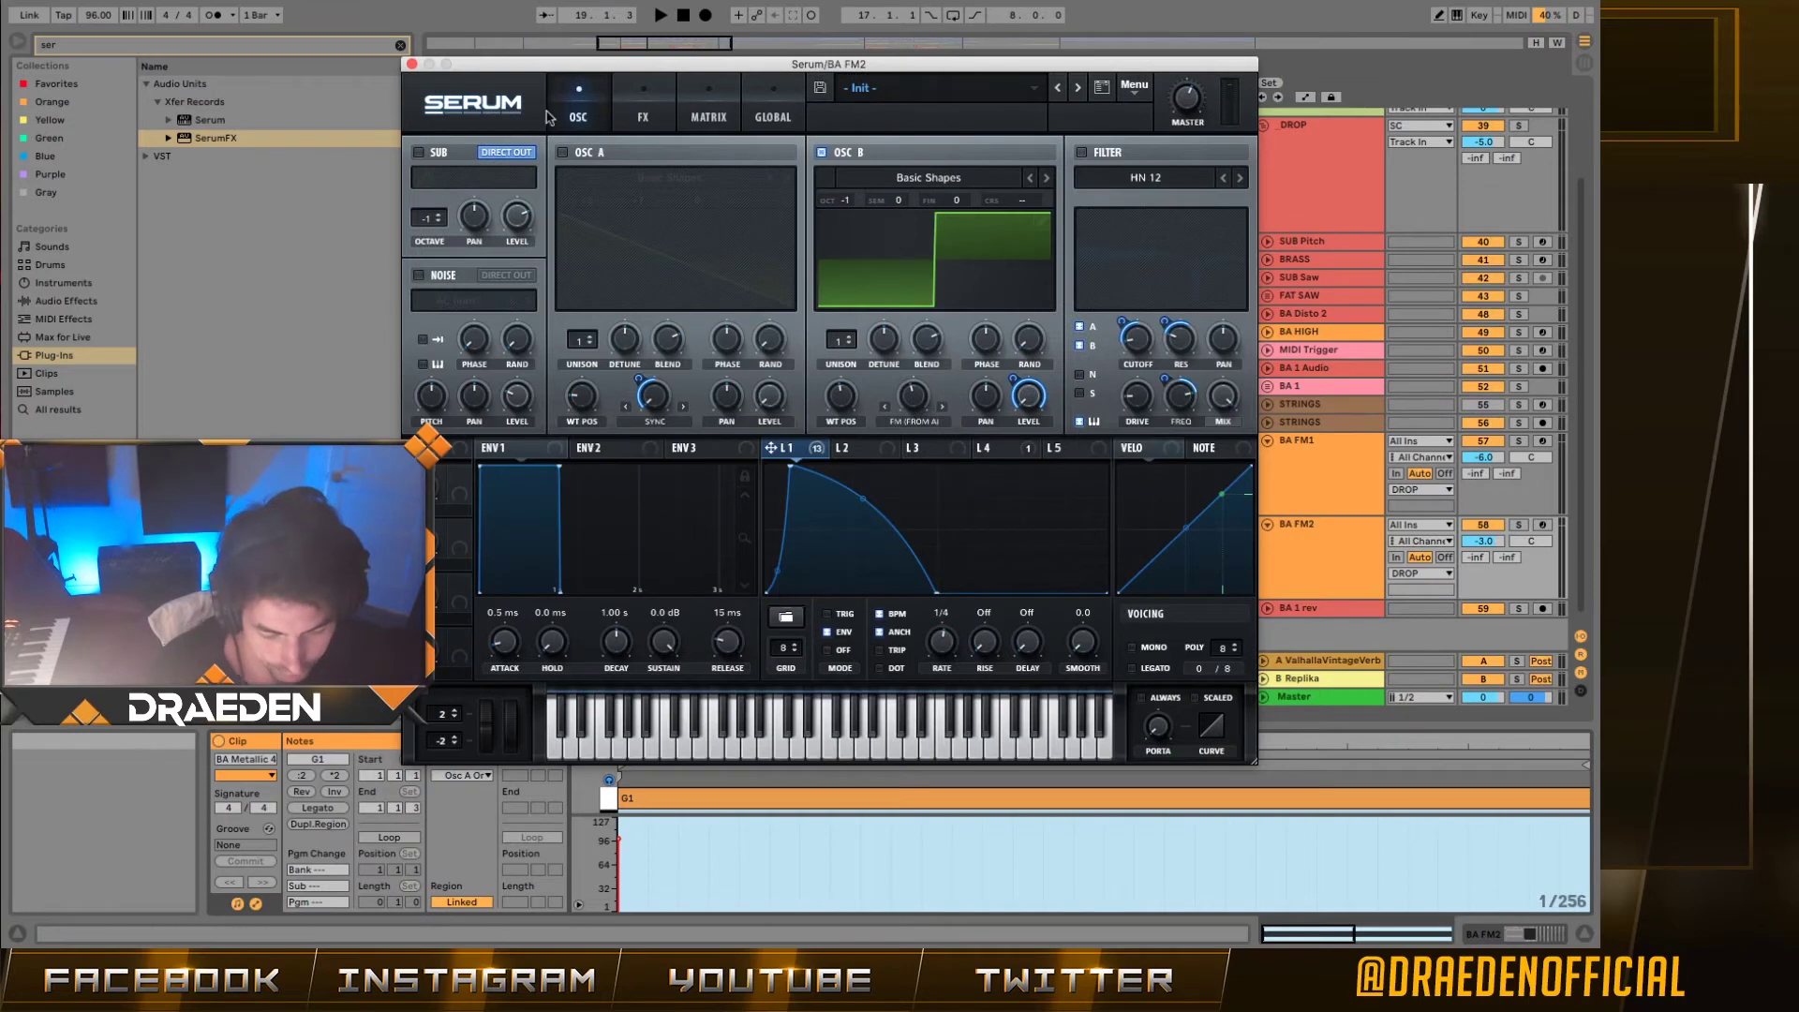
Step: Switch oscillator A back on, choose Sync (No Window) as its warp mode, and check the warp amount's modulation
{"action": "left_click", "coordinate": [588, 155]}
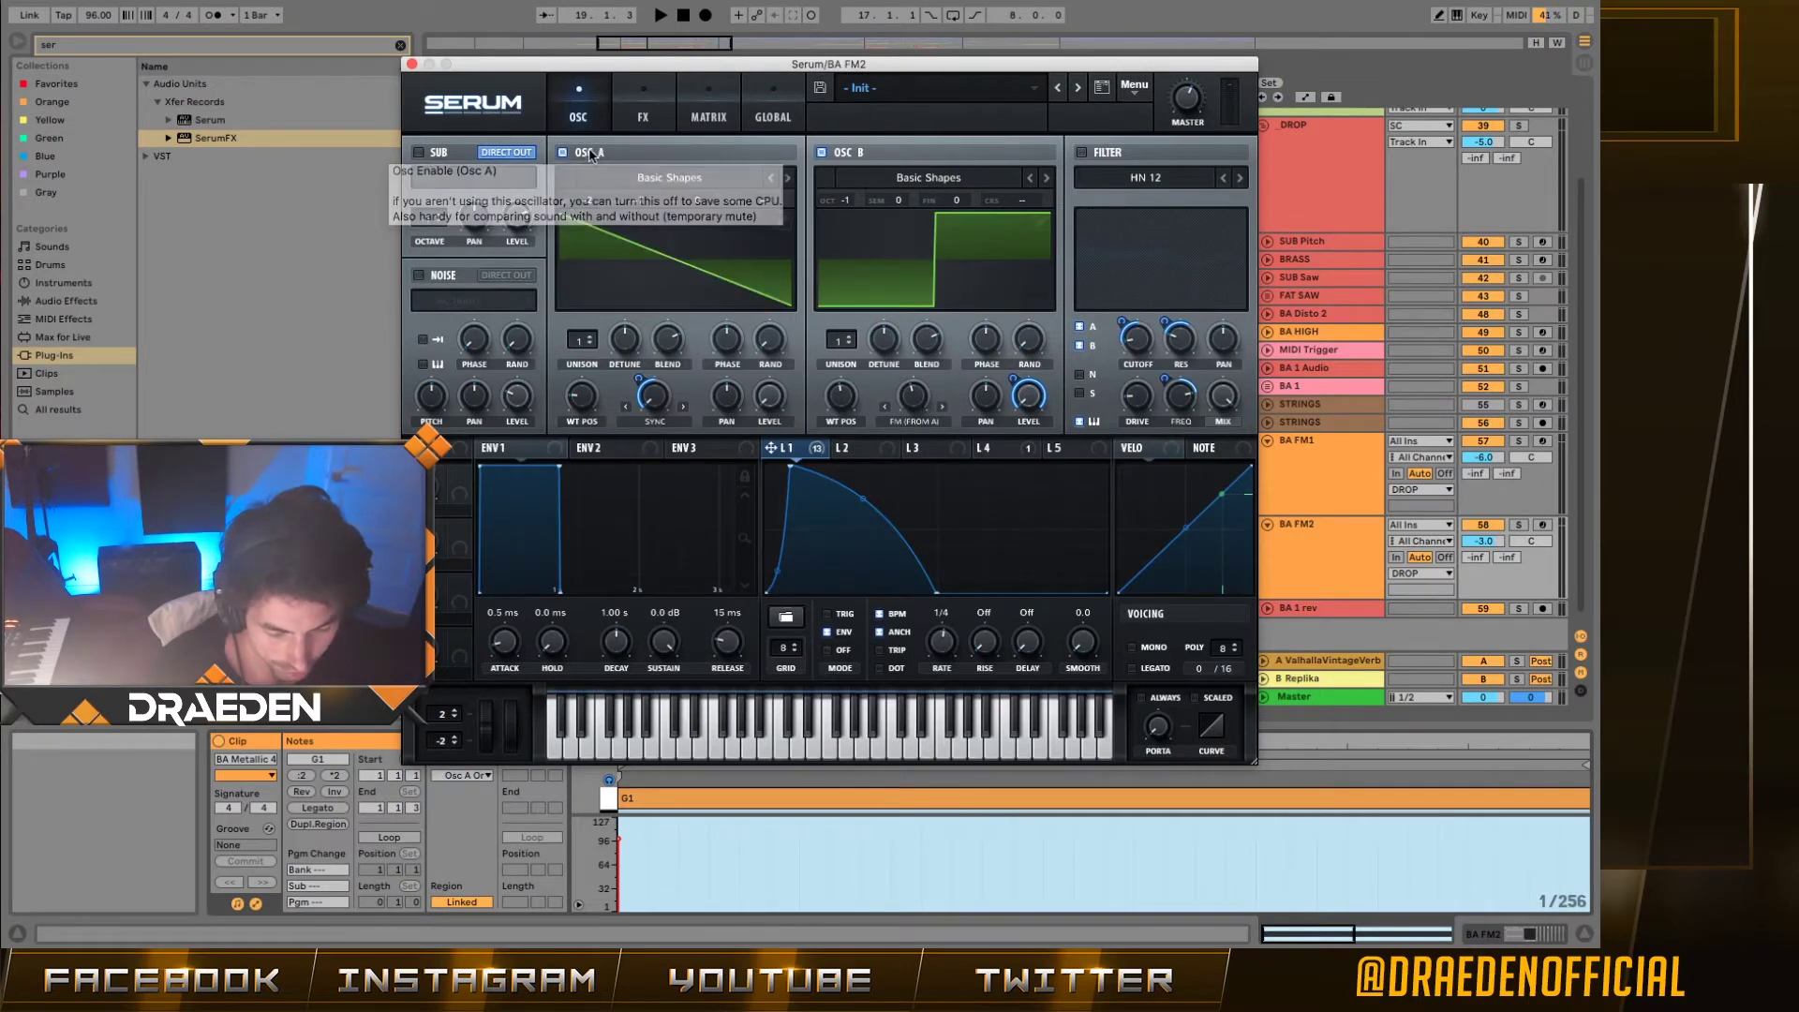
{"action": "left_click", "coordinate": [774, 398]}
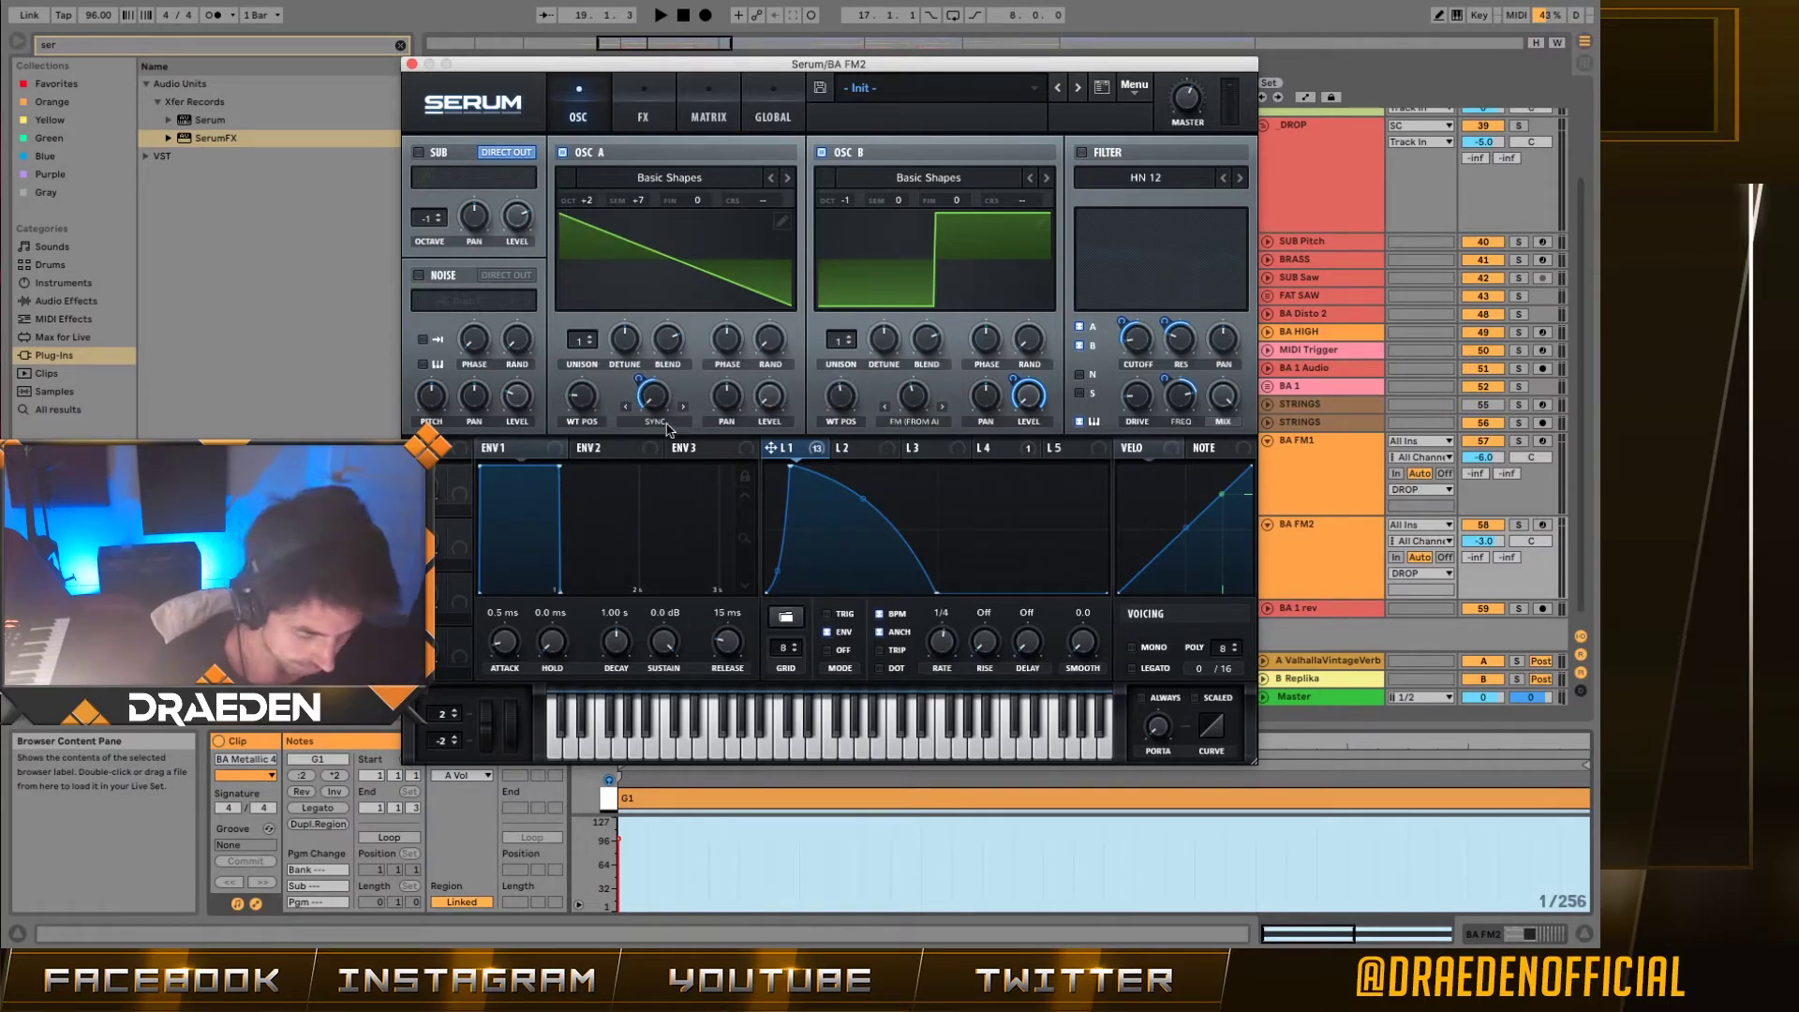
{"action": "left_click", "coordinate": [584, 387]}
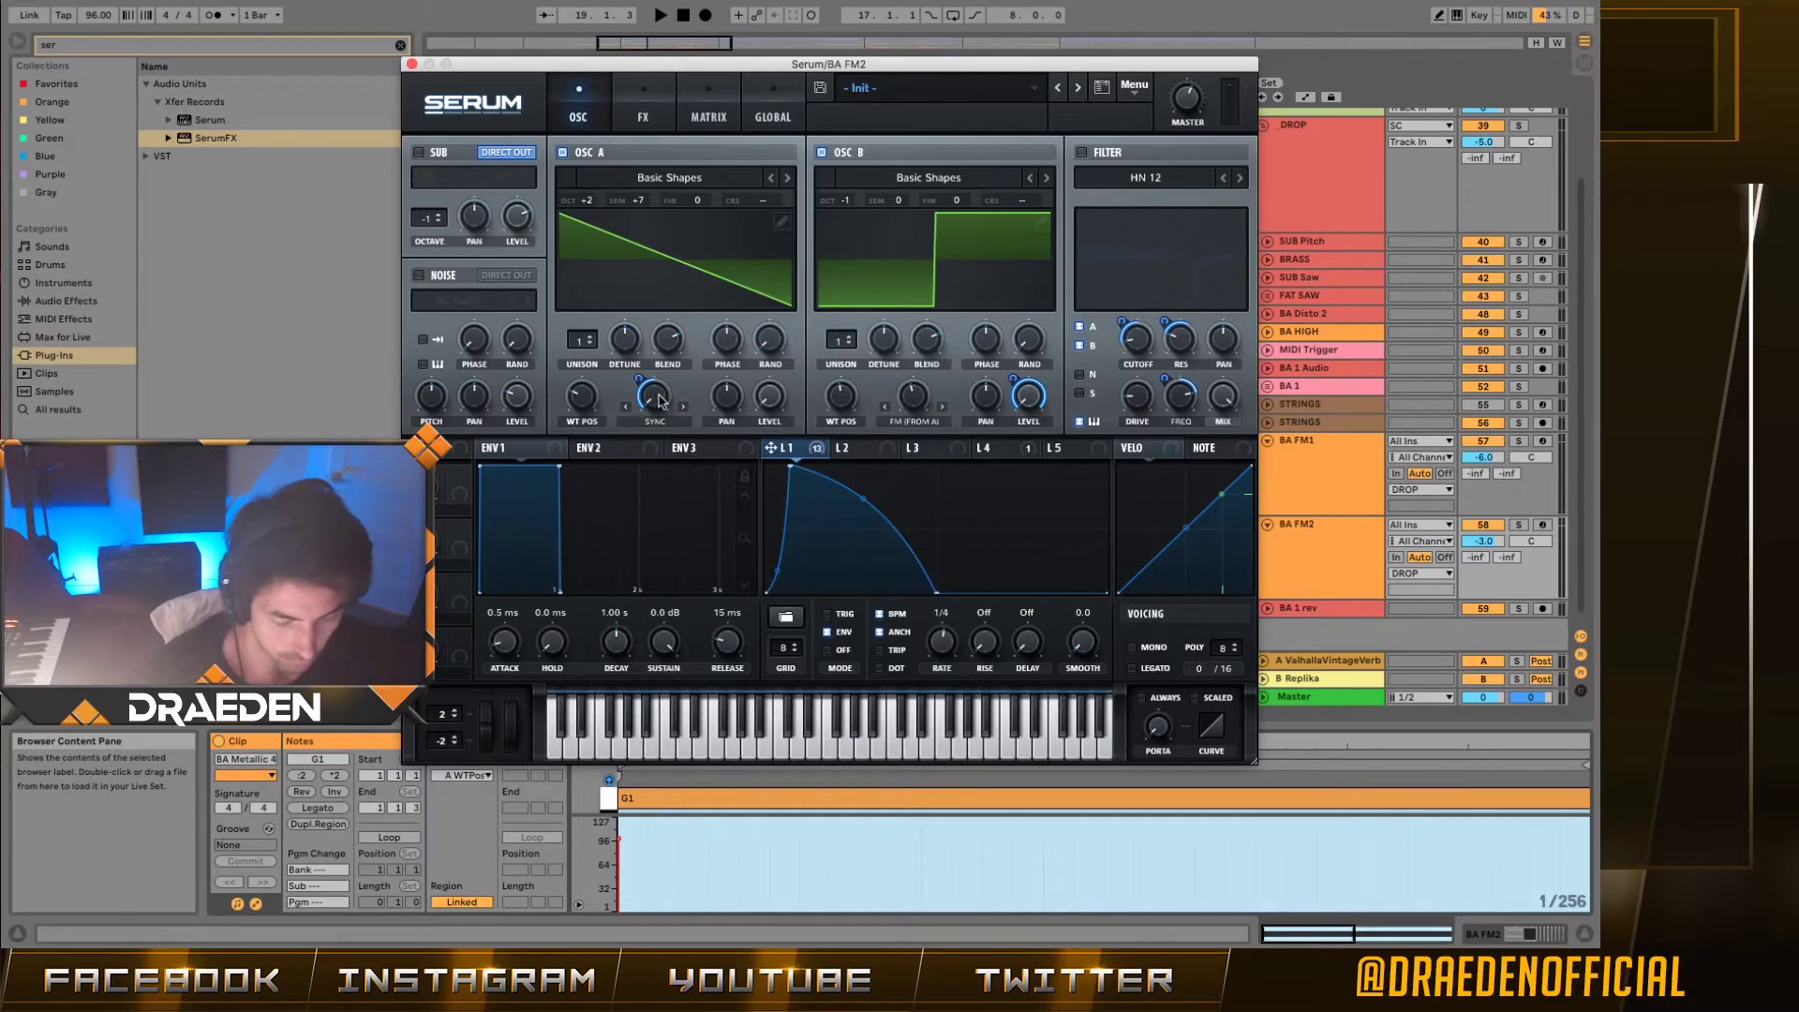
{"action": "left_click", "coordinate": [660, 421]}
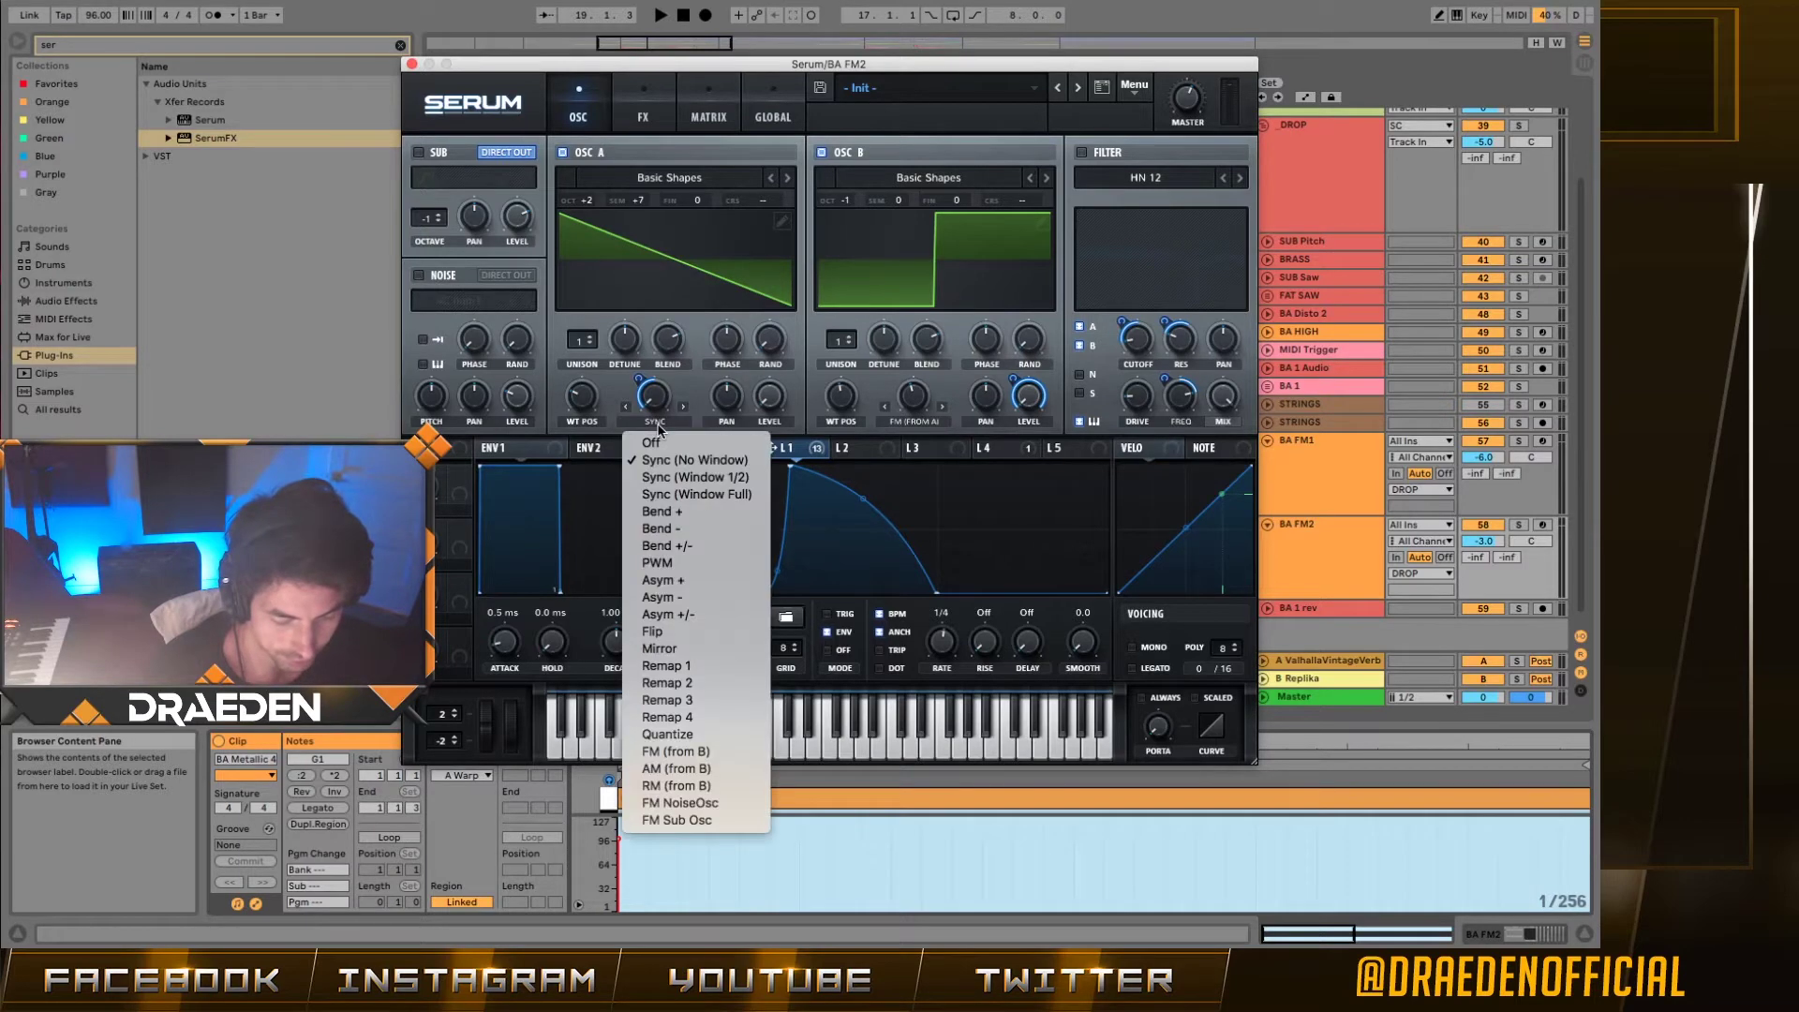
{"action": "left_click", "coordinate": [704, 464]}
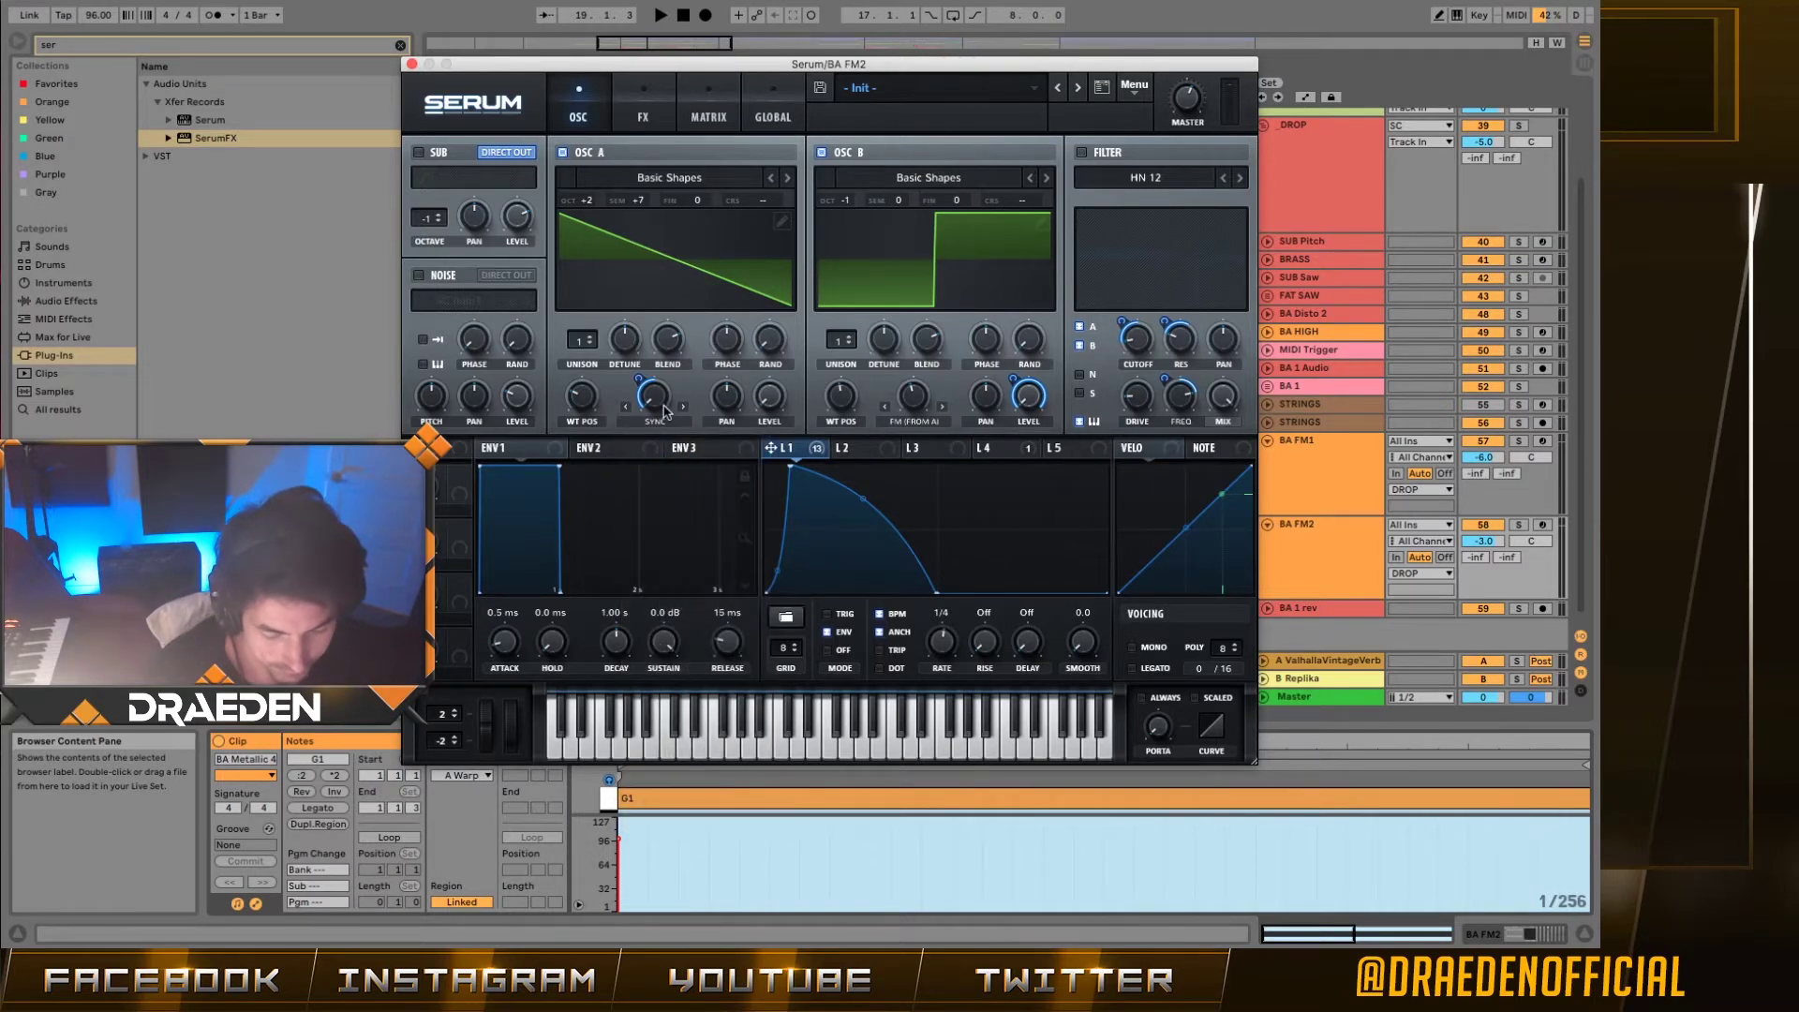
{"action": "left_click_drag", "start_coordinate": [662, 408], "coordinate": [667, 510]}
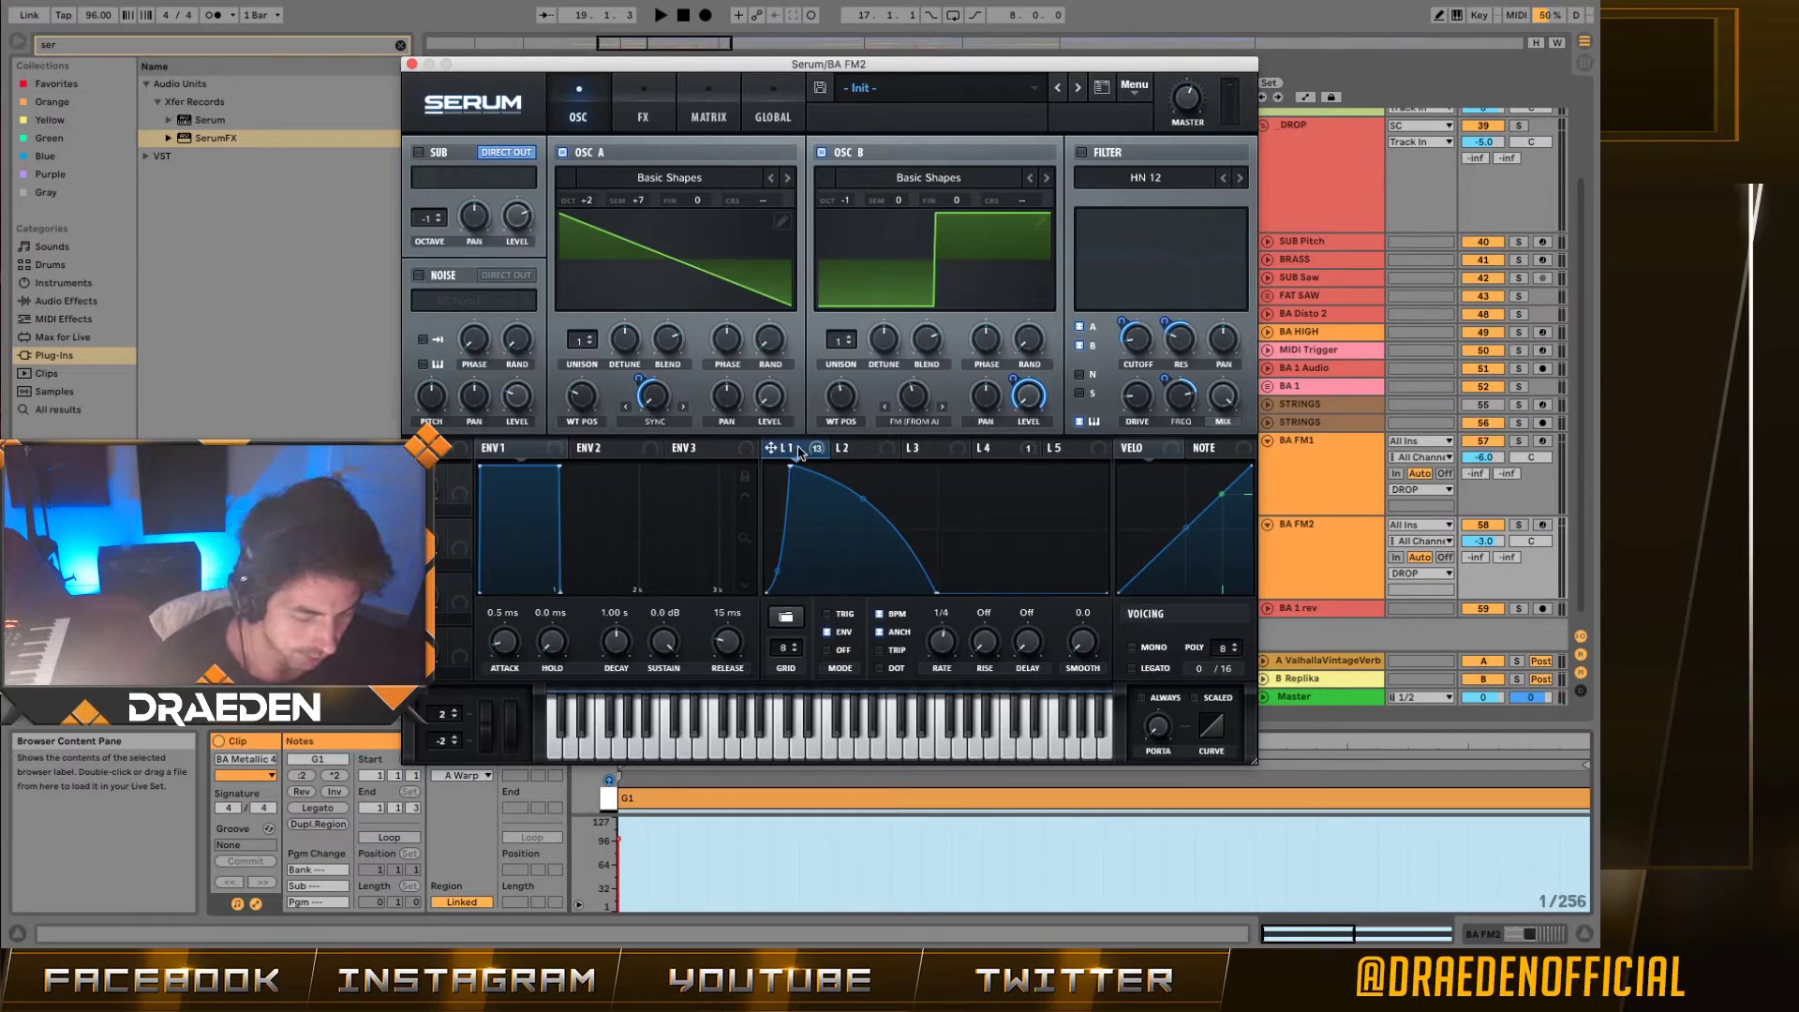
{"action": "mouse_move", "coordinate": [638, 381]}
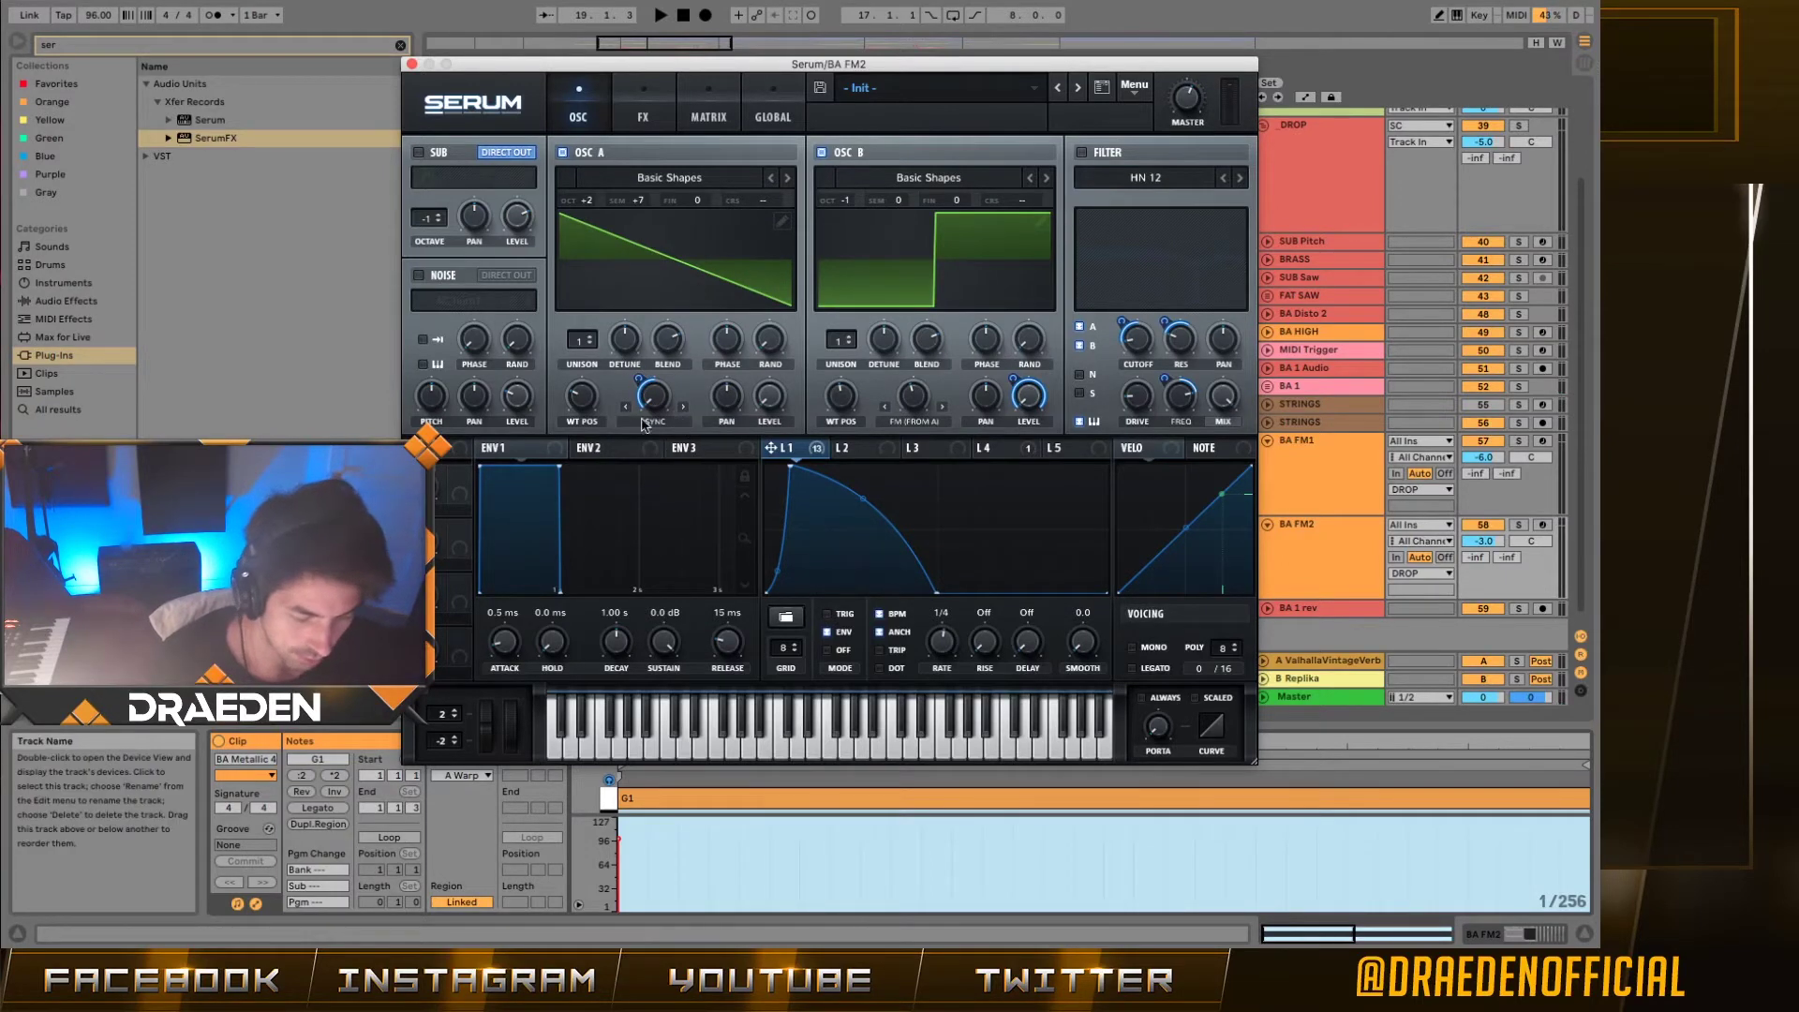
Step: Turn the random phase of oscillators A and B all the way down
{"action": "left_click", "coordinate": [781, 343]}
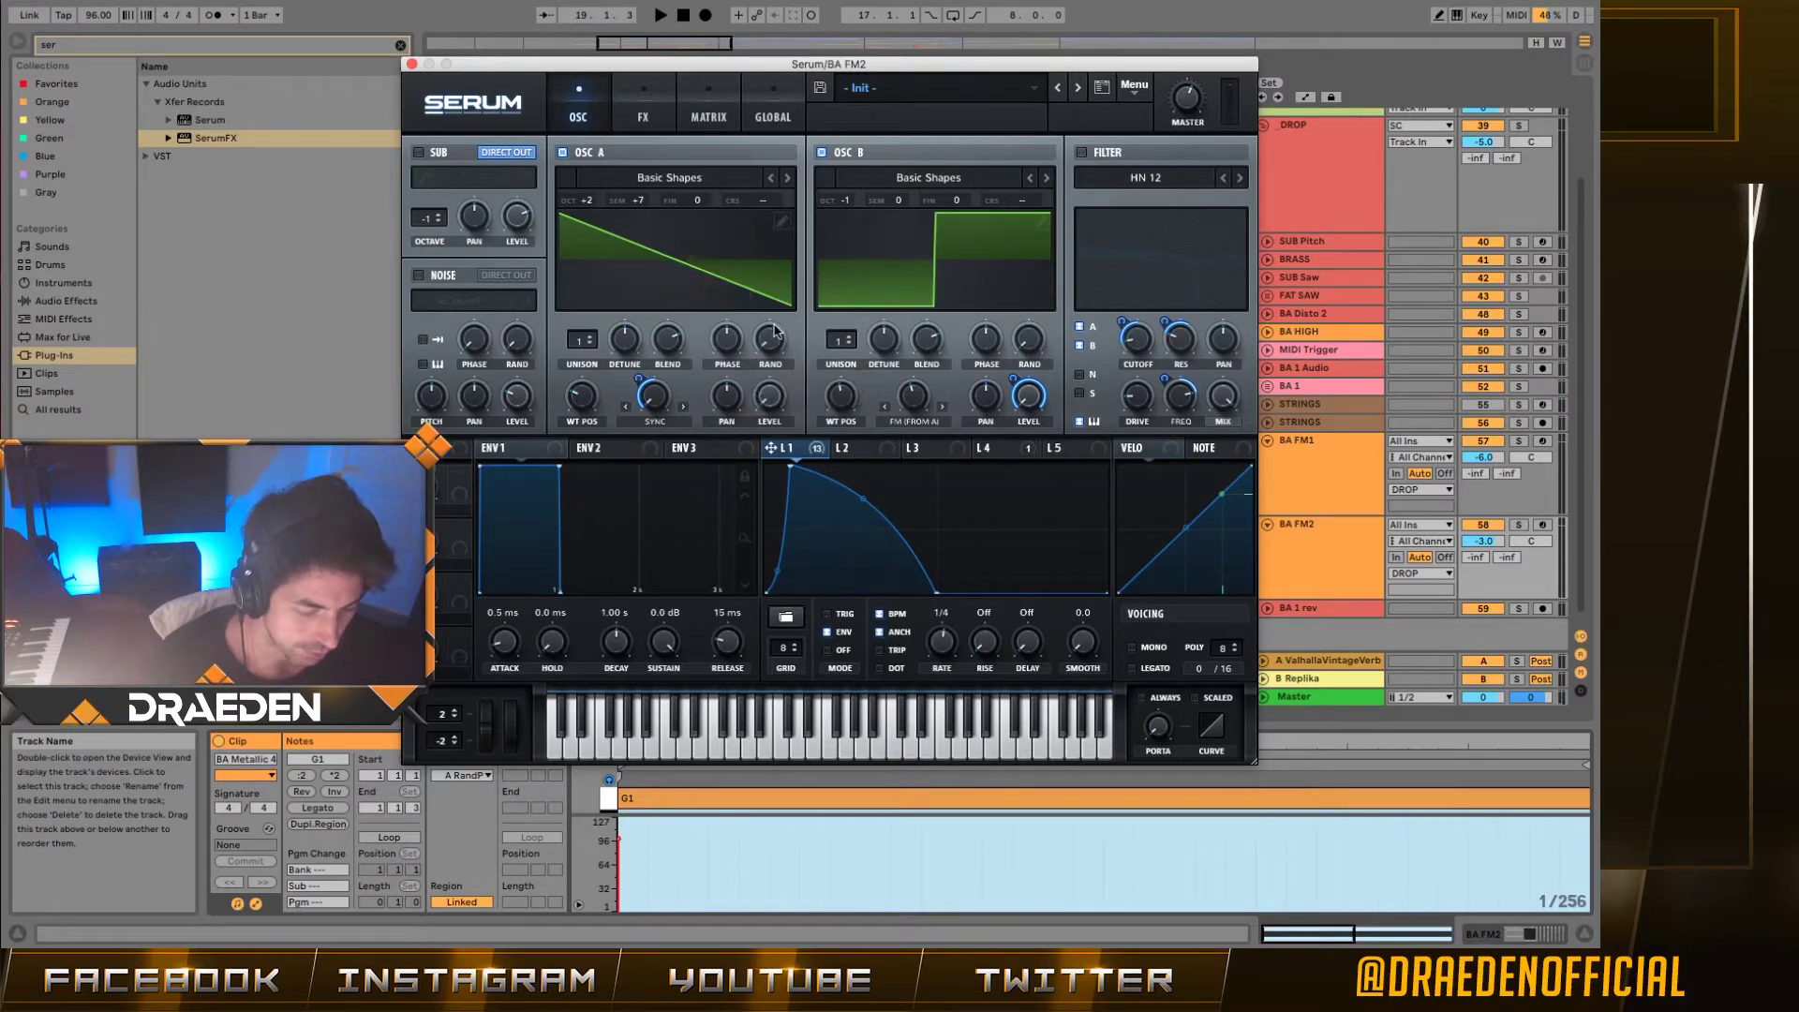
{"action": "left_click", "coordinate": [1036, 341]}
{"action": "left_click", "coordinate": [779, 345]}
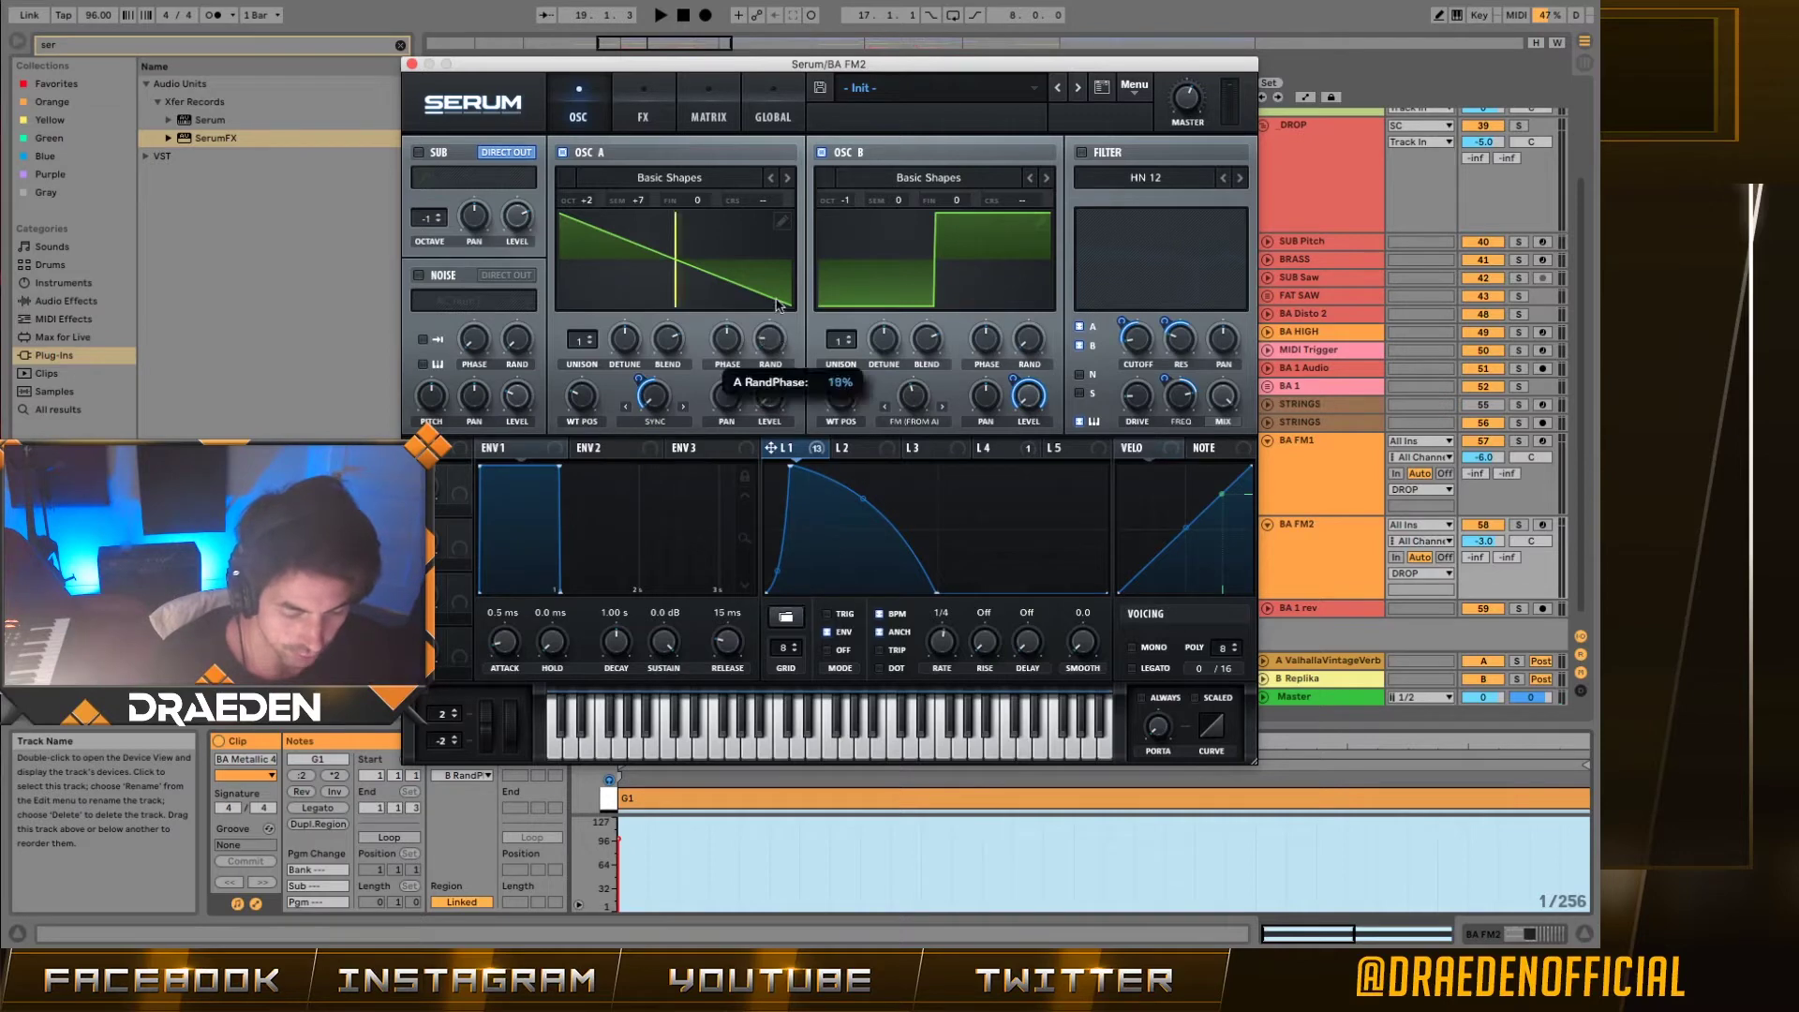
{"action": "left_click_drag", "start_coordinate": [772, 341], "coordinate": [783, 405]}
{"action": "left_click_drag", "start_coordinate": [1037, 341], "coordinate": [1024, 406]}
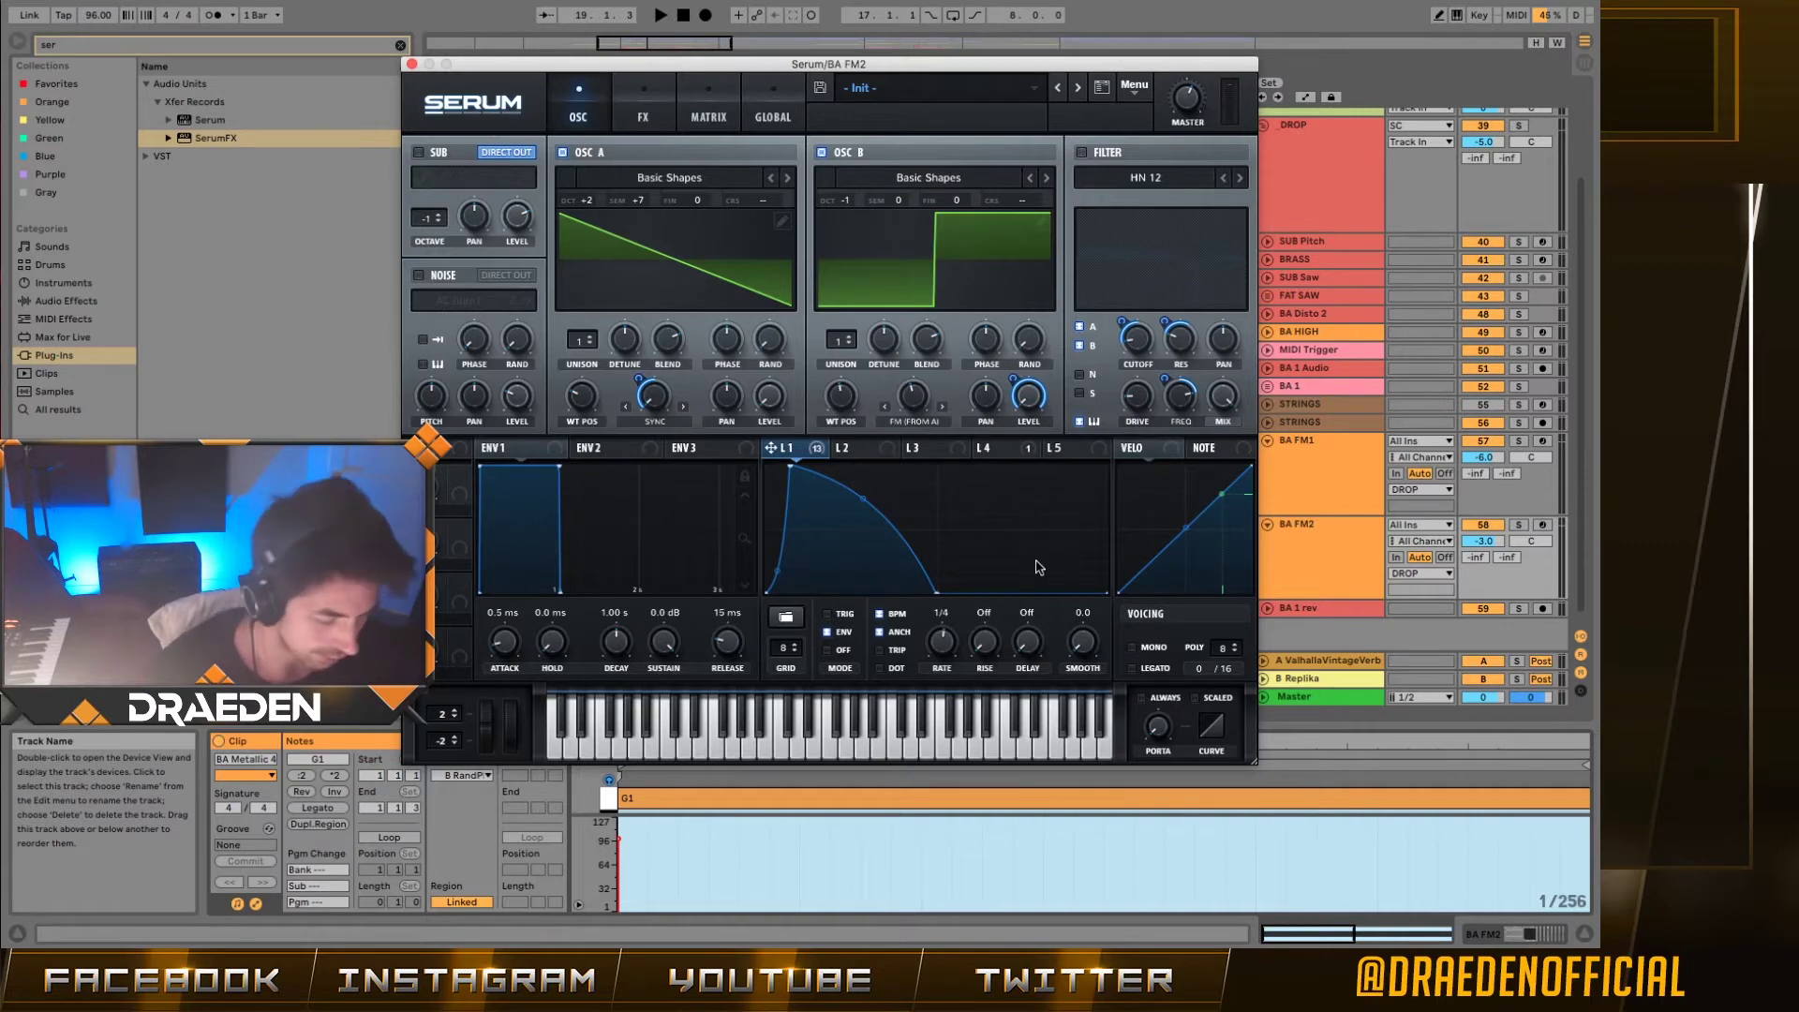
Step: Solo the BA FM2 track and play the bar 19 selection to hear the two oscillators without the filter
{"action": "key", "text": "space"}
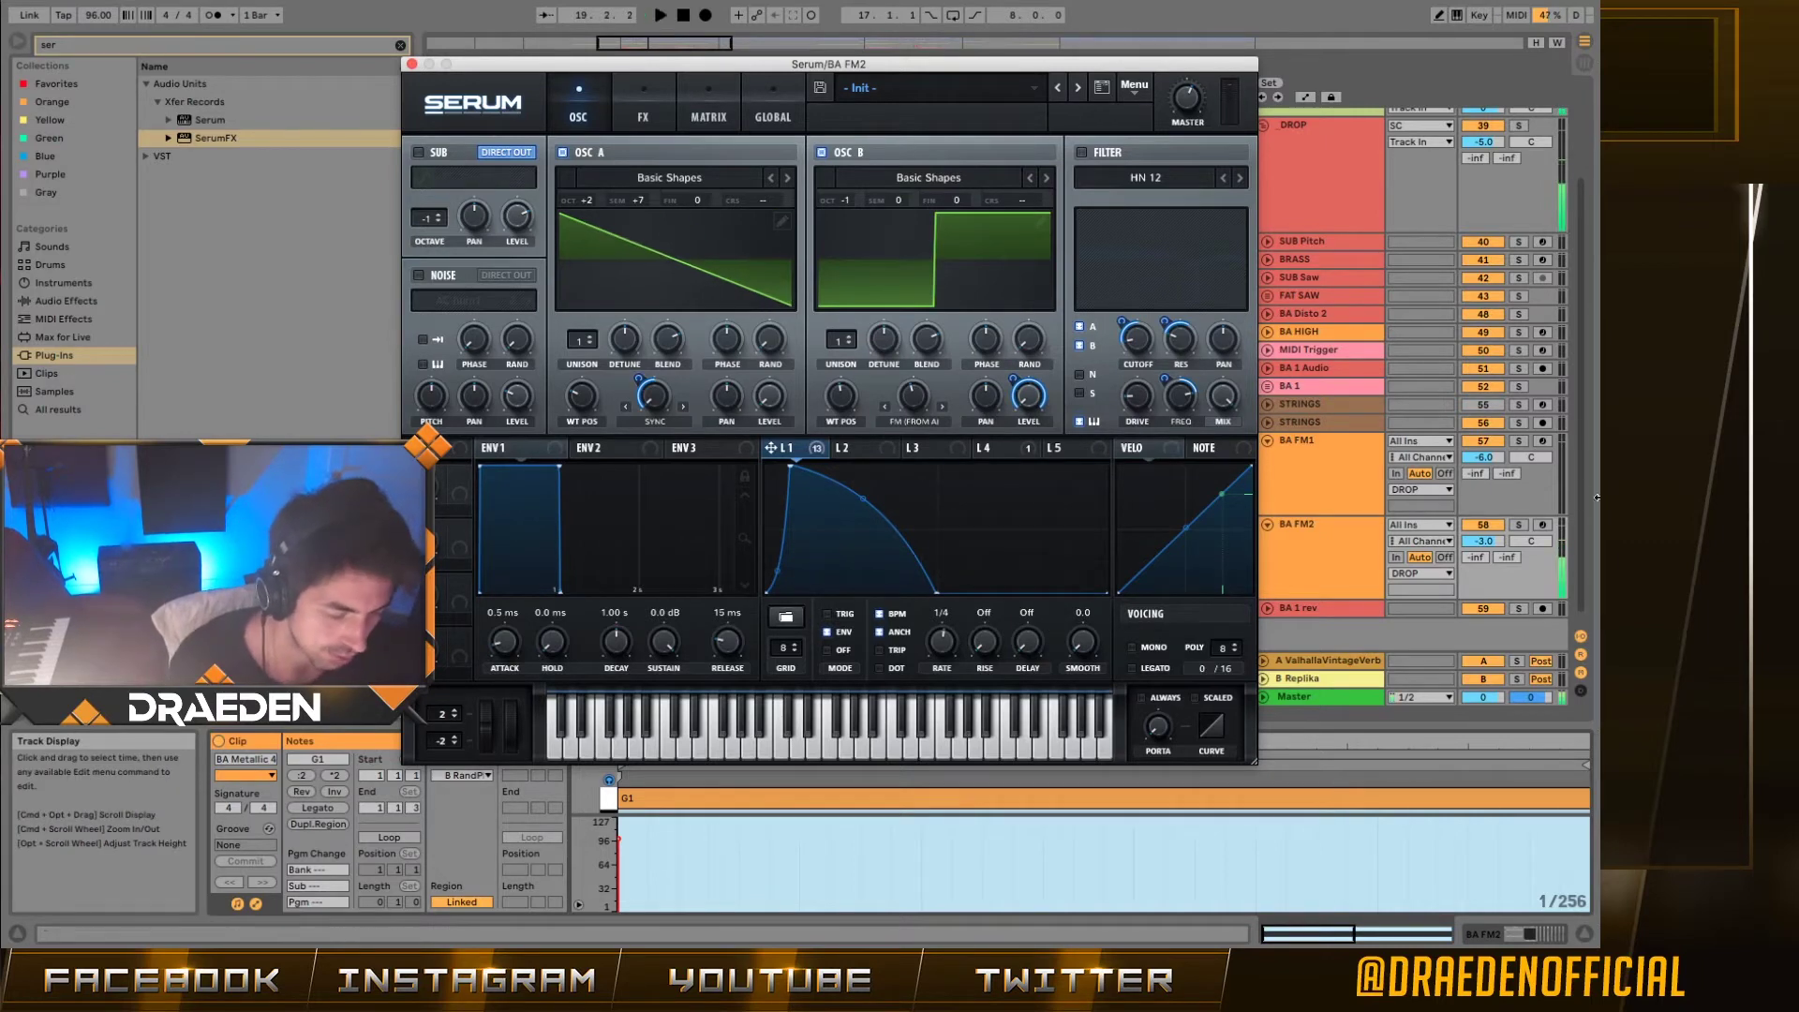
{"action": "left_click", "coordinate": [1518, 525]}
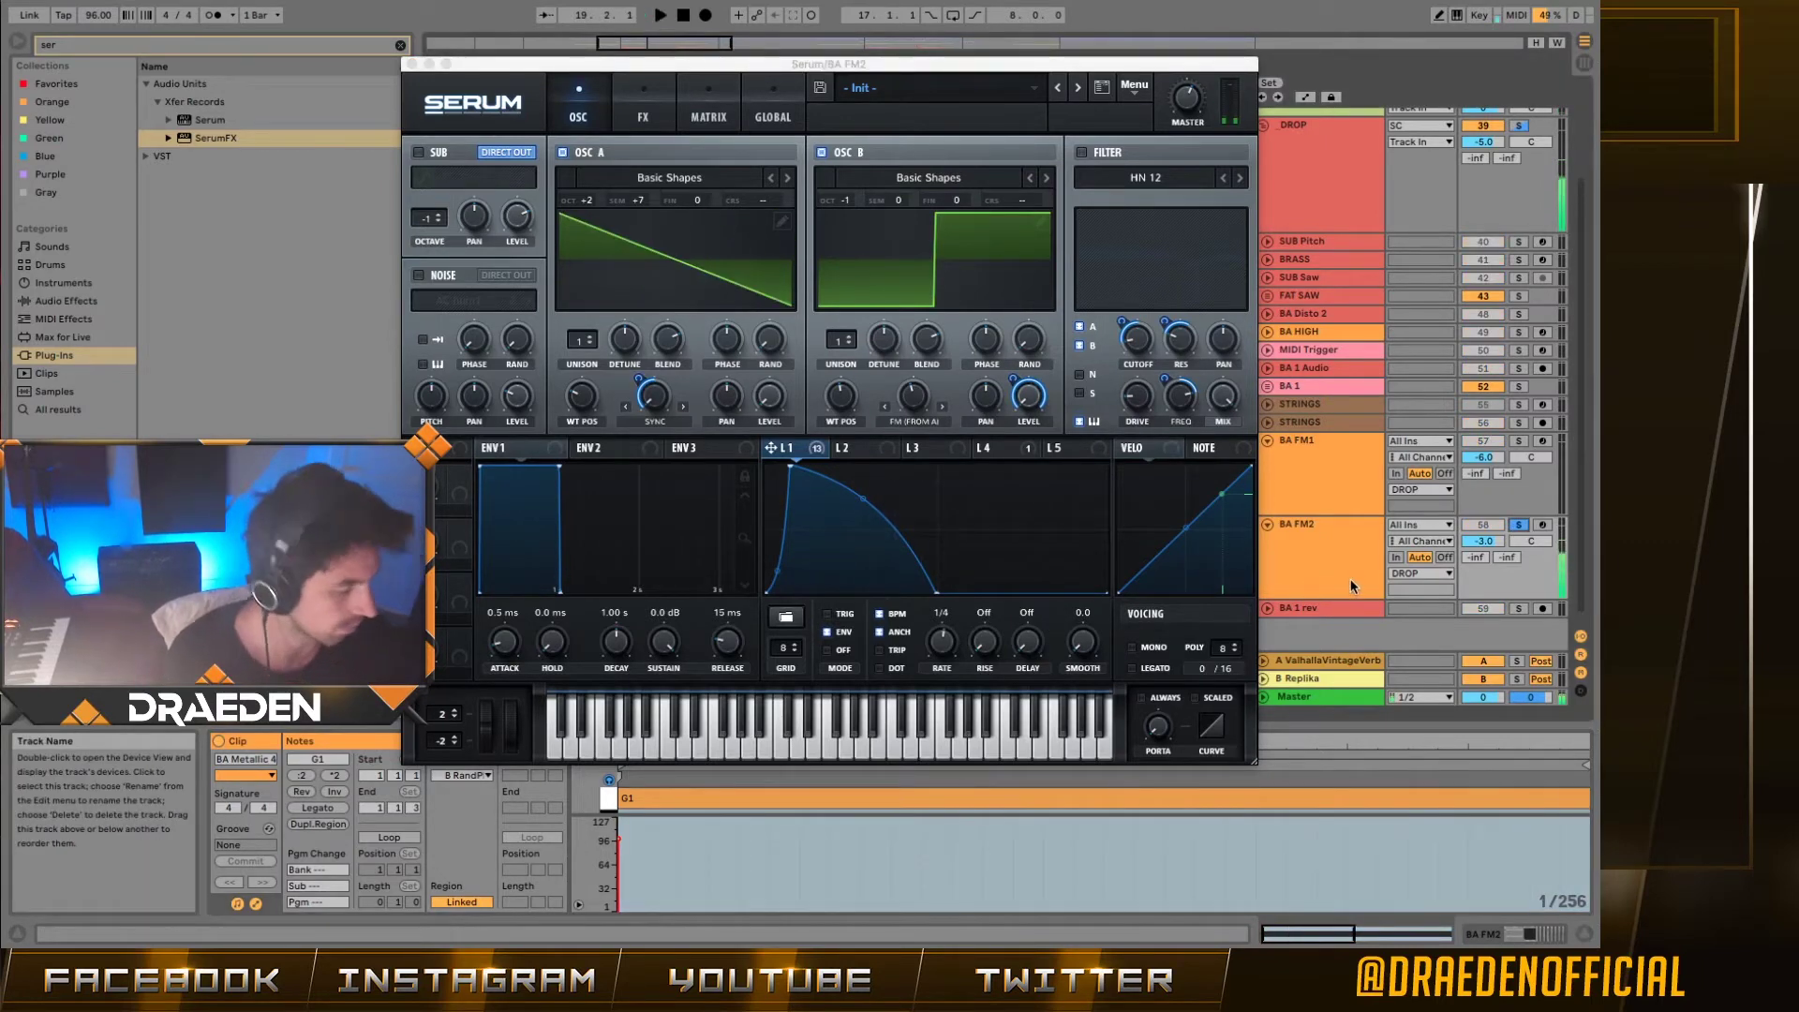
{"action": "key", "text": "space"}
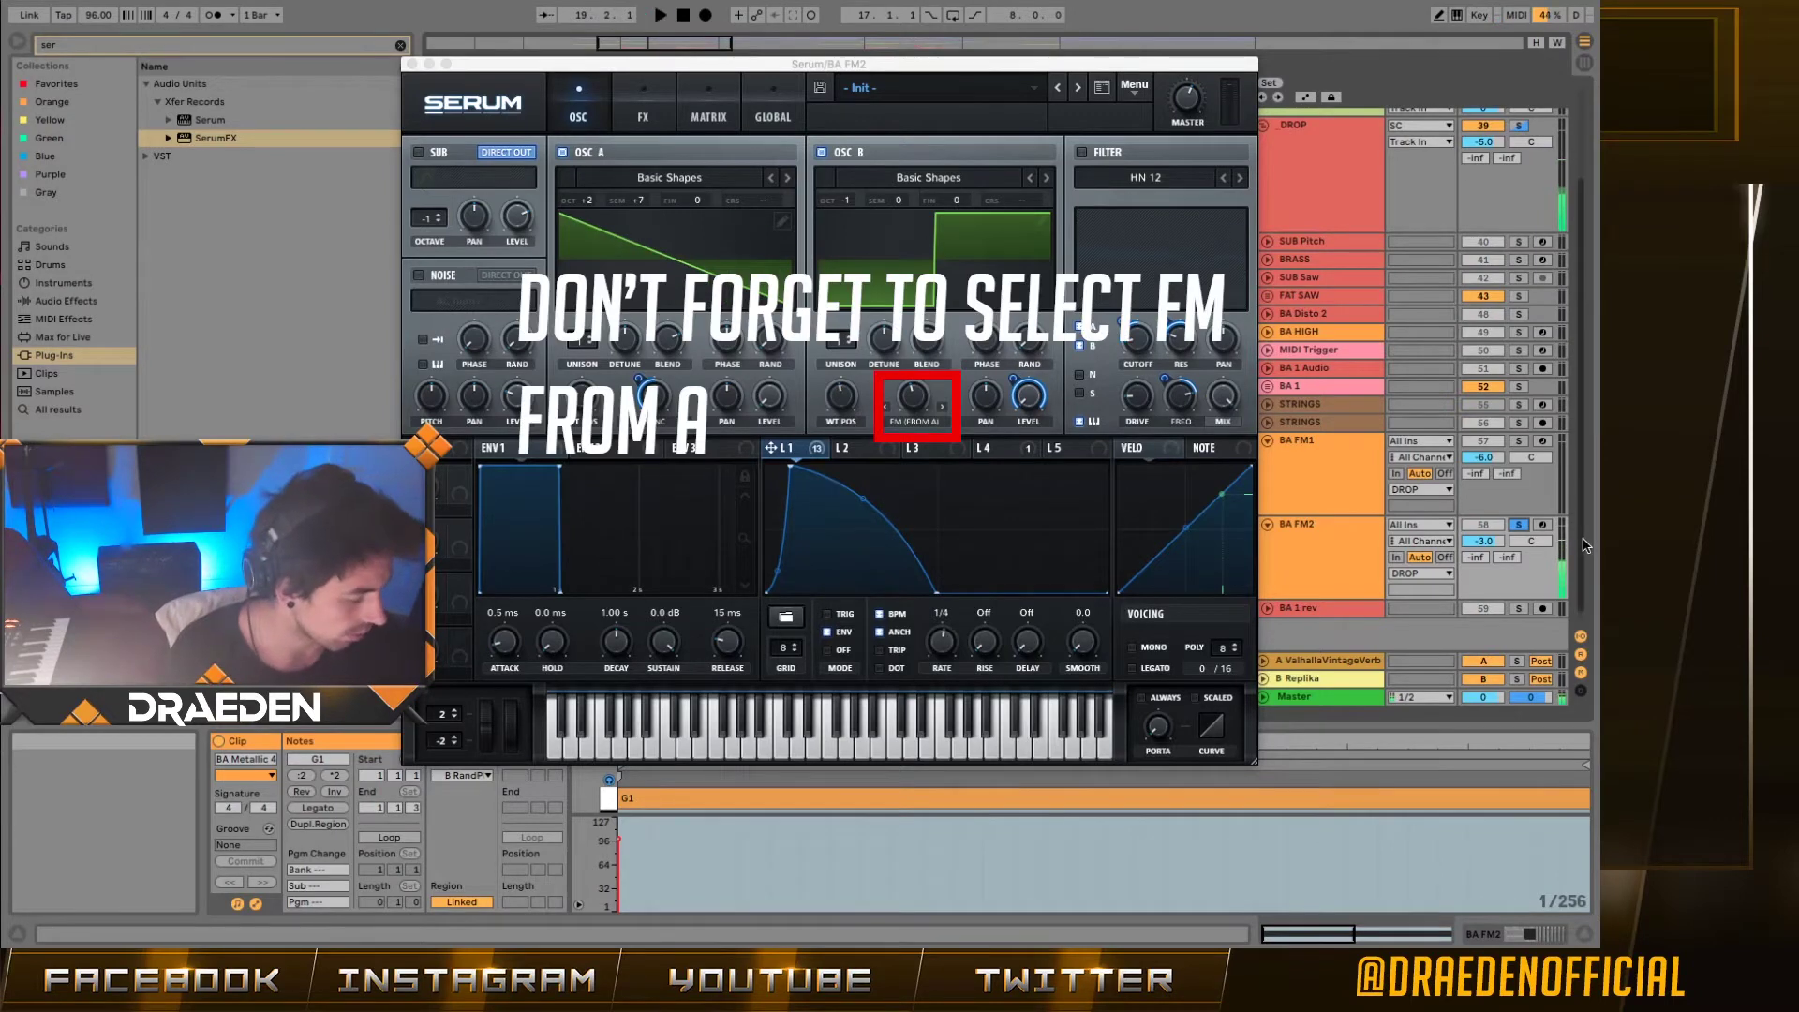
{"action": "mouse_move", "coordinate": [1218, 945]}
{"action": "key", "text": "space"}
{"action": "key", "text": "space"}
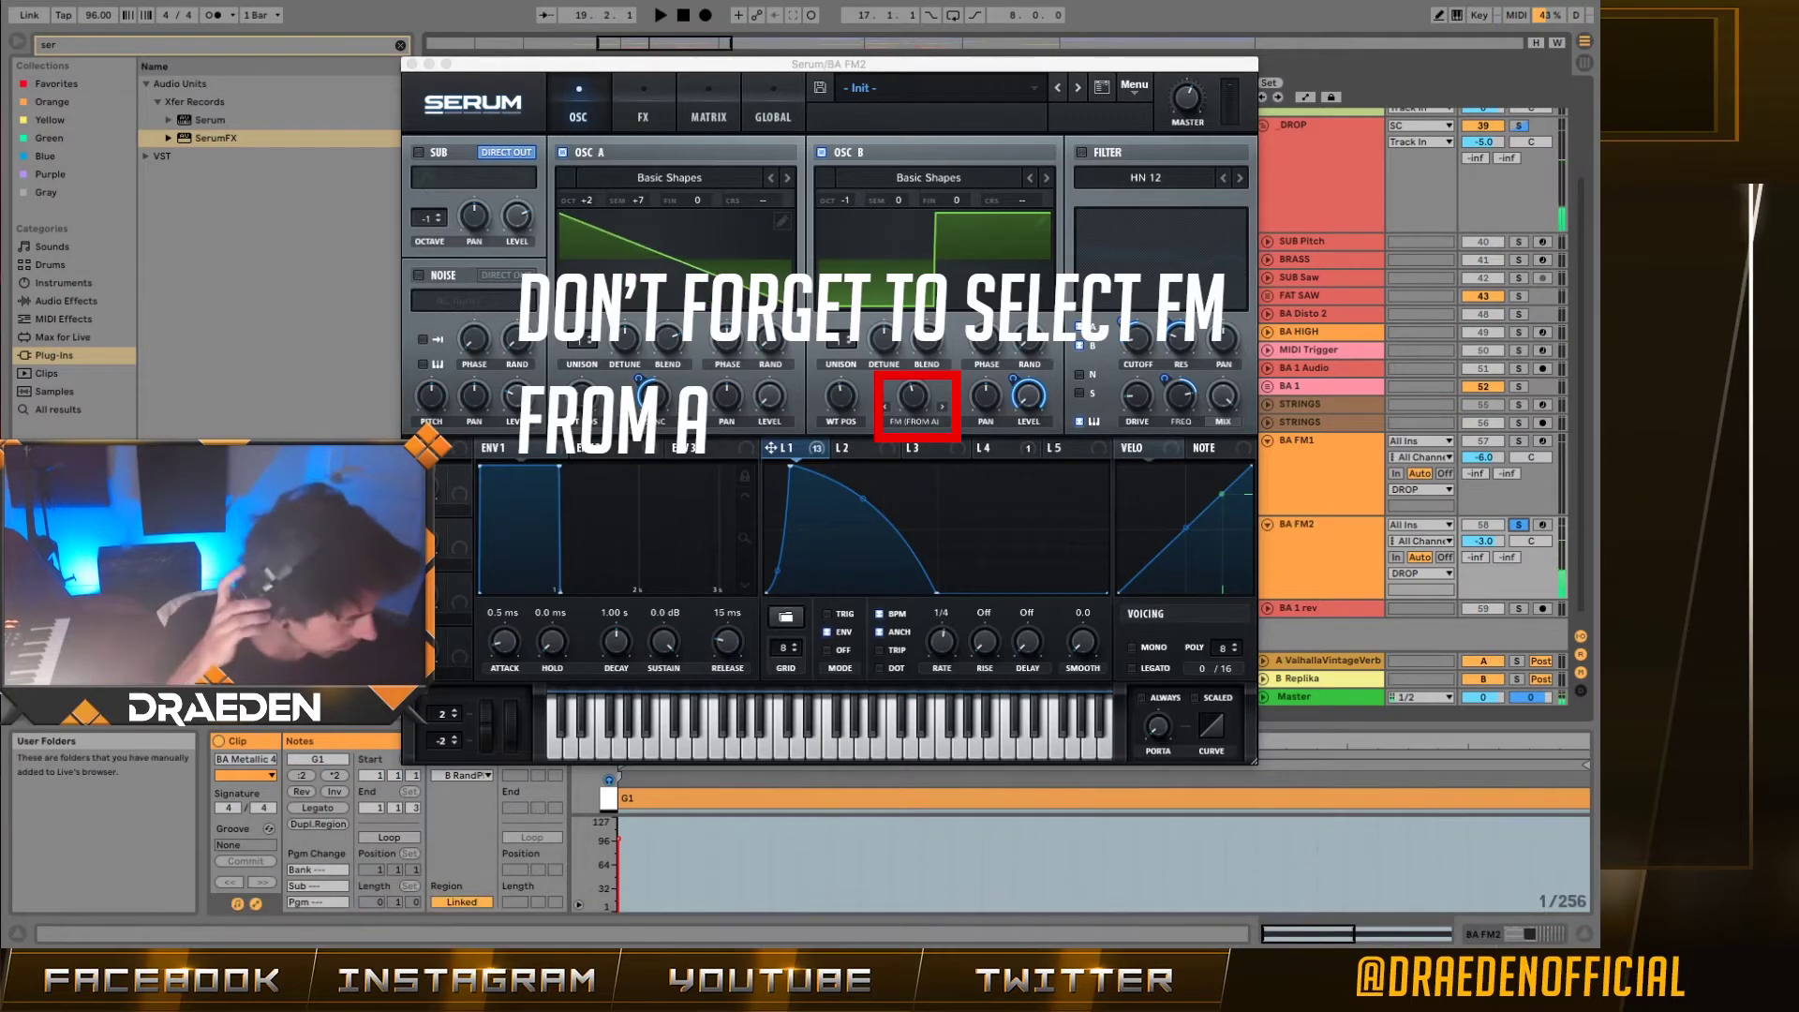
{"action": "key", "text": "space"}
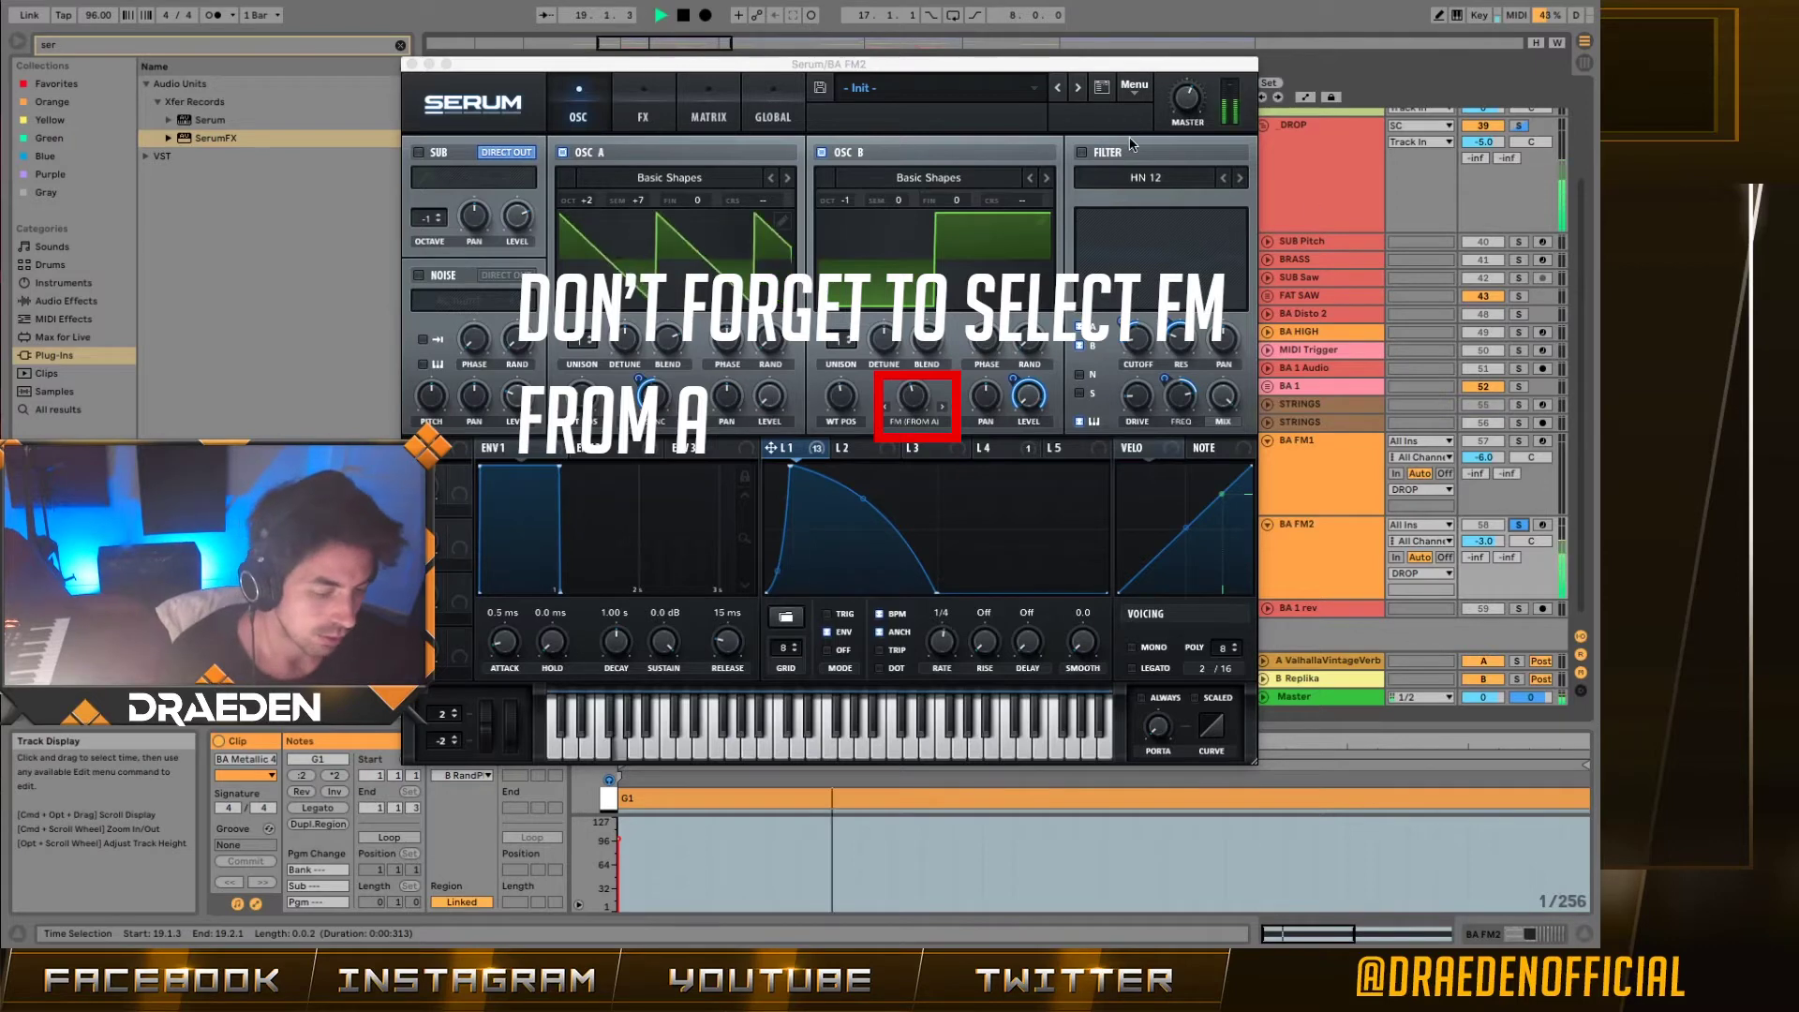
{"action": "key", "text": "space"}
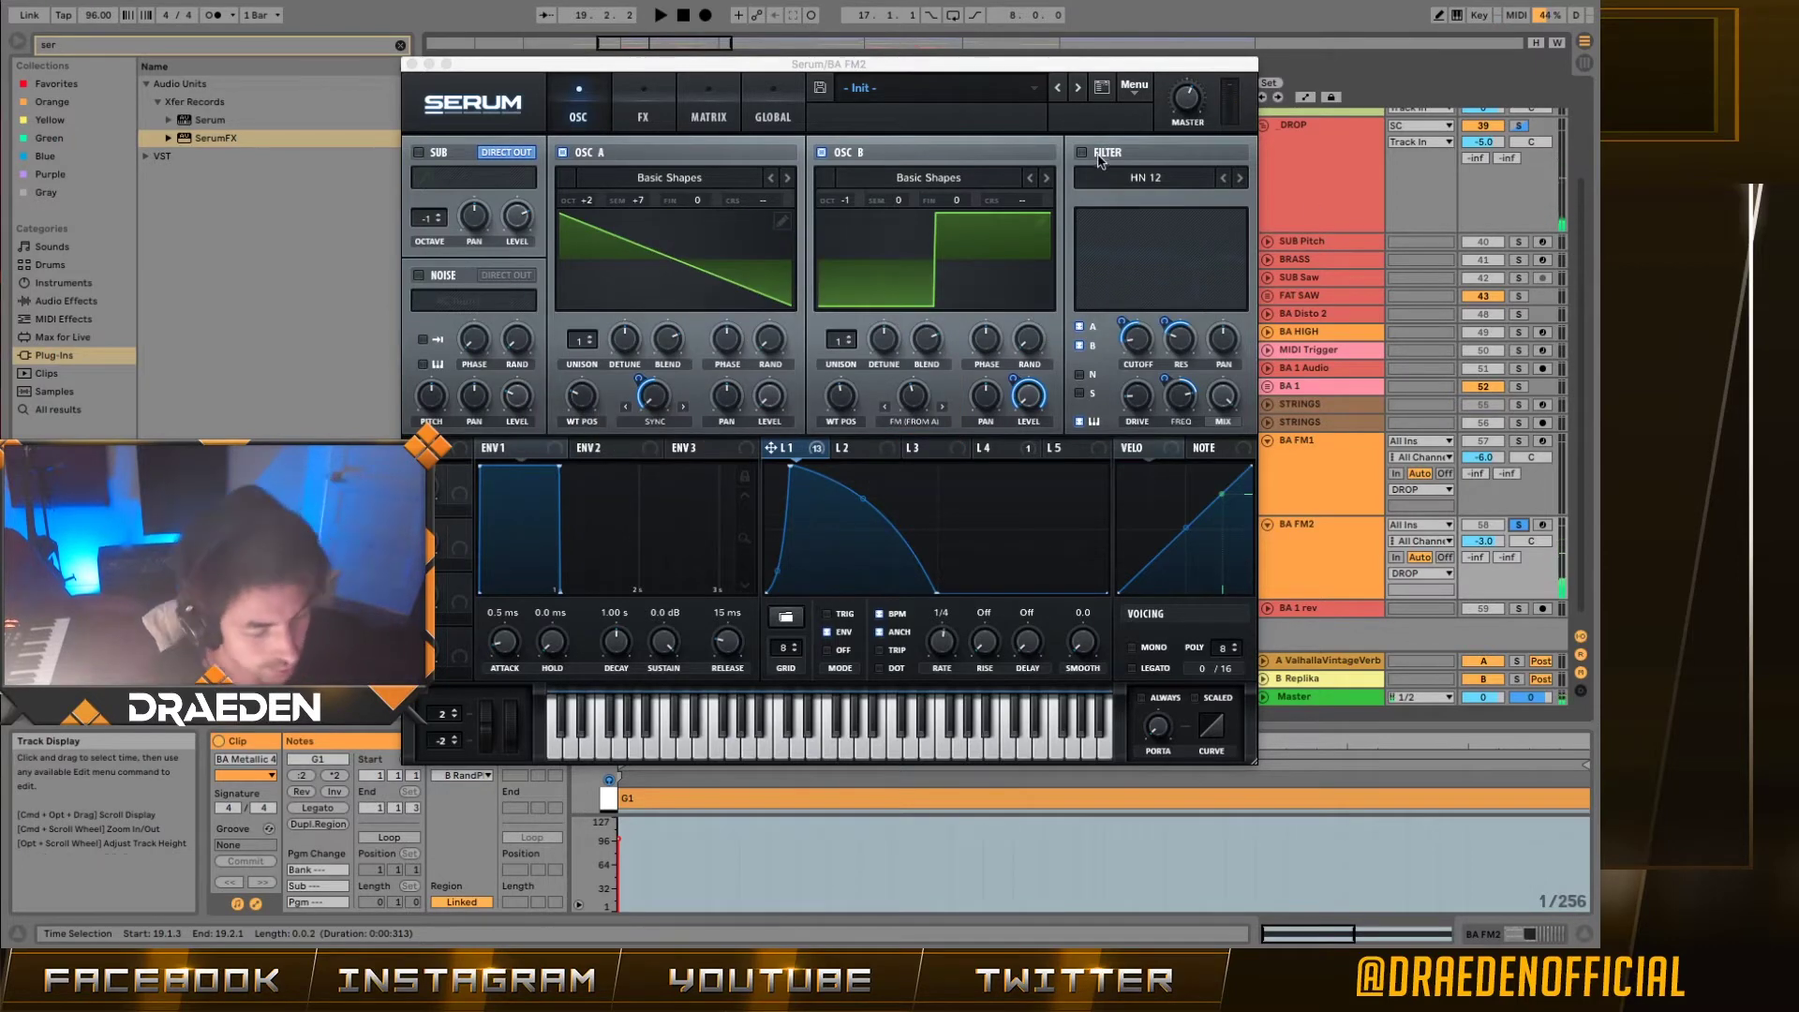
Step: Switch on Serum's filter and choose the HN 12 type from the Multi group
{"action": "left_click", "coordinate": [1102, 157]}
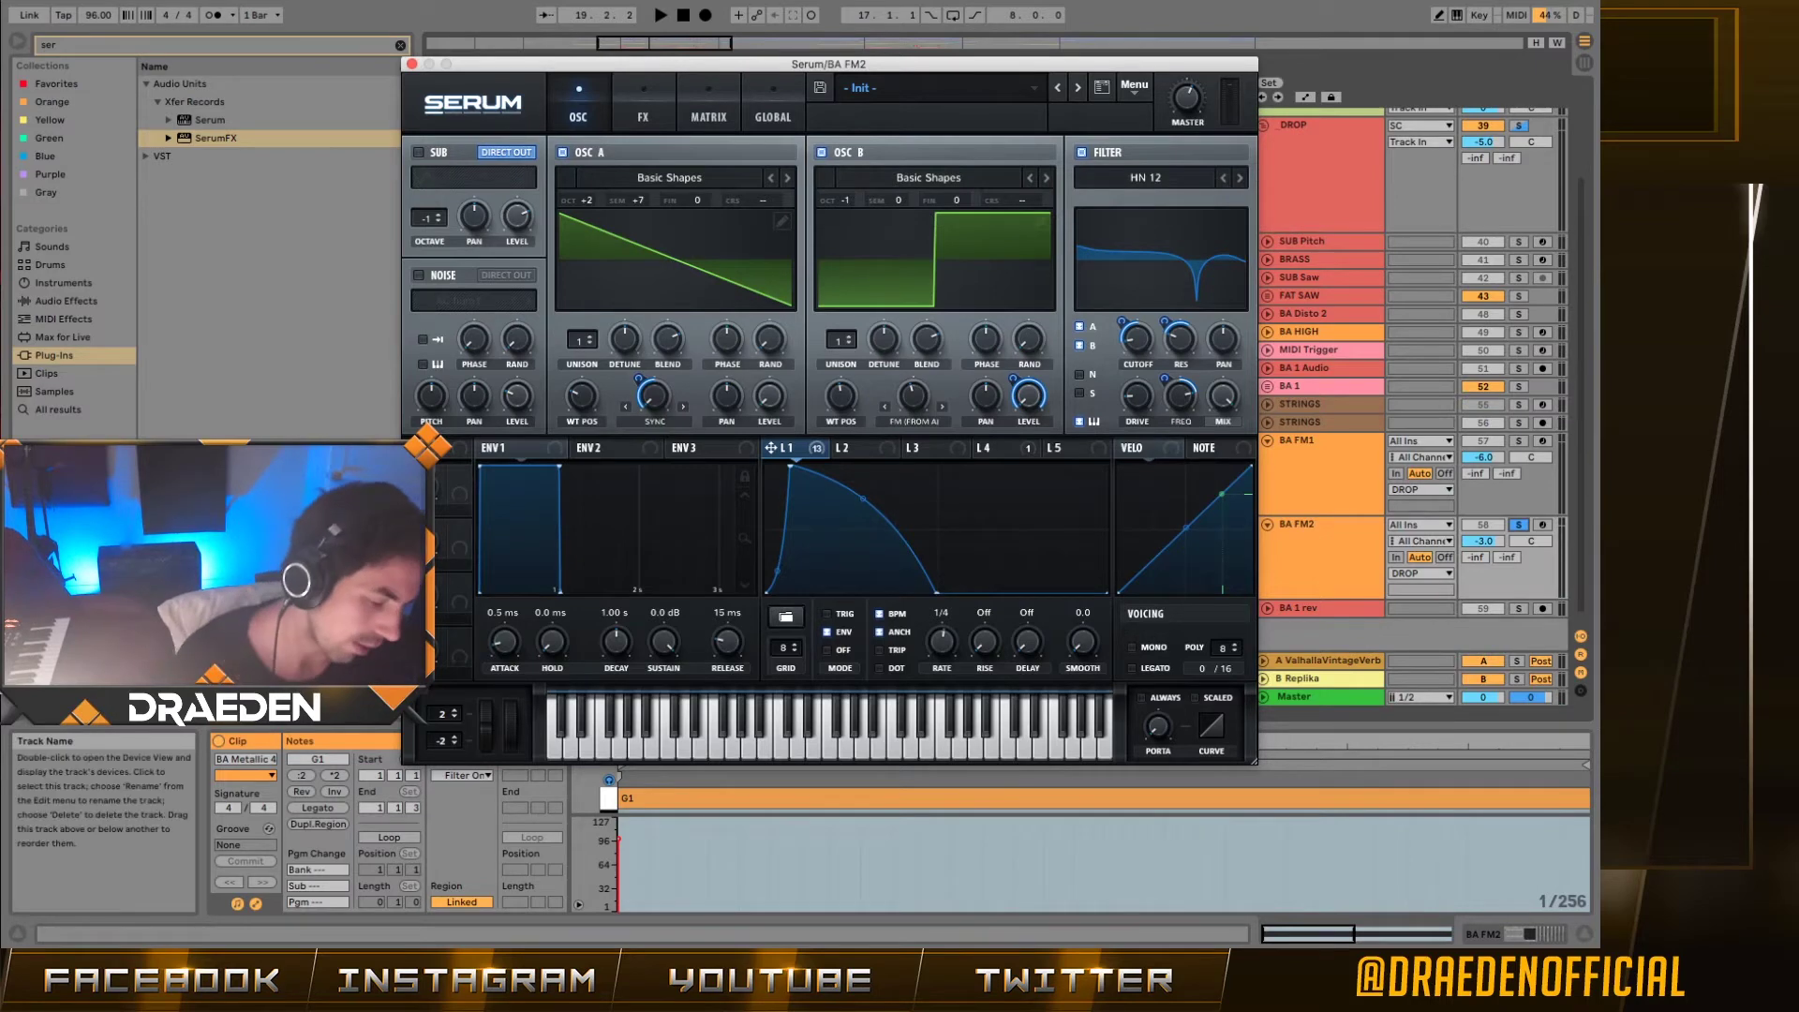
{"action": "left_click", "coordinate": [1158, 186]}
{"action": "mouse_move", "coordinate": [1142, 218]}
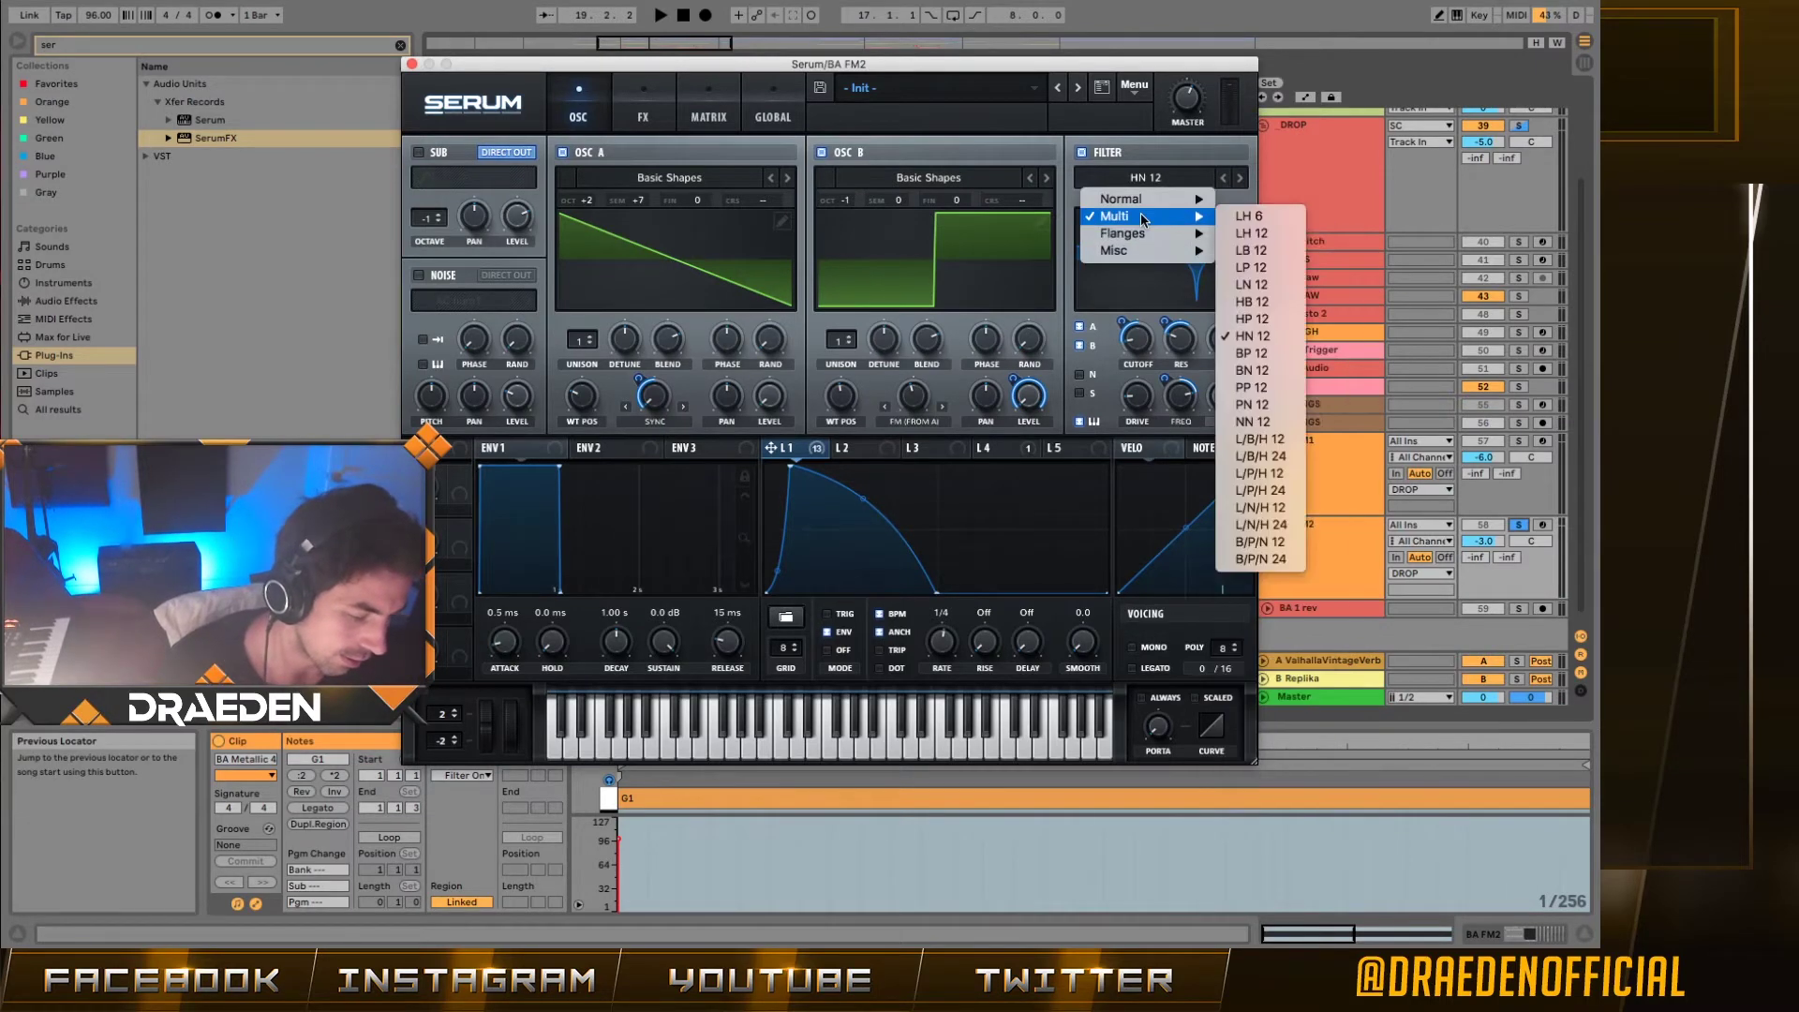
{"action": "left_click", "coordinate": [1252, 335]}
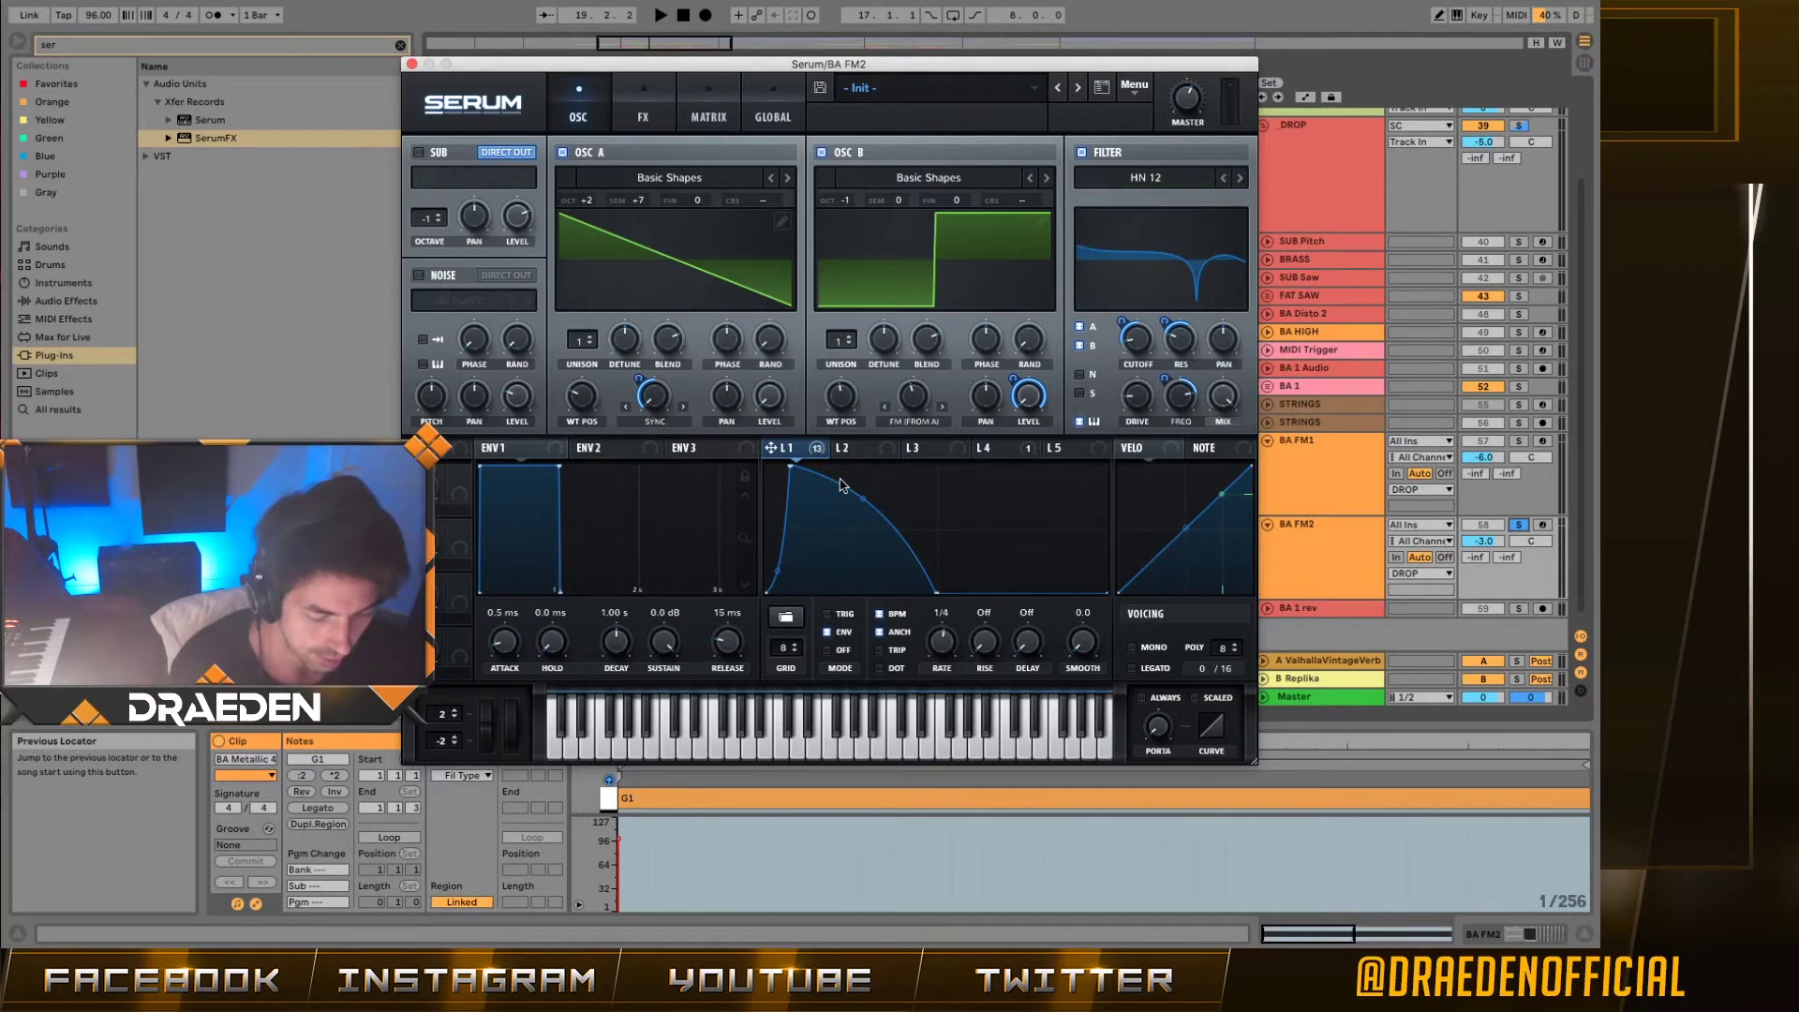
Step: Check the filter's modulated resonance and Freq, adjust the cutoff, and play the selection to hear the filtered bass
{"action": "left_click", "coordinate": [1188, 352]}
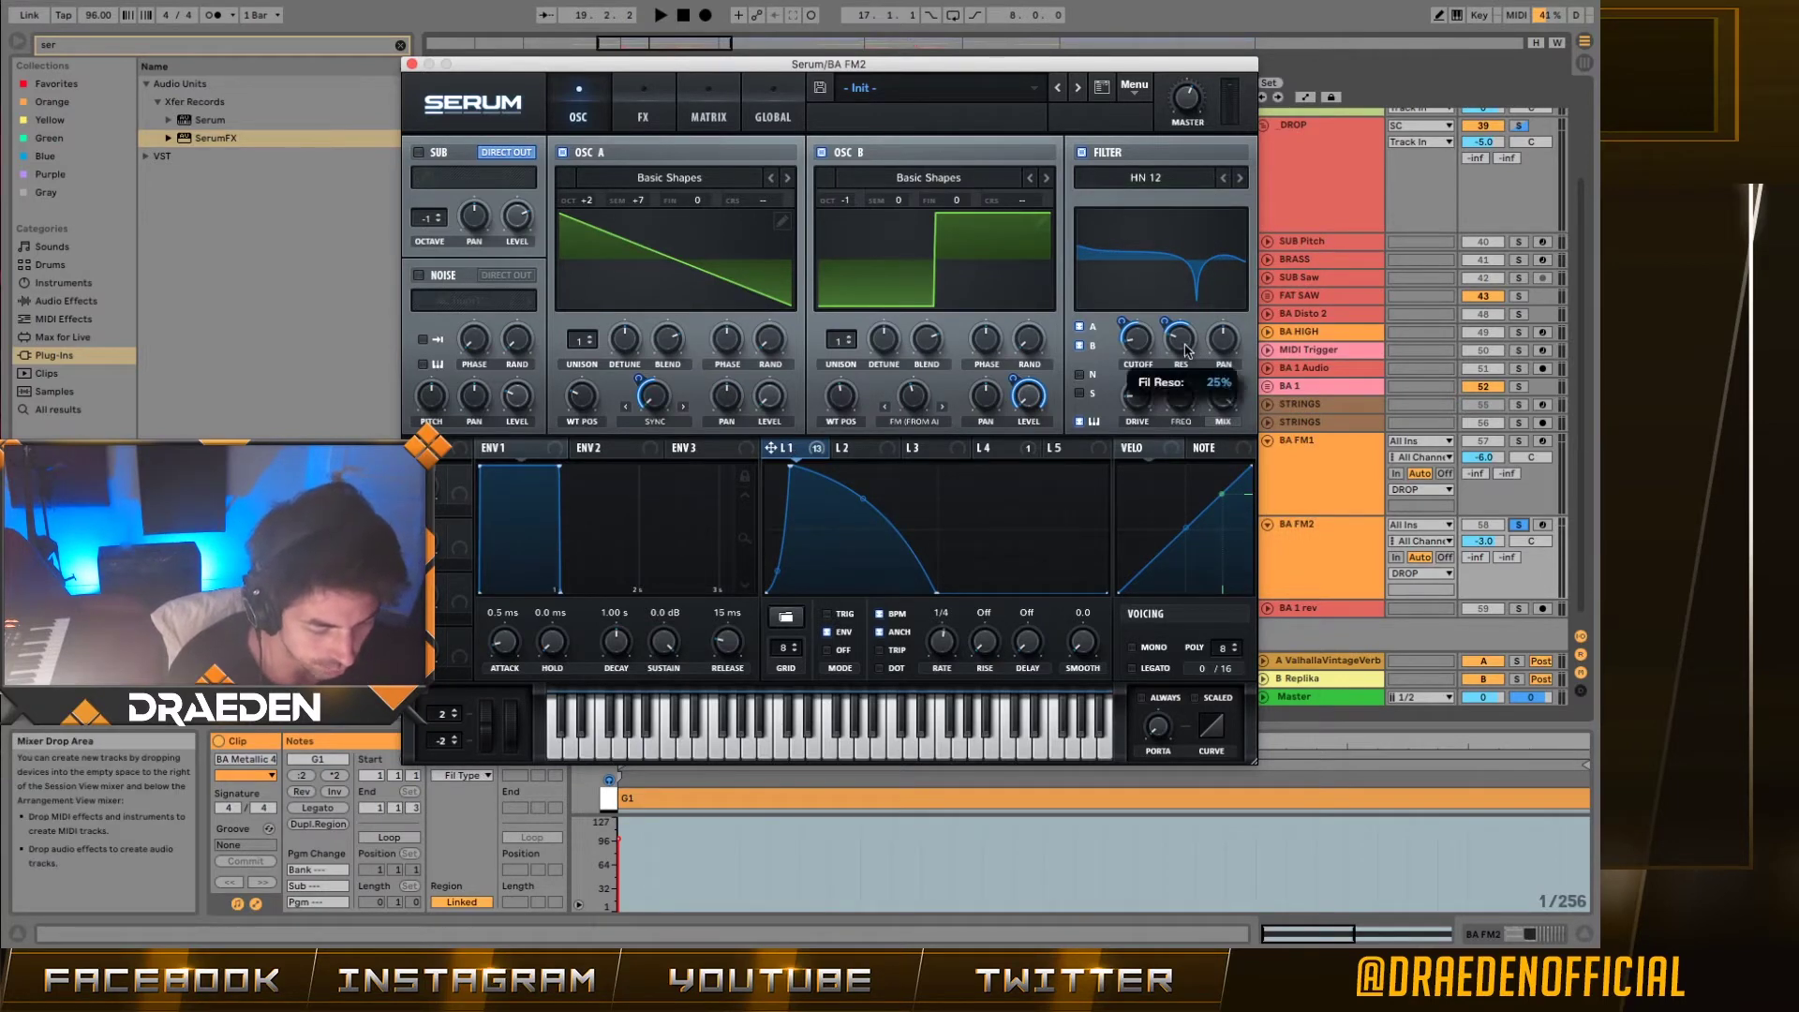
{"action": "right_click", "coordinate": [1179, 407]}
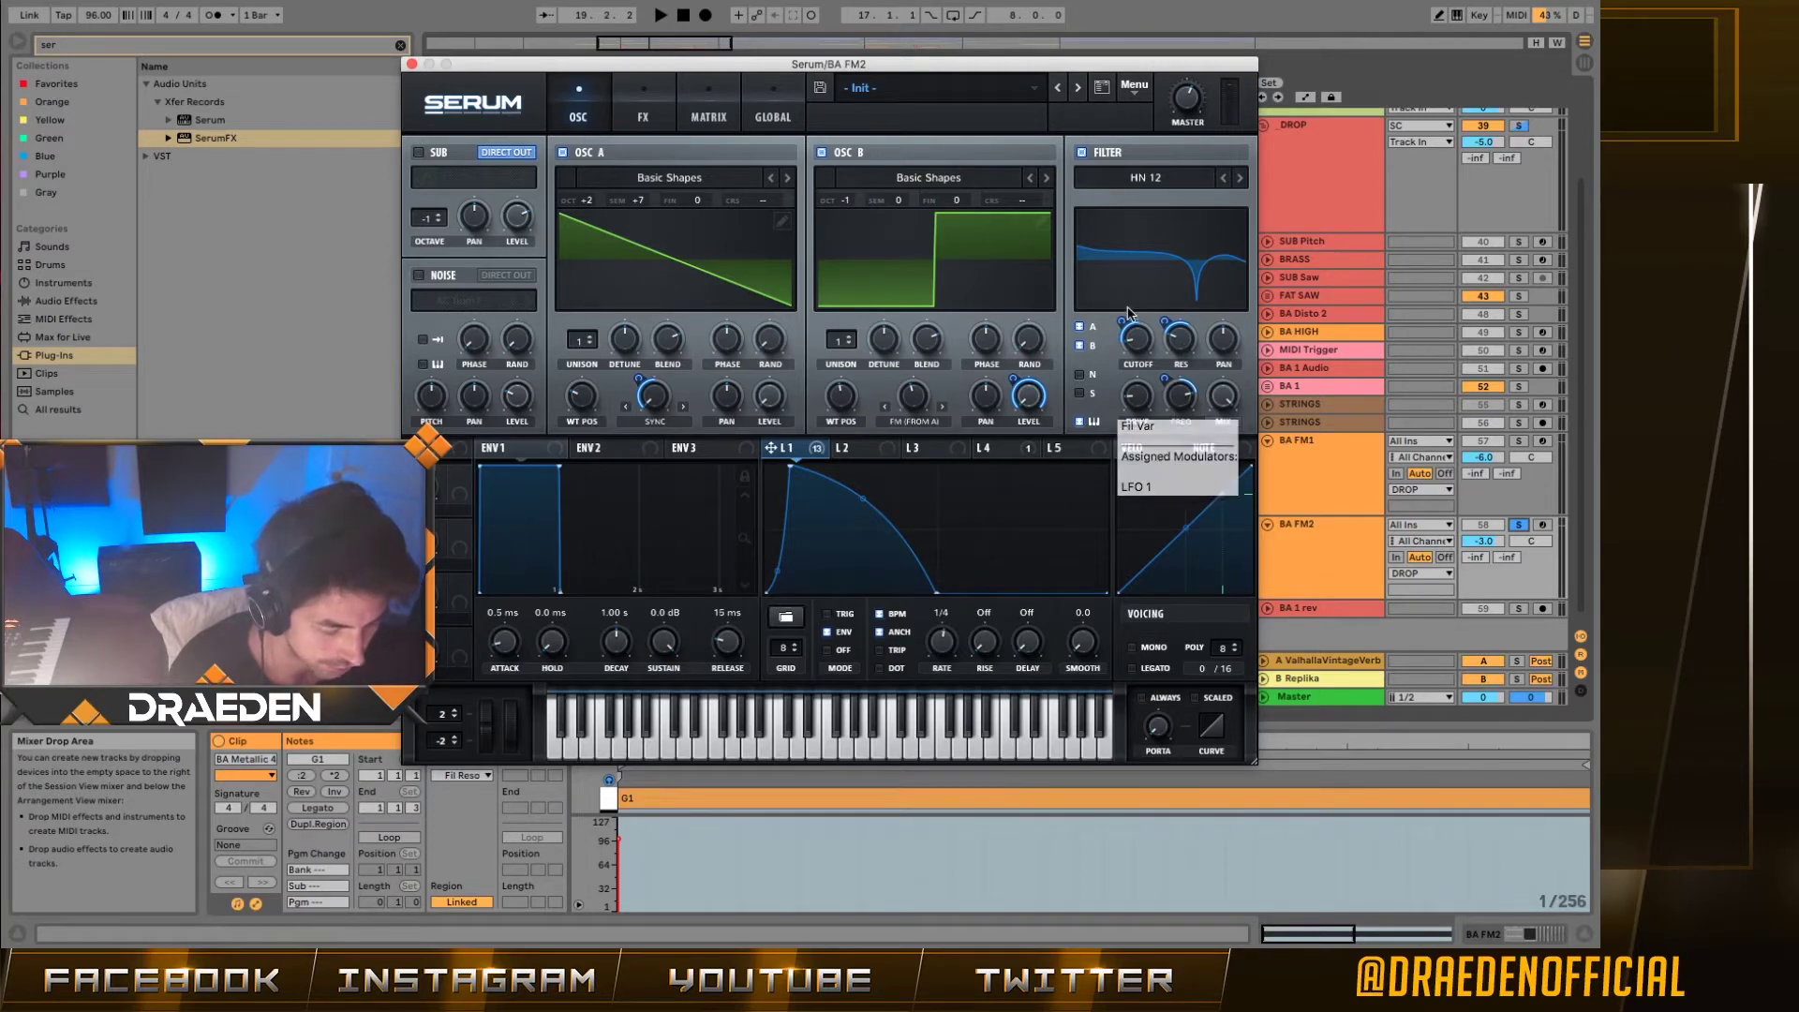
{"action": "left_click", "coordinate": [1144, 348]}
{"action": "left_click_drag", "start_coordinate": [1143, 349], "coordinate": [1115, 520]}
{"action": "key", "text": "space"}
{"action": "key", "text": "space"}
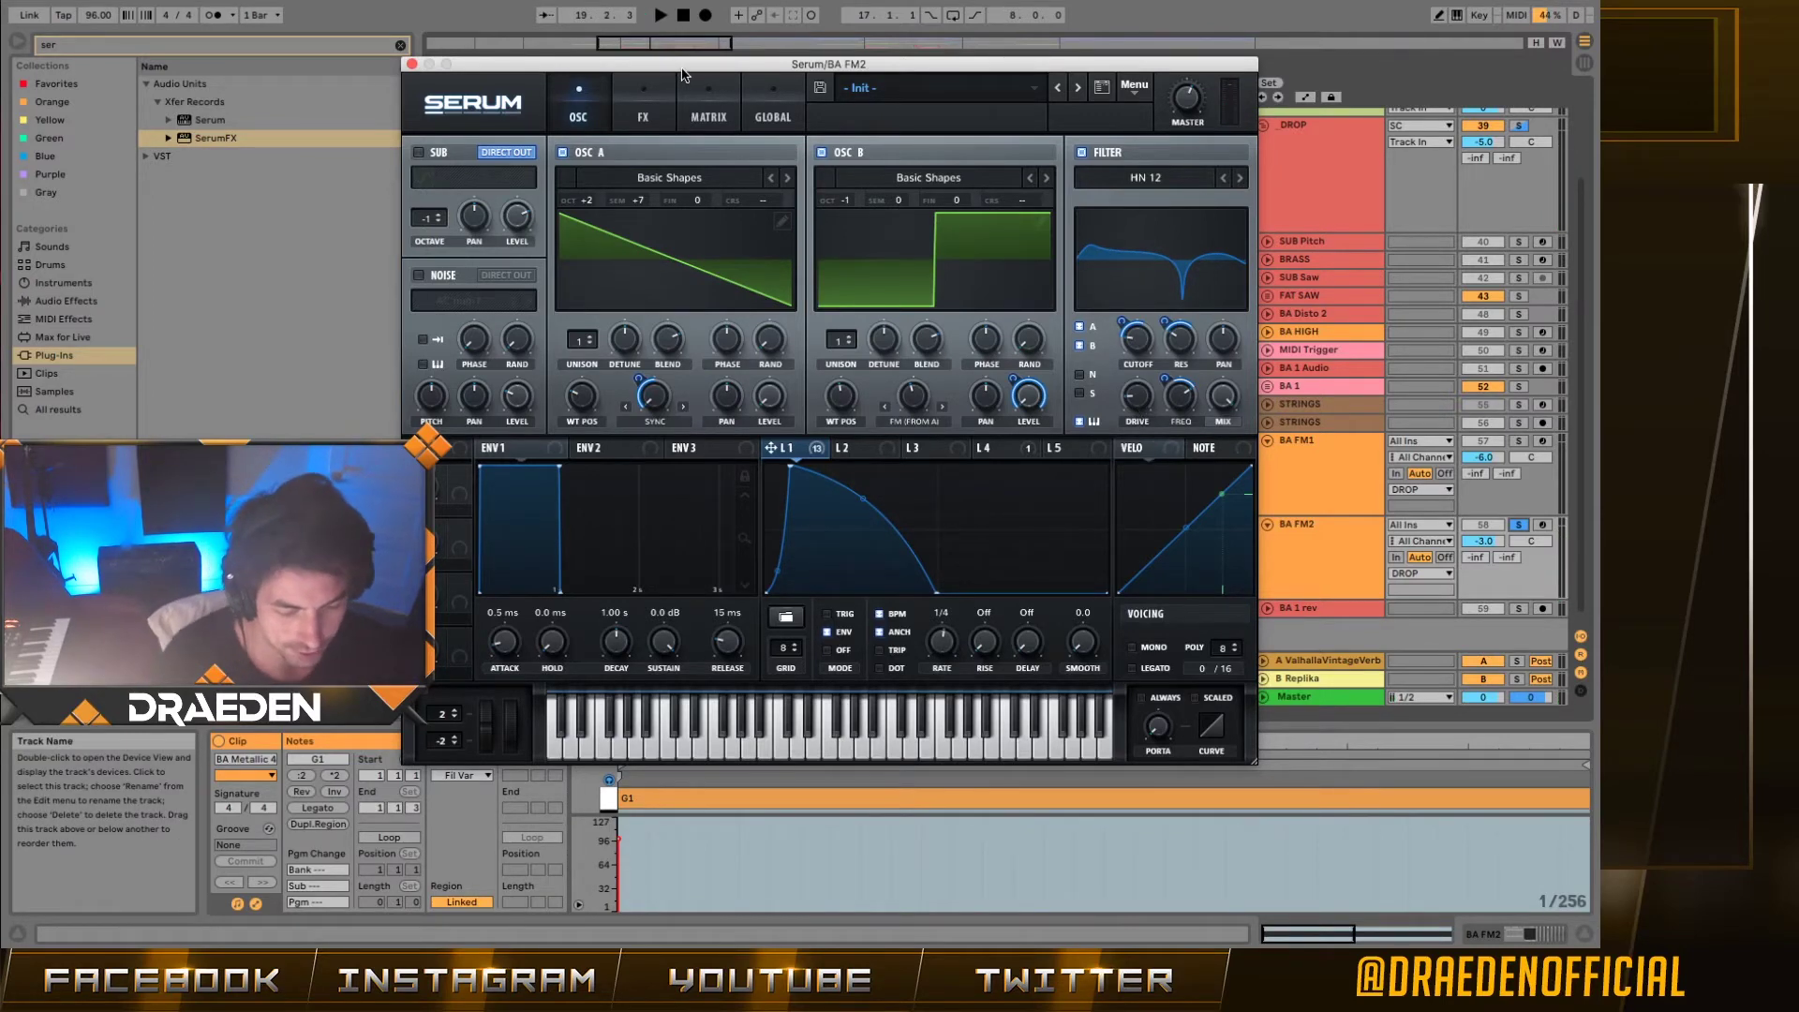
{"action": "key", "text": "space"}
{"action": "key", "text": "space"}
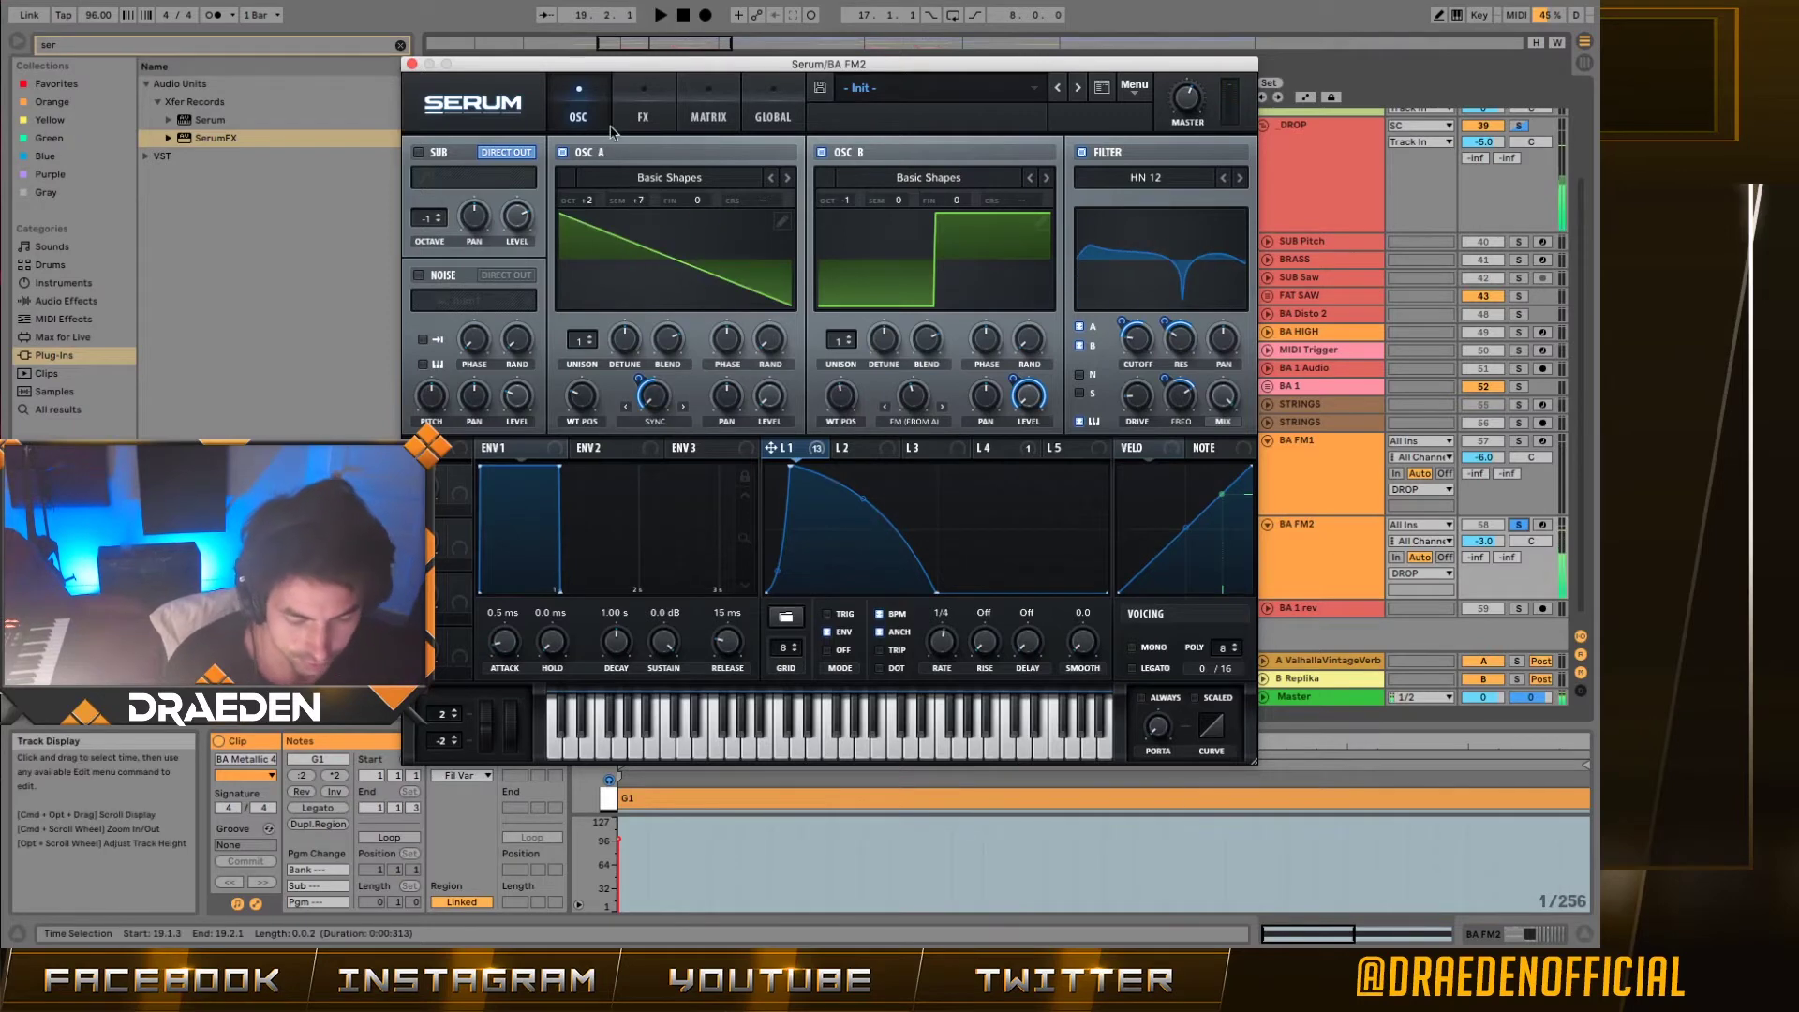
Step: Switch on the EQ module in Serum's effects rack
{"action": "left_click", "coordinate": [640, 99]}
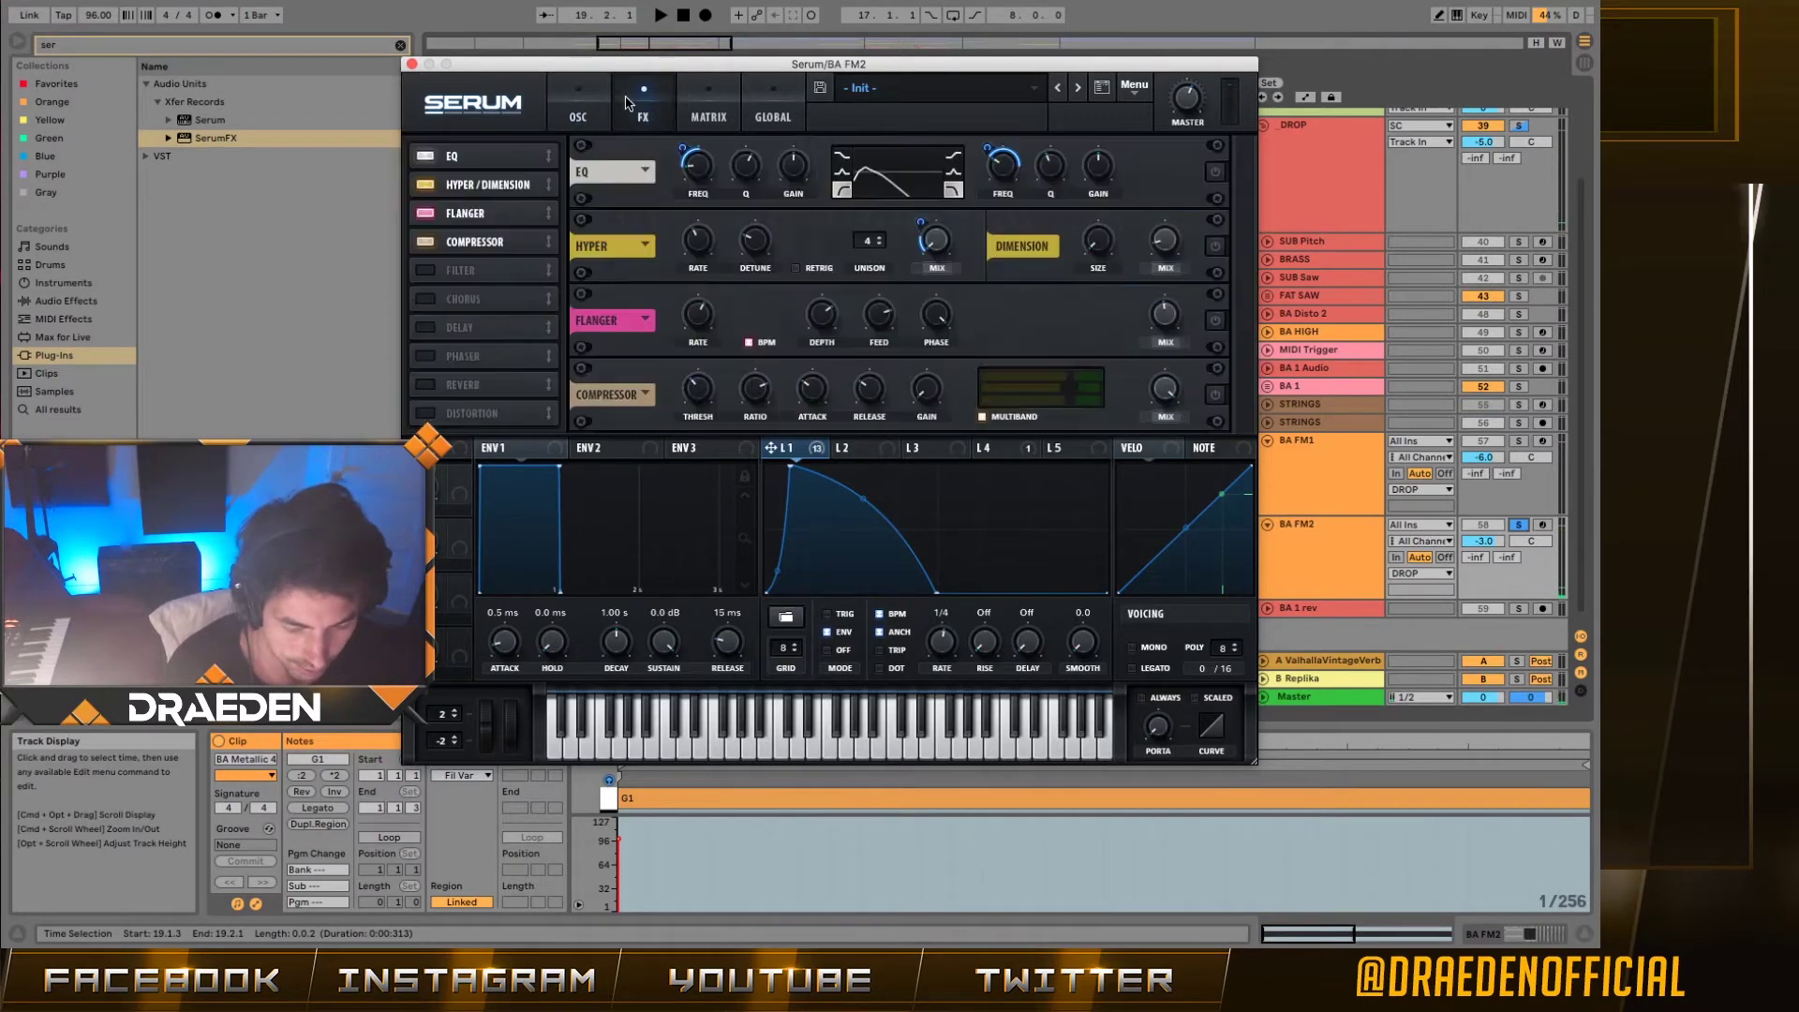
{"action": "left_click", "coordinate": [1217, 173]}
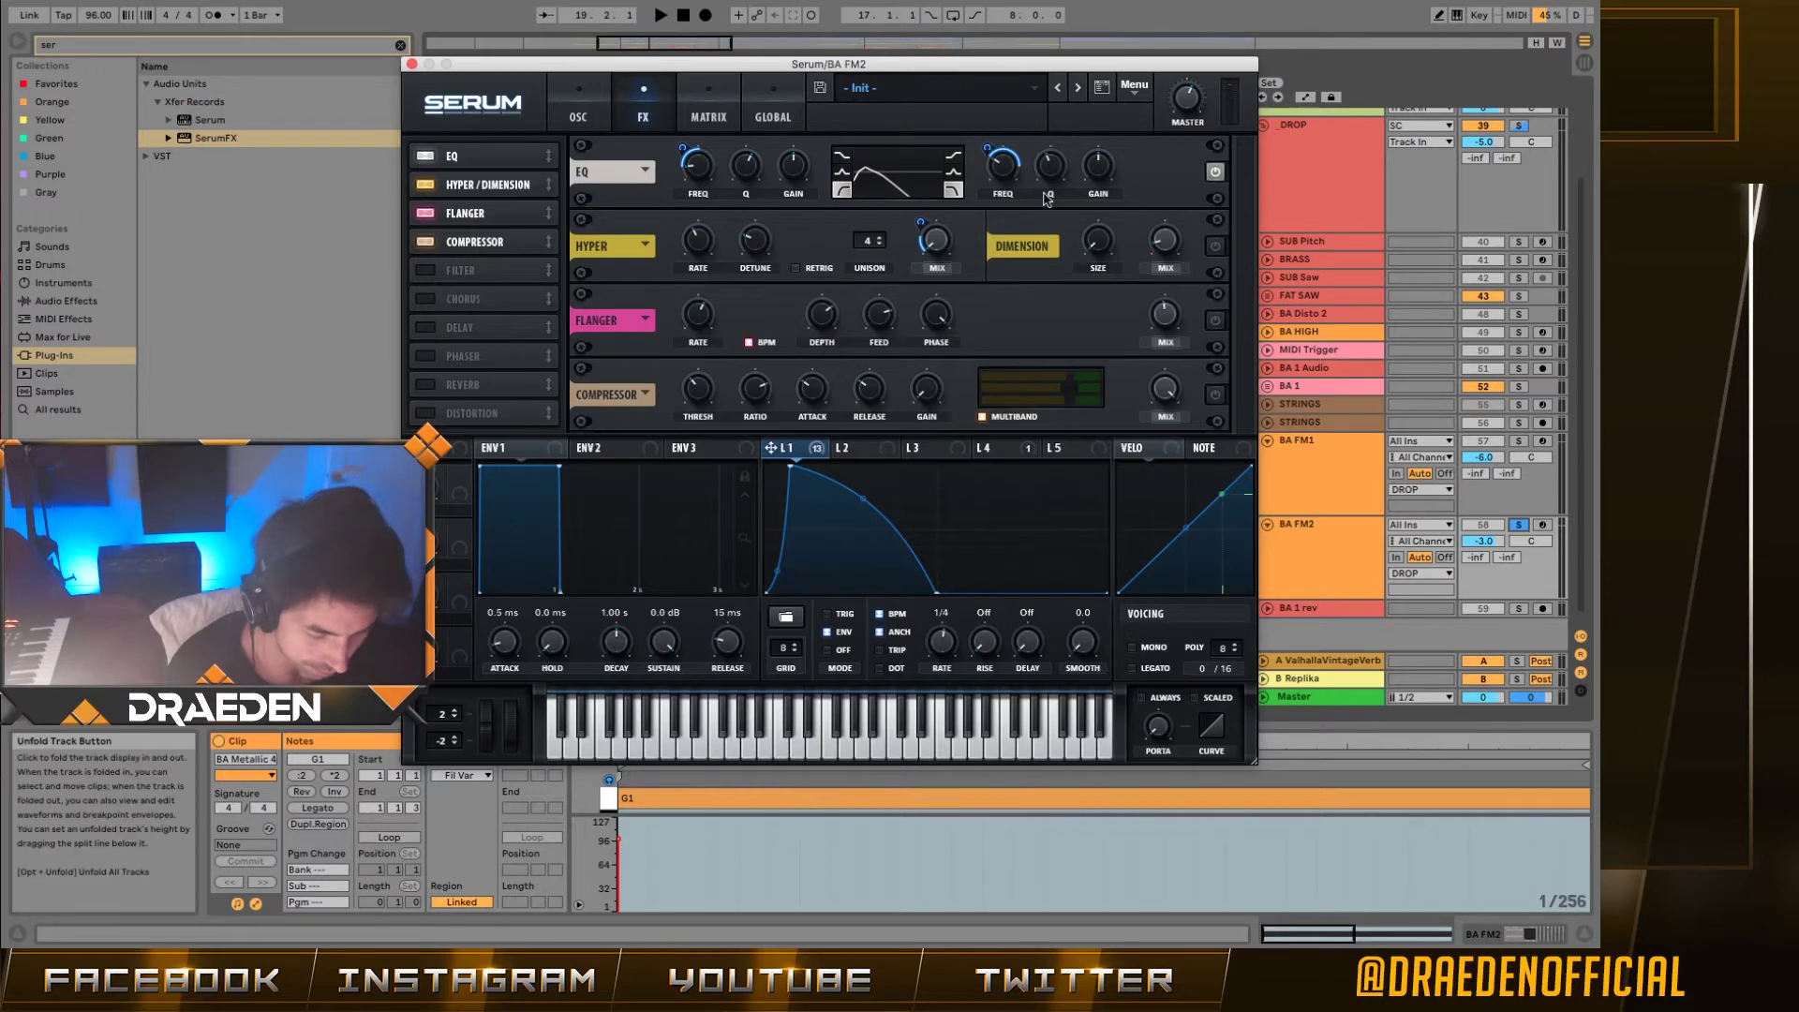
Step: Shape Serum's EQ with a low-cut band and a high-cut band, and play the selection to hear it
{"action": "left_click", "coordinate": [842, 191]}
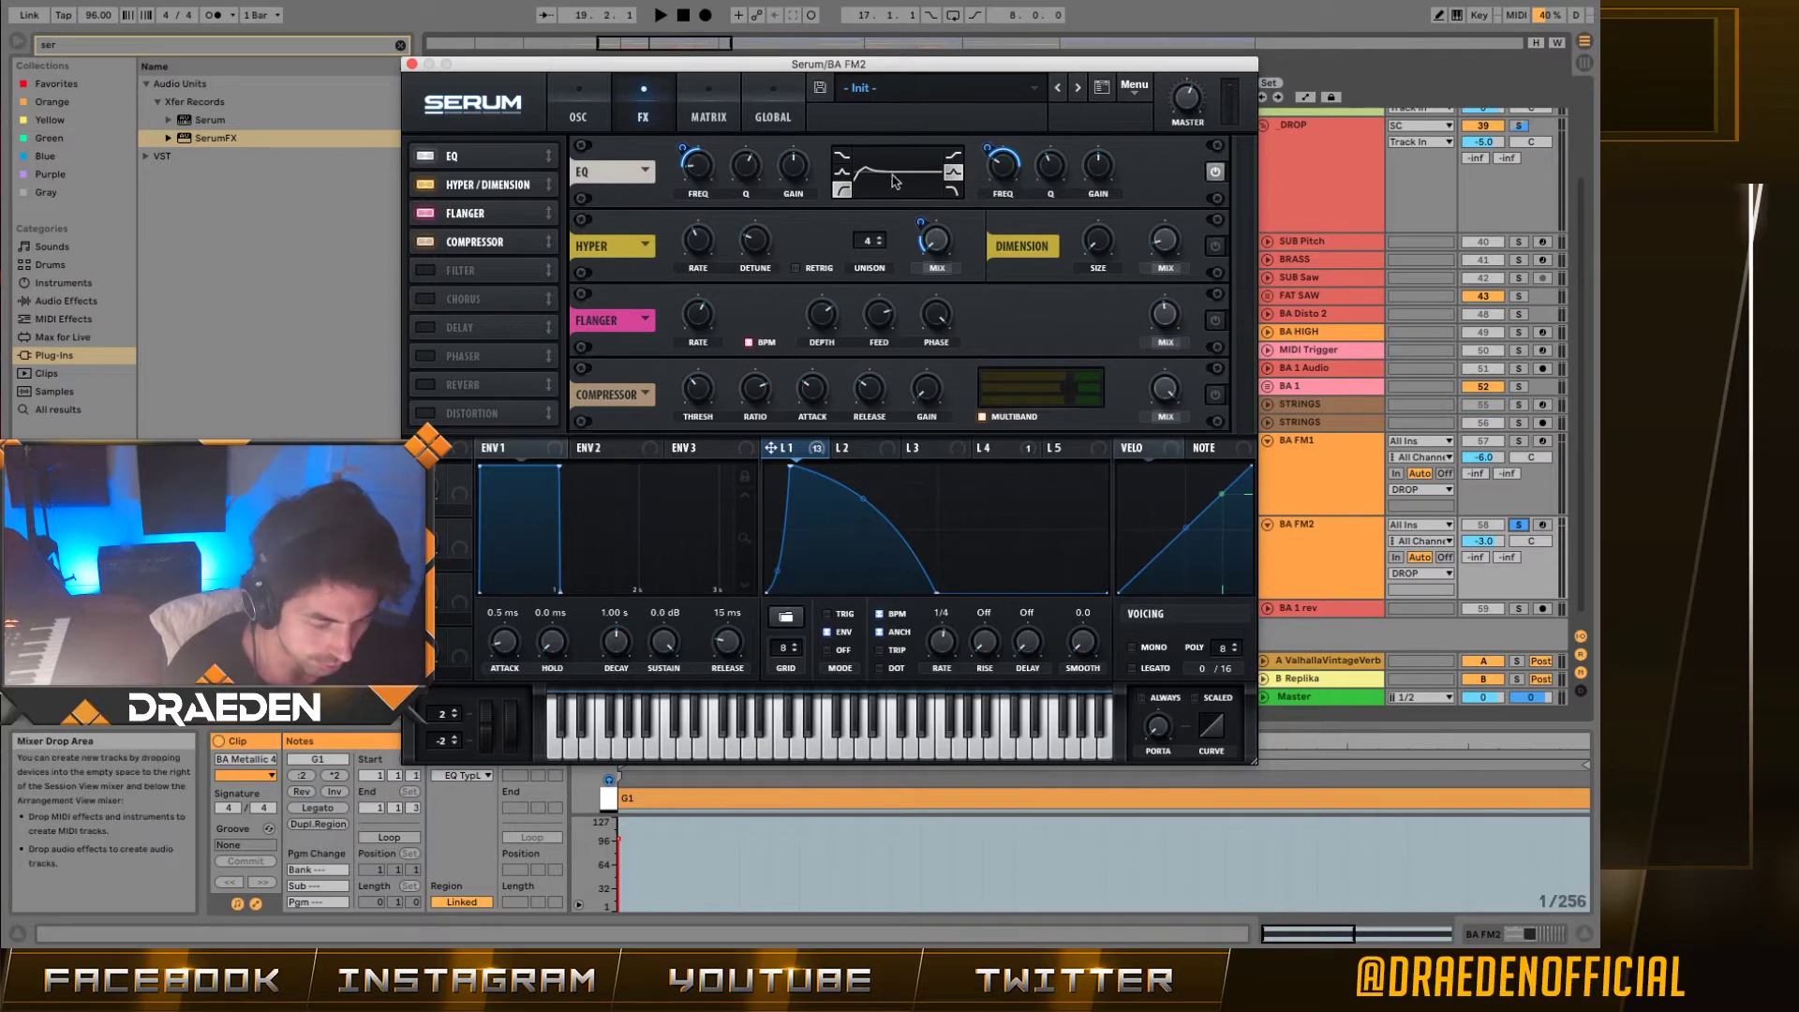
{"action": "left_click", "coordinate": [953, 192]}
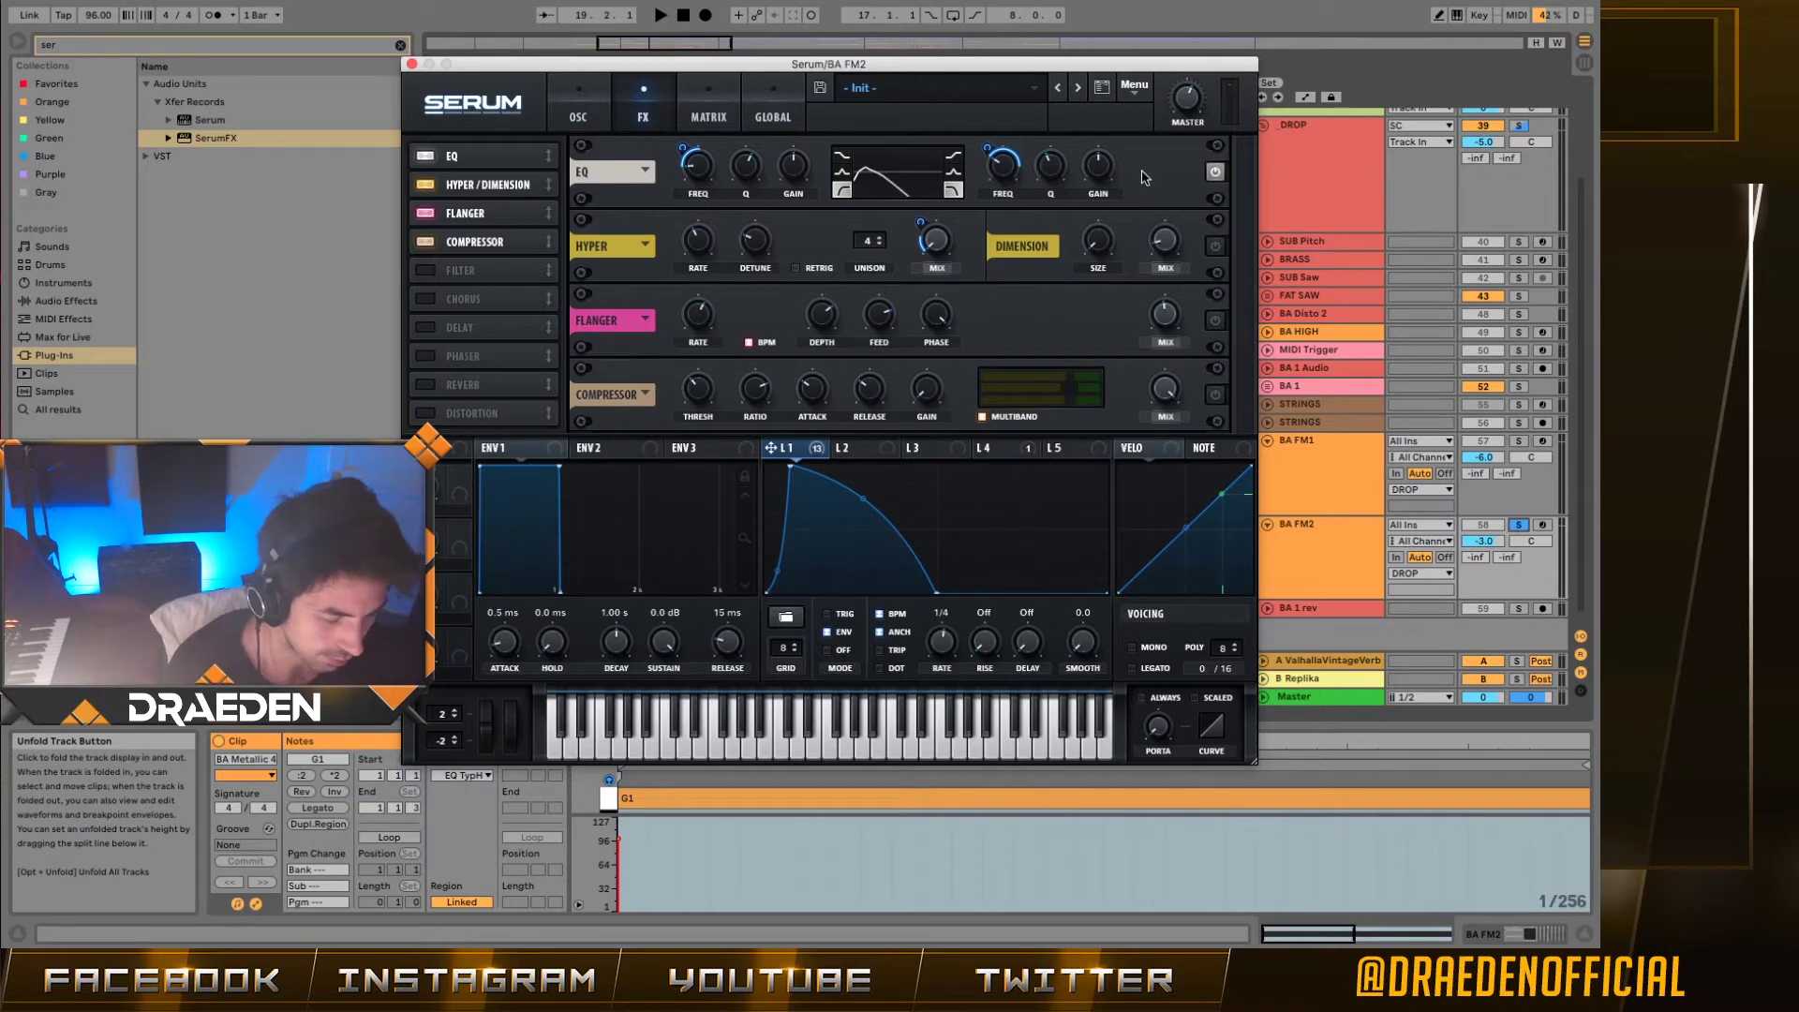
{"action": "key", "text": "space"}
{"action": "key", "text": "space"}
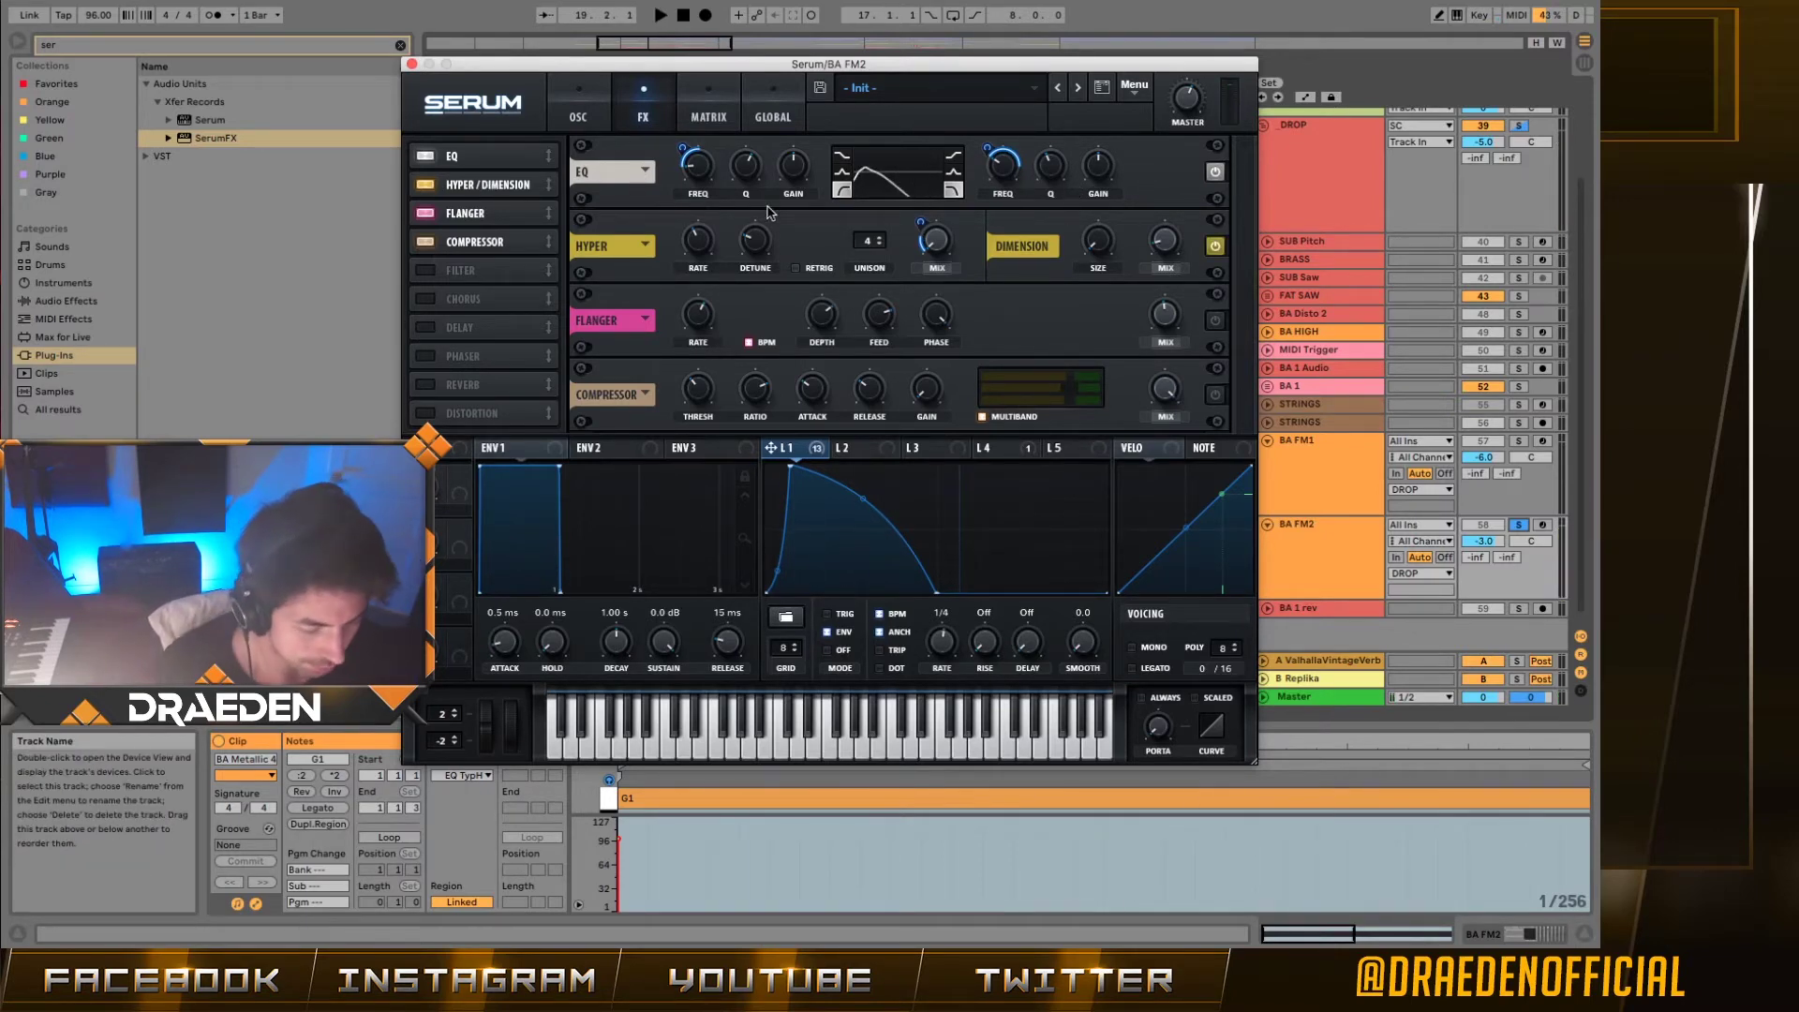
Step: Switch on the Hyper/Dimension module and check the modulated Hyper Mix setting
{"action": "mouse_move", "coordinate": [951, 251]}
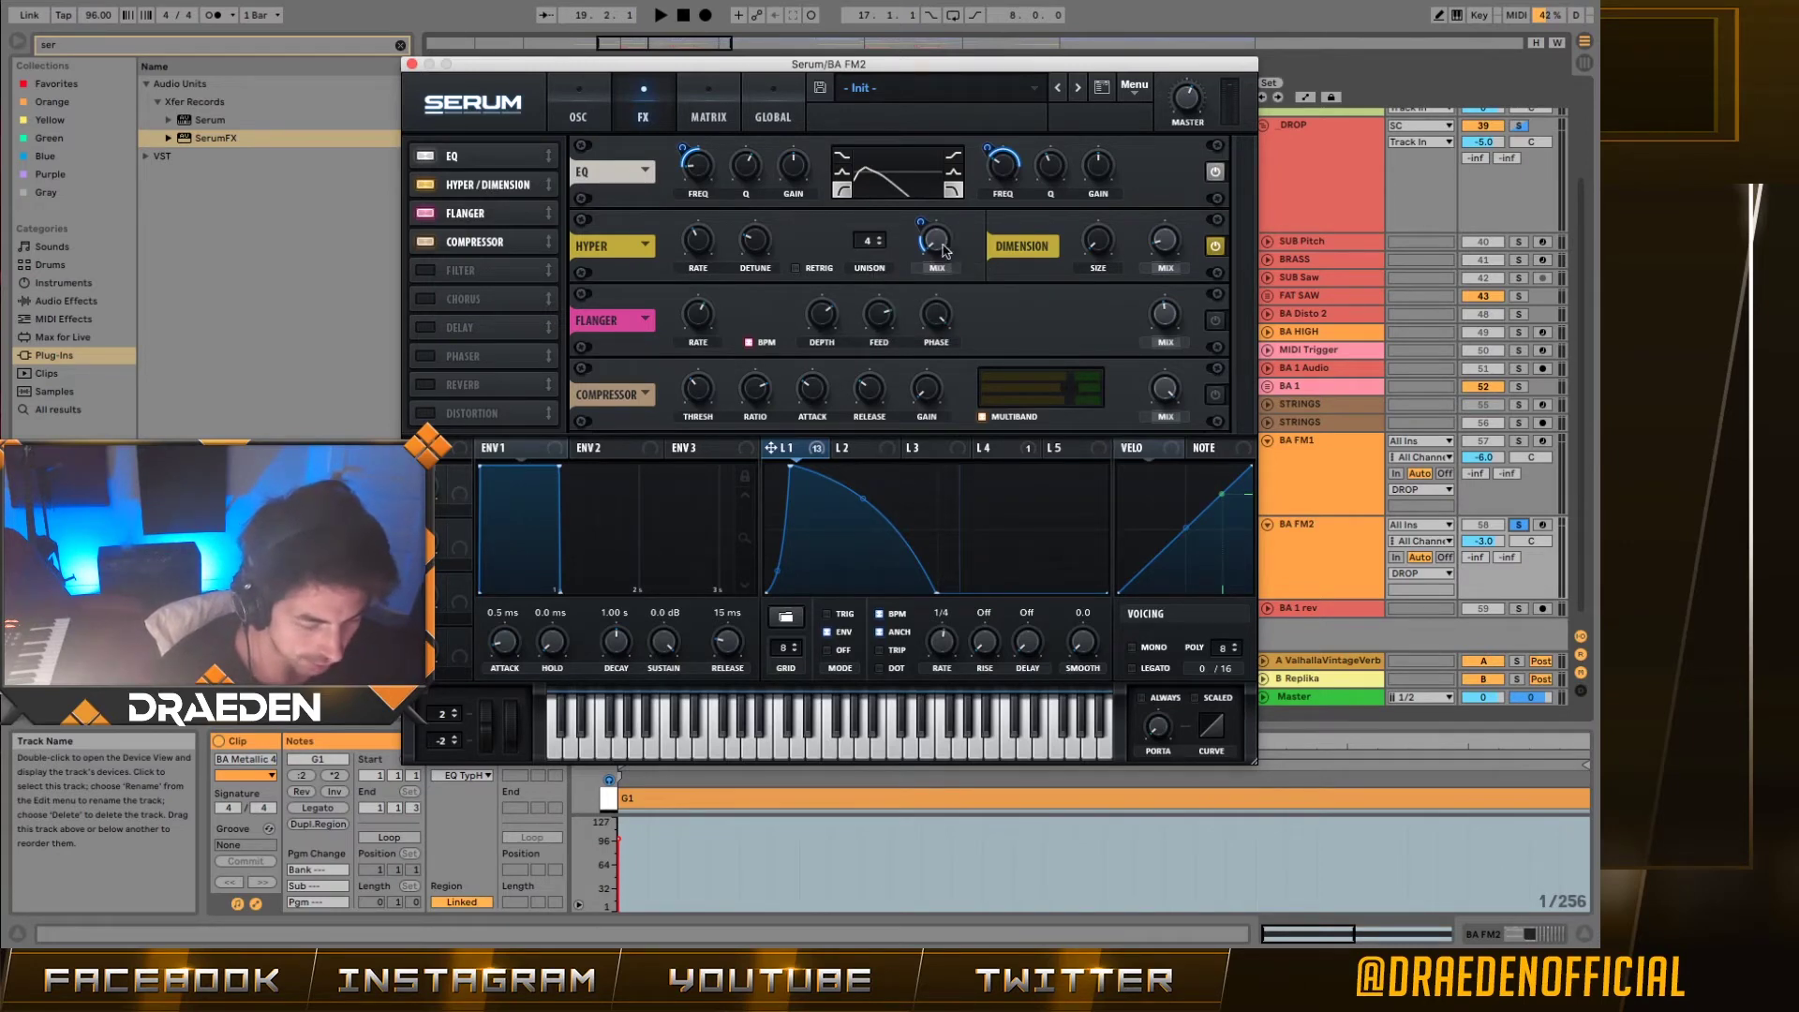
{"action": "left_click", "coordinate": [938, 270]}
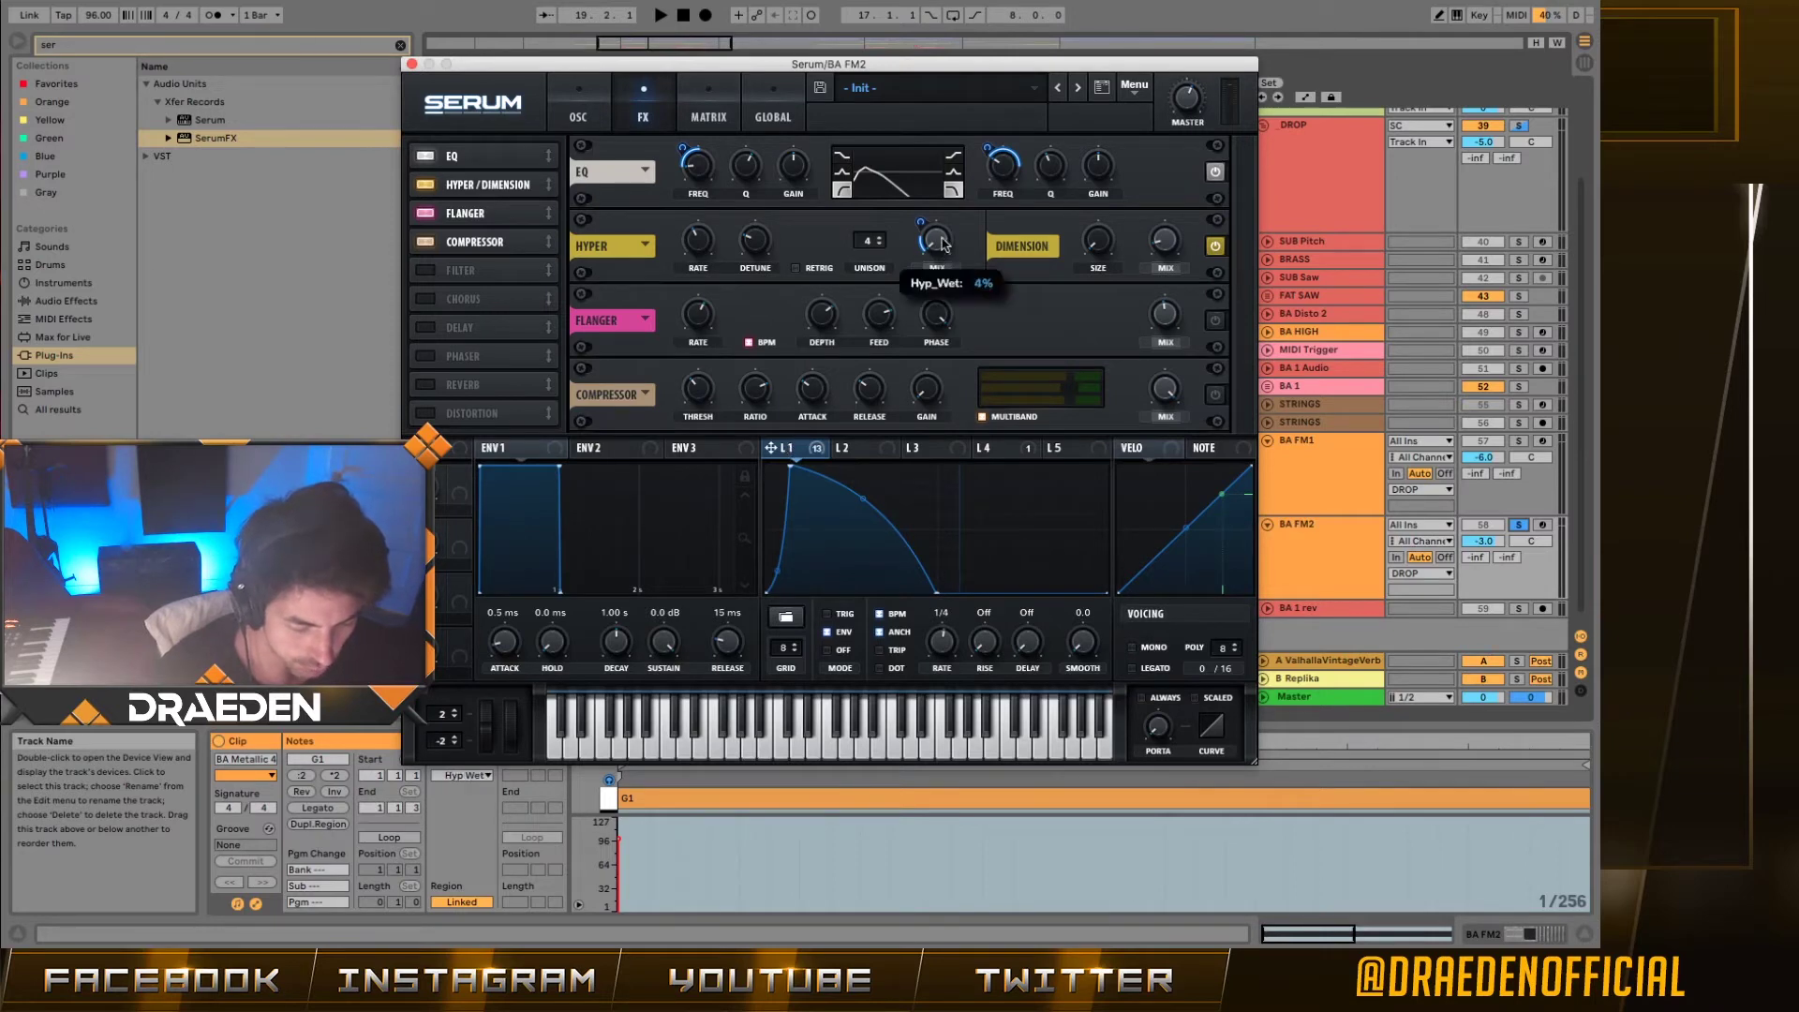
{"action": "left_click_drag", "start_coordinate": [961, 197], "coordinate": [967, 137]}
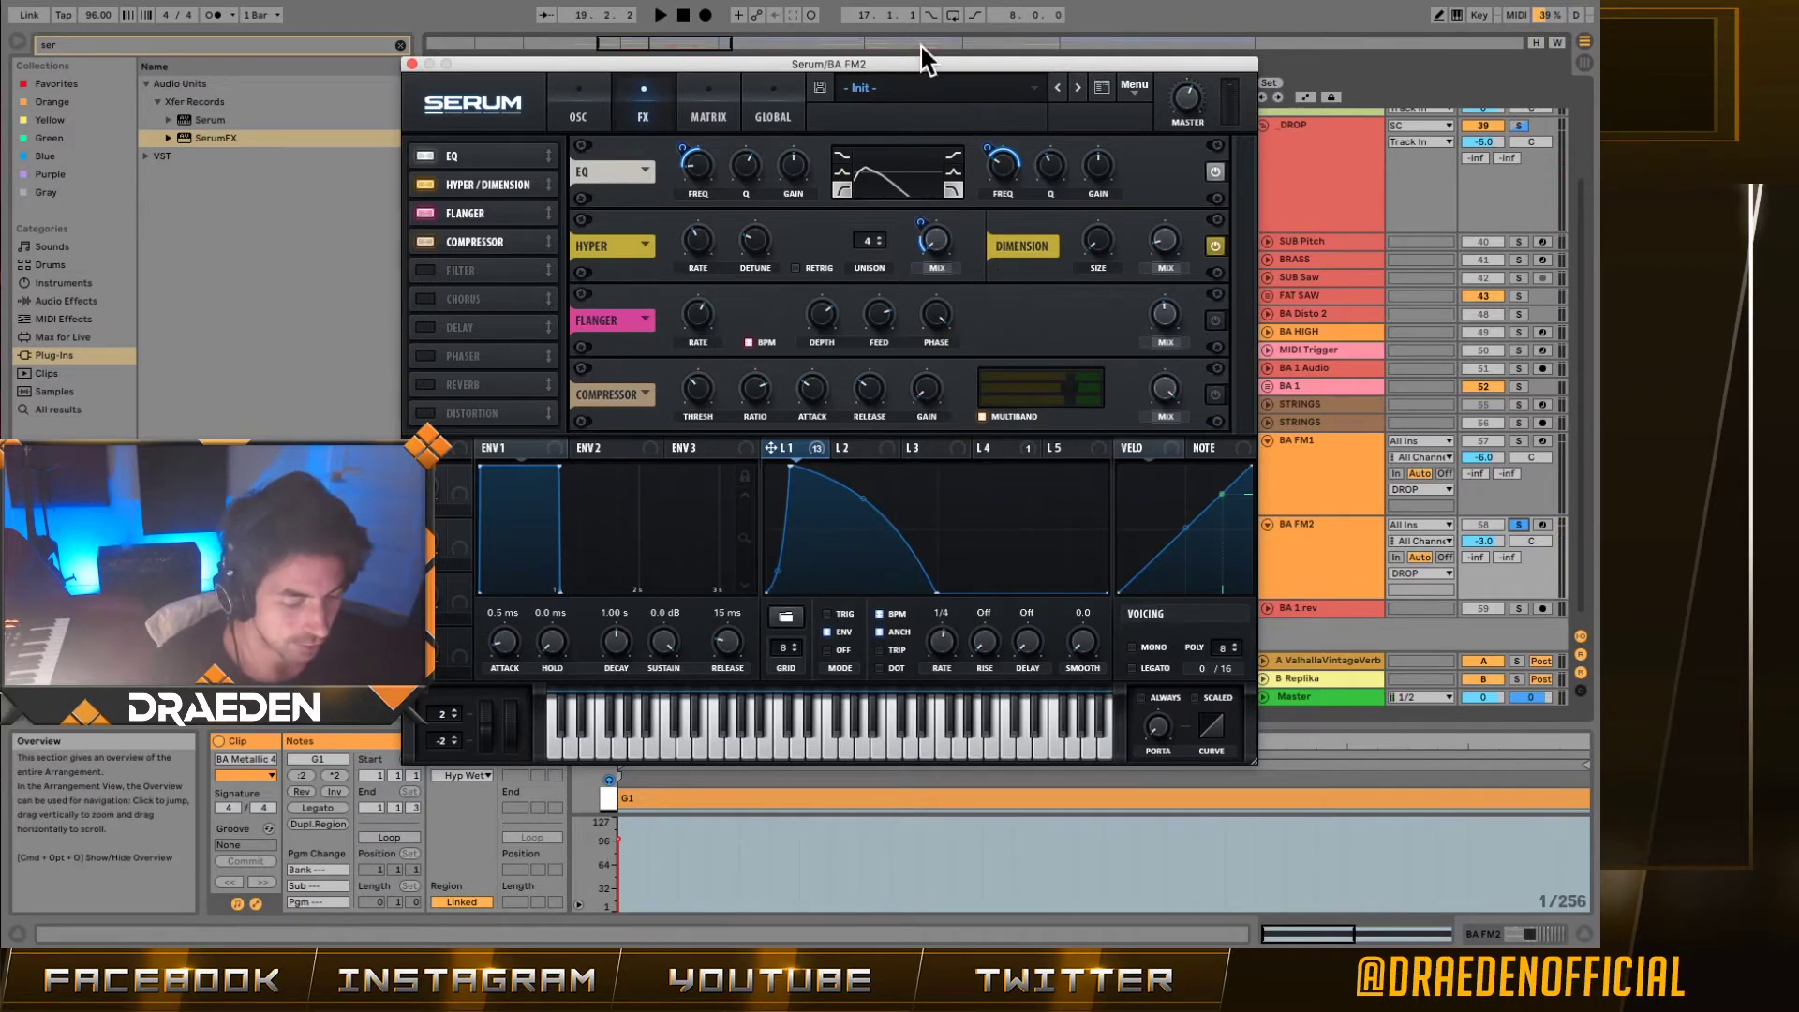
{"action": "right_click", "coordinate": [917, 246]}
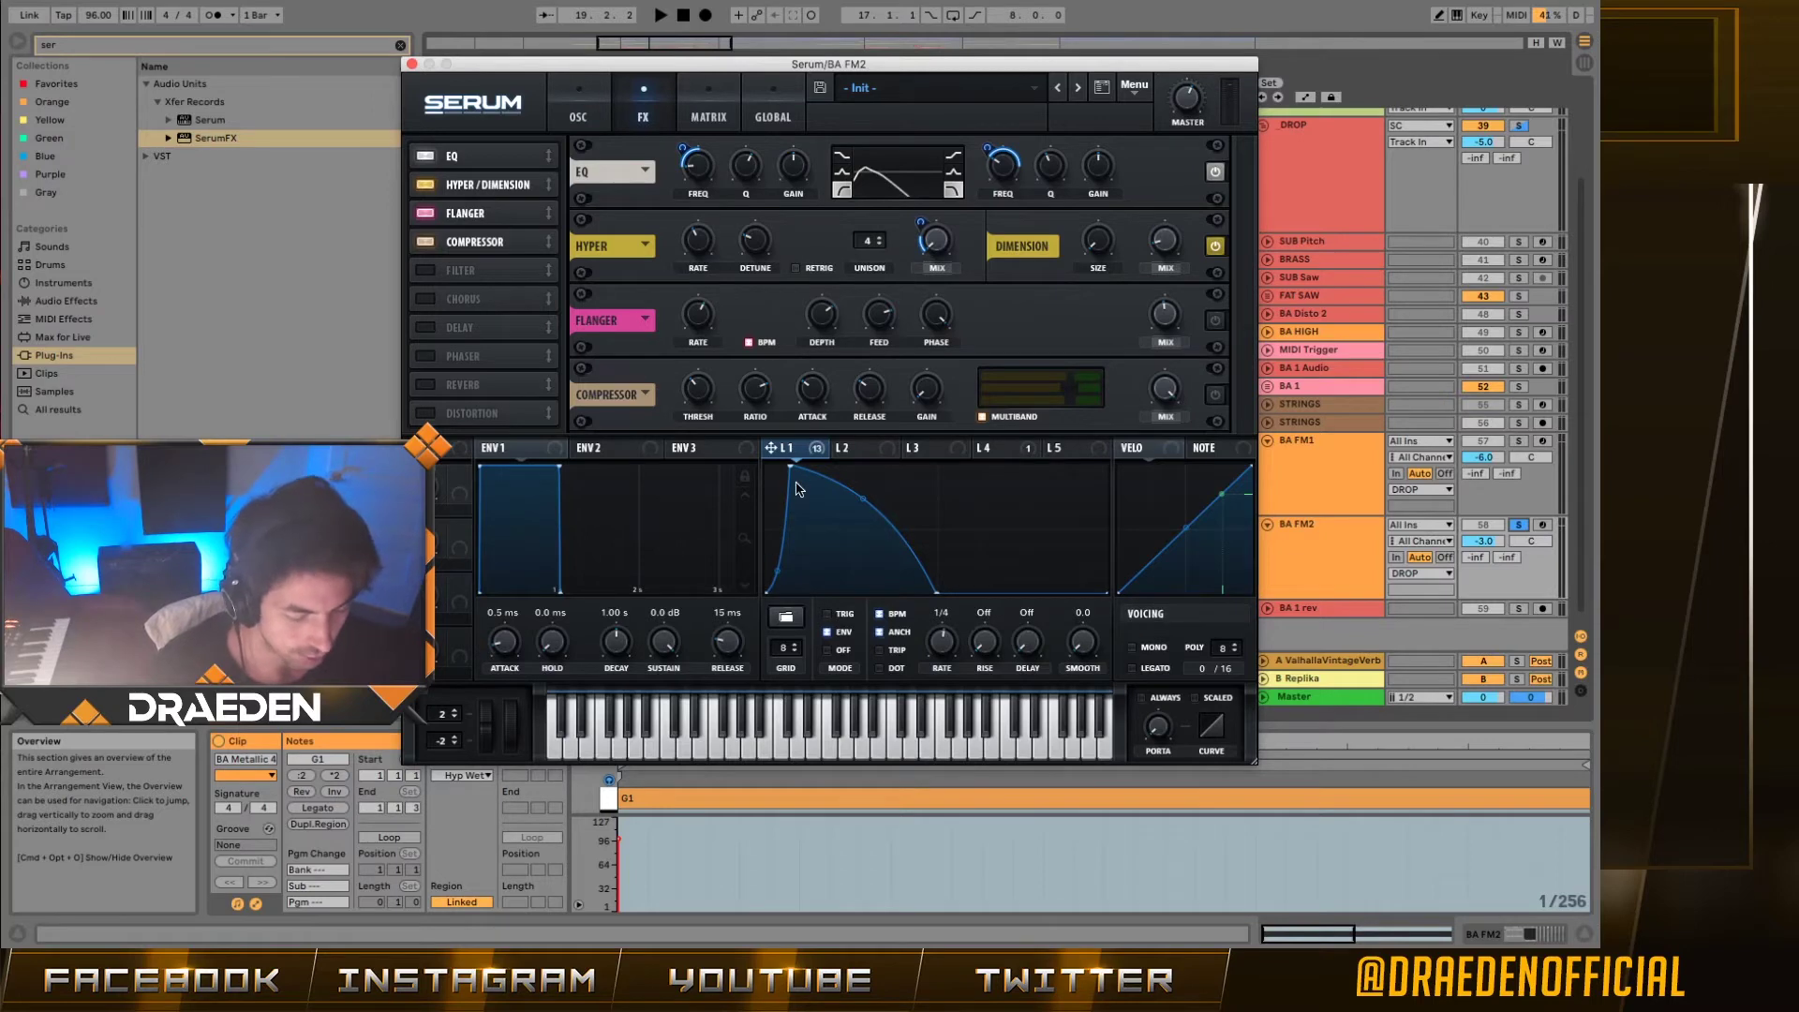
Step: Try a higher Dimension Mix and play the selection to hear the exaggerated effect
{"action": "right_click", "coordinate": [1175, 248]}
{"action": "left_click", "coordinate": [1171, 282]}
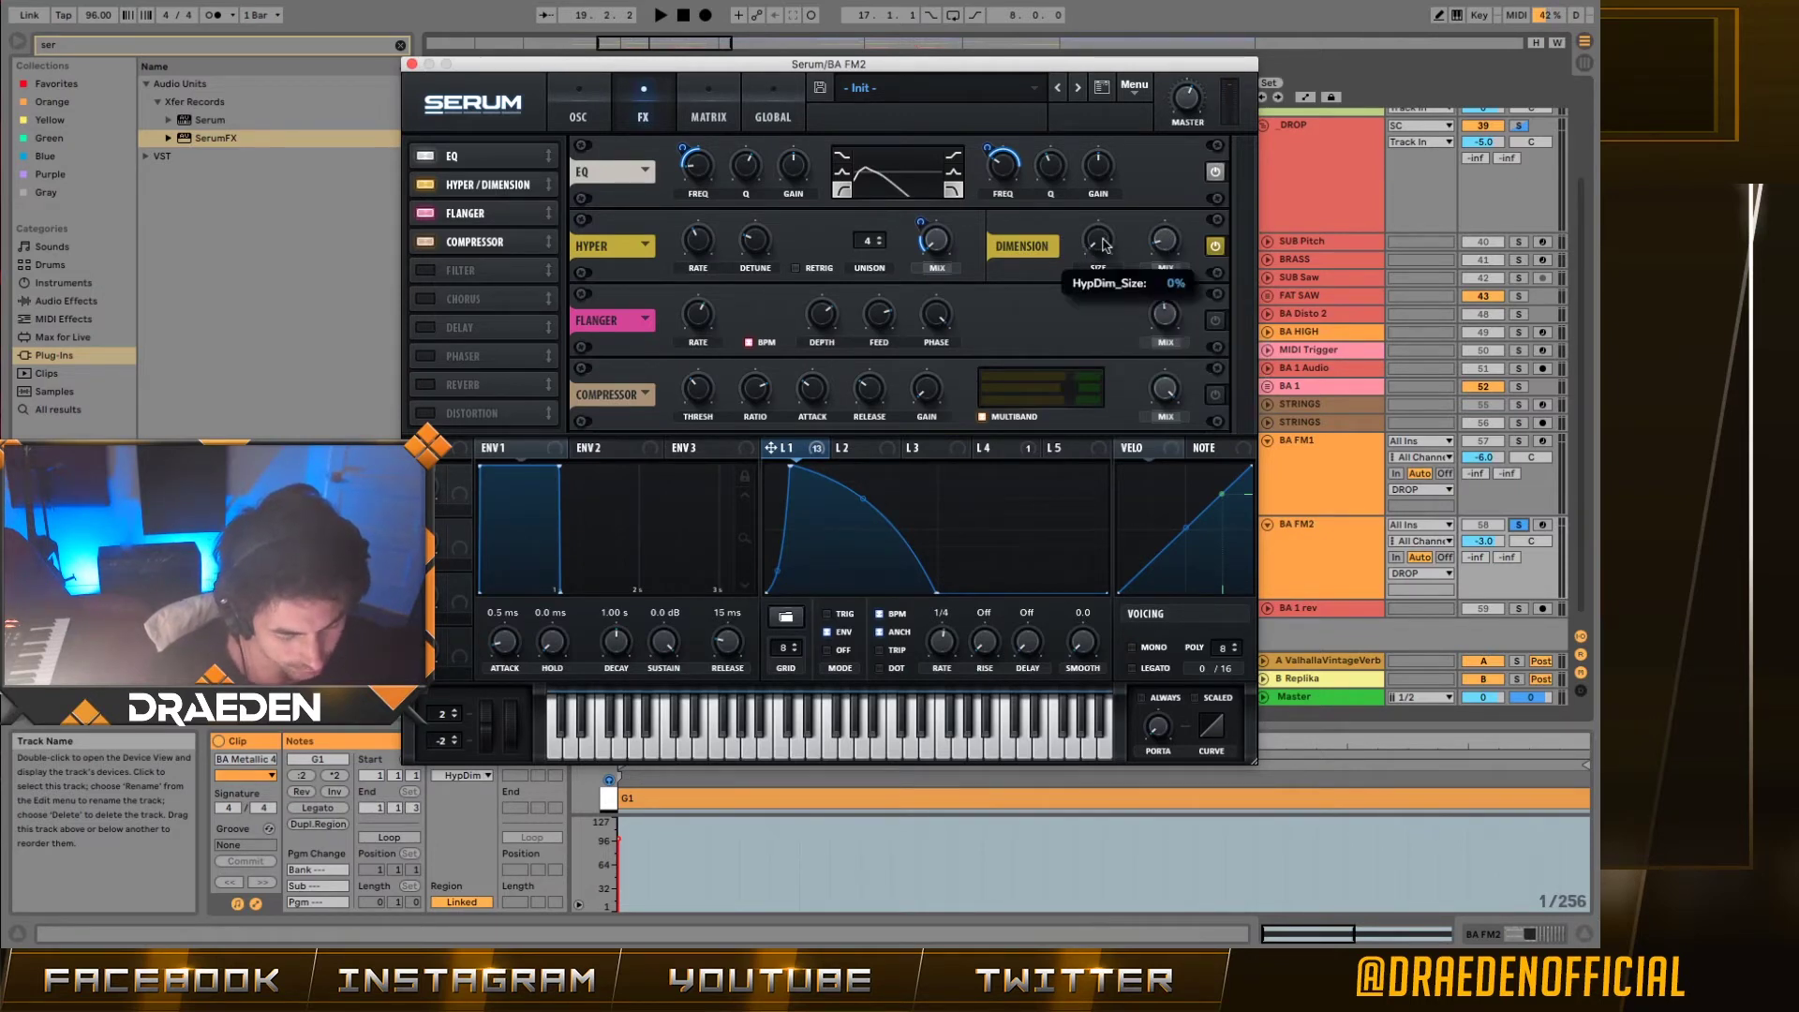
{"action": "left_click_drag", "start_coordinate": [1165, 246], "coordinate": [1199, 191]}
{"action": "key", "text": "space"}
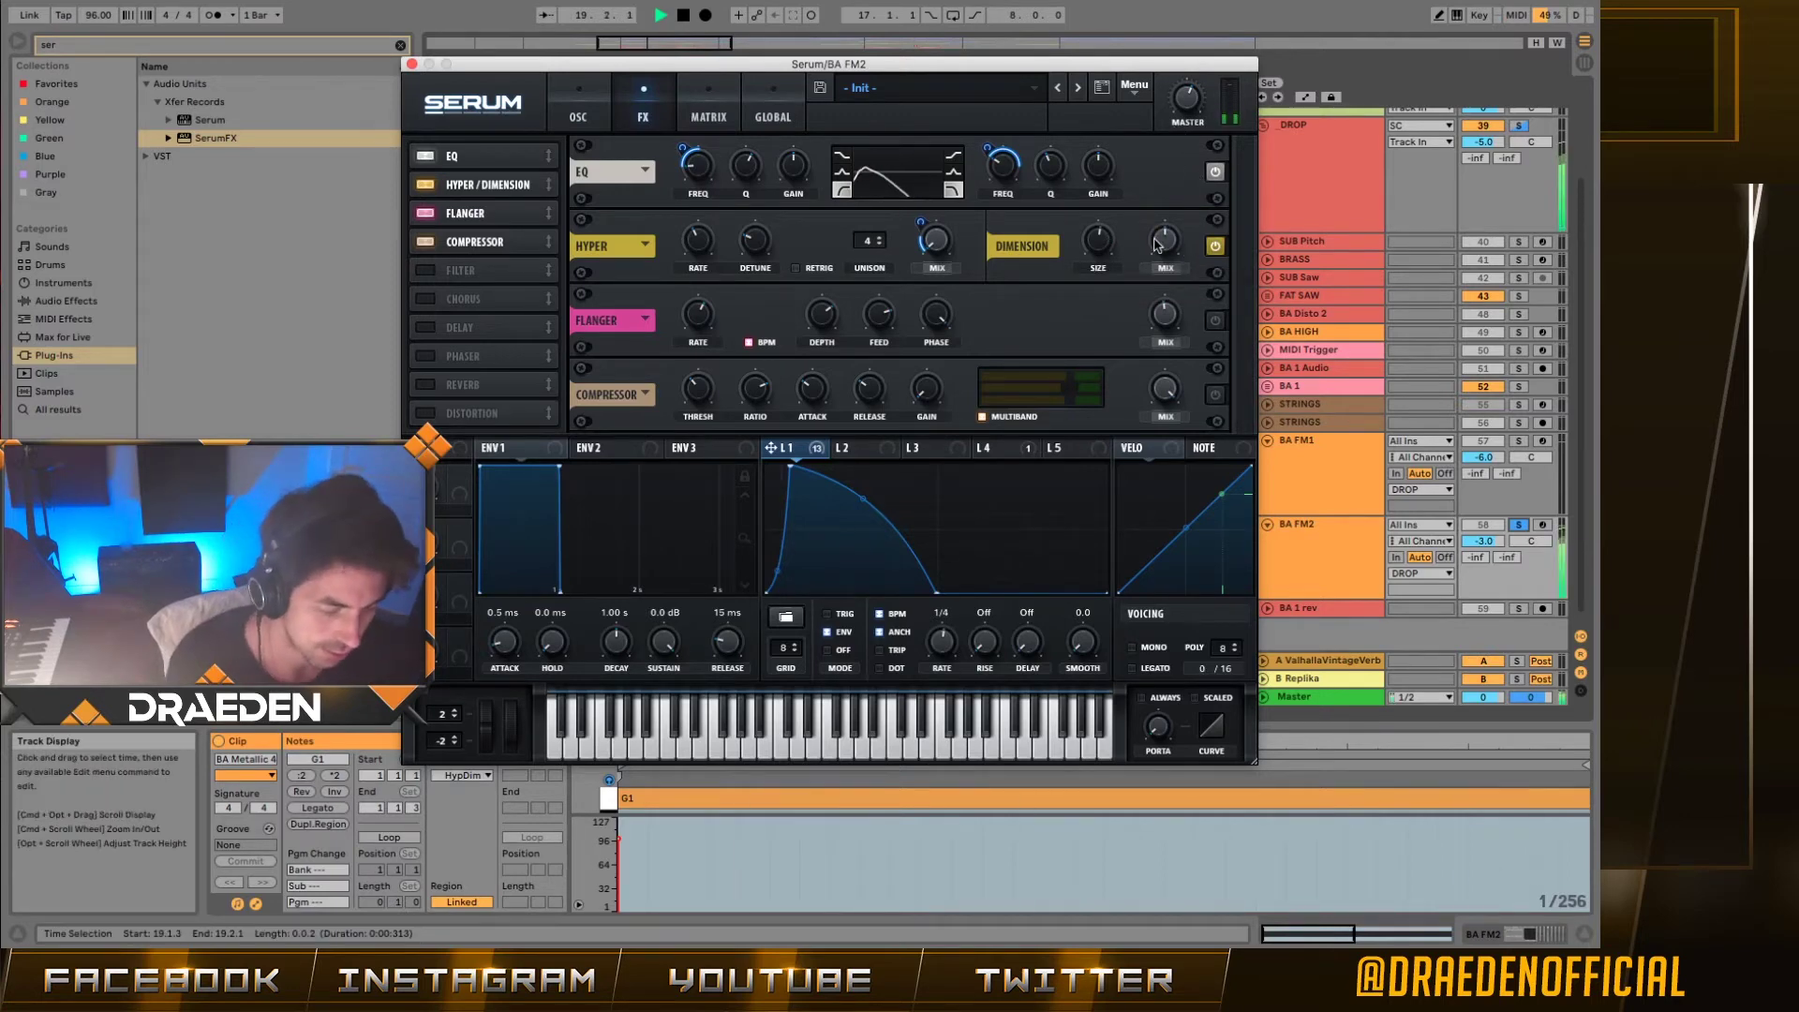
{"action": "key", "text": "space"}
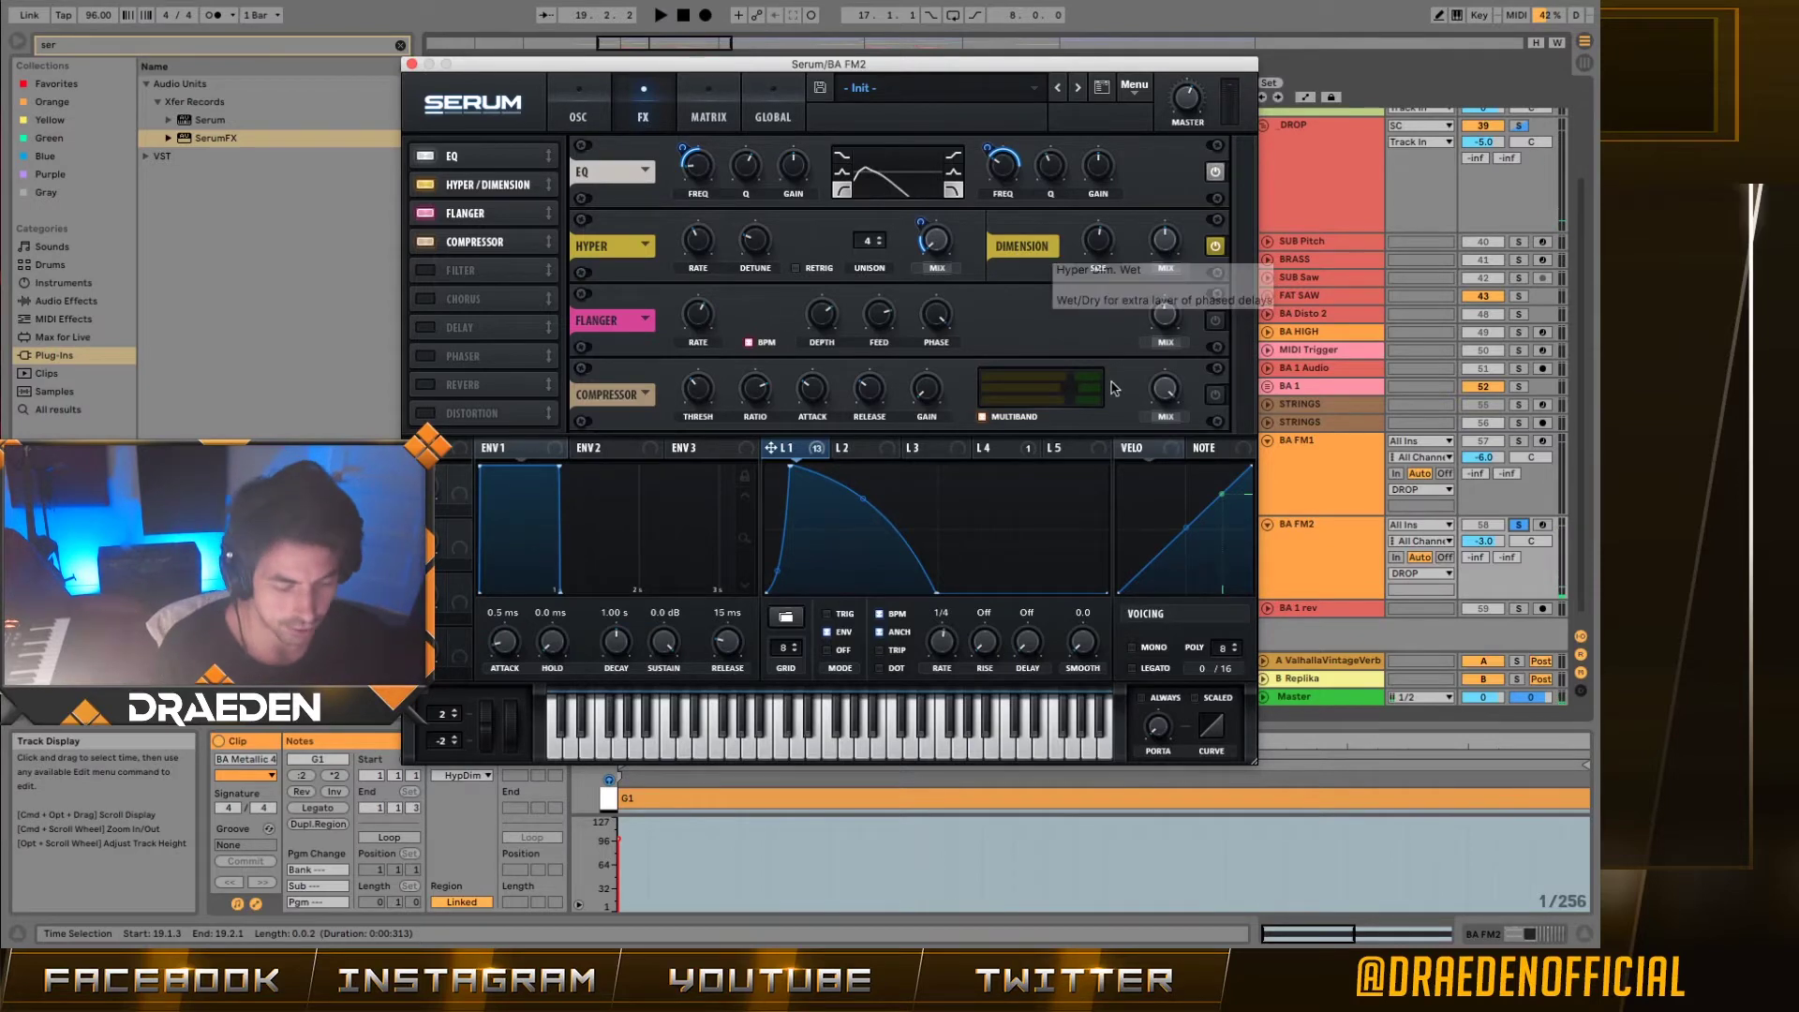
Step: Set the Dimension Size to 0% and its Mix to 13%, and play the selection
{"action": "left_click_drag", "start_coordinate": [1104, 236], "coordinate": [1073, 536]}
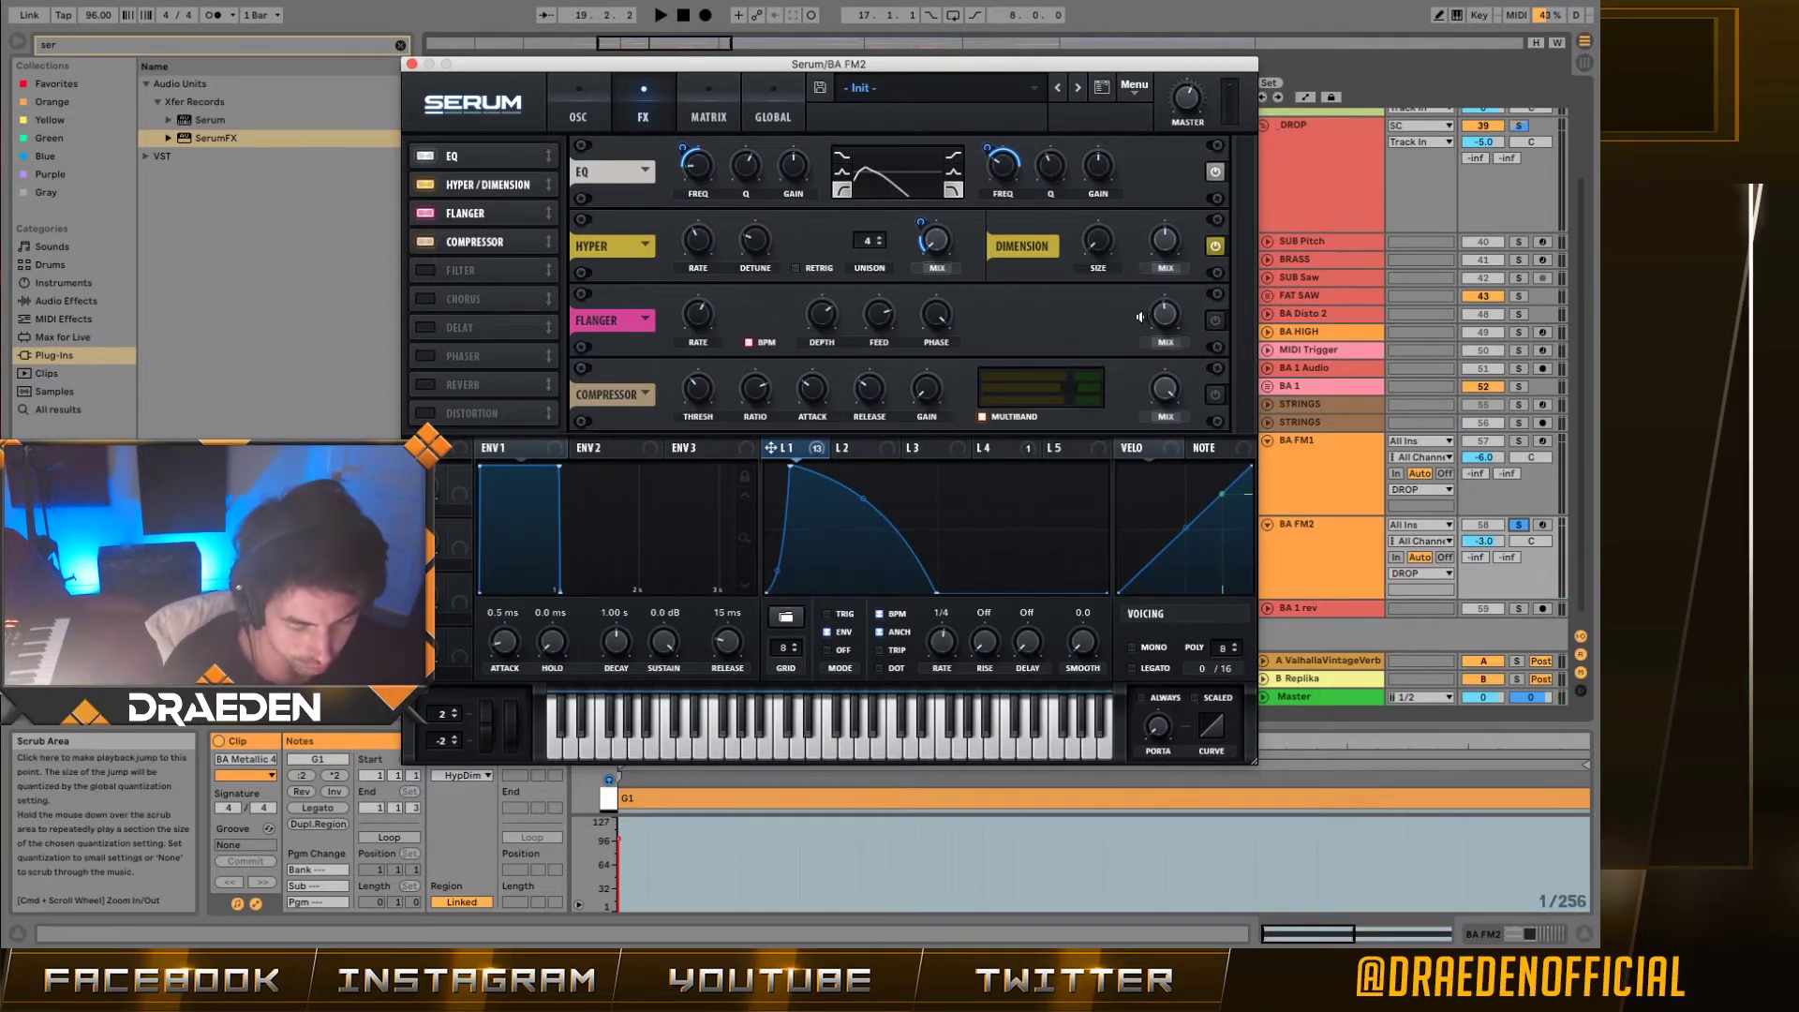
{"action": "left_click_drag", "start_coordinate": [1106, 245], "coordinate": [1107, 250]}
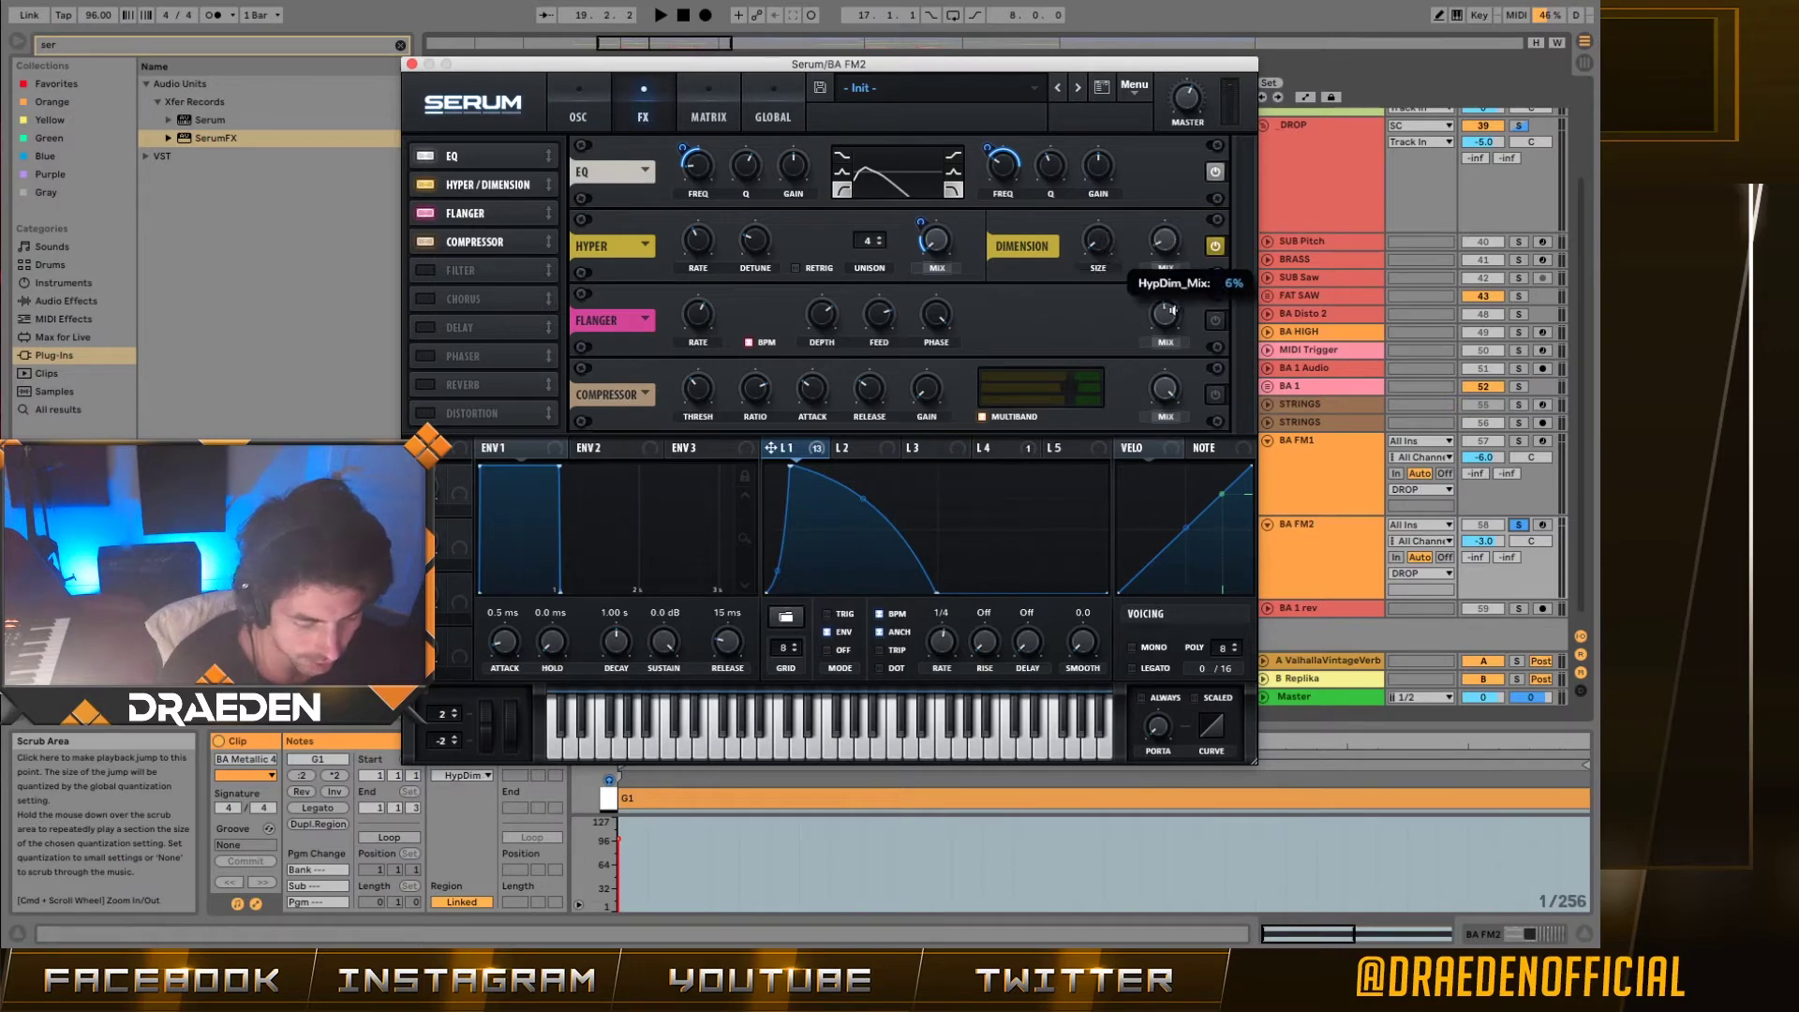
{"action": "left_click_drag", "start_coordinate": [1171, 244], "coordinate": [1172, 256]}
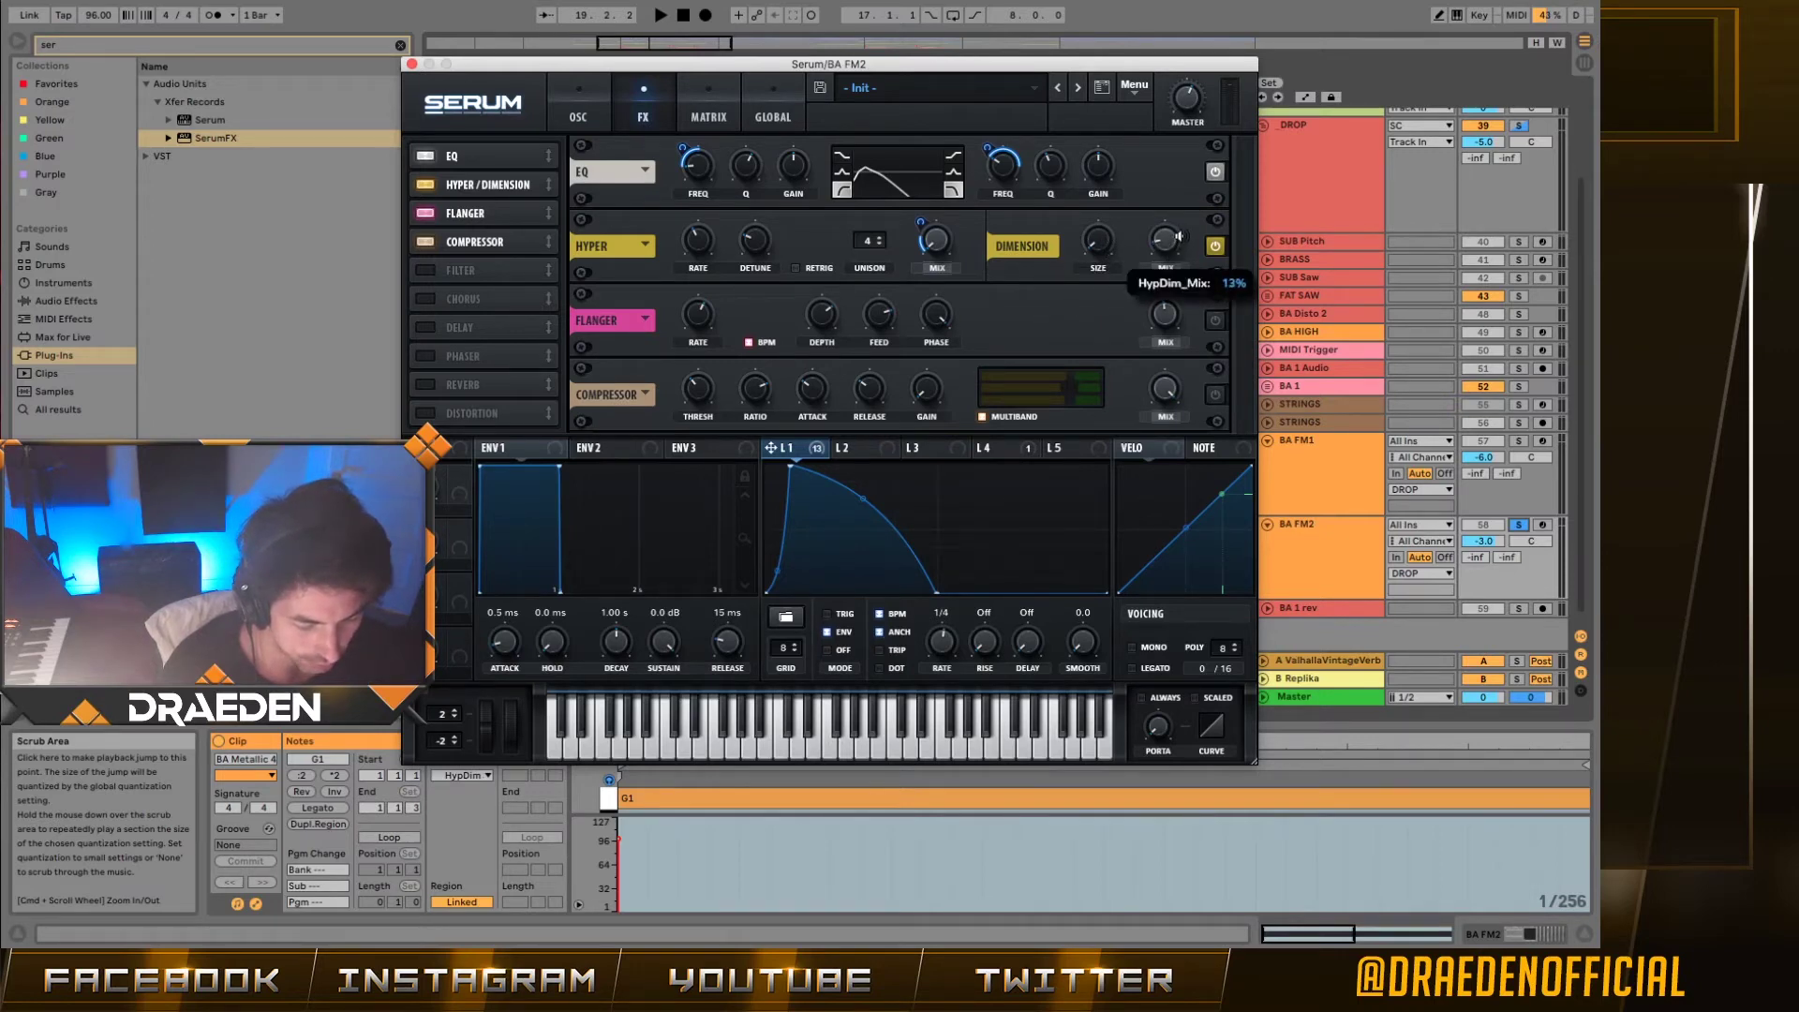
{"action": "key", "text": "space"}
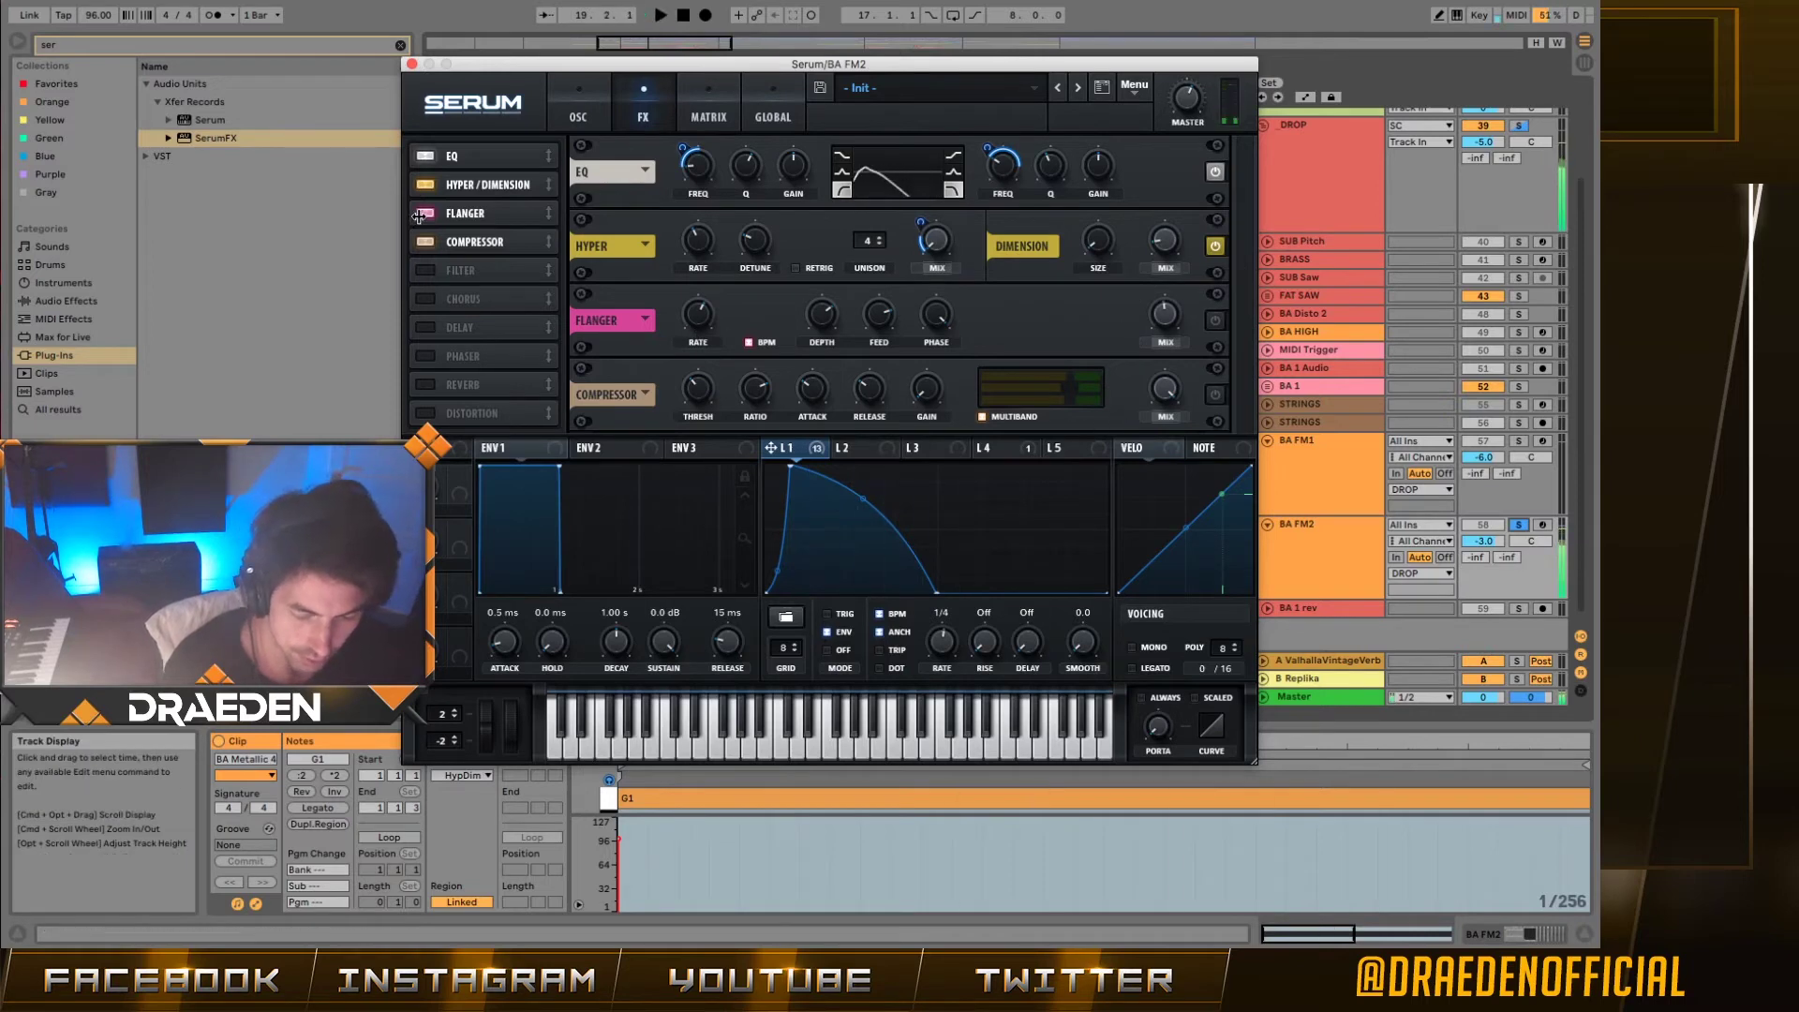
Step: Switch on Serum's Flanger and Compressor one after the other, playing the selection with each added
{"action": "left_click", "coordinate": [1215, 319]}
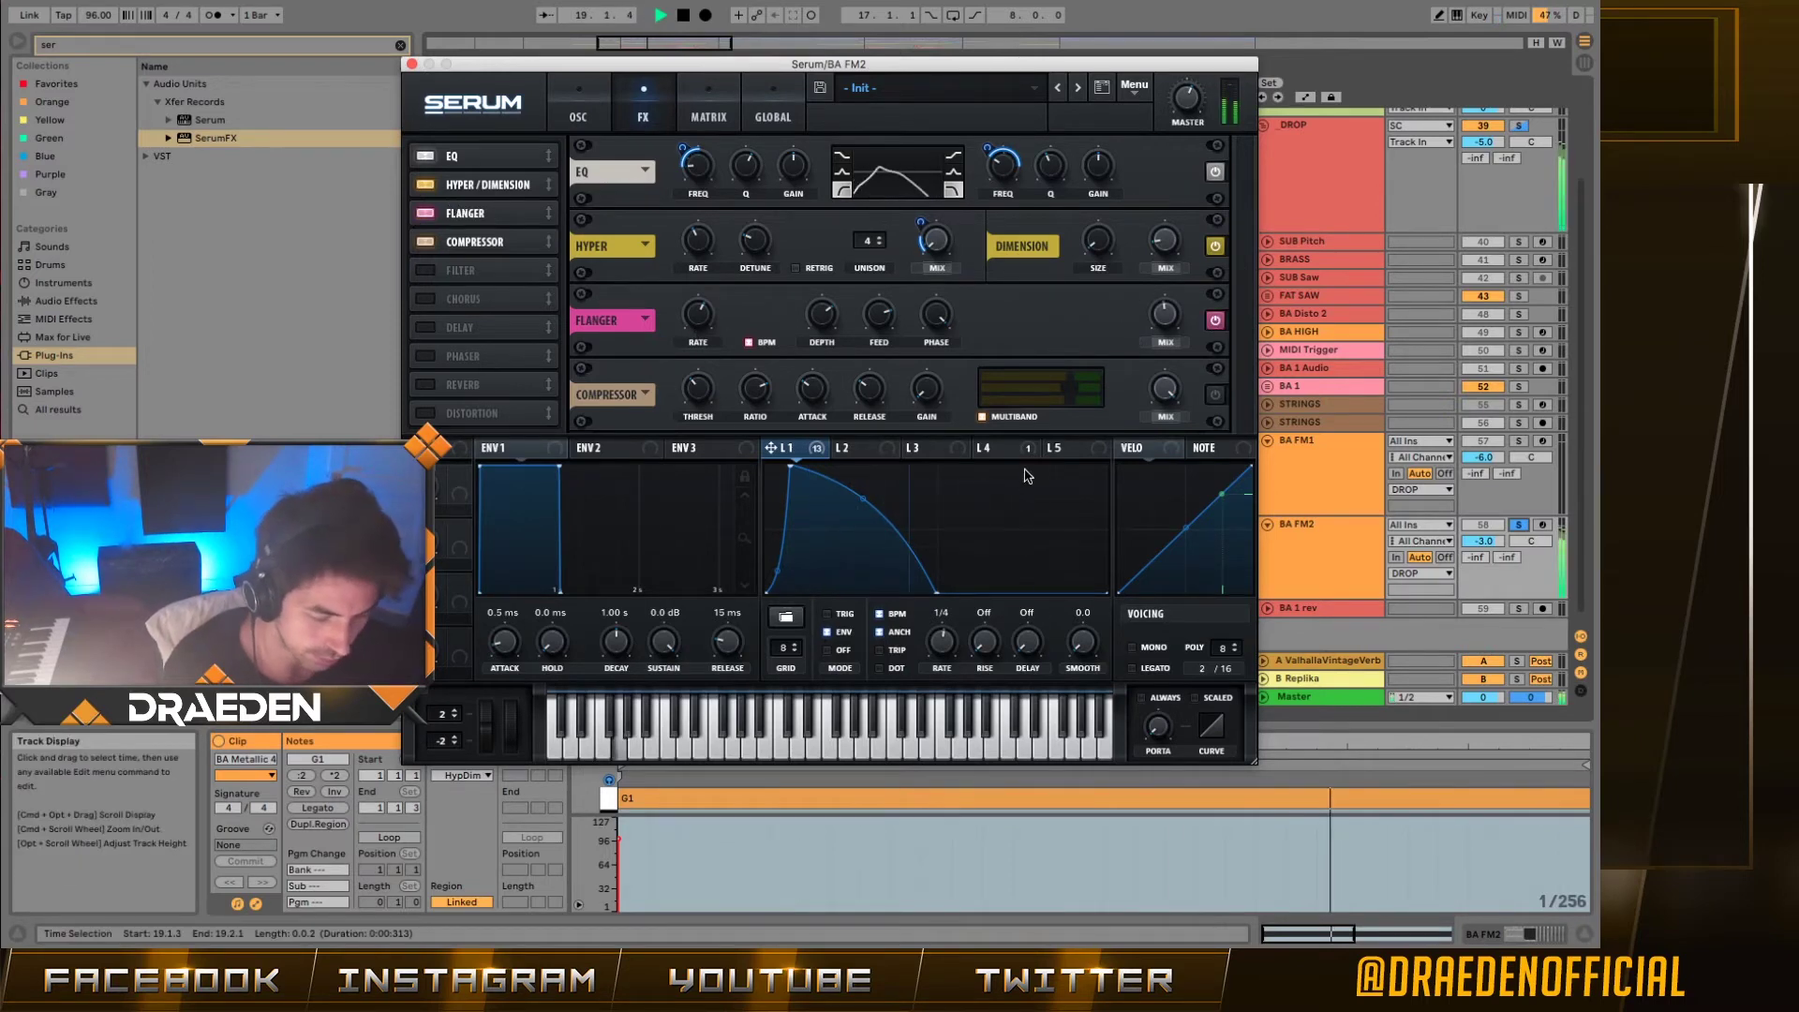
{"action": "key", "text": "space"}
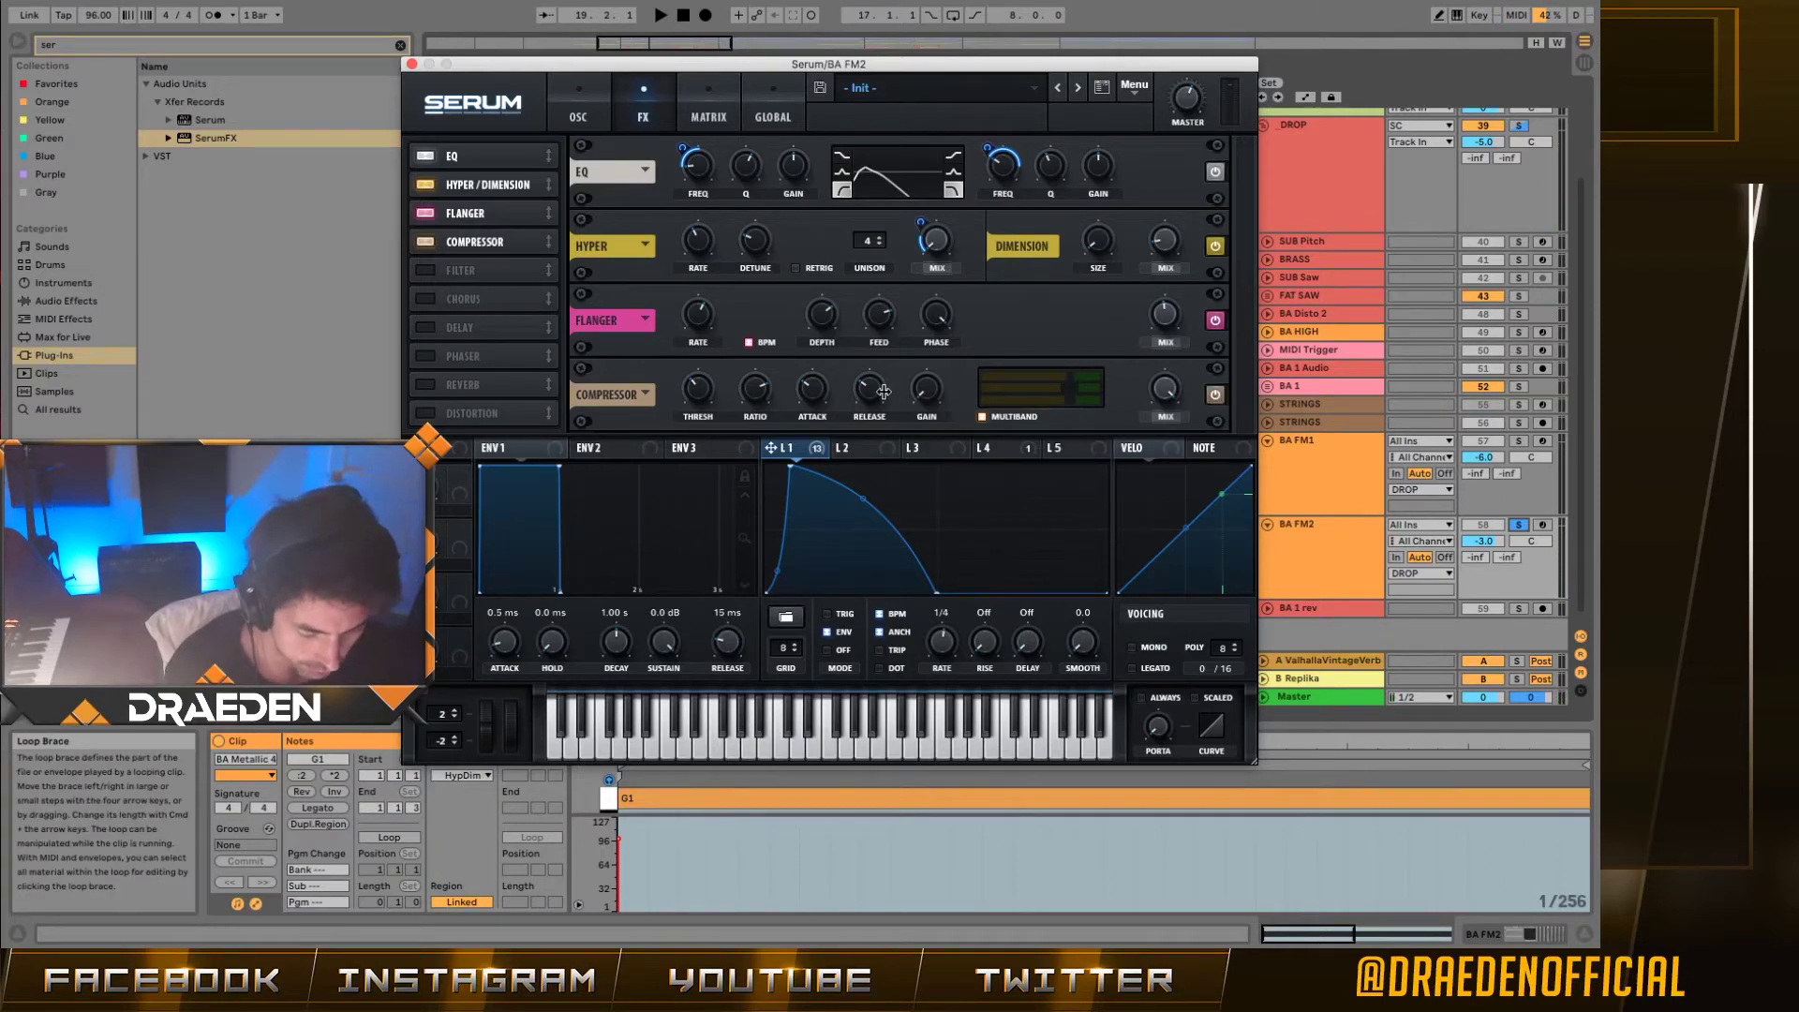
{"action": "key", "text": "space"}
{"action": "key", "text": "space"}
{"action": "key", "text": "space"}
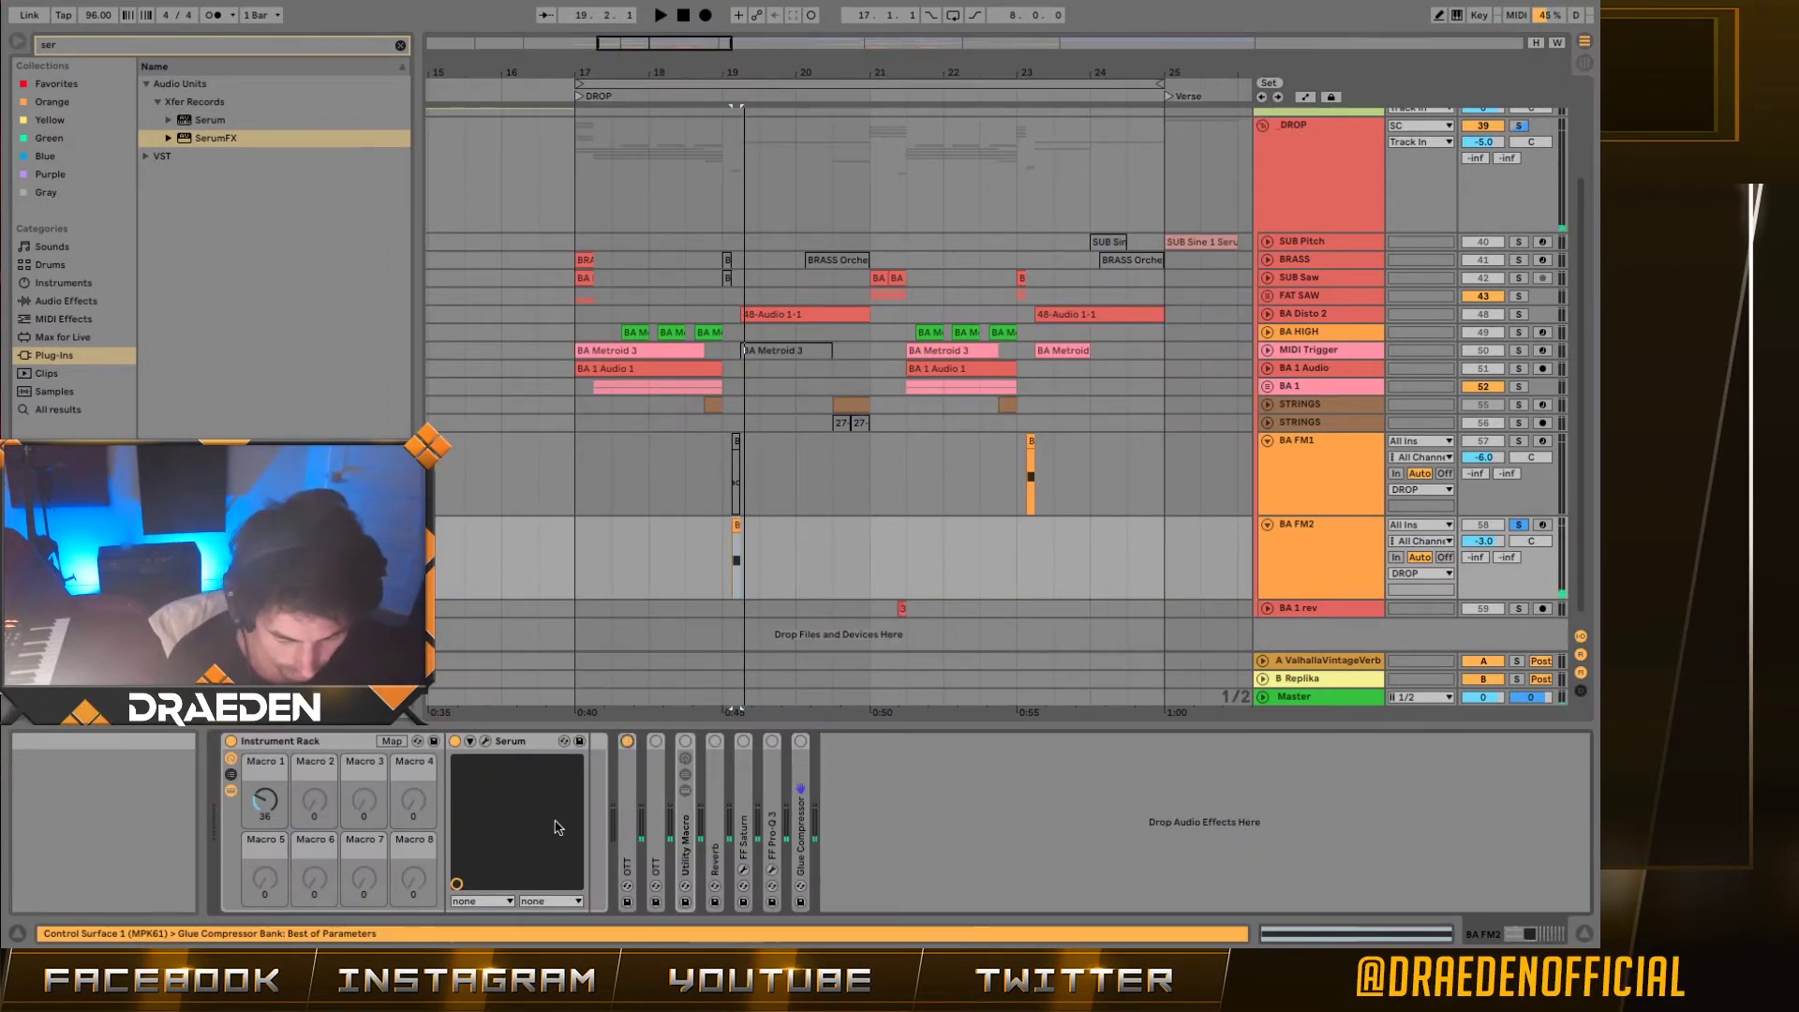
Step: Close the Serum window, enable and unfold the first OTT device on BA FM2, and play the selection
{"action": "double_click", "coordinate": [627, 792]}
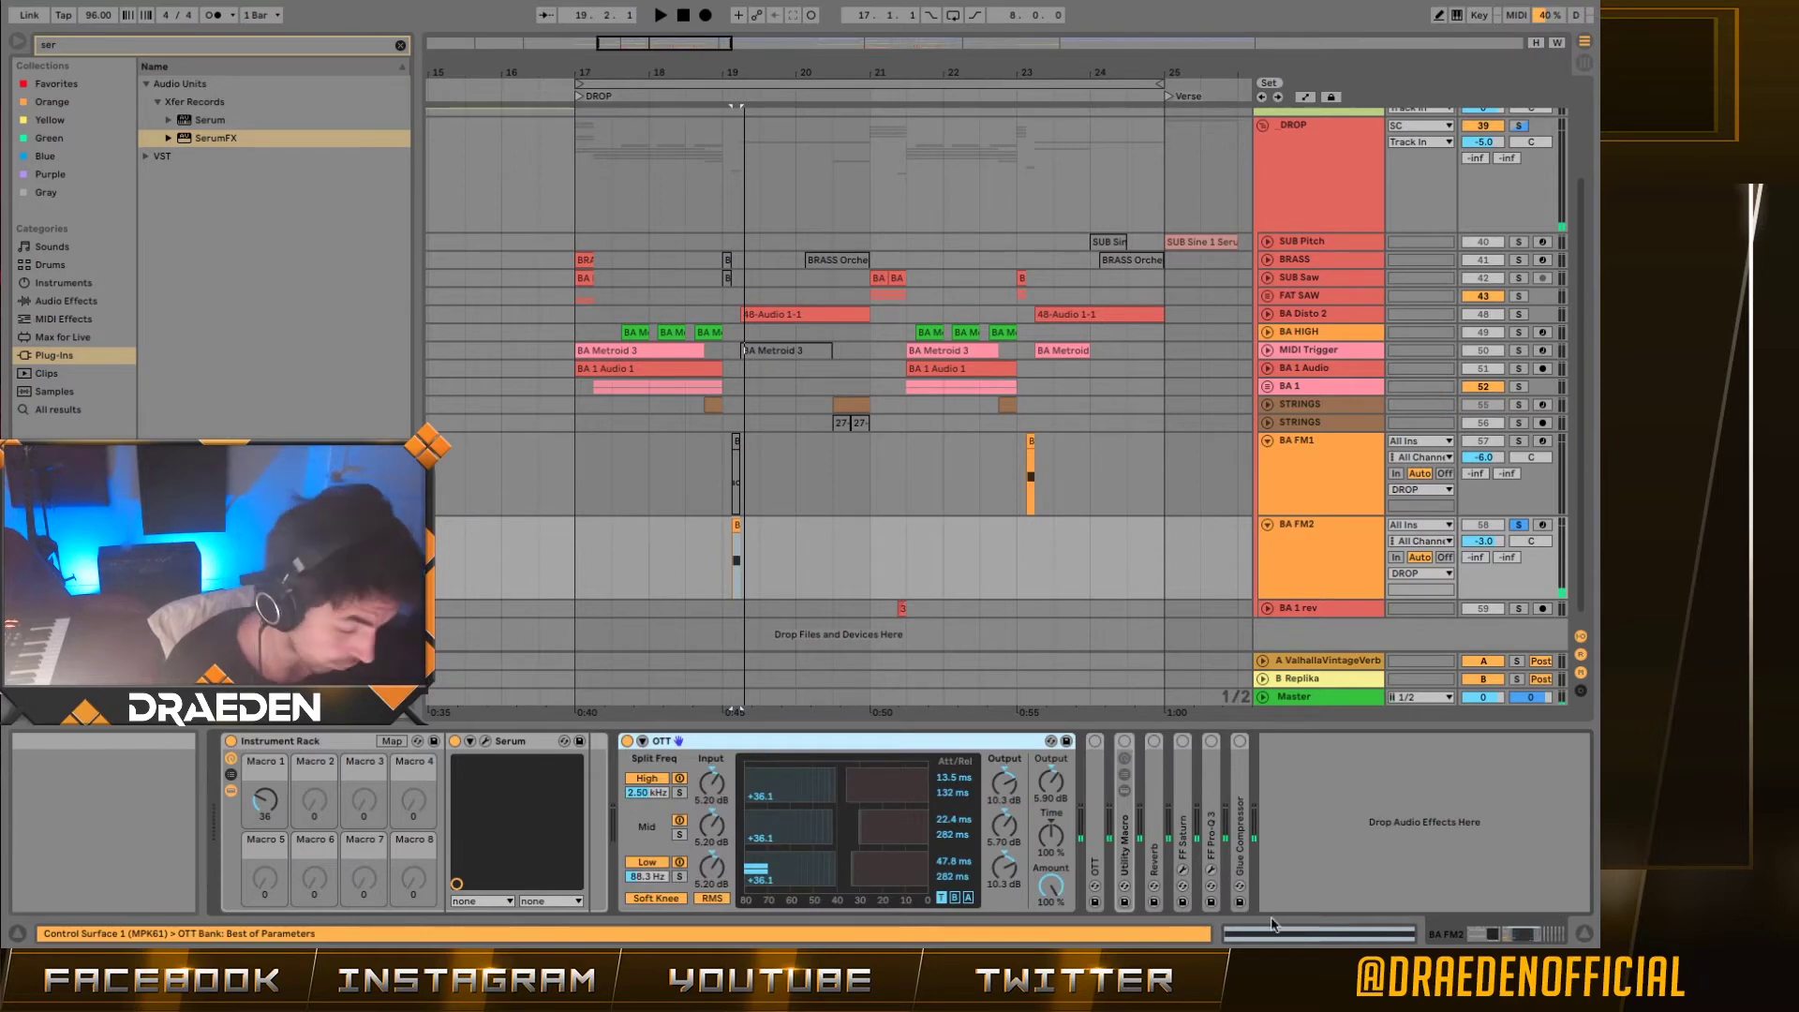
{"action": "key", "text": "space"}
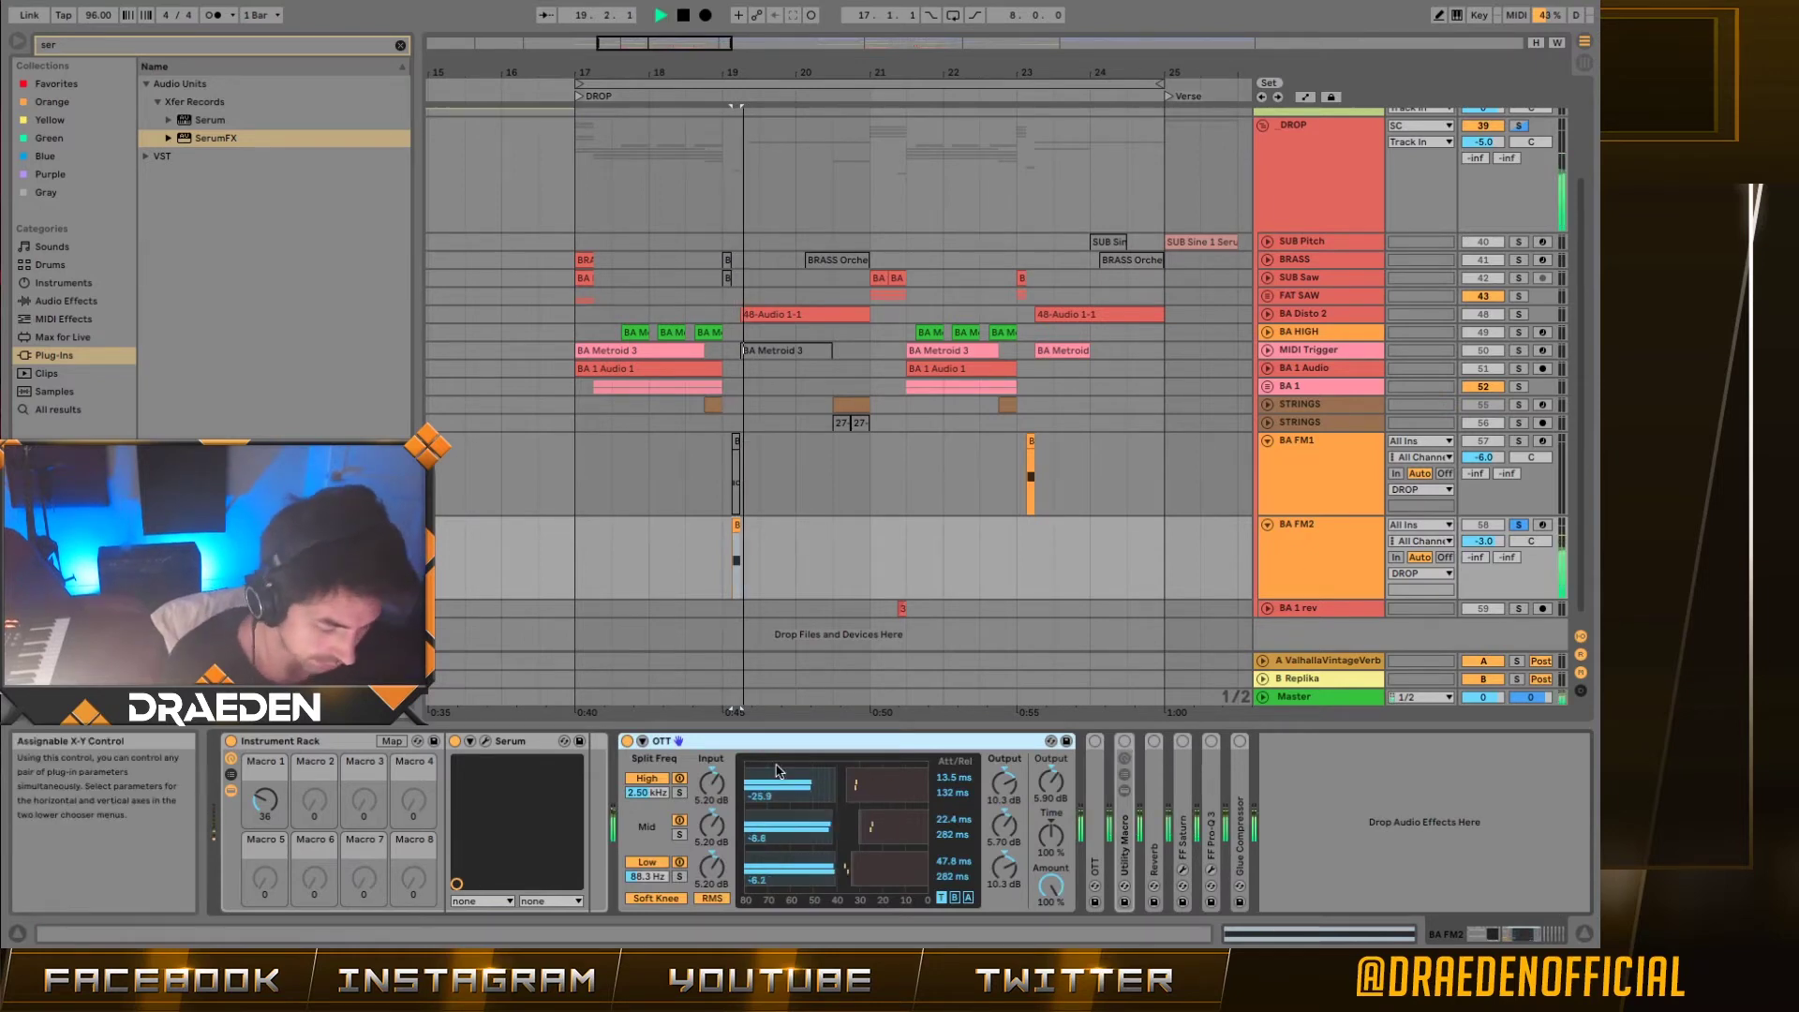
{"action": "key", "text": "space"}
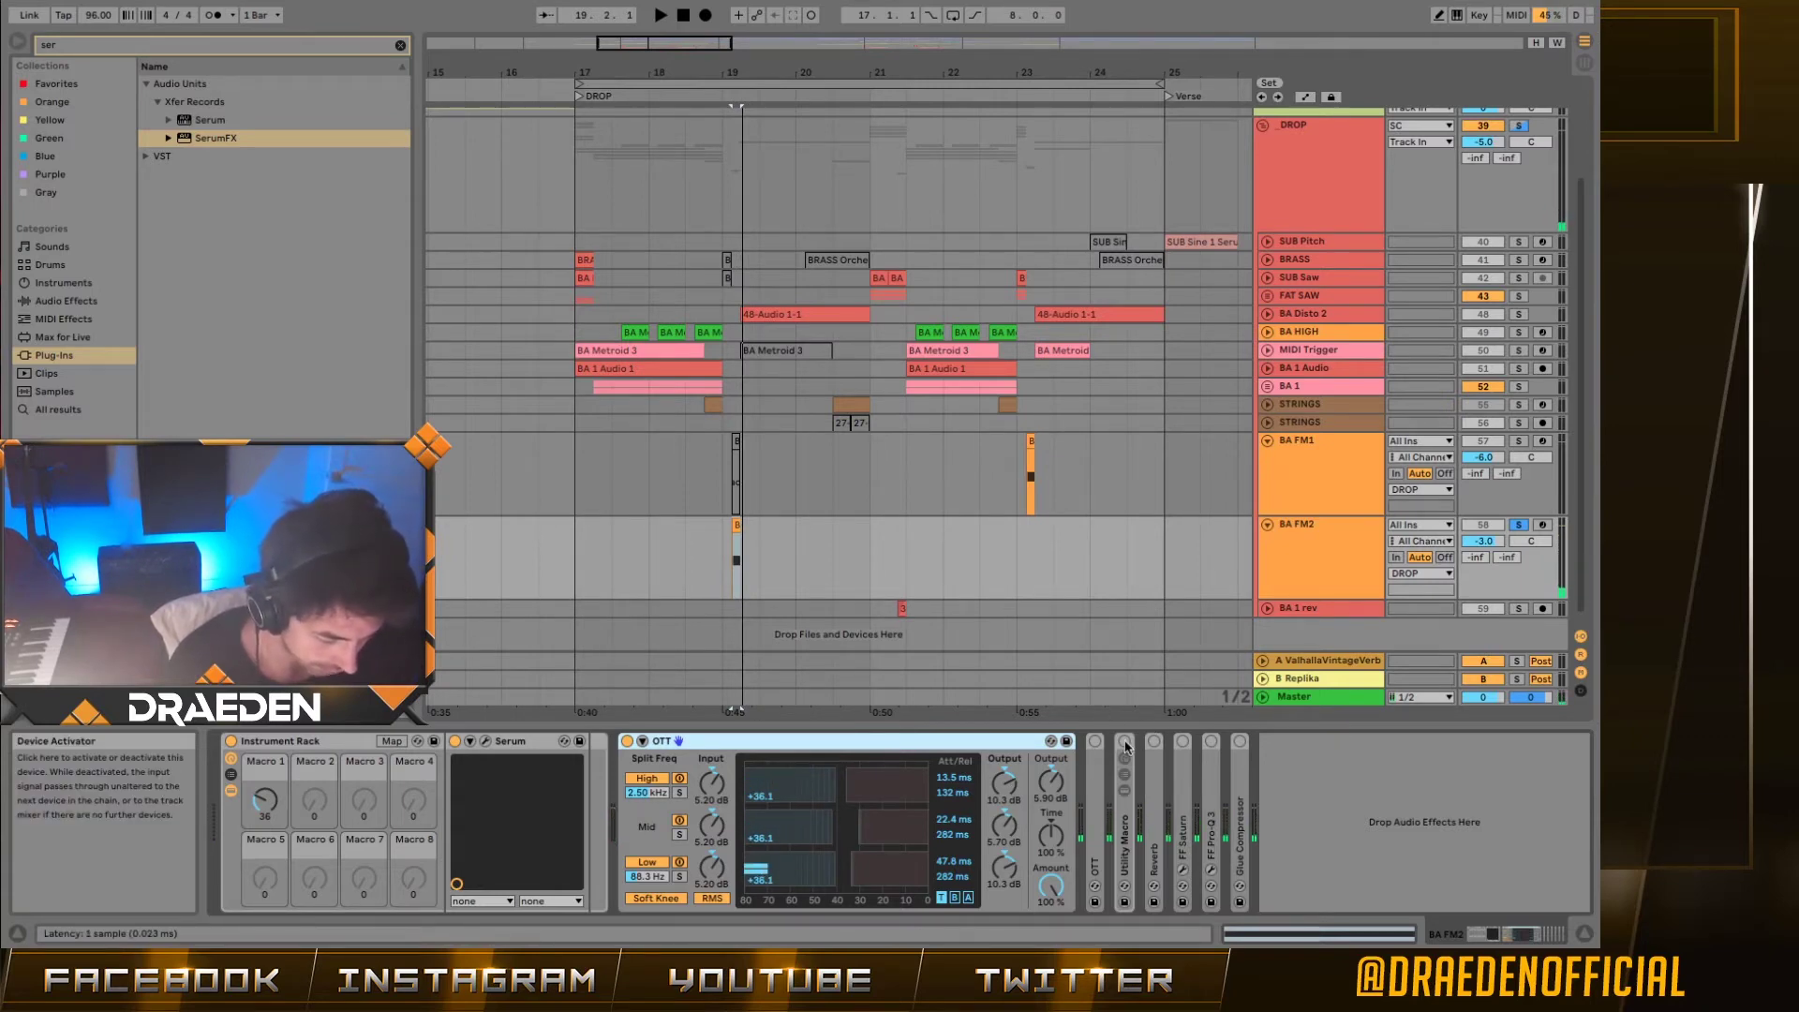
Step: Enable and unfold the Utility Macro rack and inspect its Gain automation over the BA FM2 clip at bar 19
{"action": "double_click", "coordinate": [1120, 848]}
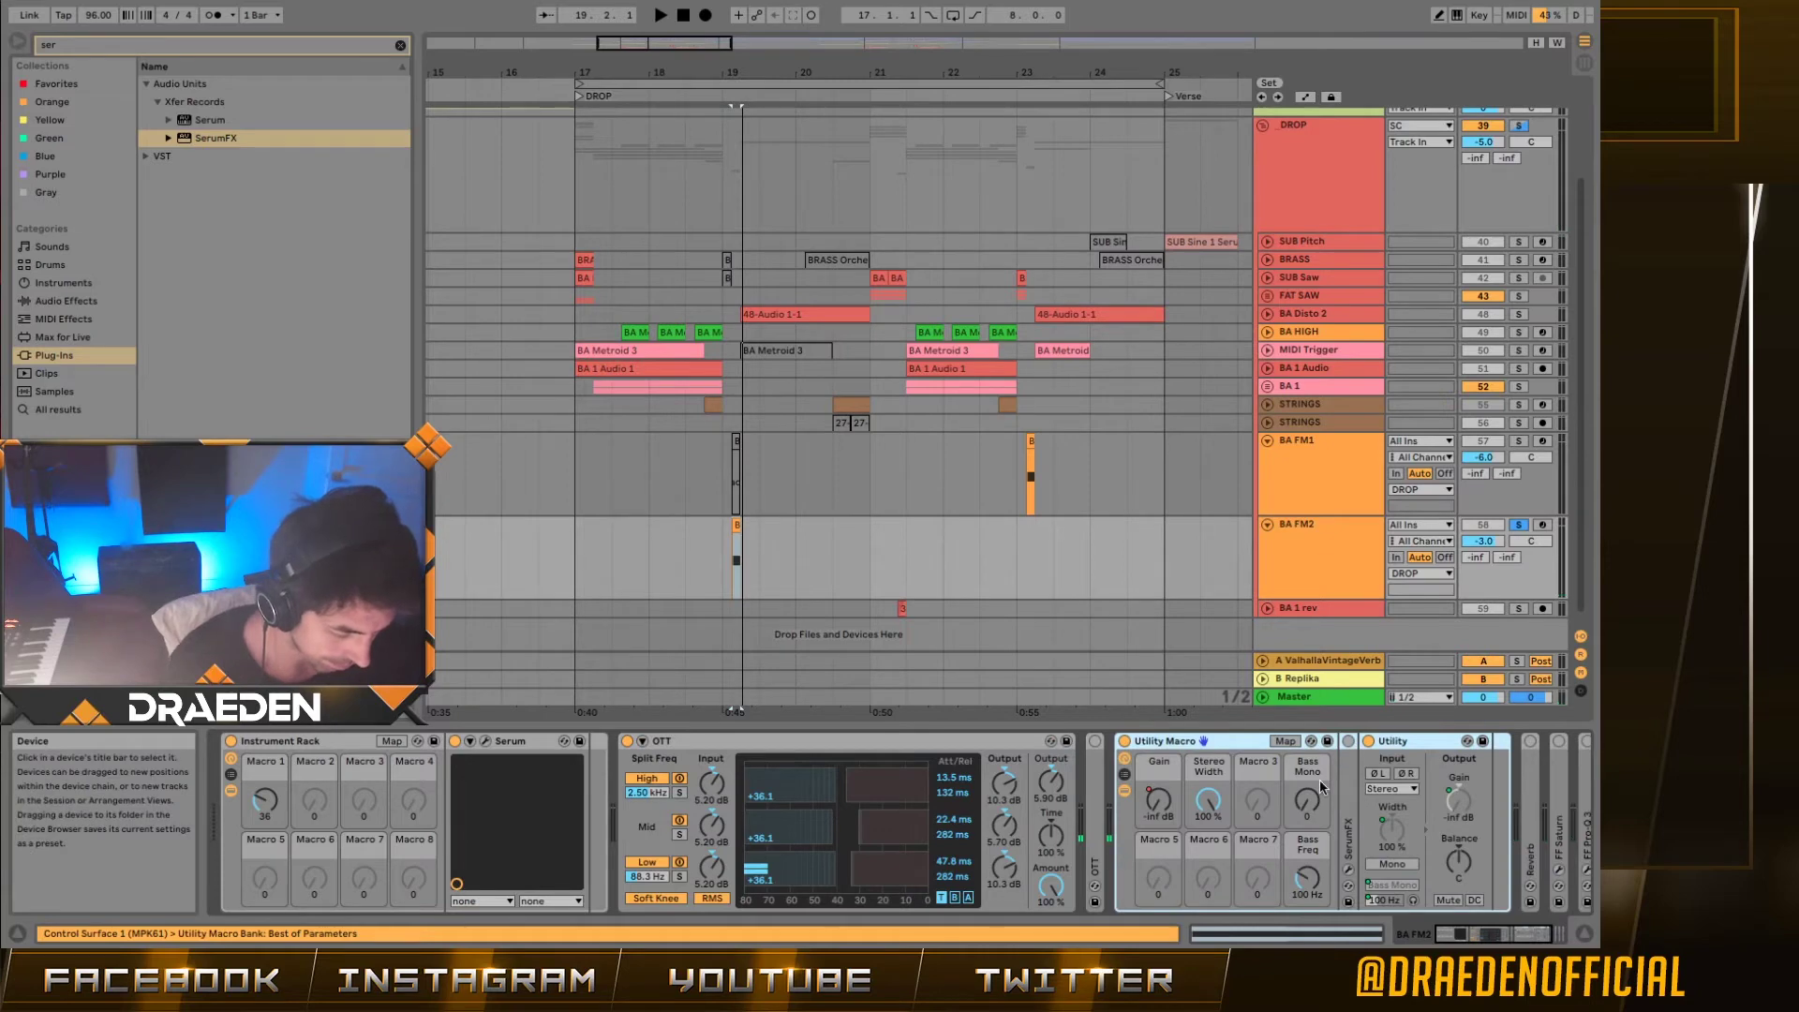
{"action": "scroll", "coordinate": [1319, 779], "scroll_direction": "right", "scroll_amount": 3}
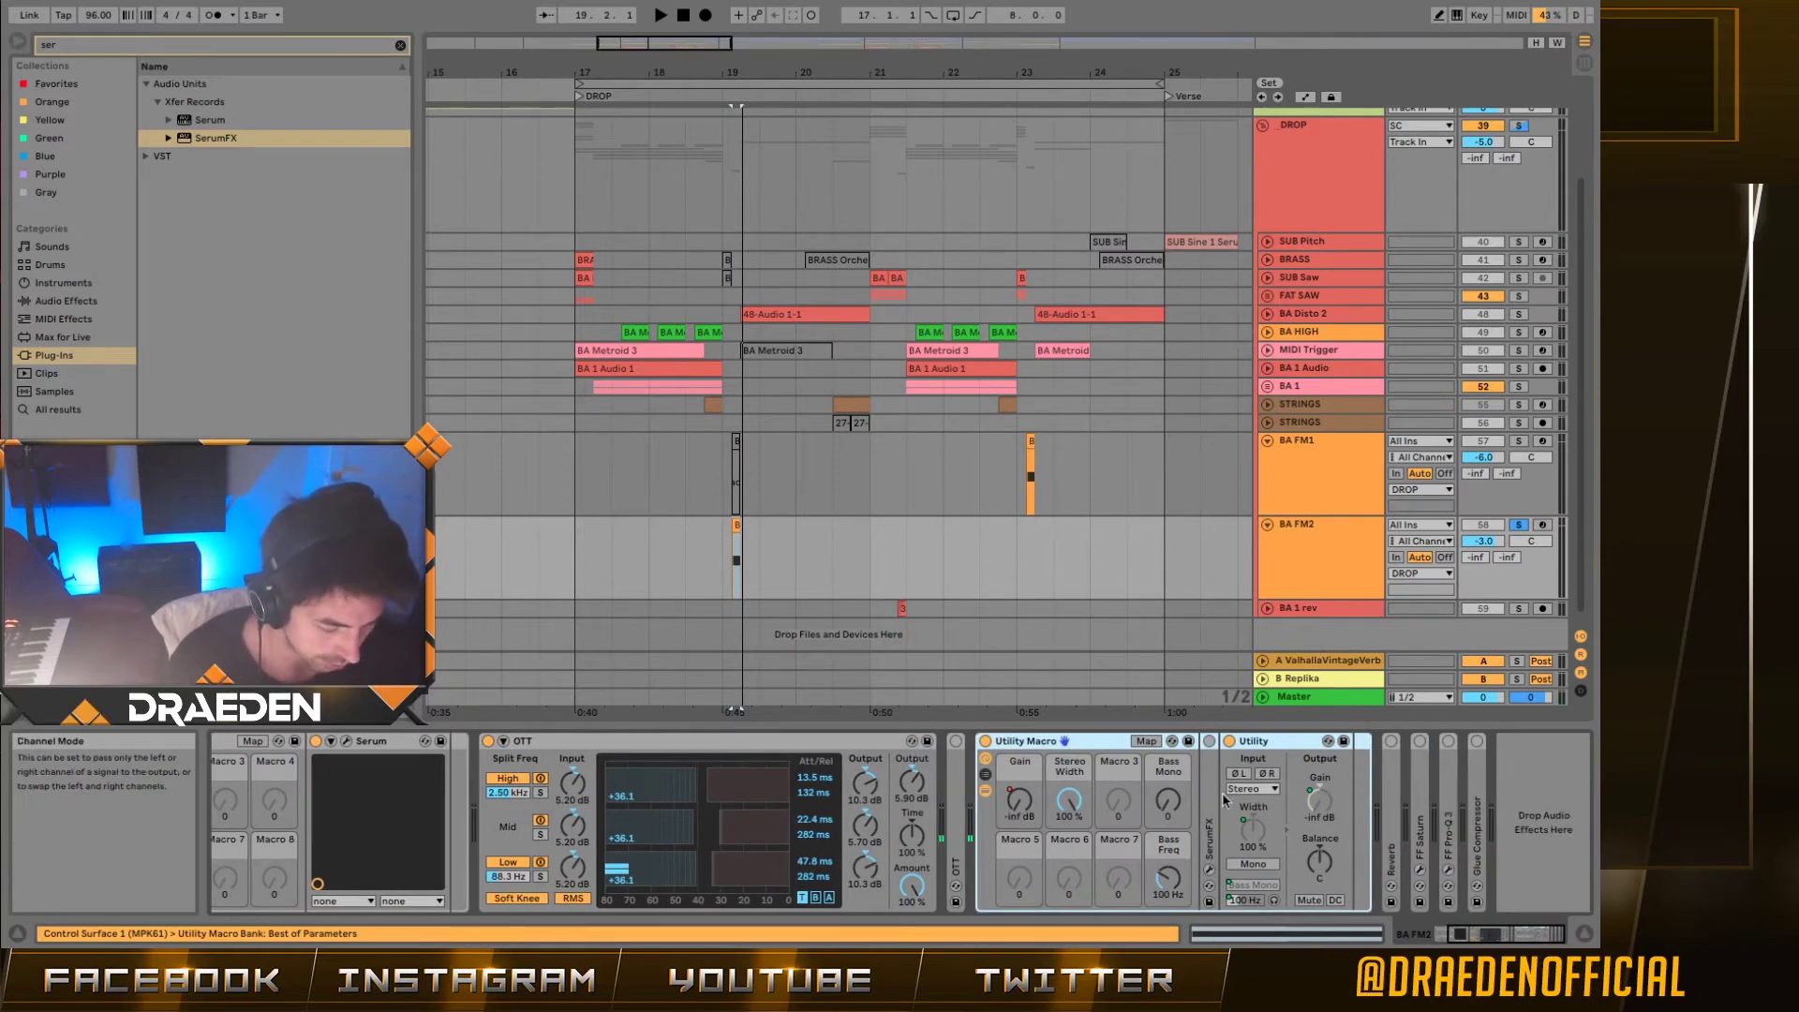
{"action": "left_click", "coordinate": [1014, 802]}
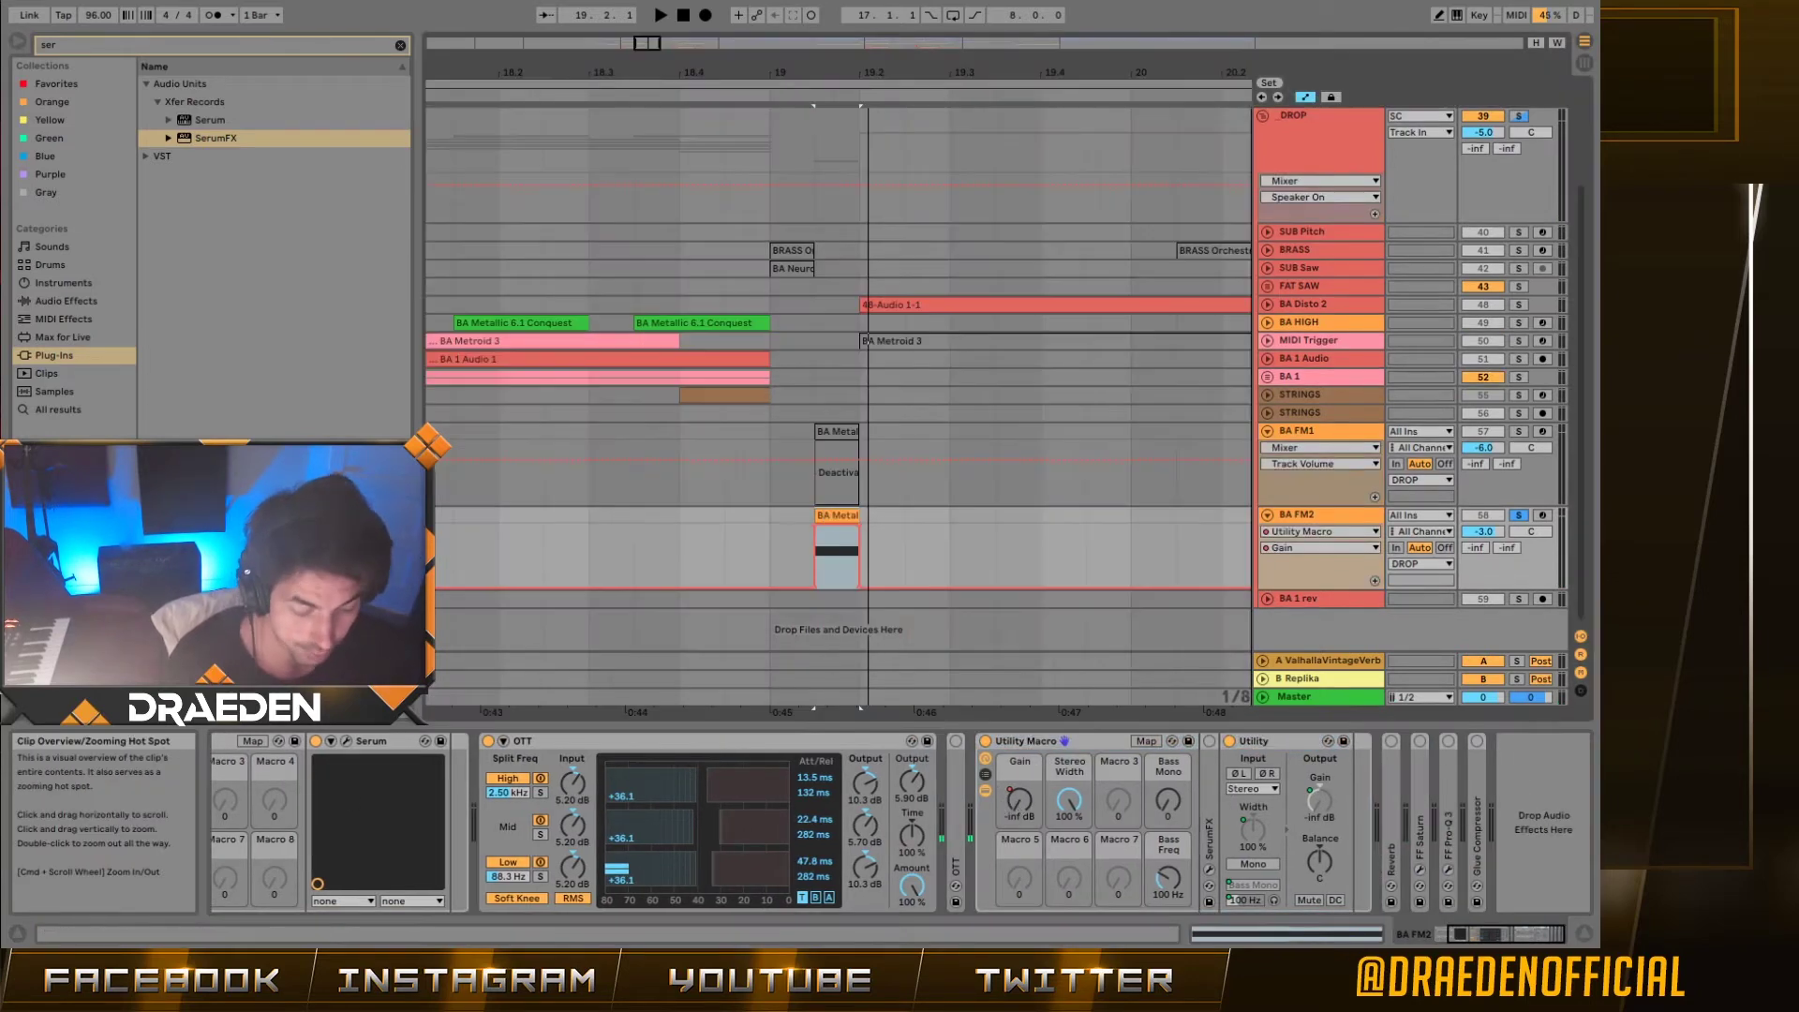
{"action": "left_click", "coordinate": [843, 514]}
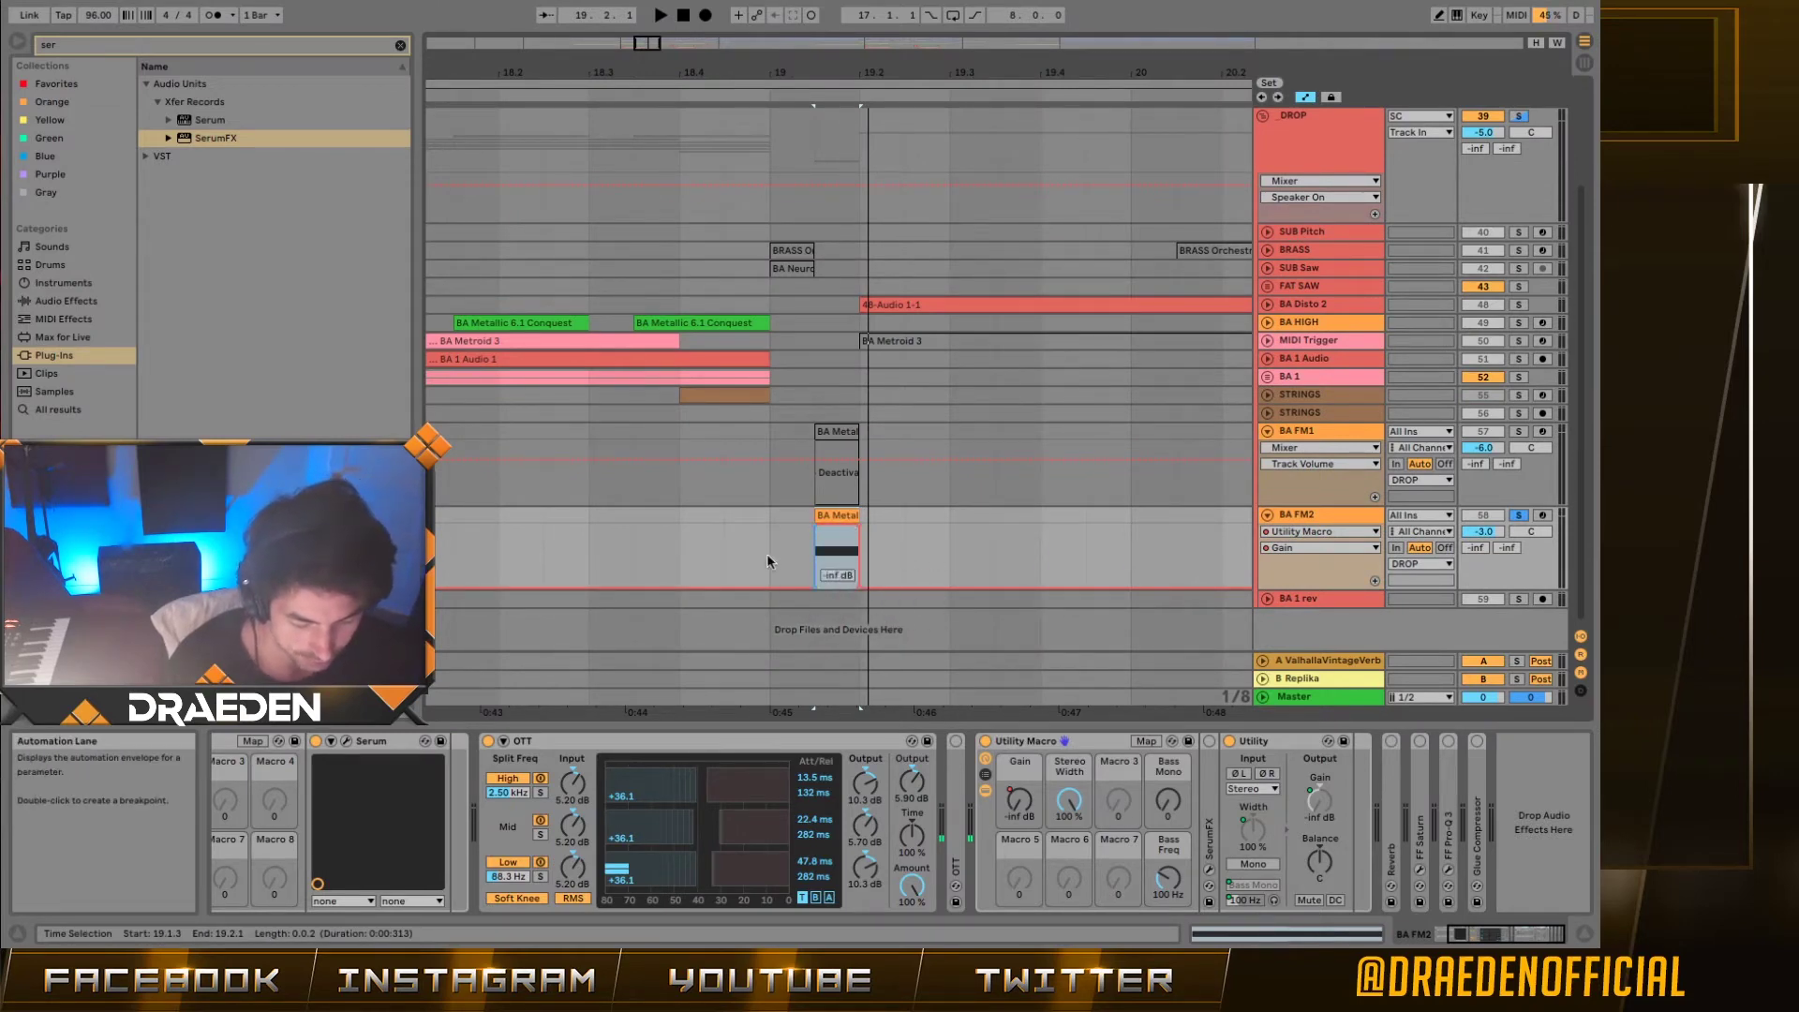
{"action": "key", "text": "a"}
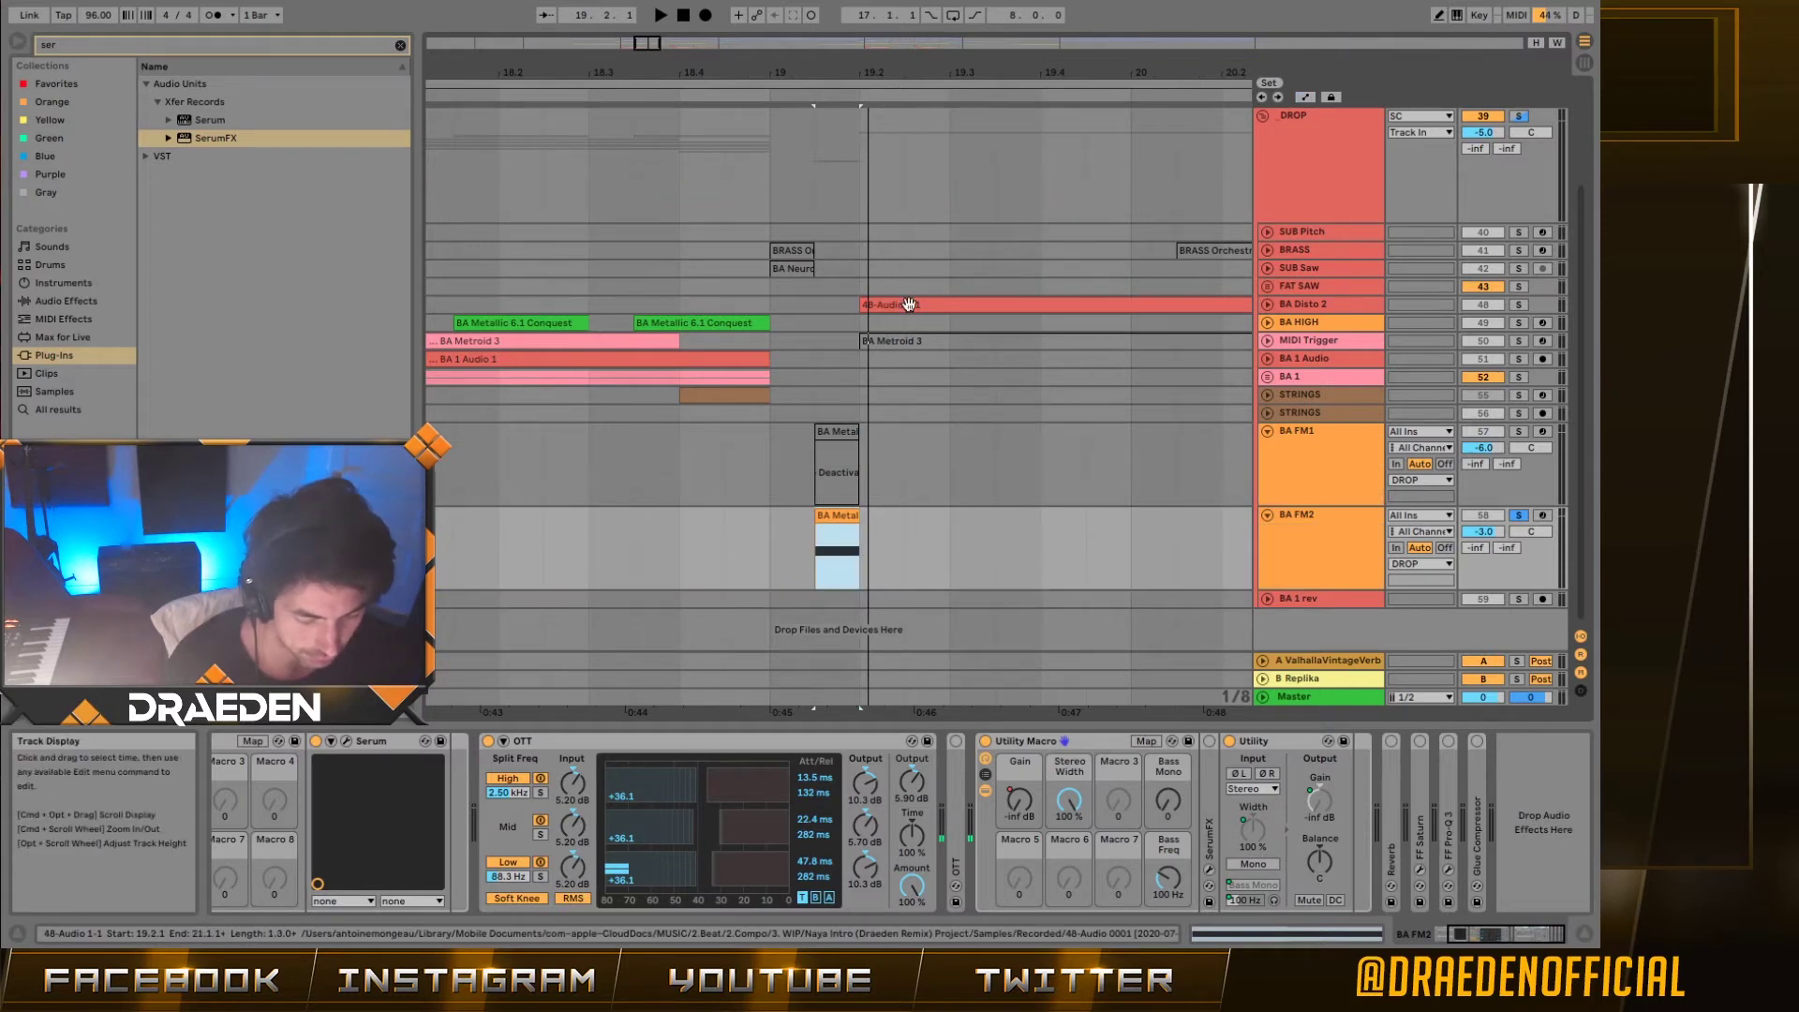
Step: Select the BA FM2 clip at bar 19 and play it to hear the gain cut
{"action": "left_click", "coordinate": [905, 307]}
{"action": "left_click", "coordinate": [860, 520]}
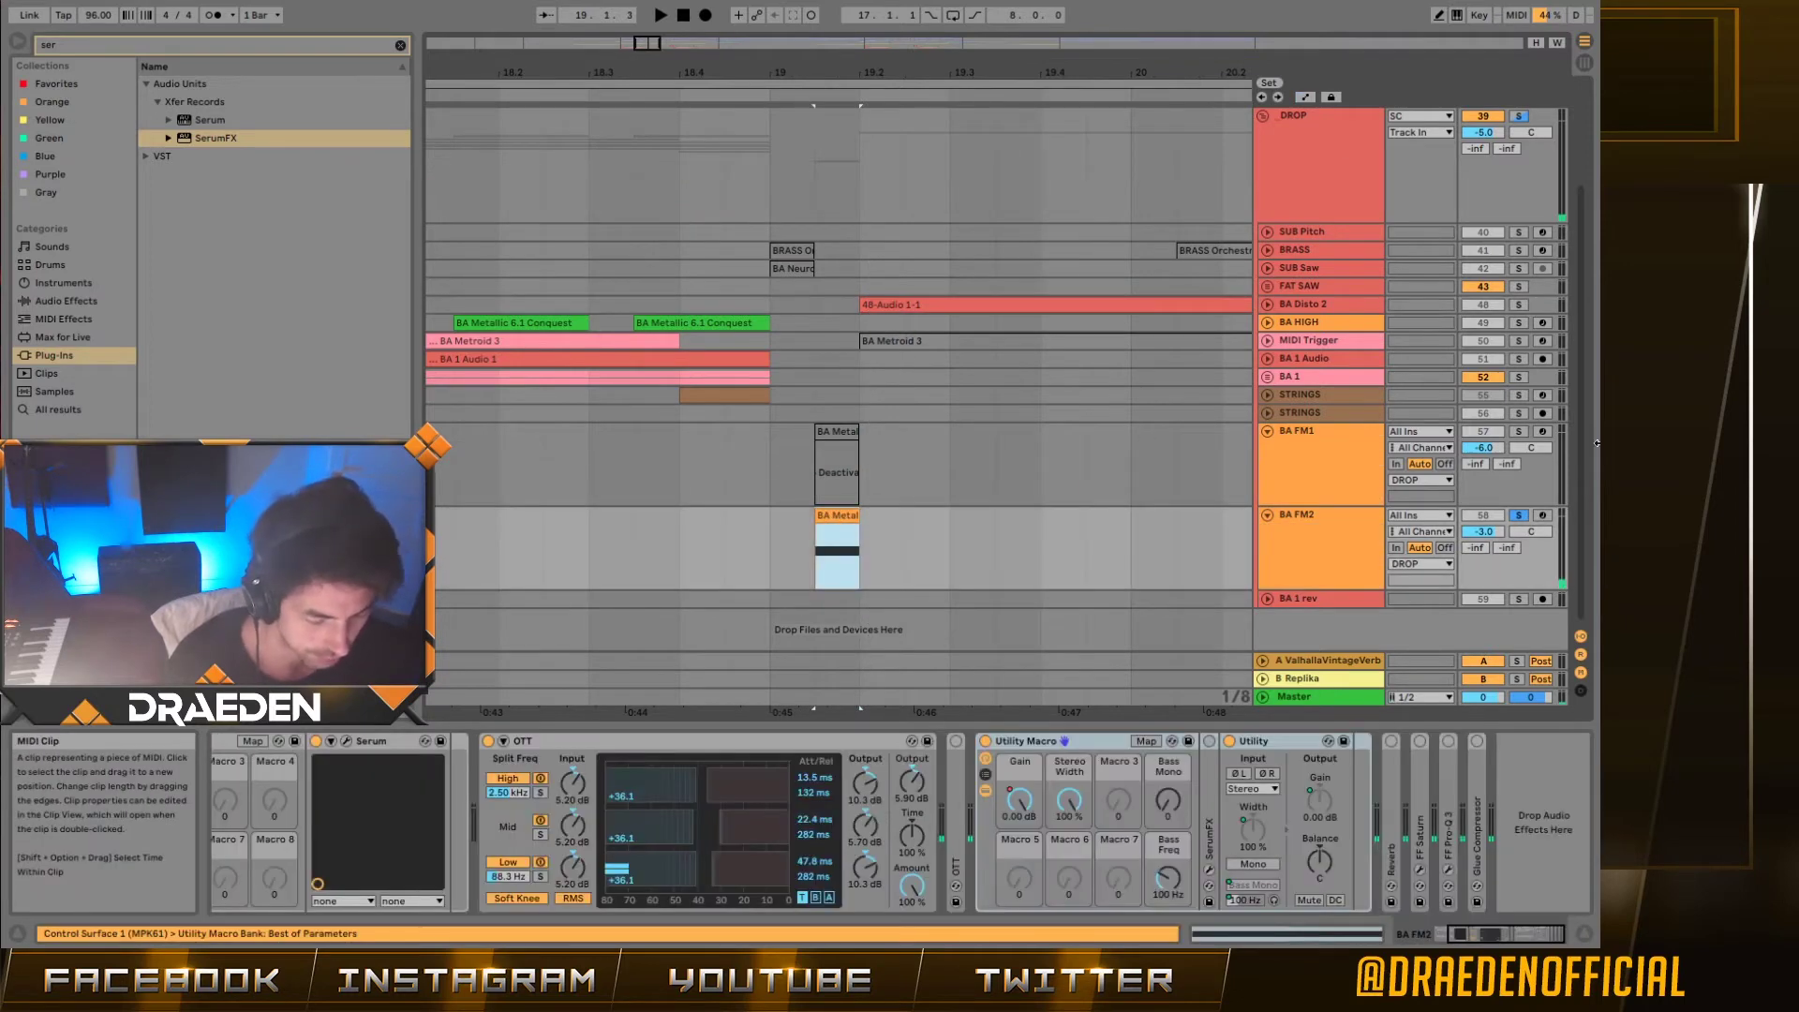
{"action": "key", "text": "space"}
{"action": "key", "text": "space"}
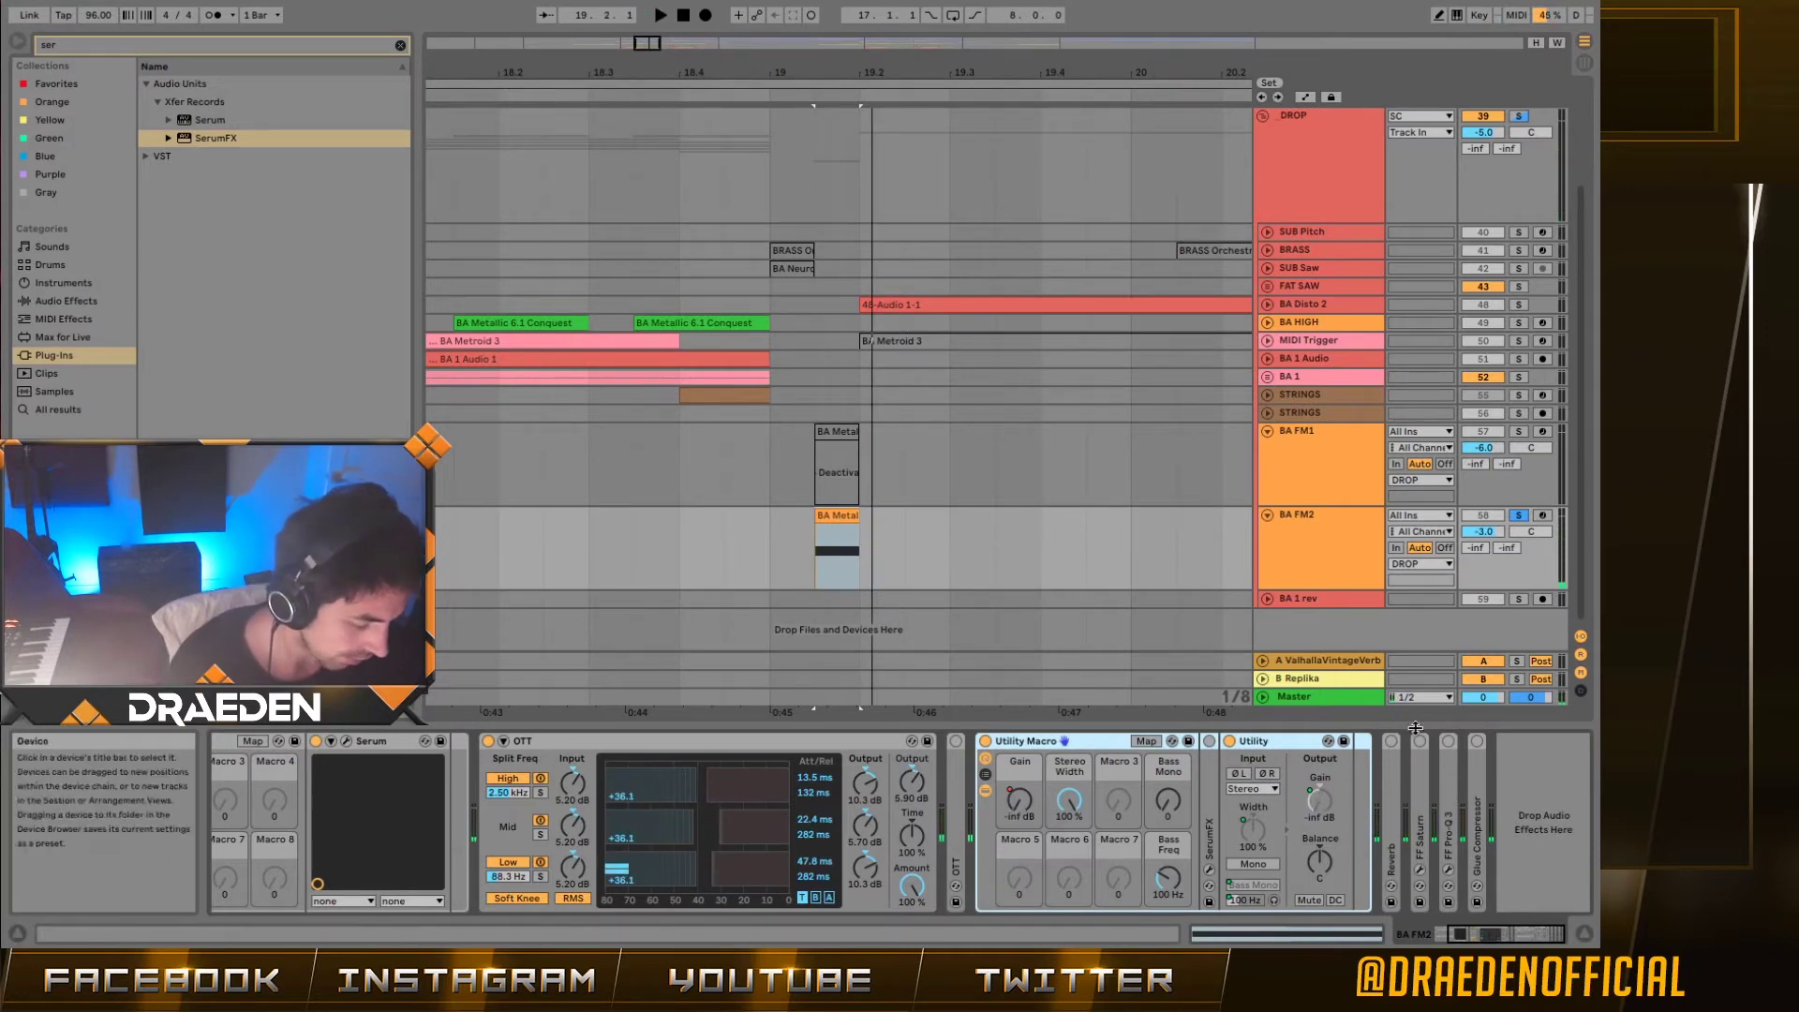
Step: Enable the Reverb on BA FM2, play the selection, fold the Utility device and unfold the Reverb's settings
{"action": "key", "text": "space"}
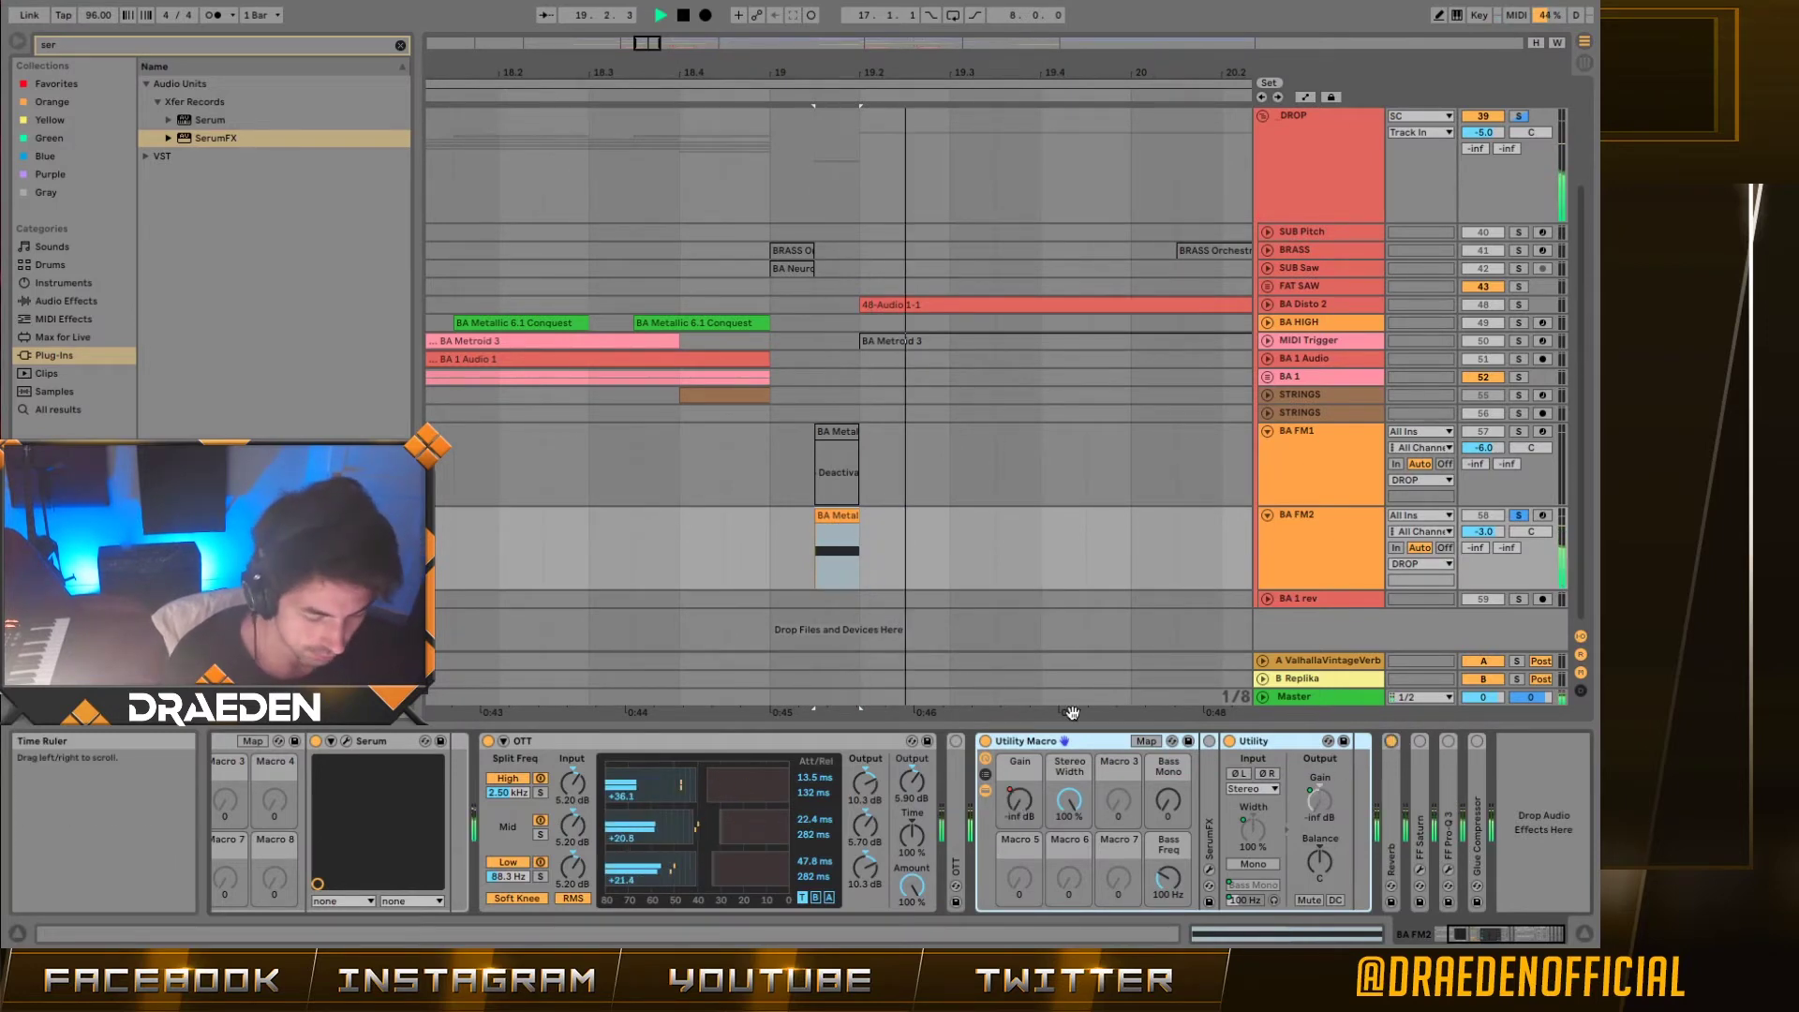
{"action": "key", "text": "space"}
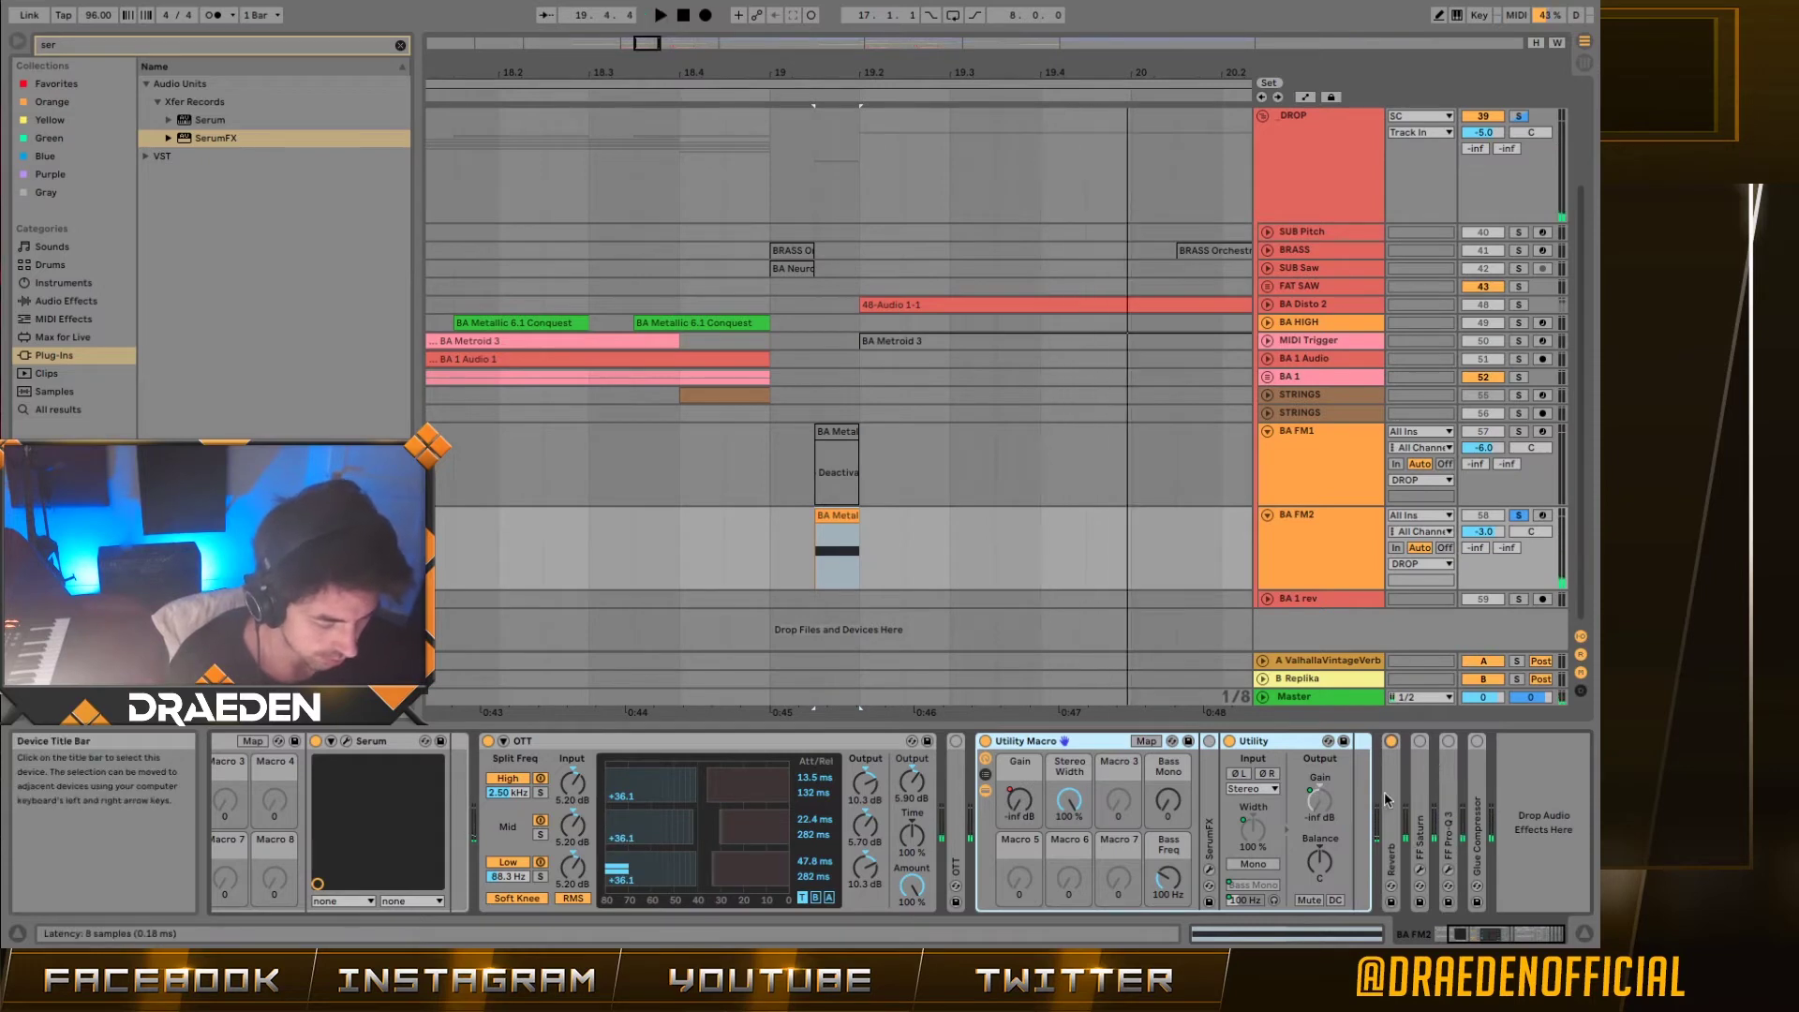
{"action": "double_click", "coordinate": [1276, 743]}
{"action": "left_click", "coordinate": [1279, 790]}
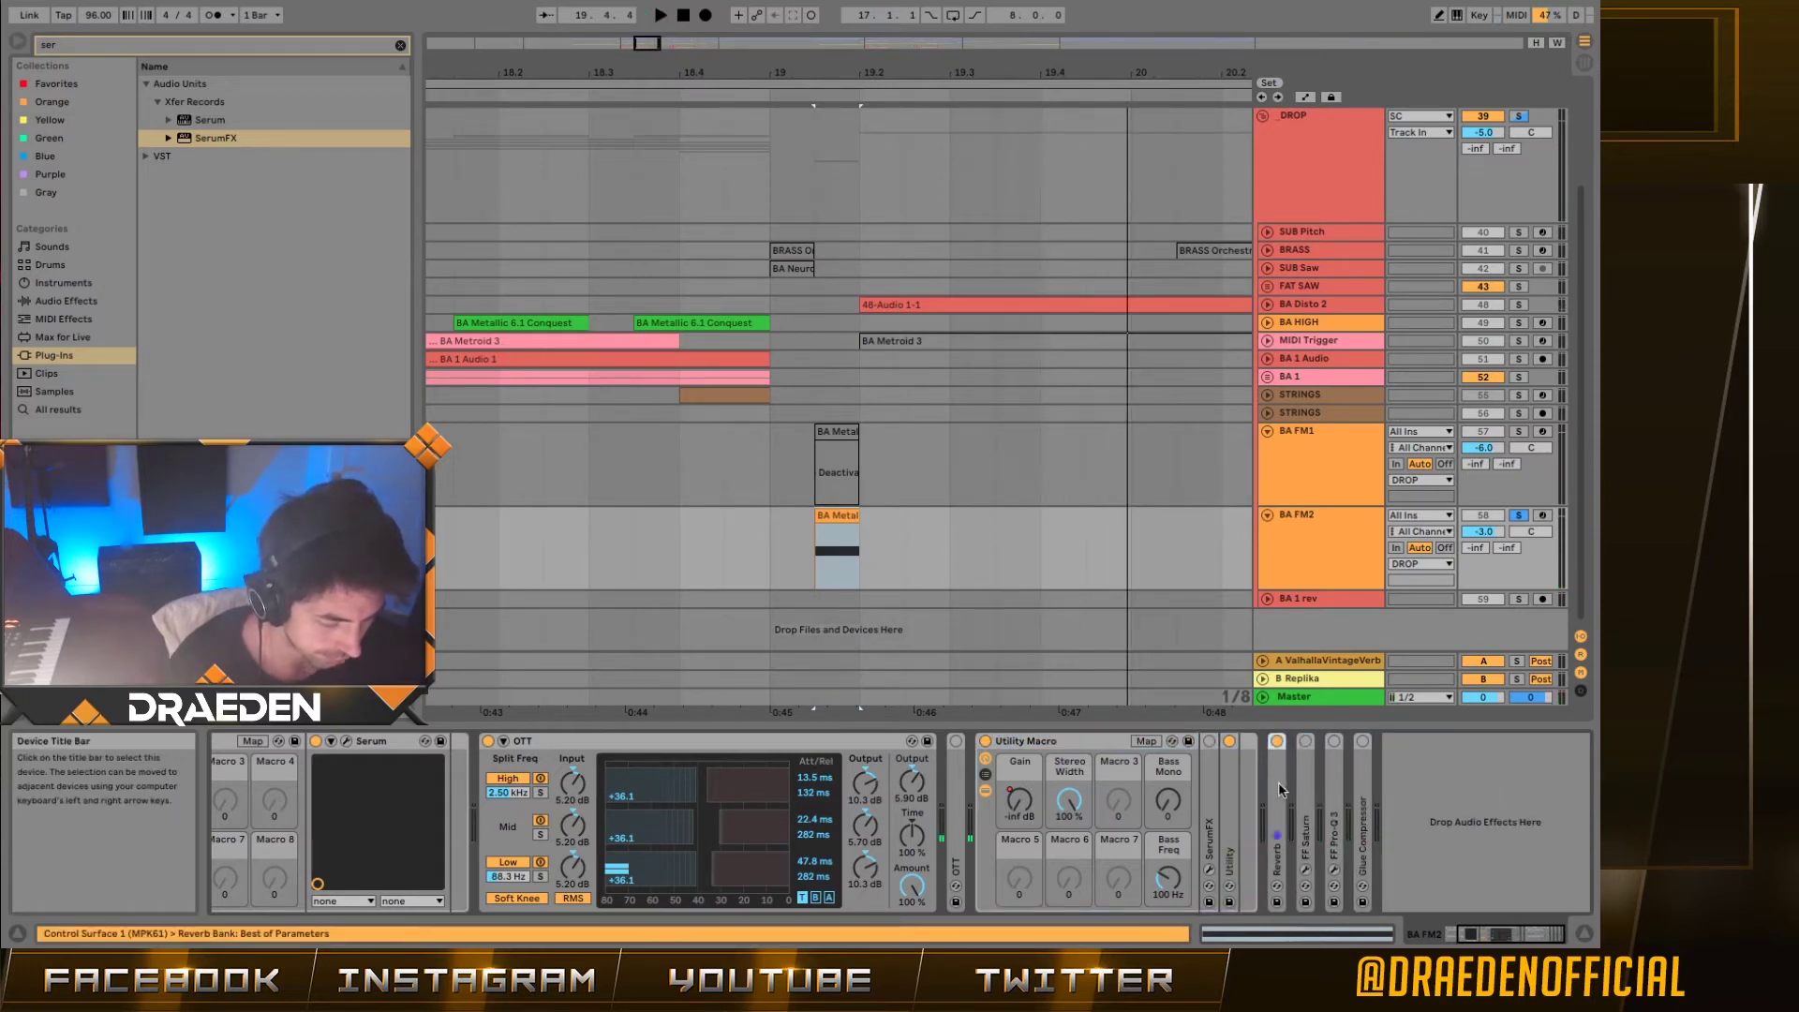
{"action": "double_click", "coordinate": [1278, 769]}
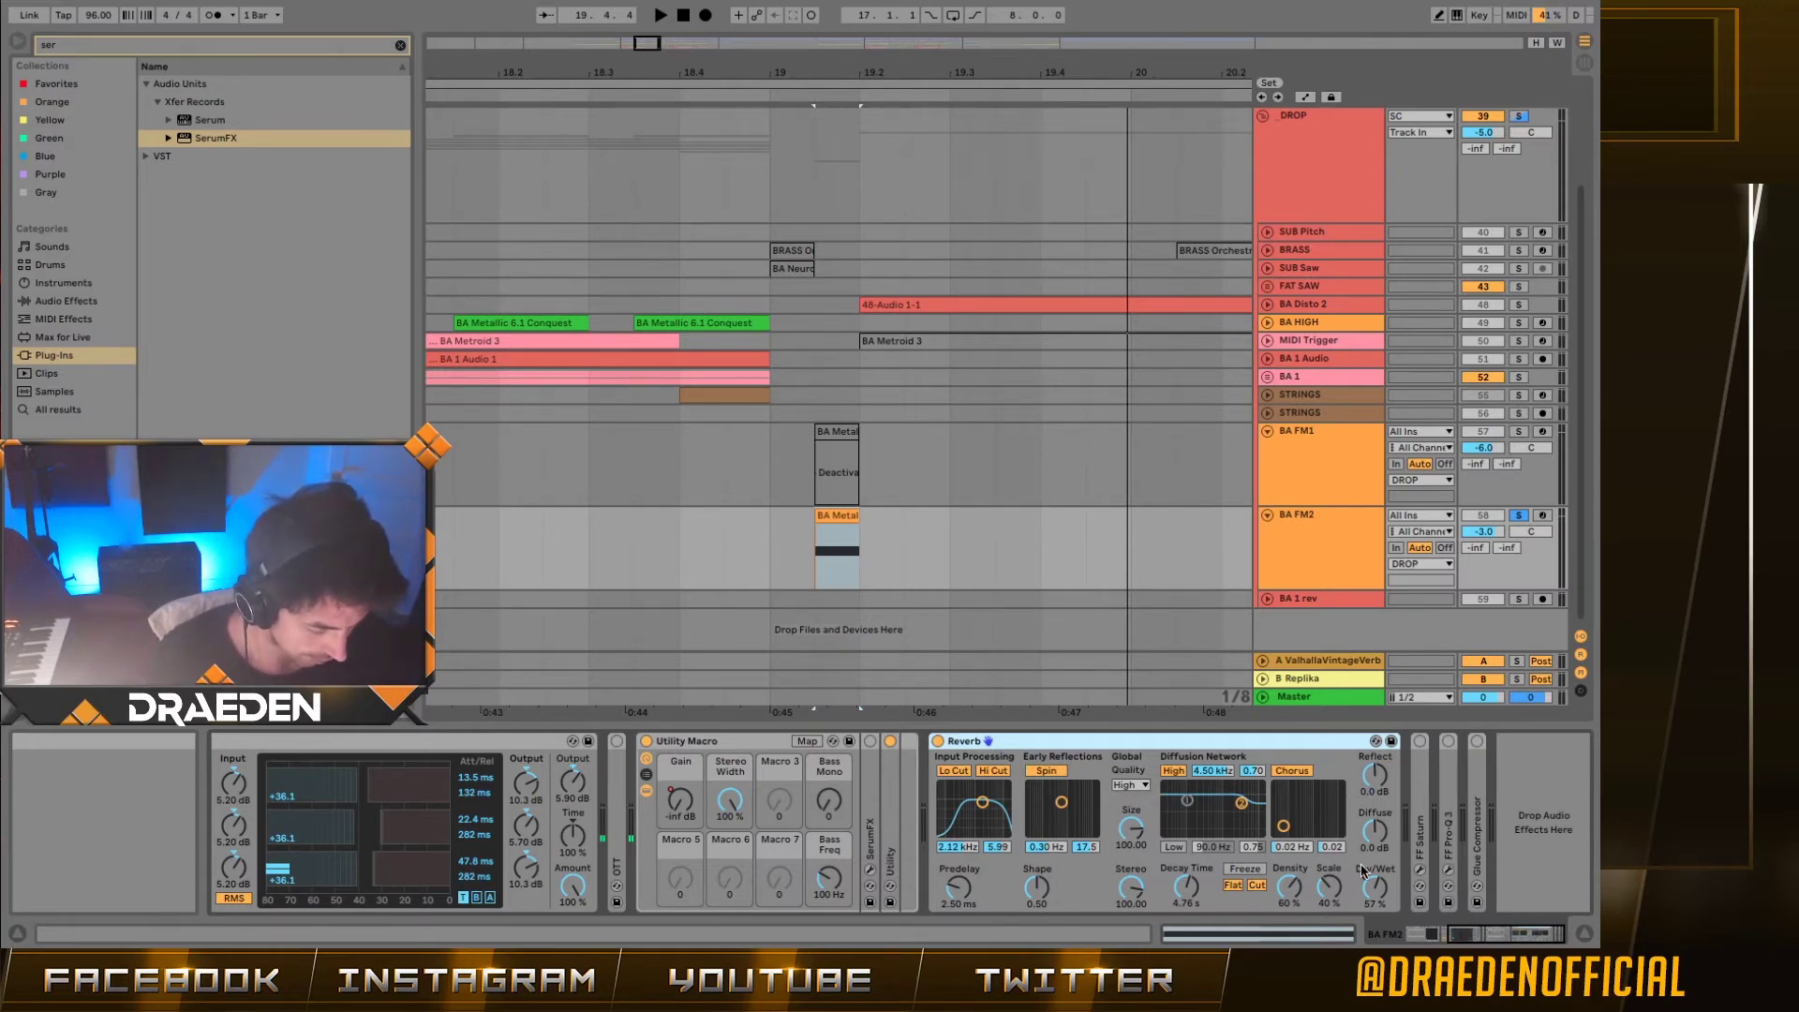
Step: Check the Reverb's Dry/Wet automation on the BA FM2 track and play the selection
{"action": "left_click", "coordinate": [1377, 890]}
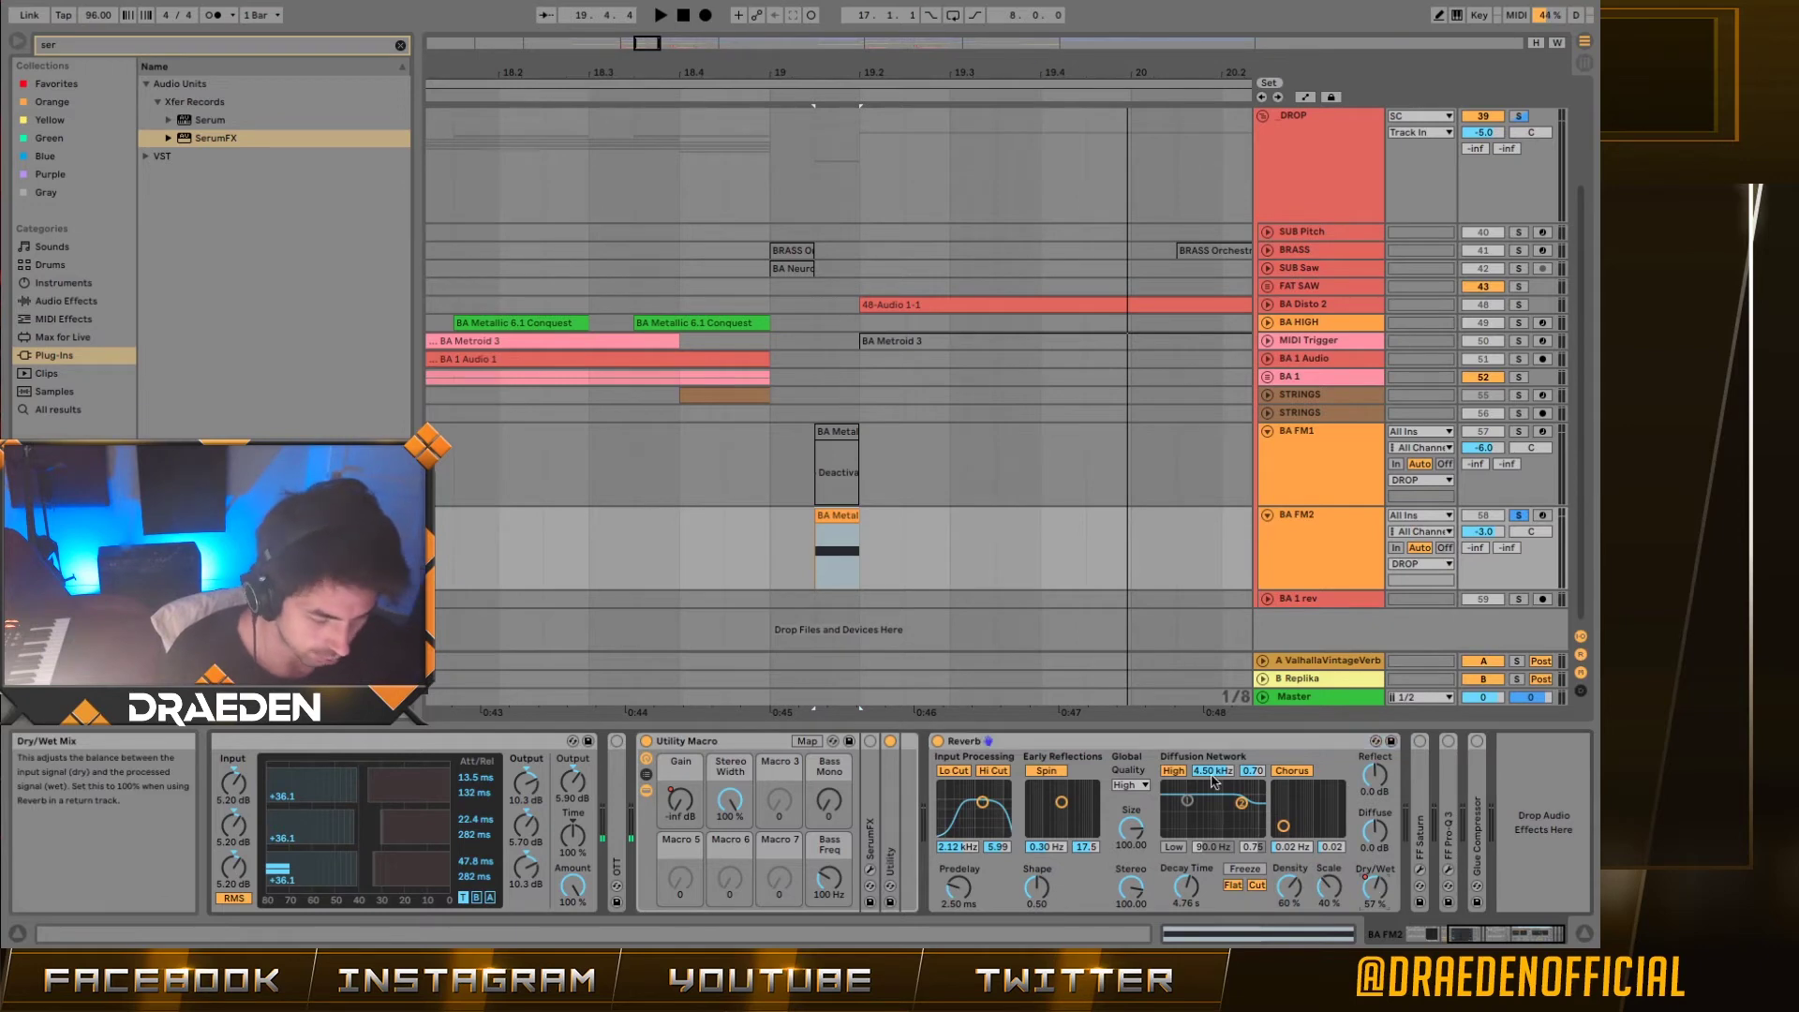
{"action": "key", "text": "a"}
{"action": "key", "text": "space"}
{"action": "key", "text": "space"}
{"action": "key", "text": "a"}
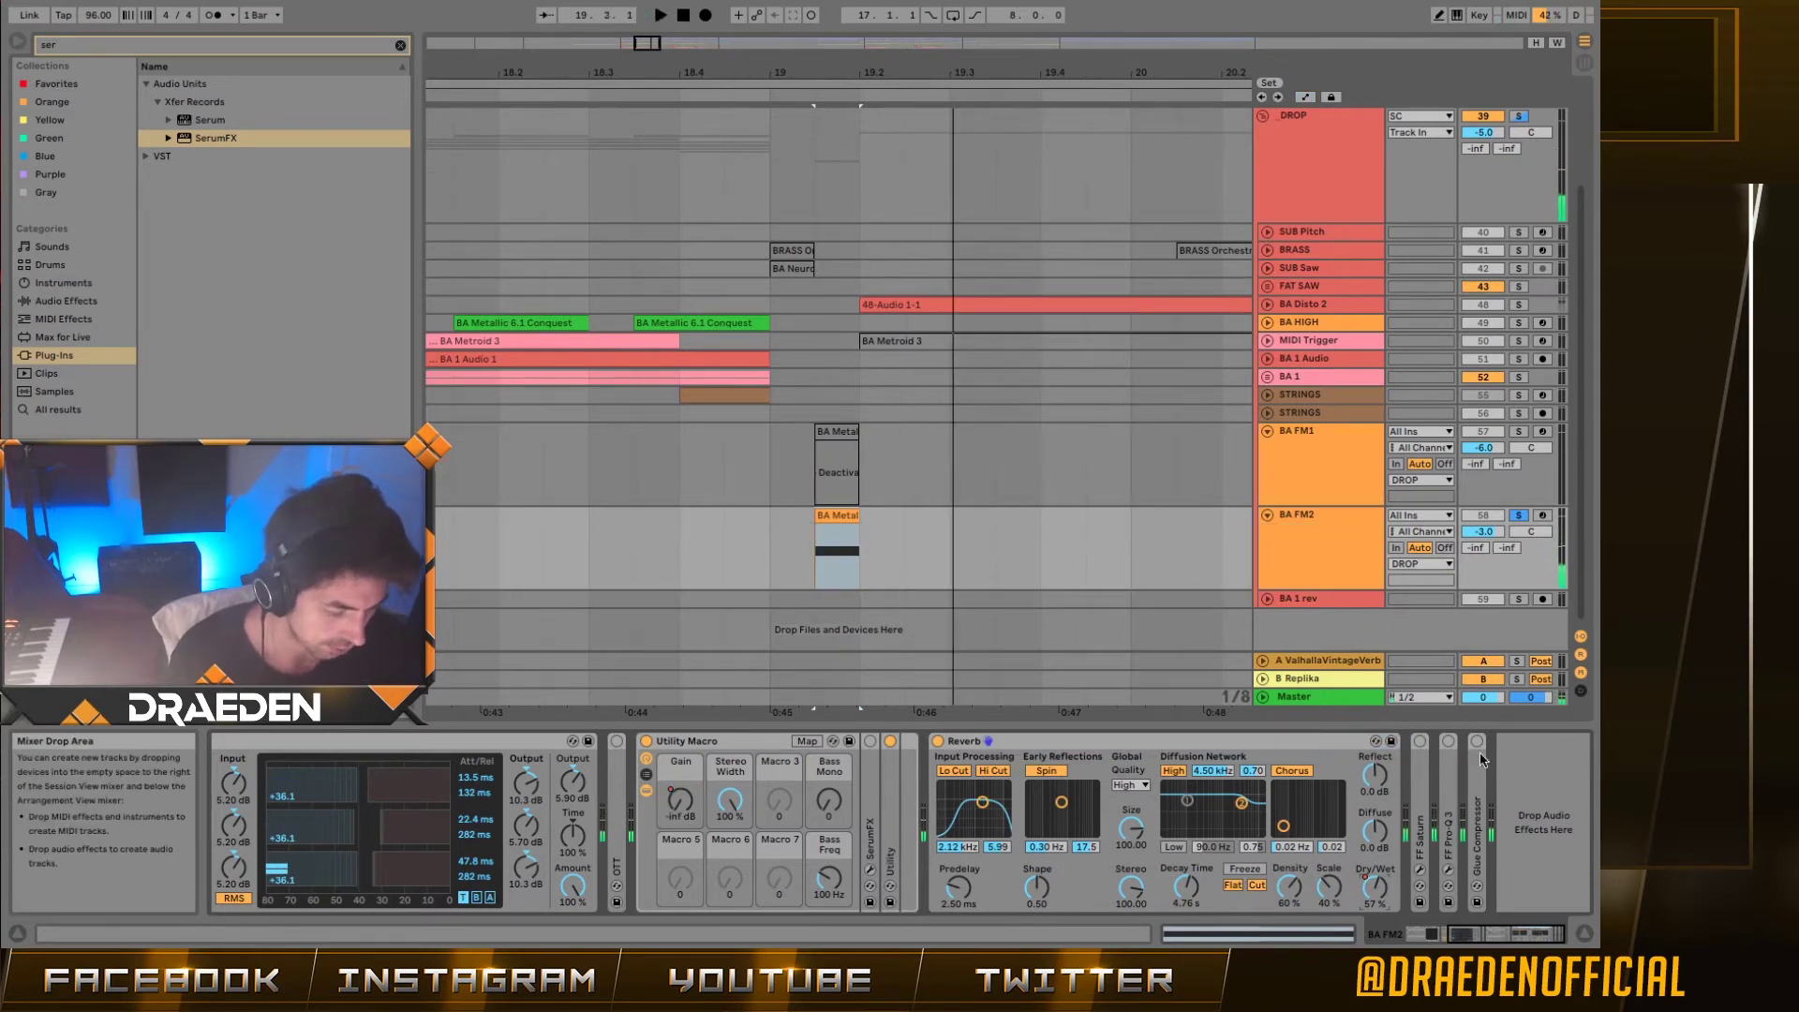
Step: Enable the FF Saturn device on BA FM2 and open its plug-in window
{"action": "left_click", "coordinate": [1420, 742]}
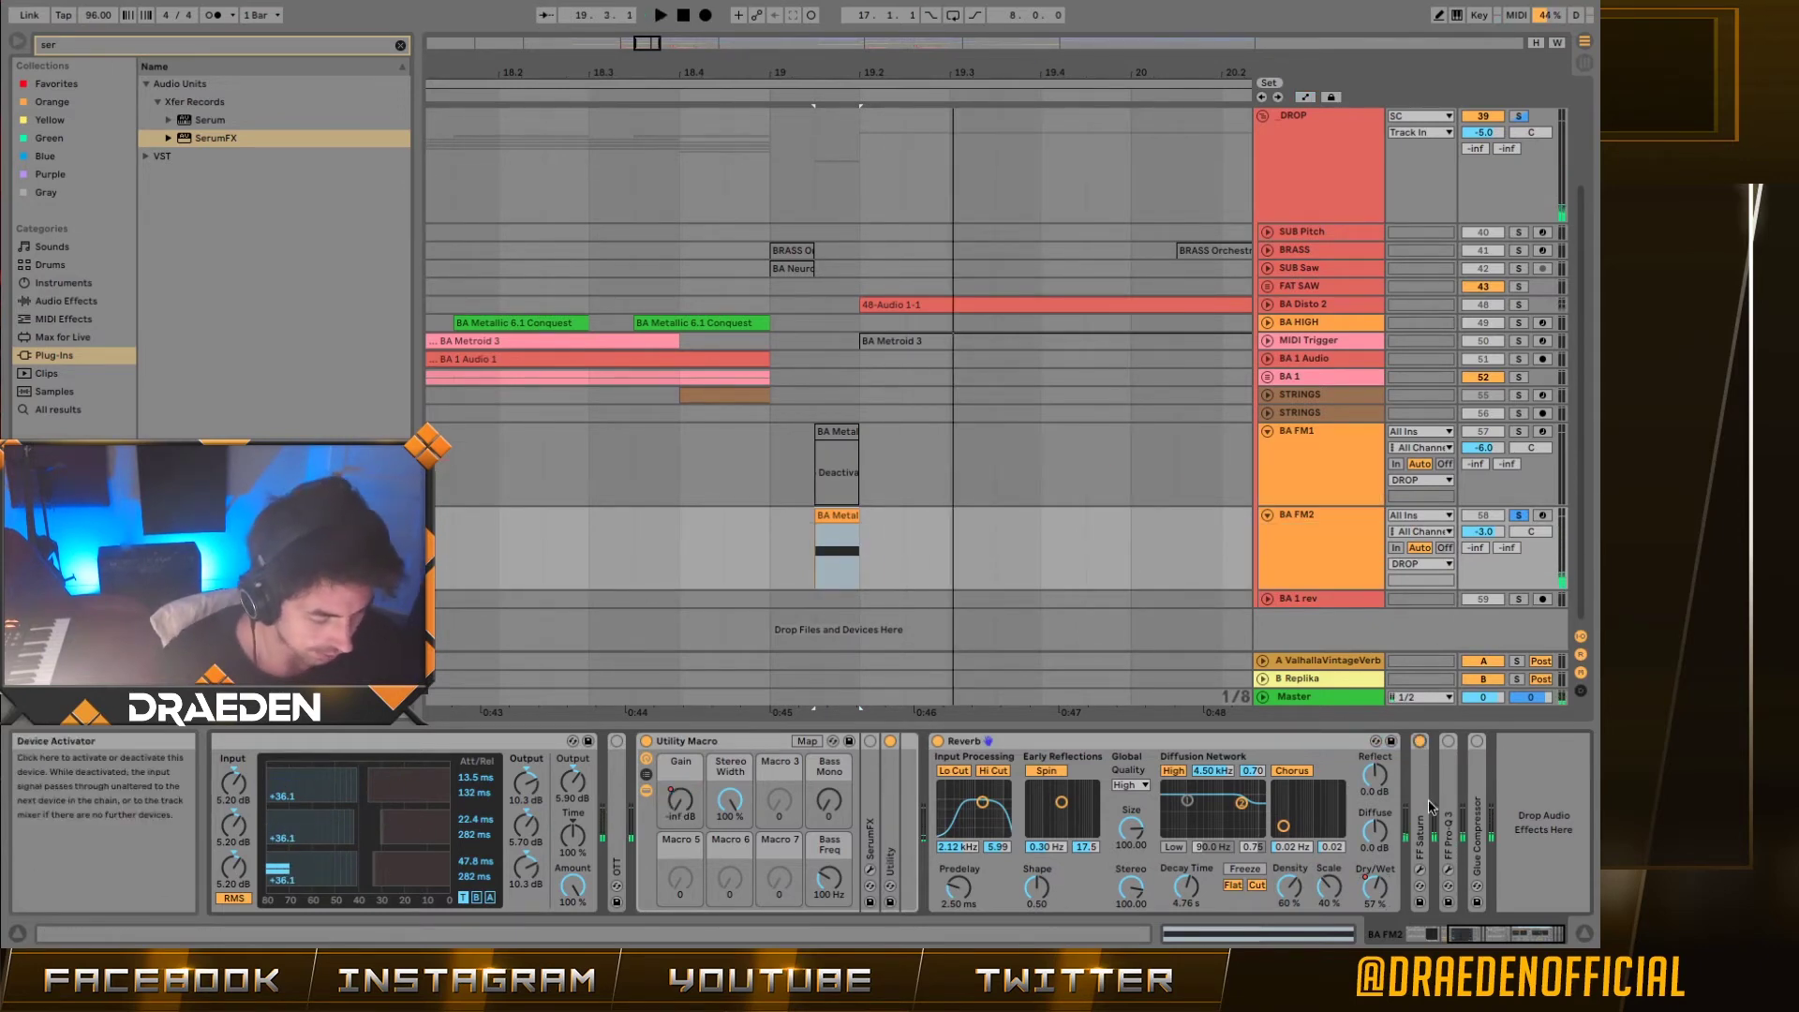
{"action": "left_click", "coordinate": [1419, 870]}
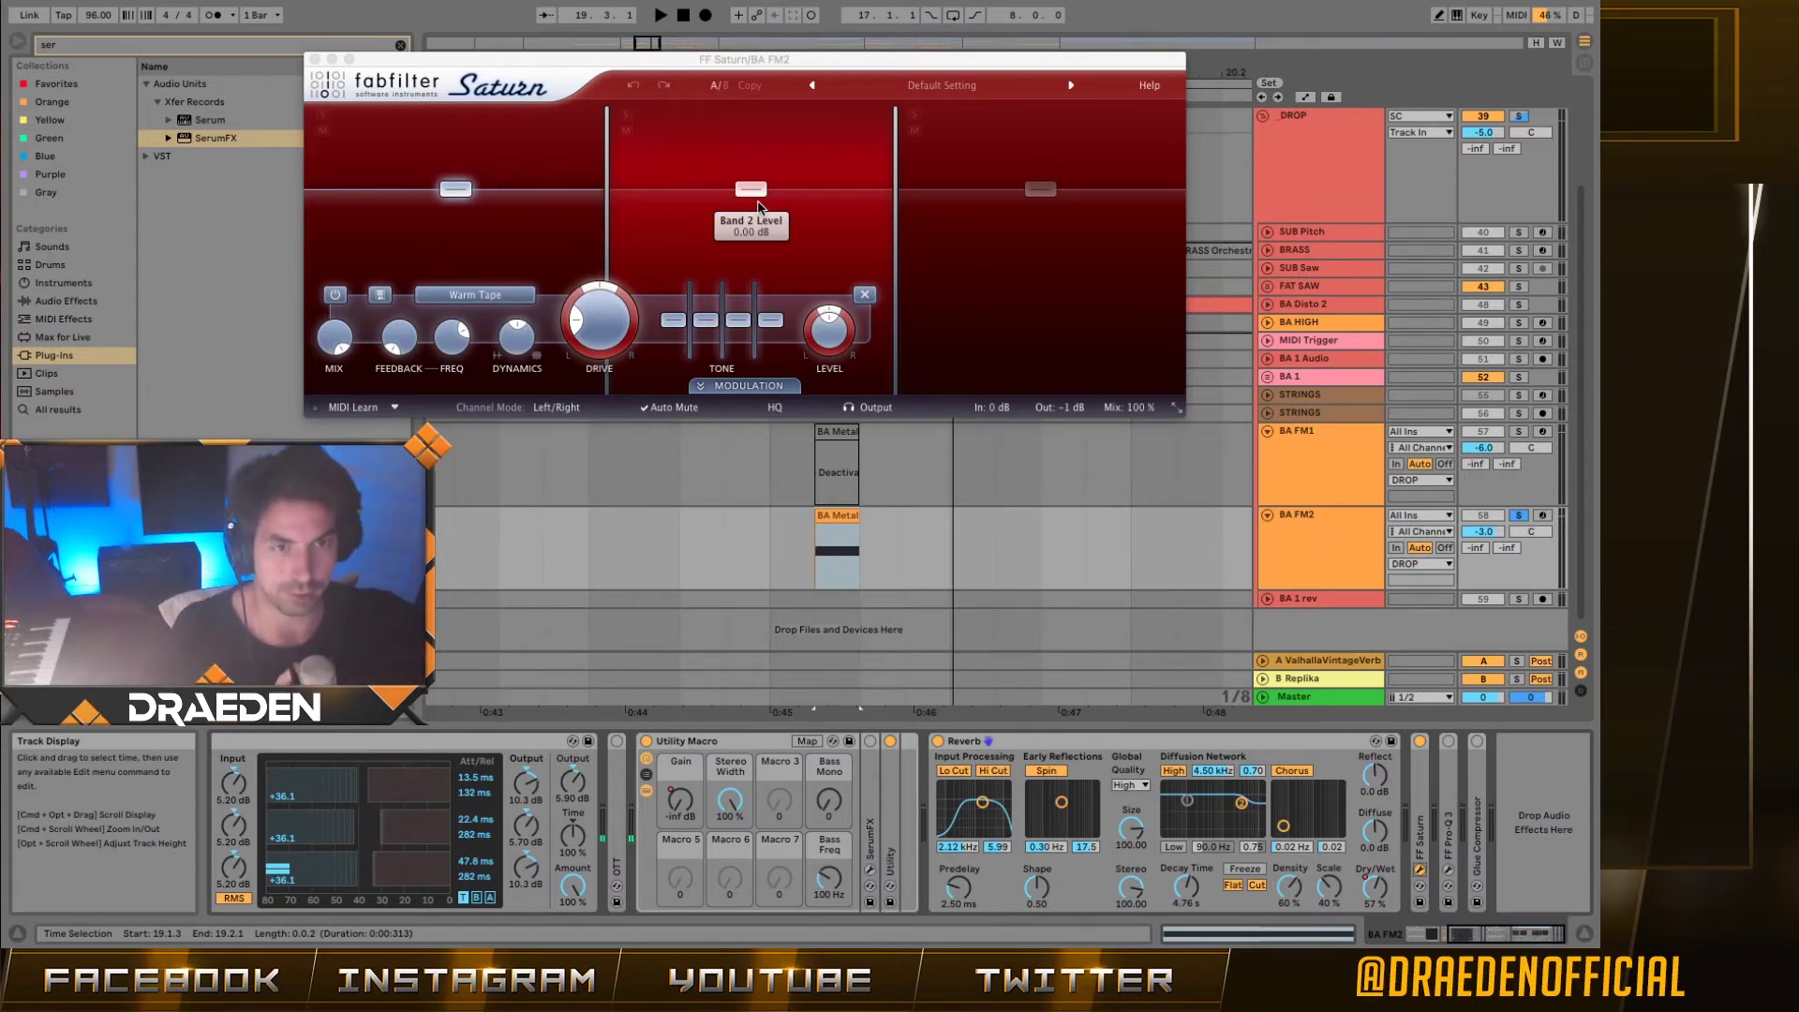
Step: Close the FF Saturn window, open FF Pro-Q 3 on BA FM2 and play the selection
{"action": "left_click", "coordinate": [1419, 870]}
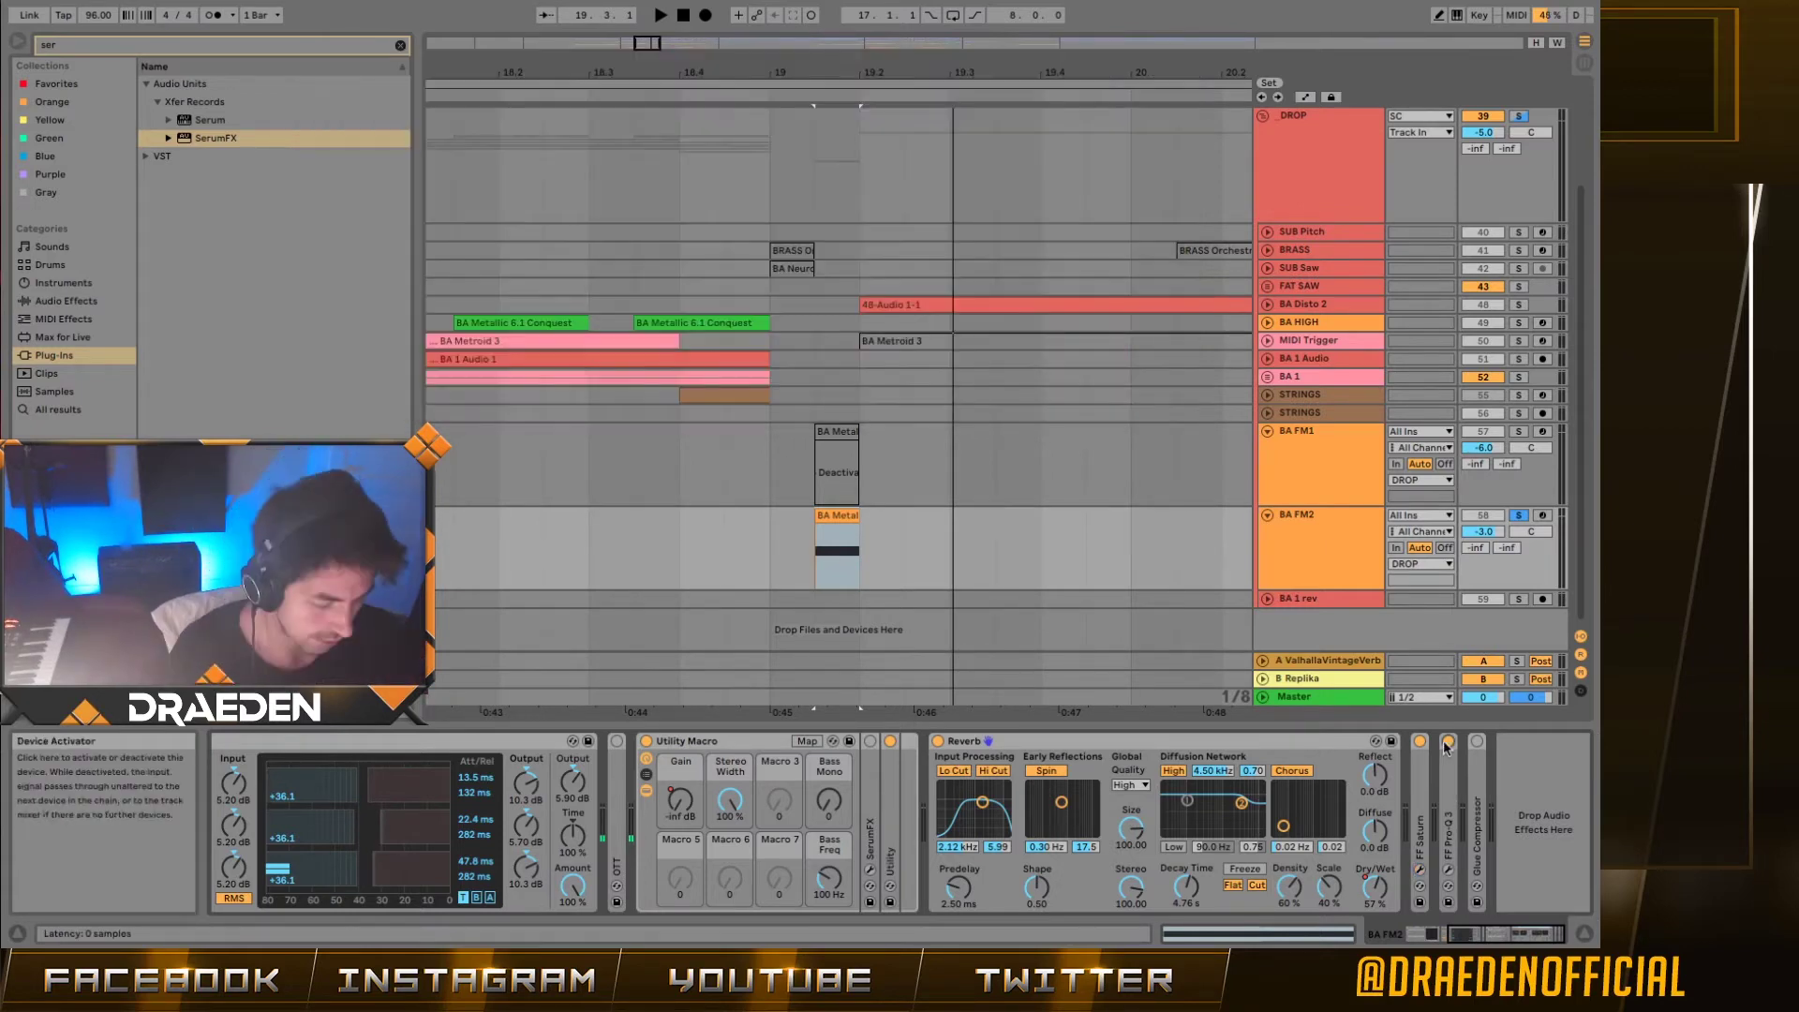
{"action": "left_click", "coordinate": [1447, 869]}
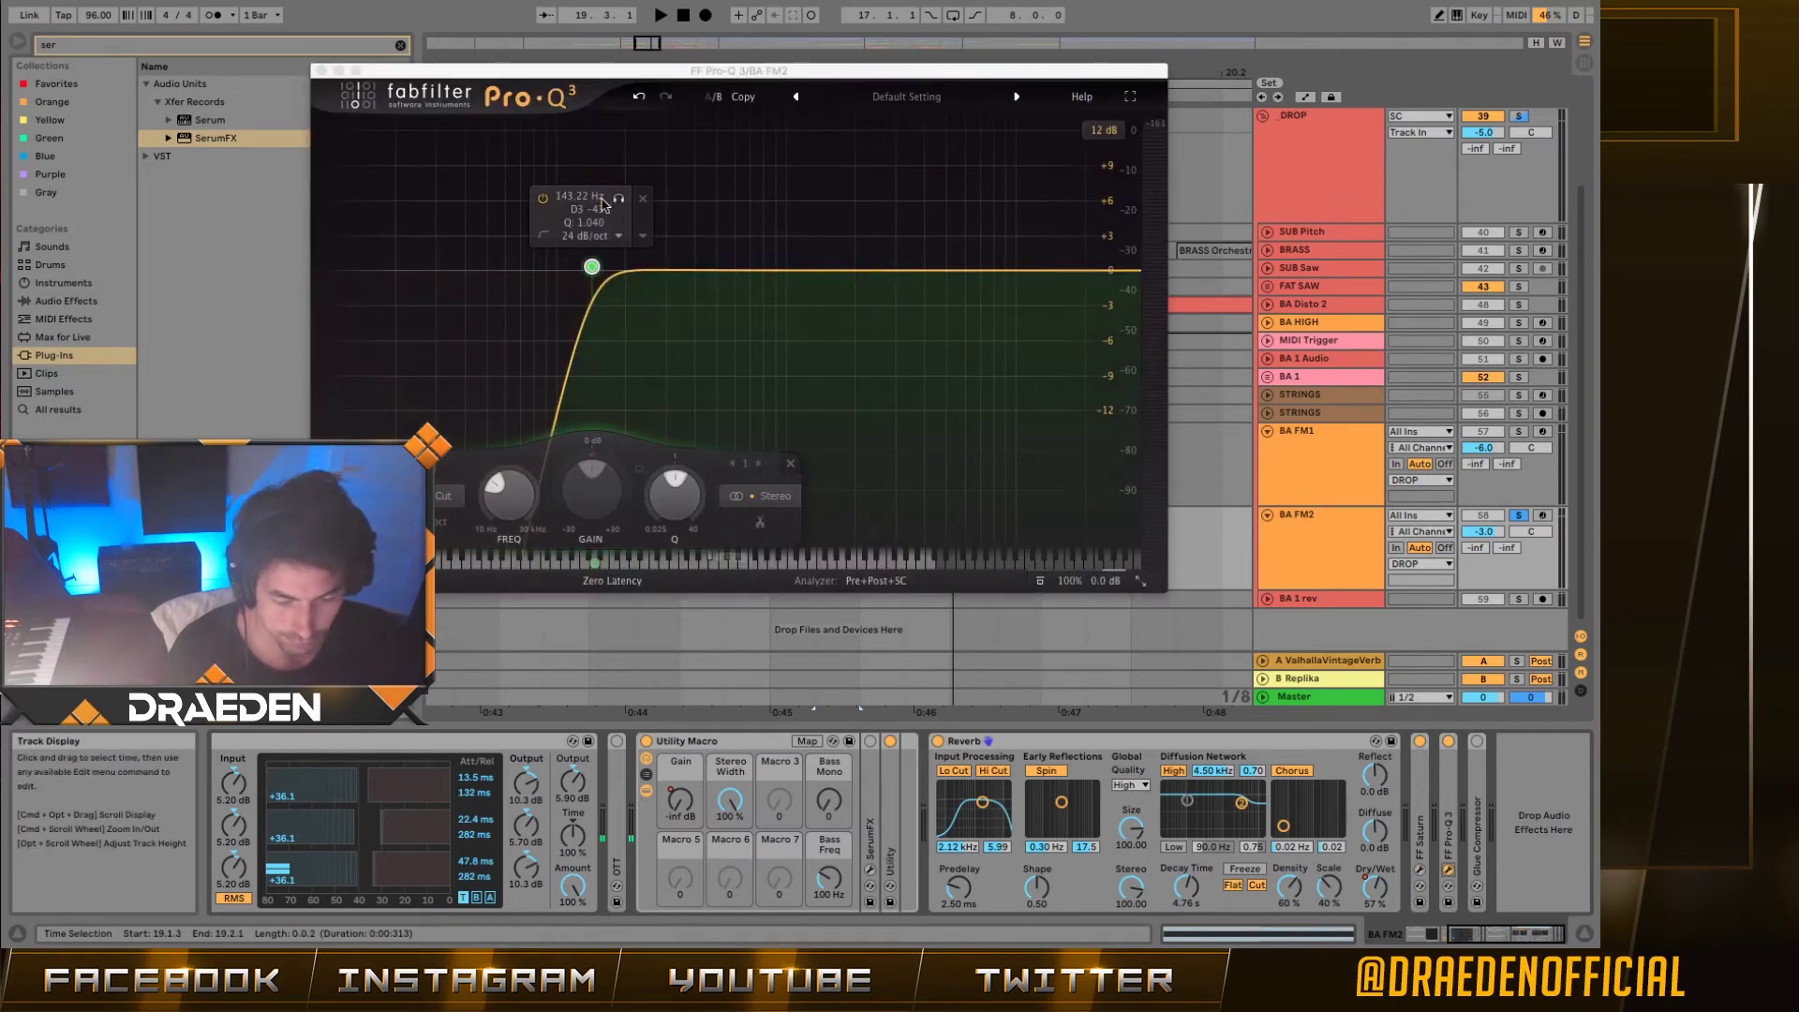
{"action": "key", "text": "space"}
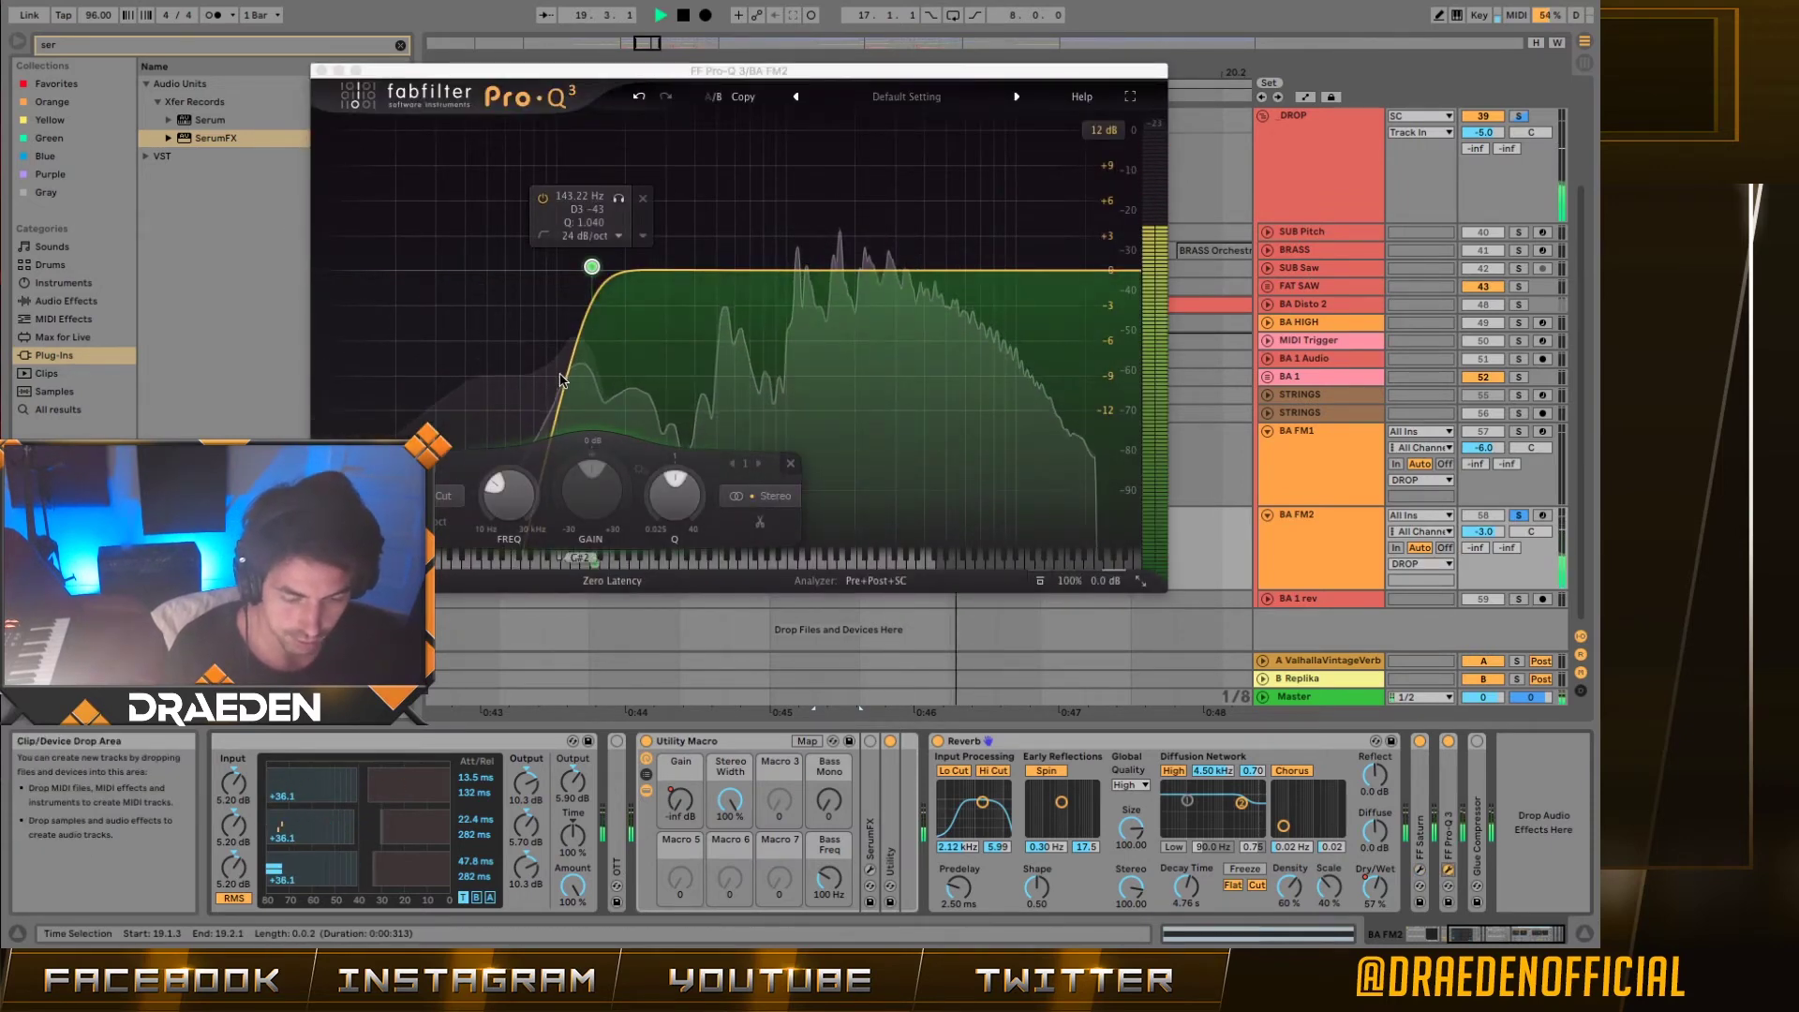
Step: Bypass the 143.22 Hz low-cut band in Pro-Q 3 to hear the difference, and close the EQ window
{"action": "left_click", "coordinate": [592, 268]}
{"action": "left_click", "coordinate": [542, 199]}
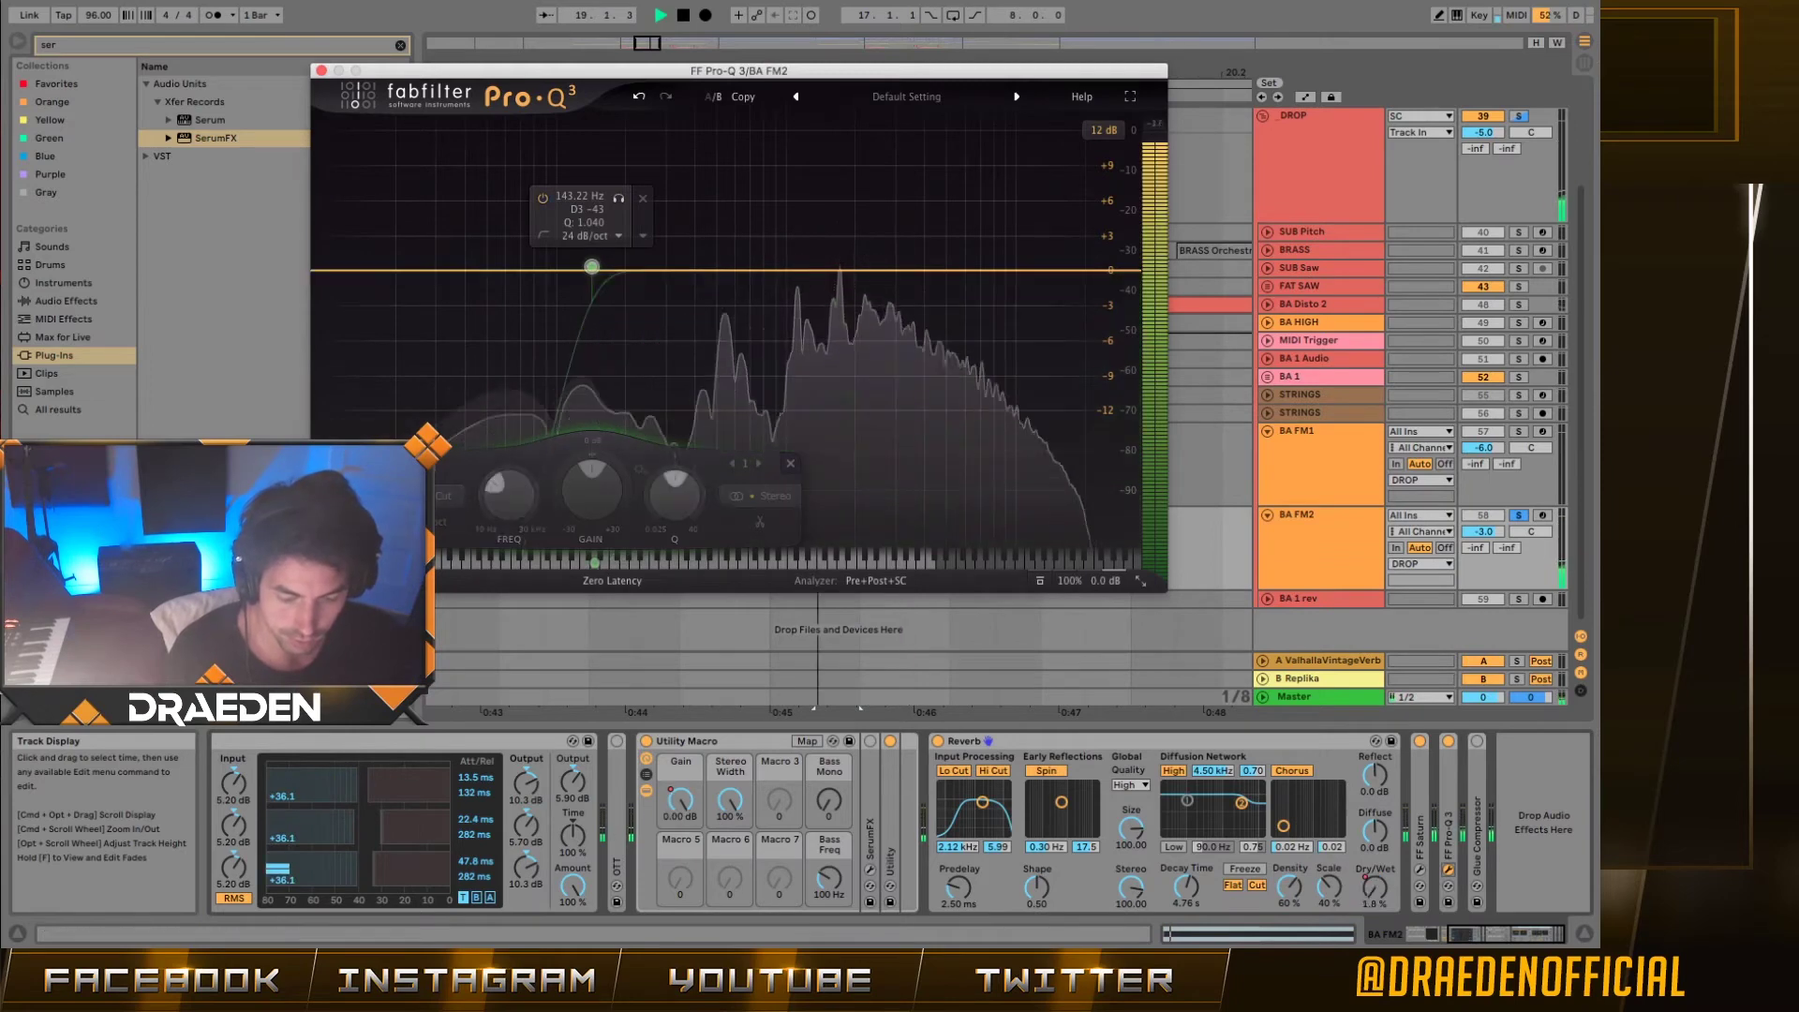
{"action": "key", "text": "space"}
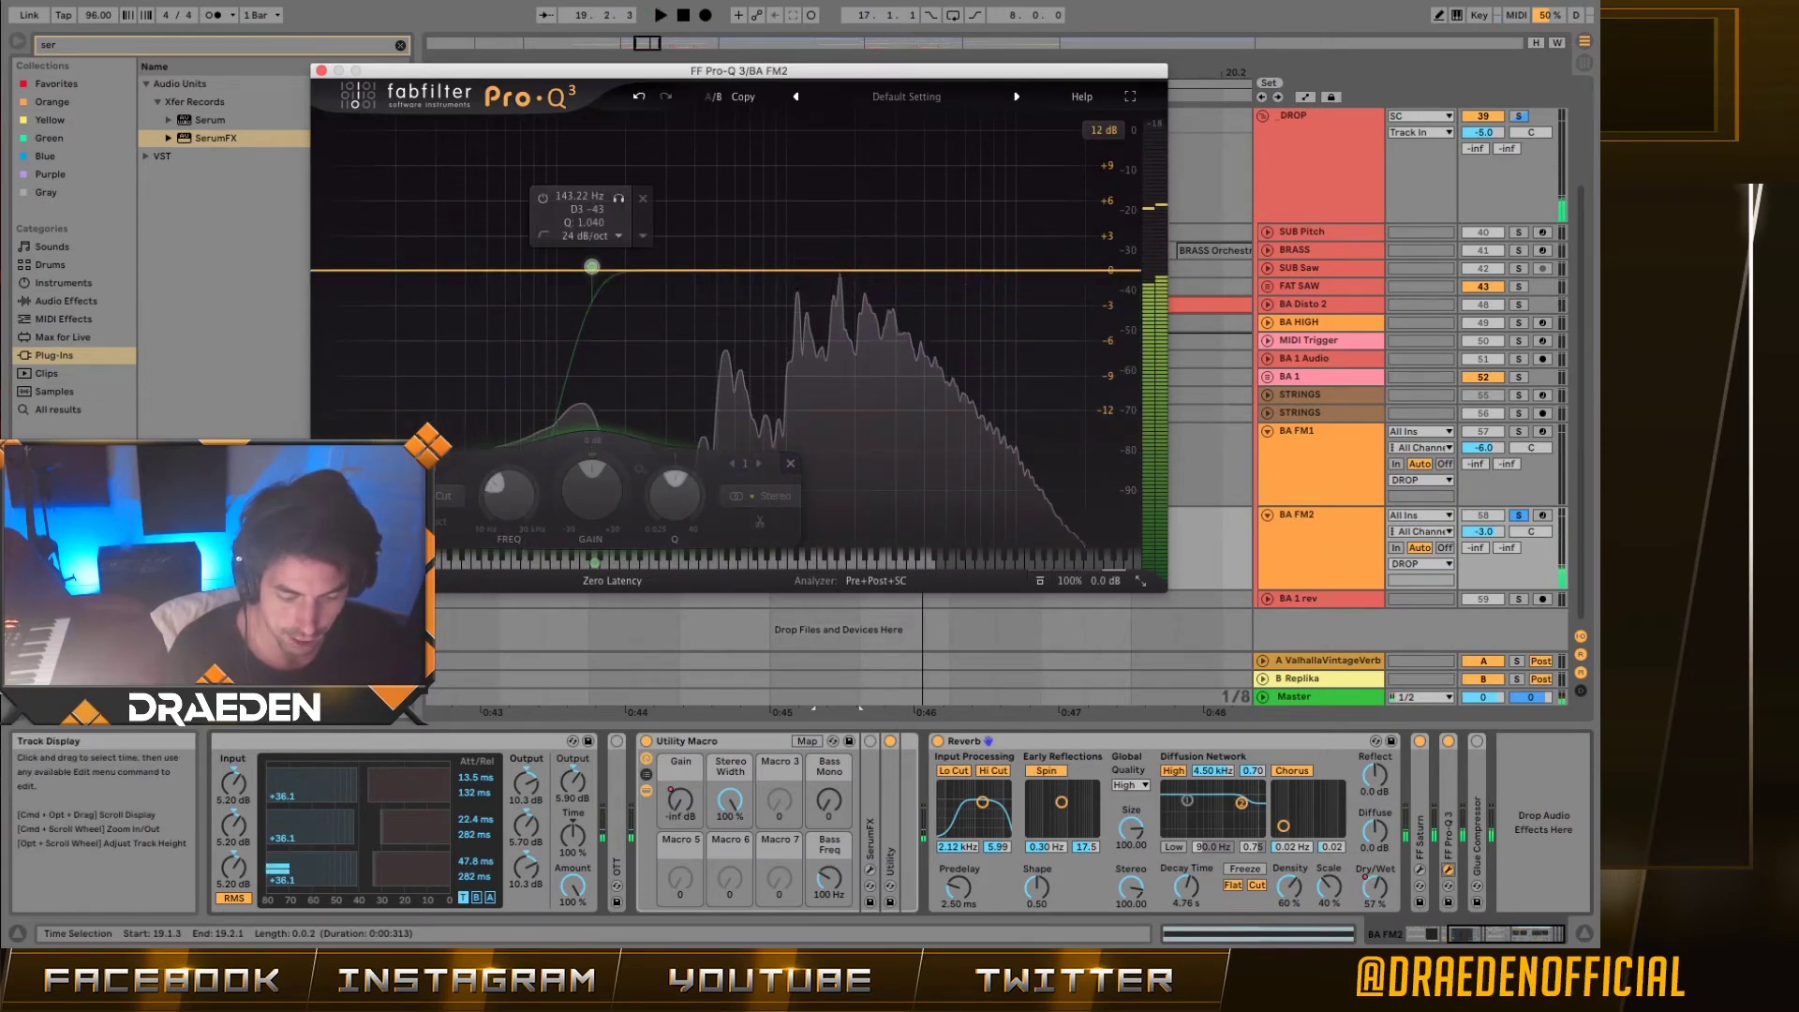
{"action": "double_click", "coordinate": [591, 267]}
{"action": "left_click", "coordinate": [321, 71]}
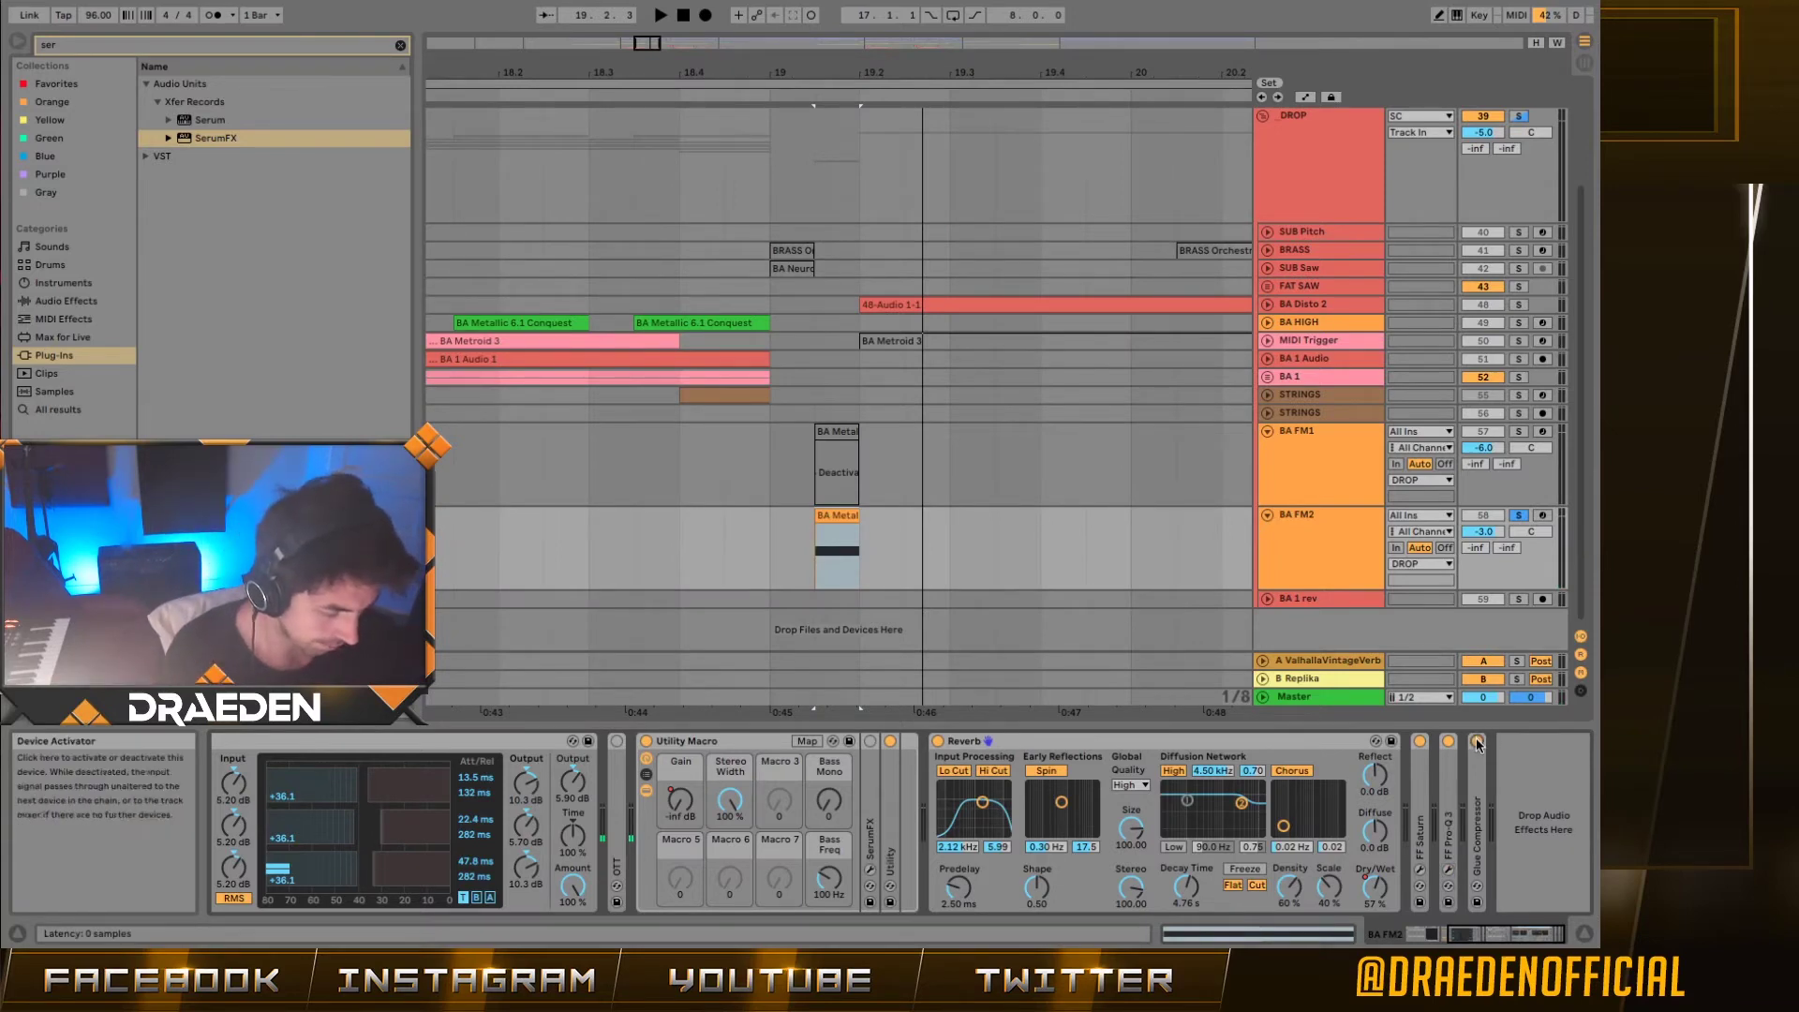
Step: Fold the Reverb, unfold the Glue Compressor's settings on BA FM2 and play the clip at bar 19
{"action": "double_click", "coordinate": [1145, 745]}
{"action": "double_click", "coordinate": [1023, 796]}
{"action": "key", "text": "space"}
{"action": "key", "text": "space"}
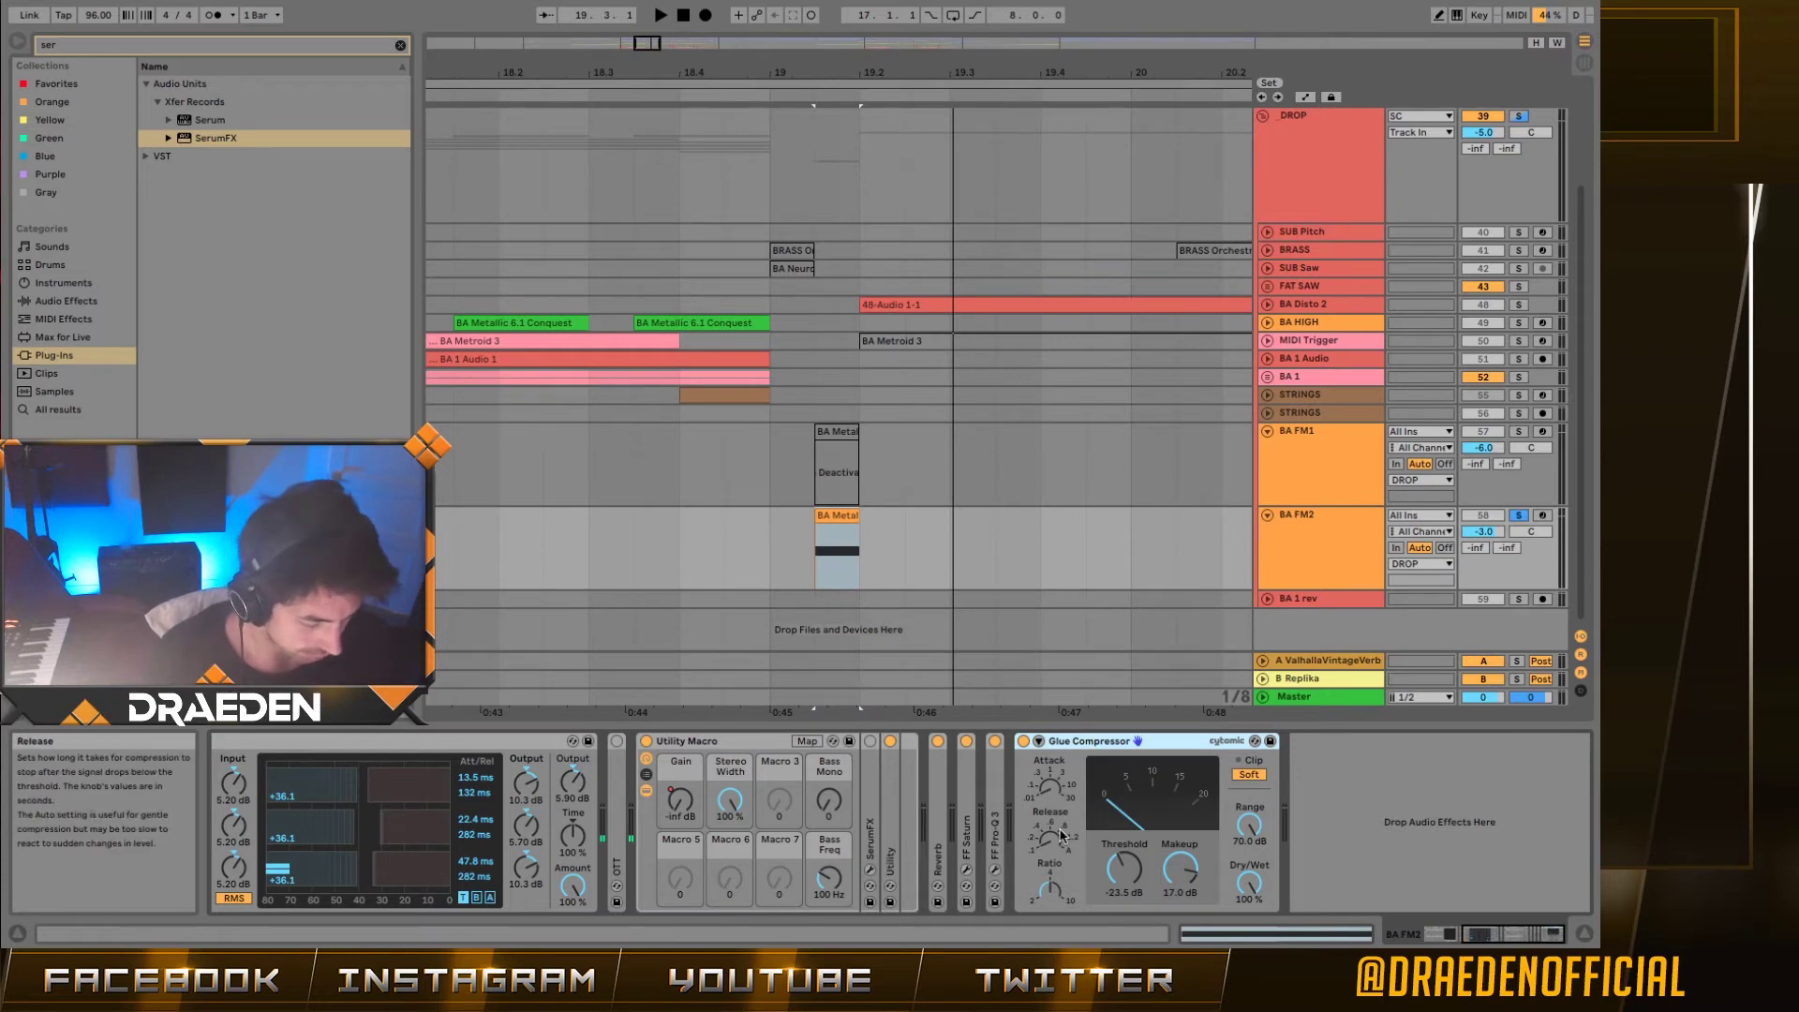
{"action": "left_click", "coordinate": [828, 518]}
{"action": "key", "text": "space"}
{"action": "key", "text": "space"}
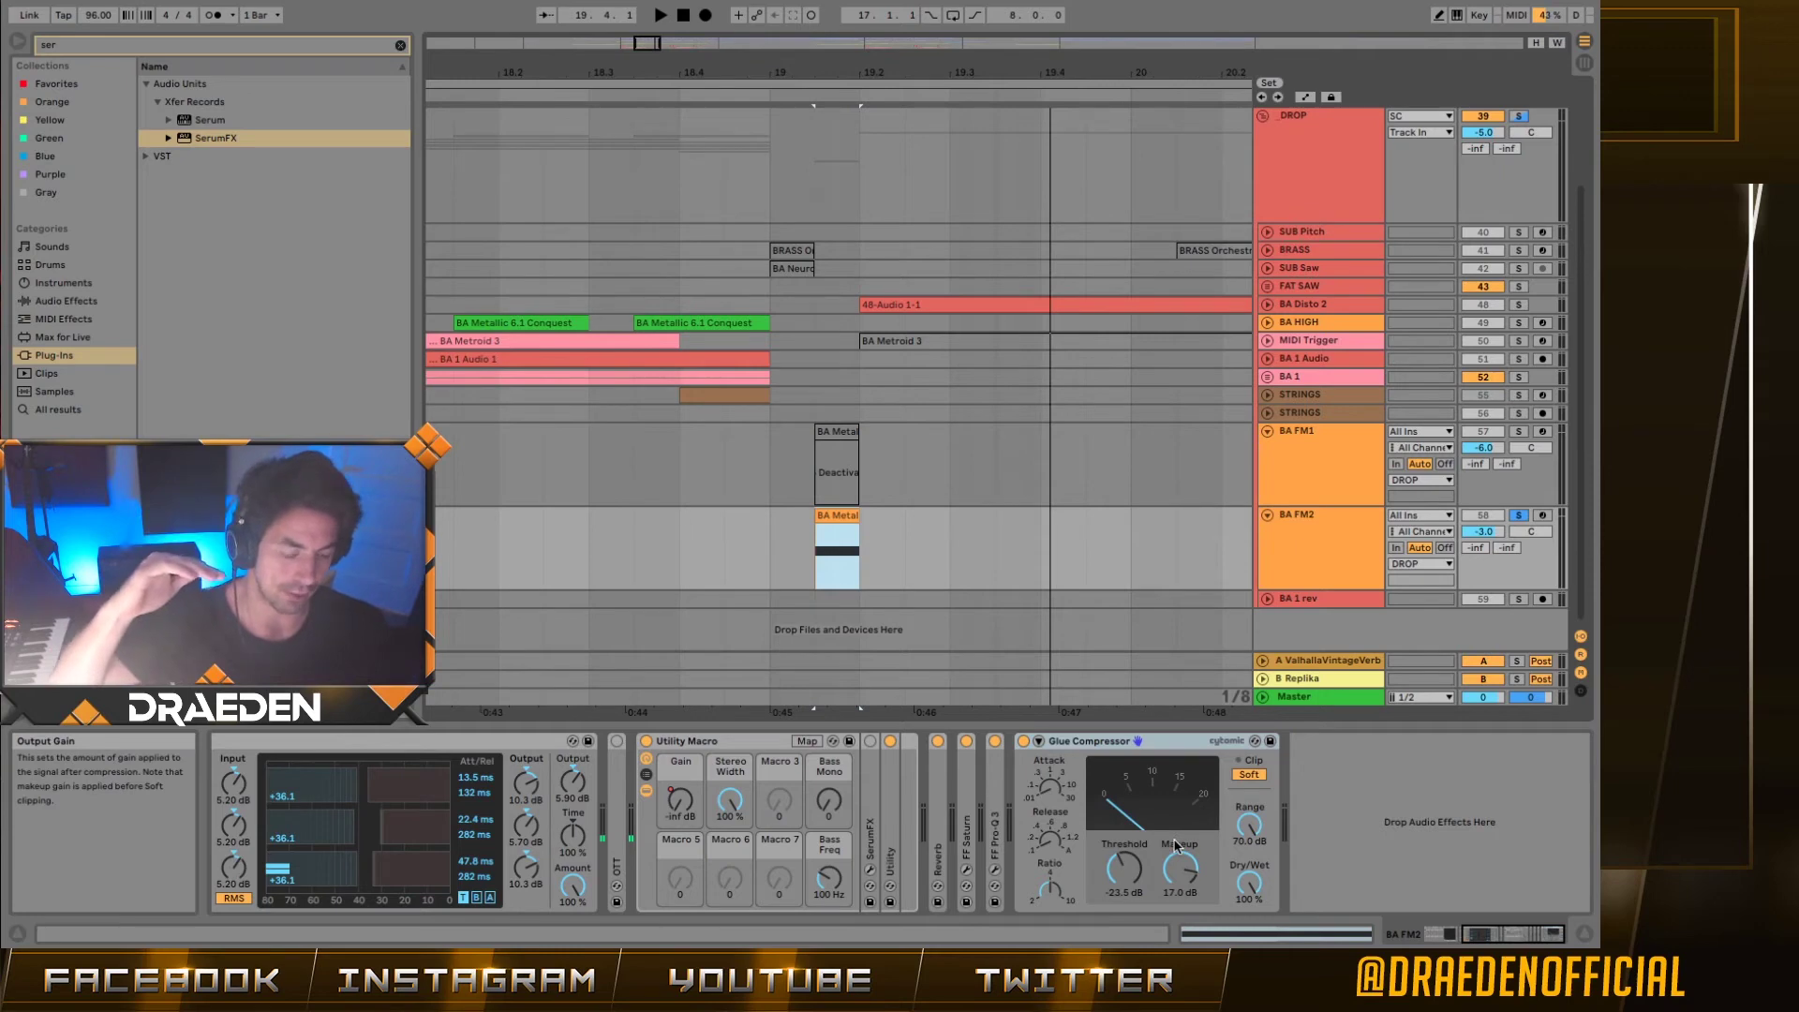
Step: Compare the BA FM2 clip's sound with the Glue Compressor disabled and enabled
{"action": "key", "text": "space"}
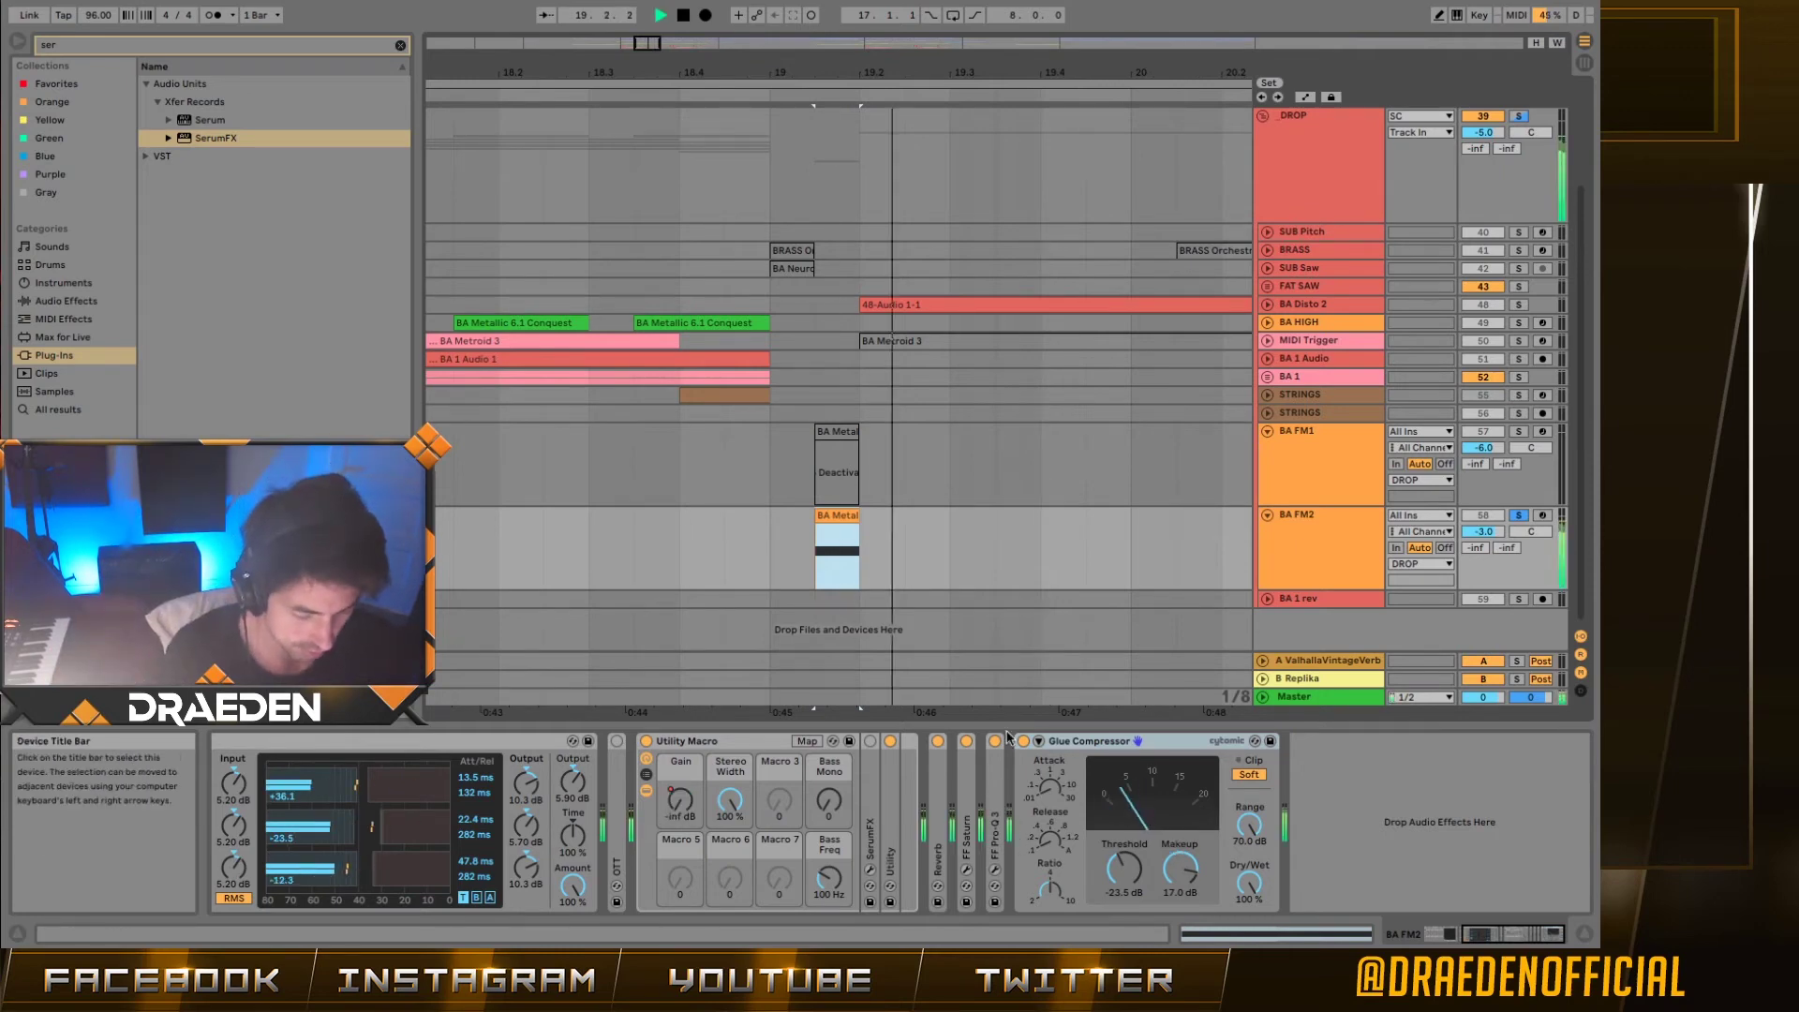
{"action": "left_click", "coordinate": [1023, 741]}
{"action": "key", "text": "space"}
{"action": "key", "text": "space"}
{"action": "key", "text": "space"}
{"action": "left_click", "coordinate": [1025, 742]}
{"action": "key", "text": "space"}
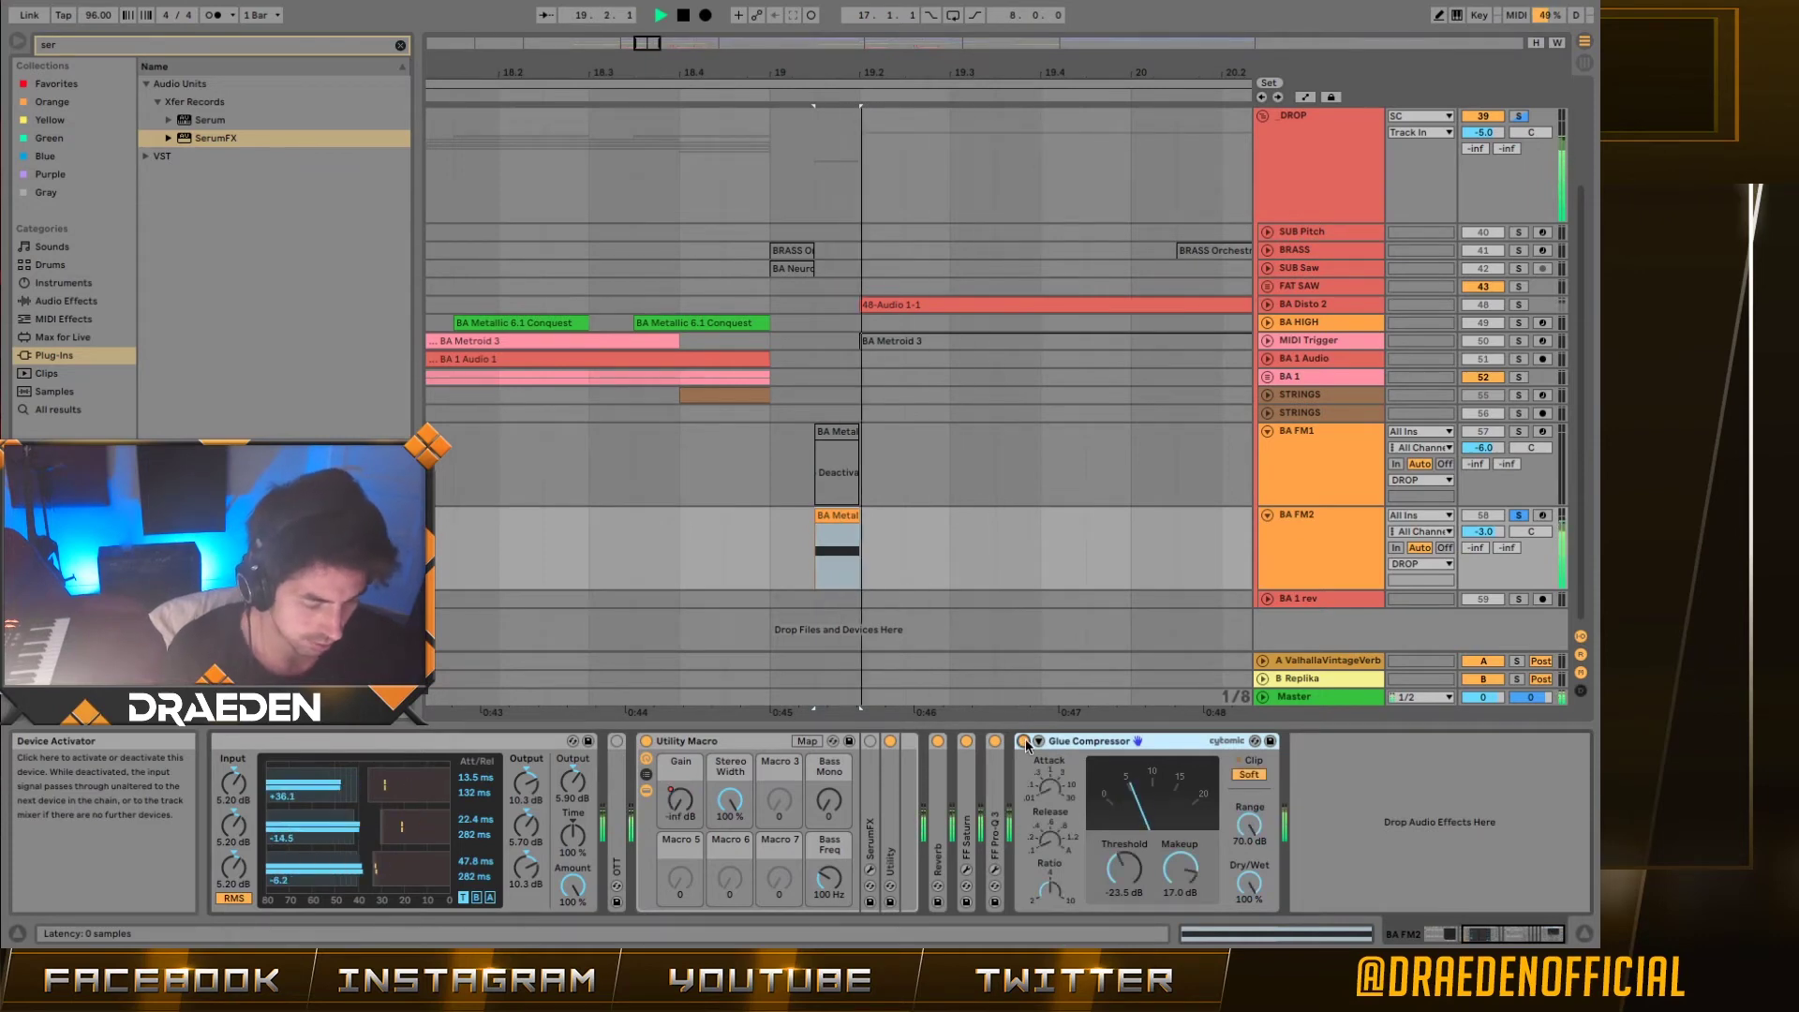
{"action": "key", "text": "space"}
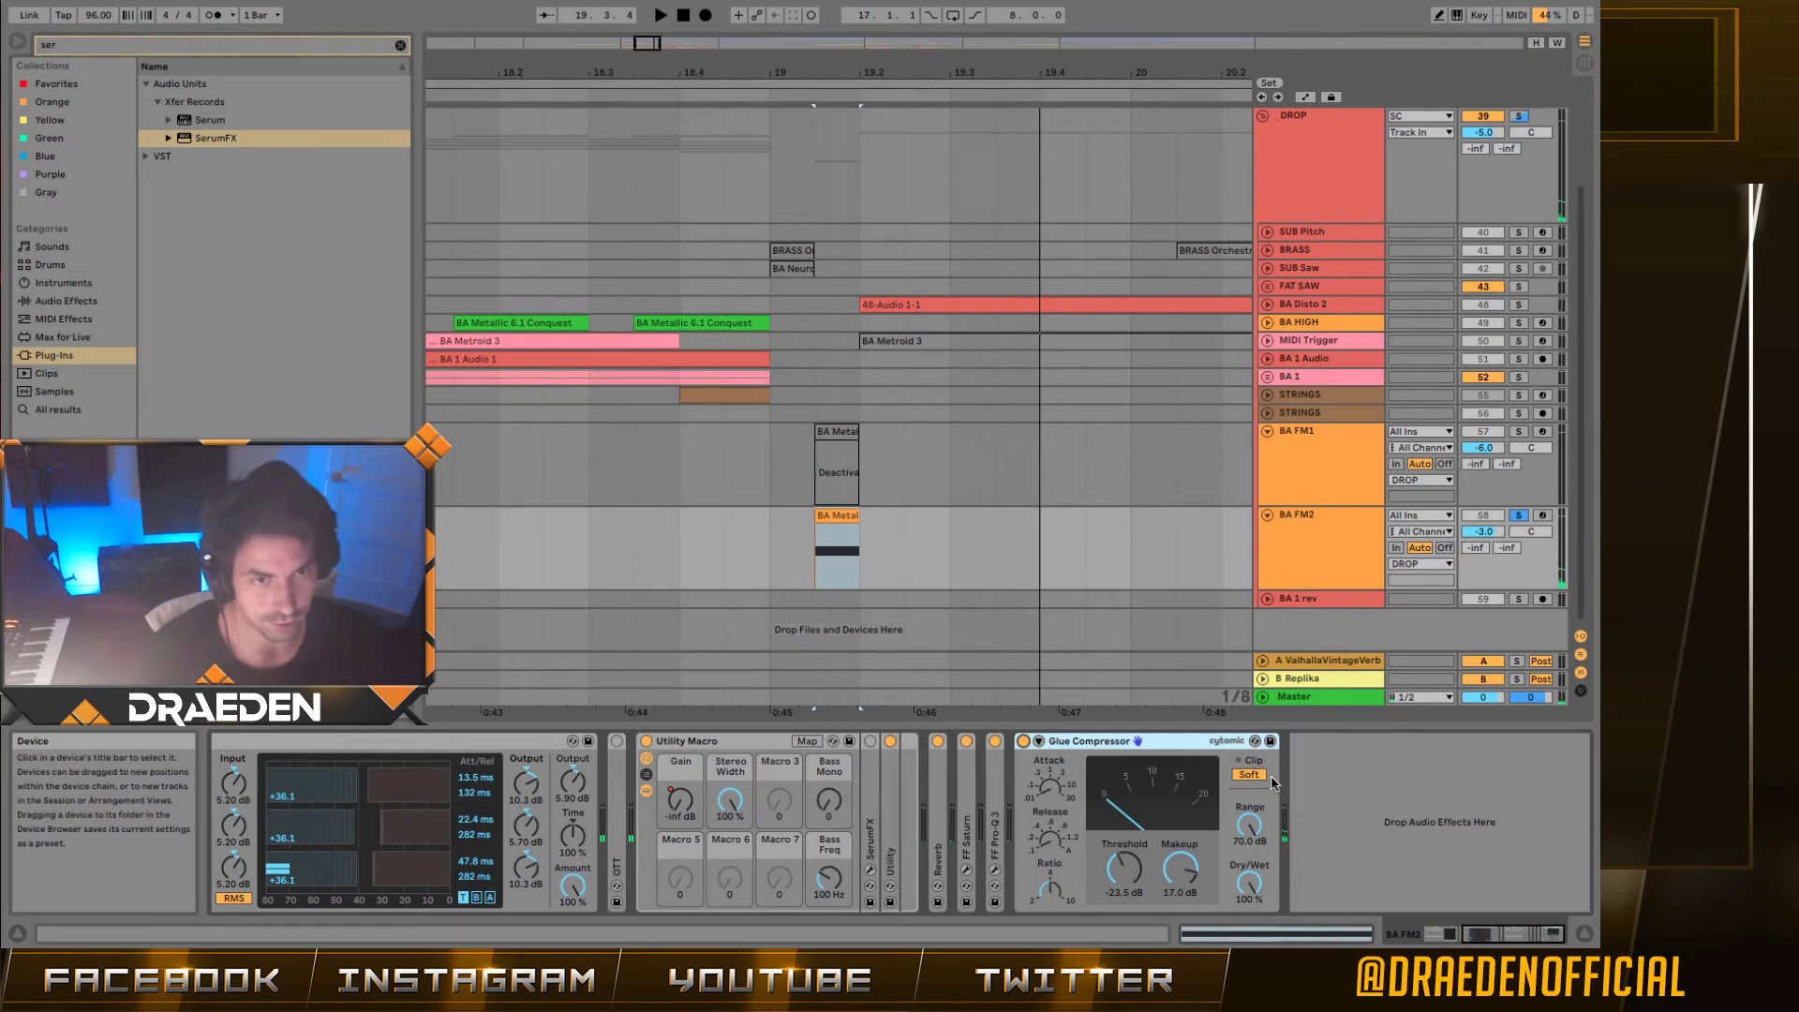
Step: Fold the first OTT device on BA FM2 and open Serum's plug-in window clear of the track controls
{"action": "scroll", "coordinate": [1158, 785], "scroll_direction": "left", "scroll_amount": 5}
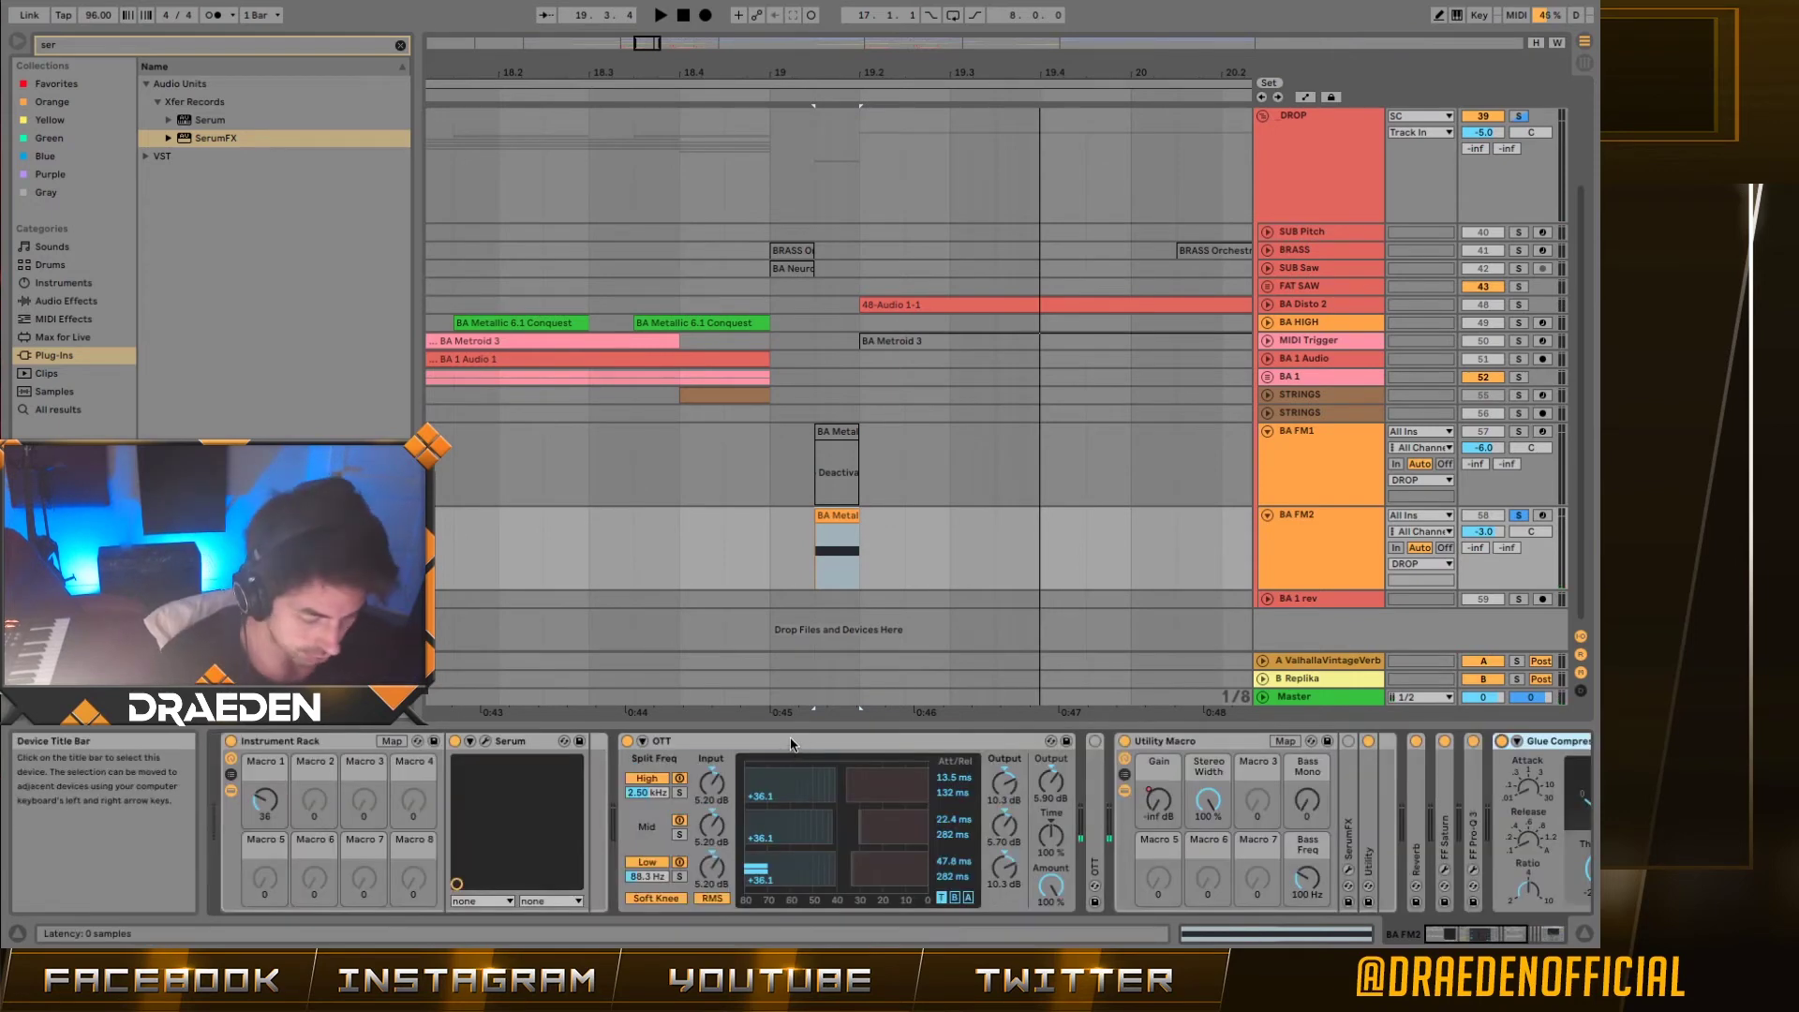
{"action": "double_click", "coordinate": [791, 741]}
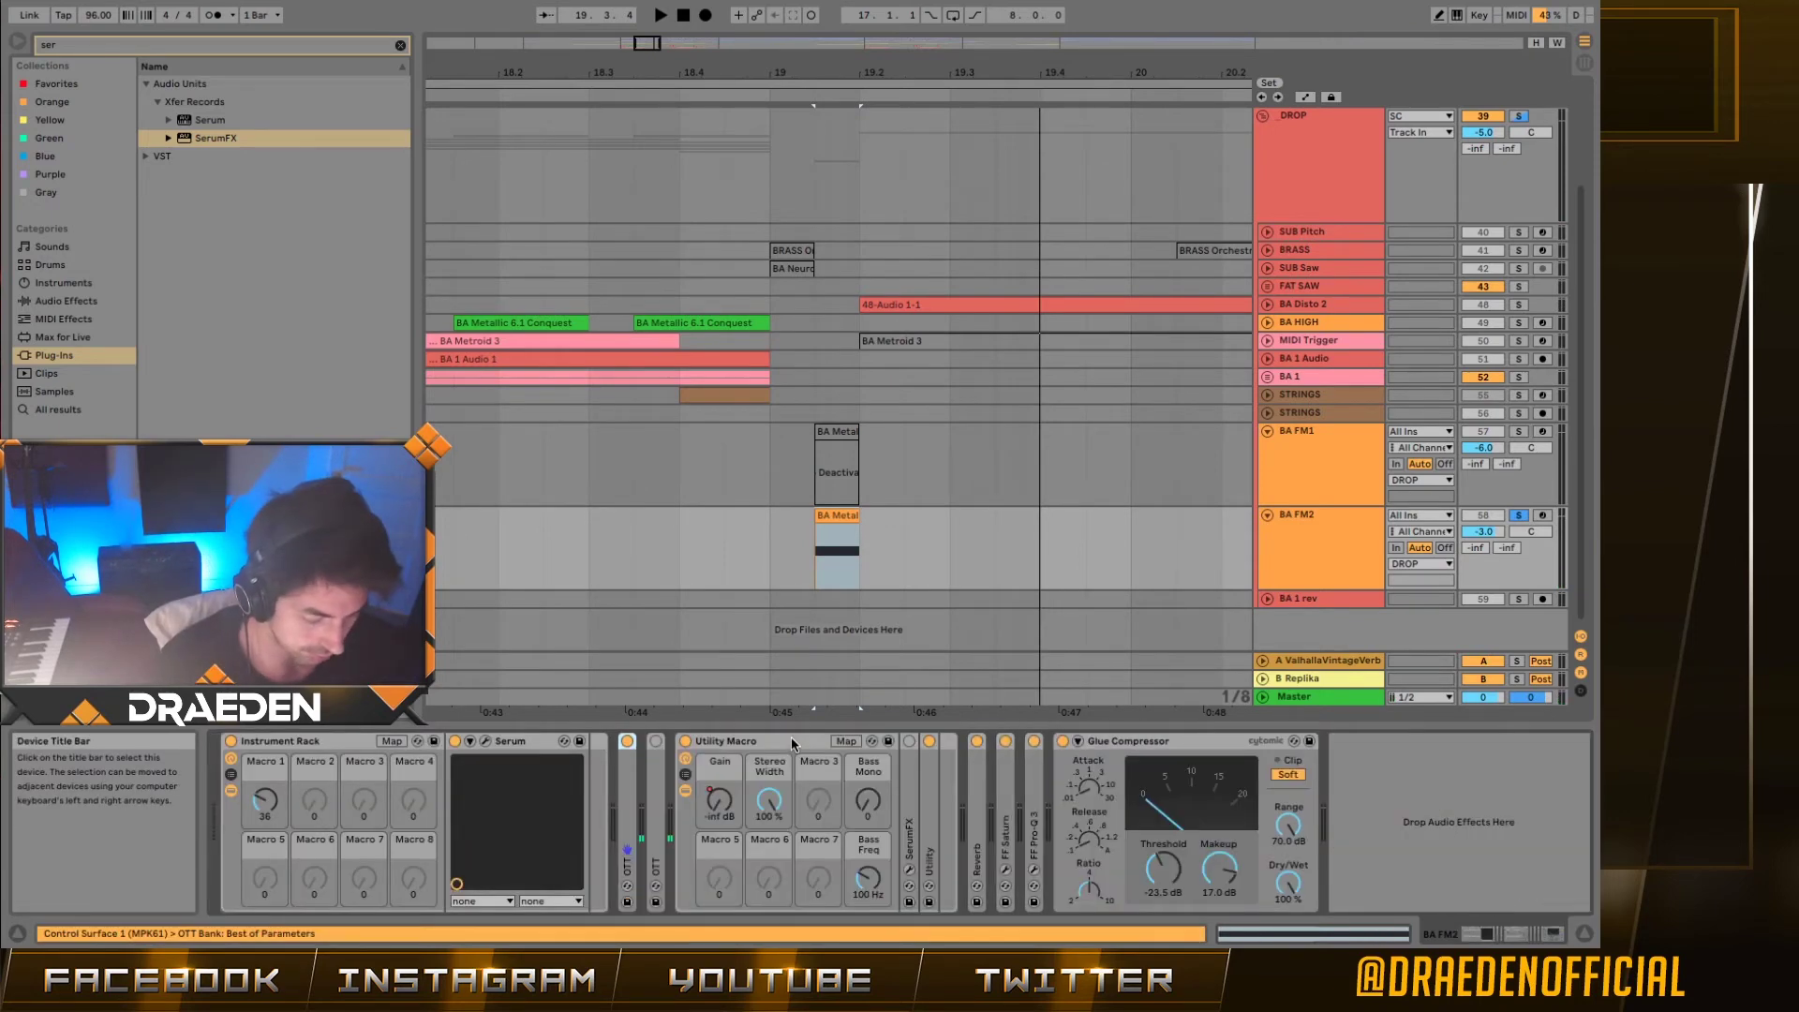
{"action": "left_click", "coordinate": [486, 741]}
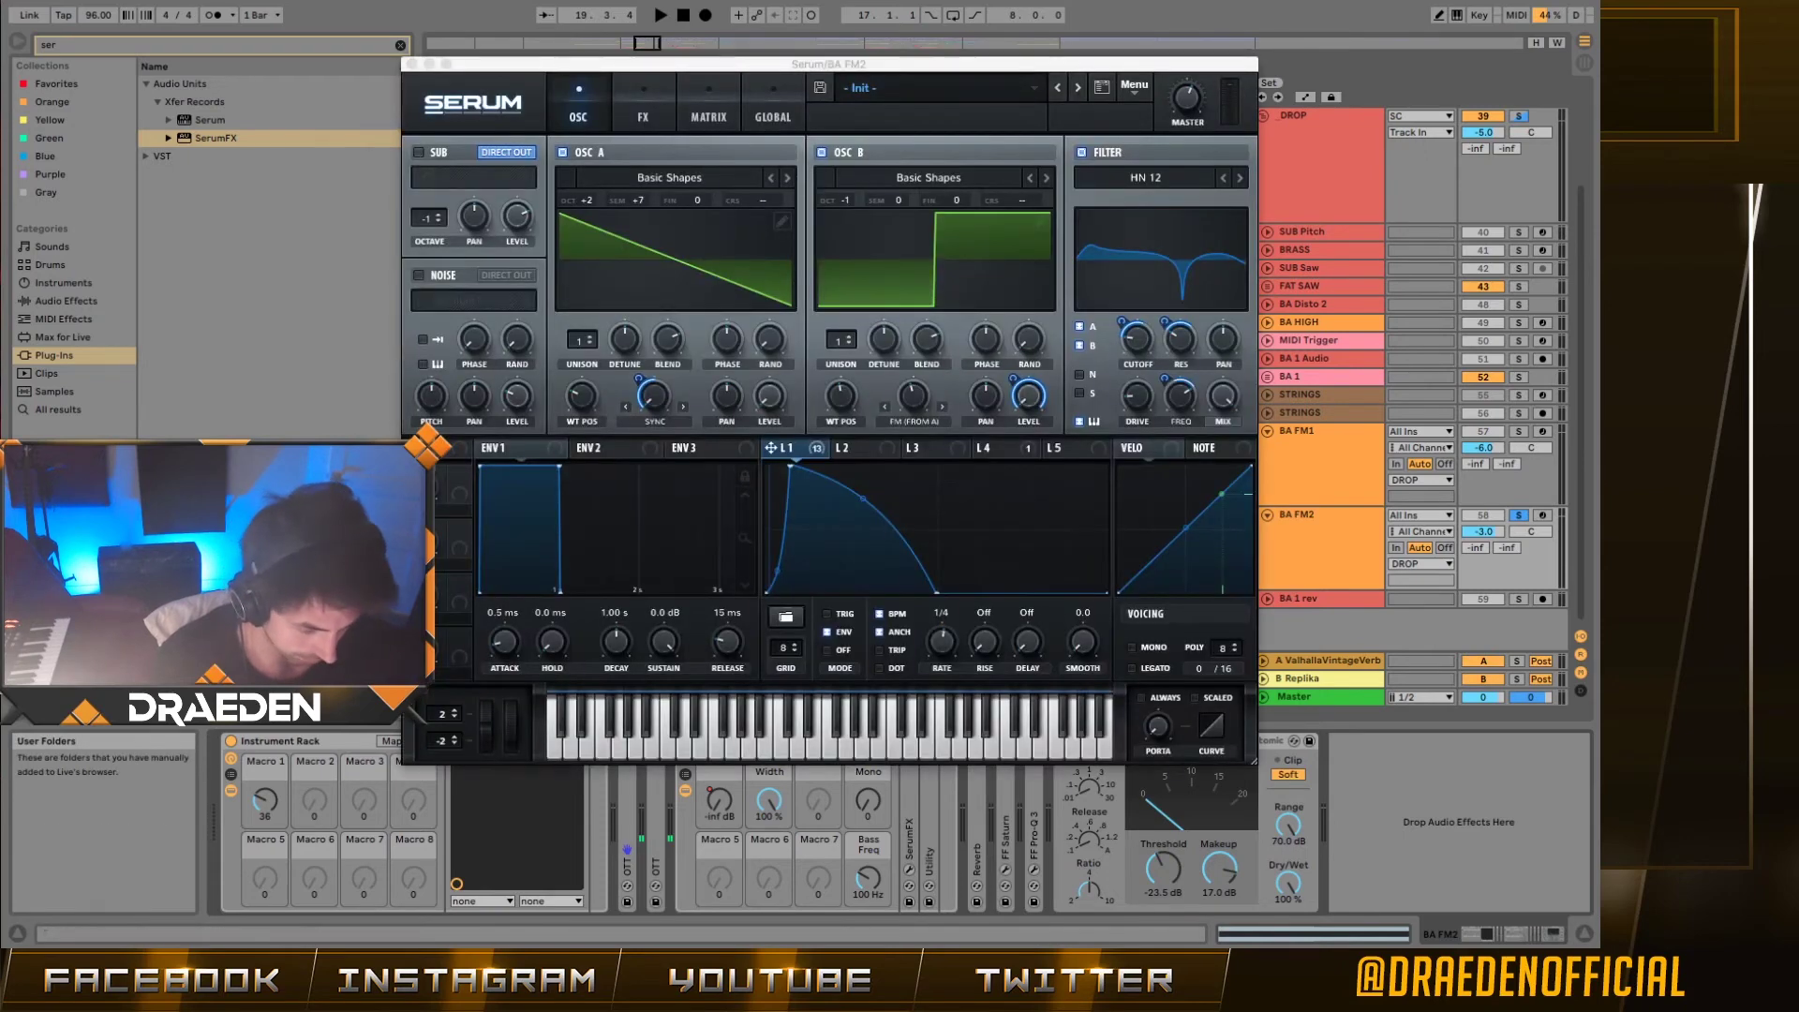
{"action": "left_click_drag", "start_coordinate": [961, 69], "coordinate": [793, 62]}
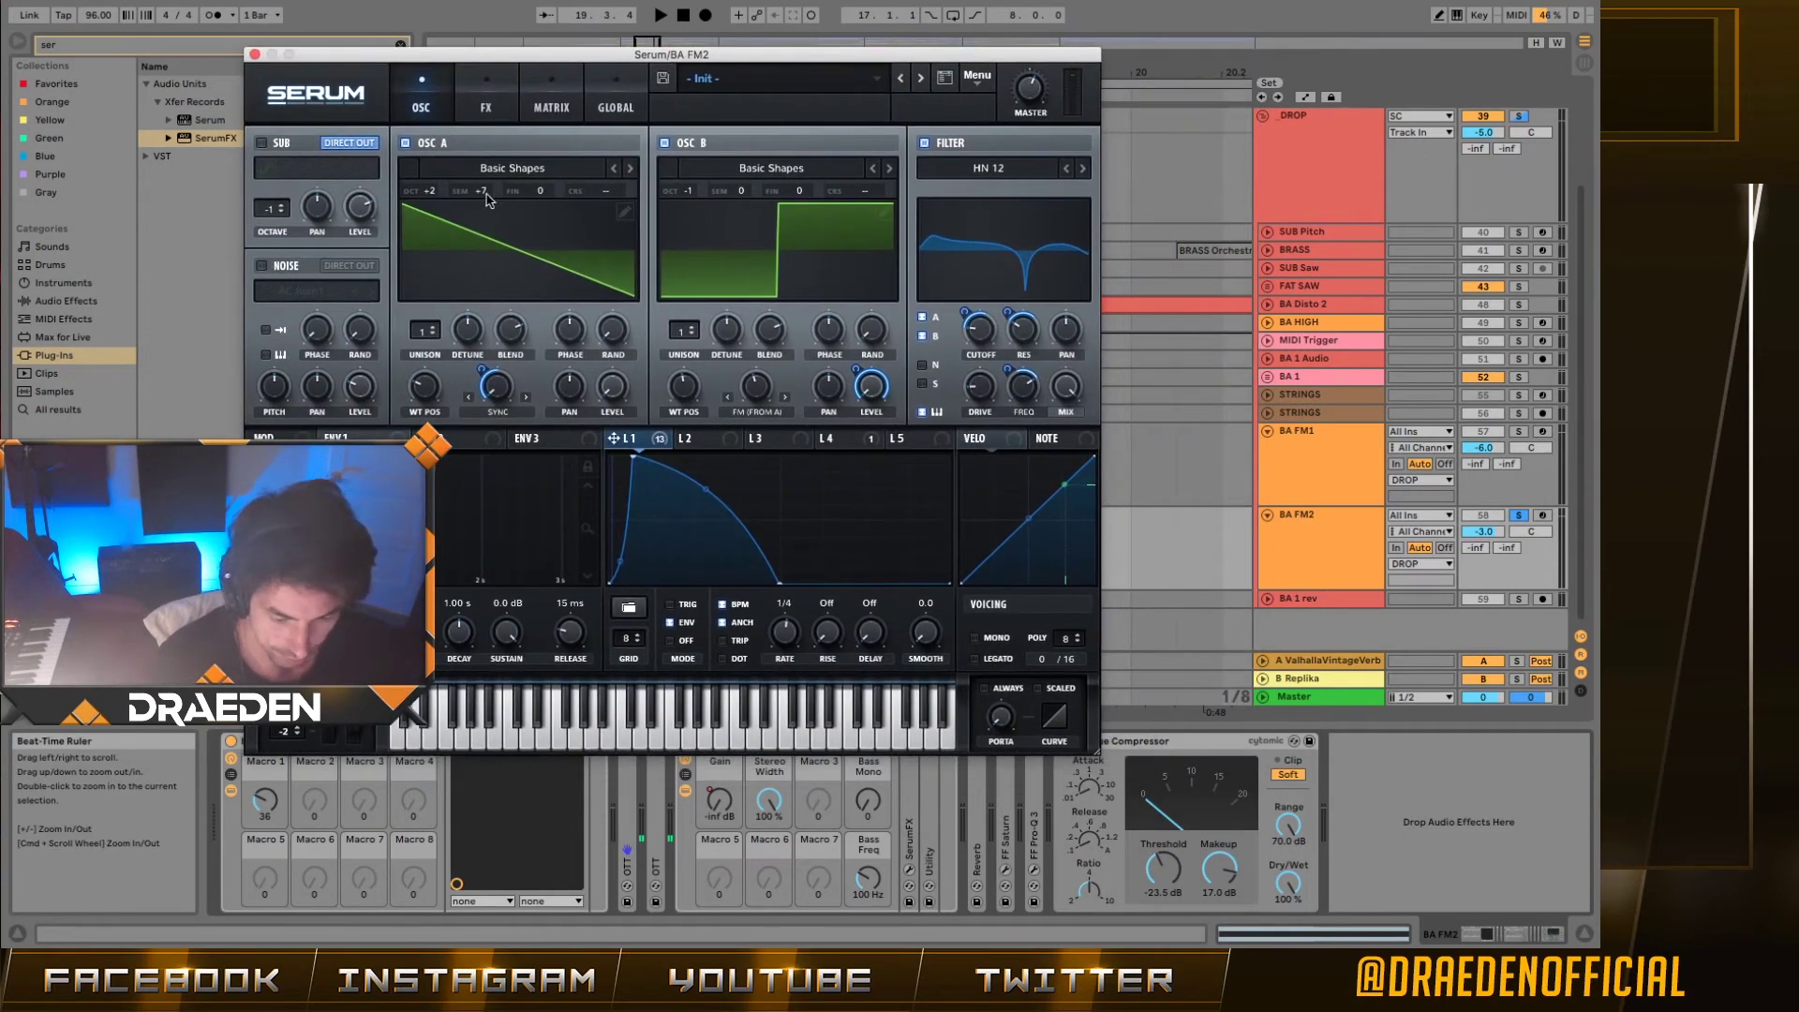
Step: Set oscillator A's semitone offset to 0 in Serum and play the selection
{"action": "left_click_drag", "start_coordinate": [484, 185], "coordinate": [496, 273]}
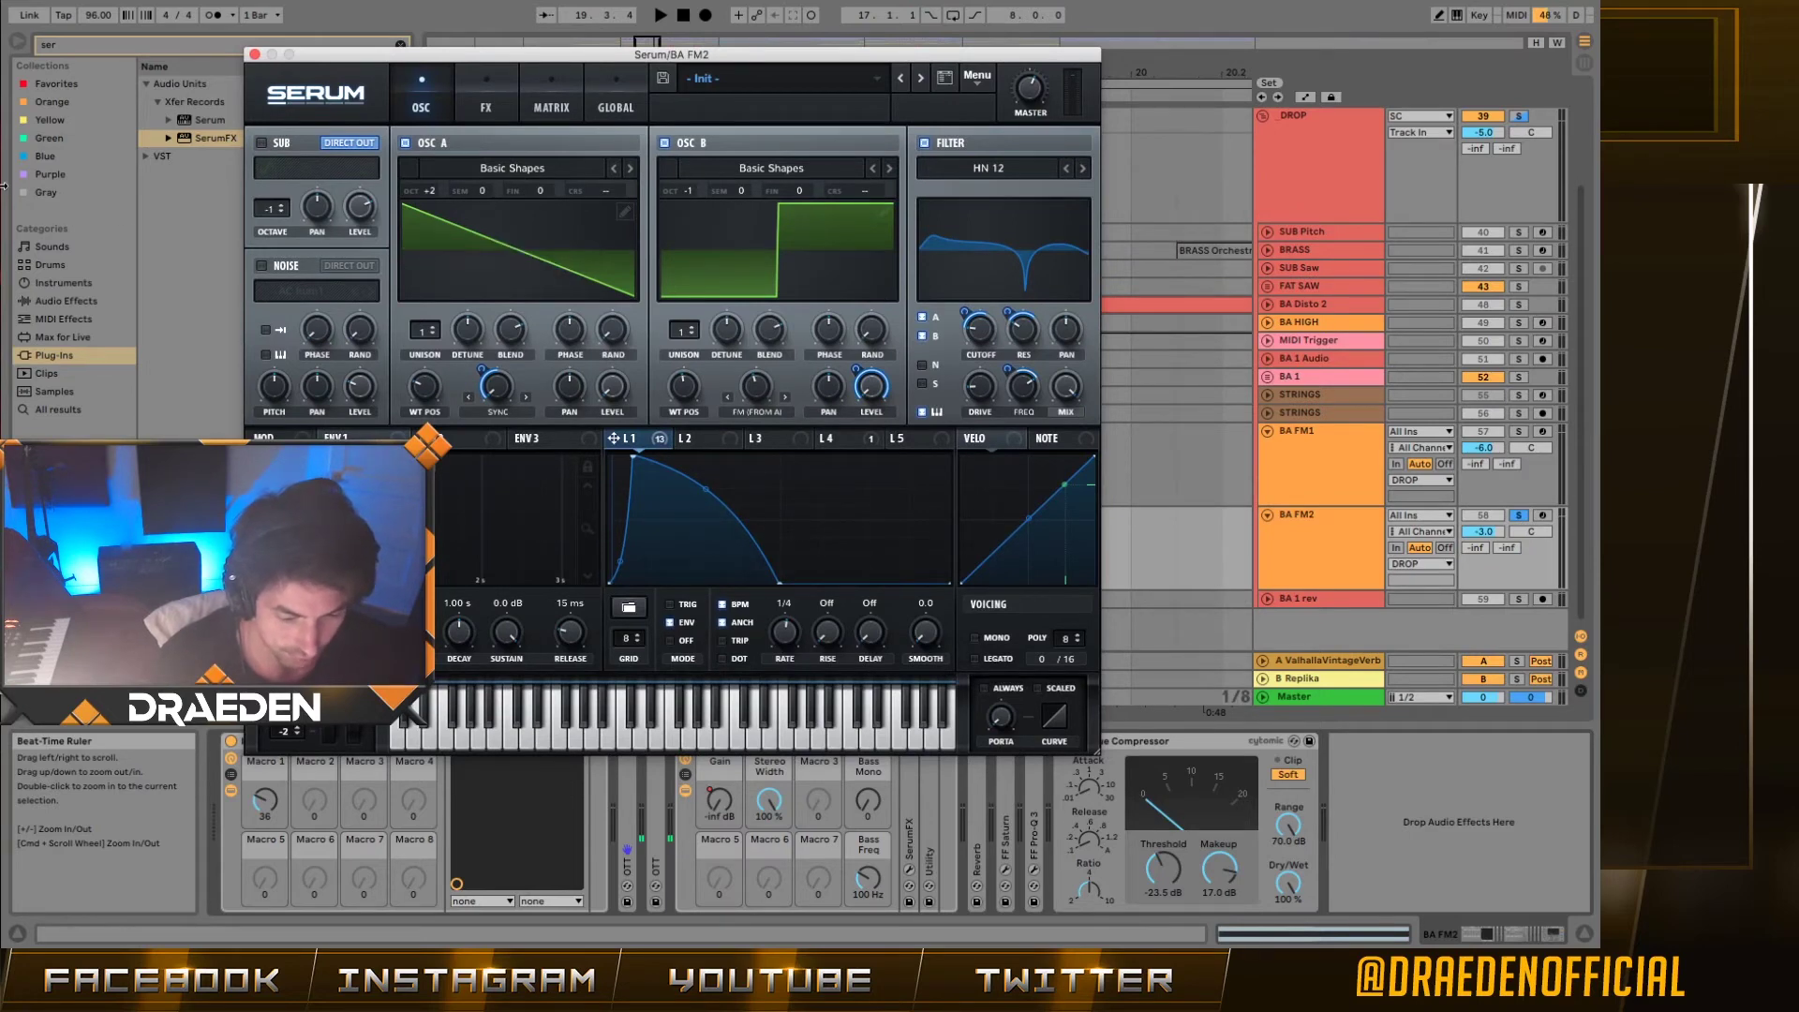
{"action": "key", "text": "space"}
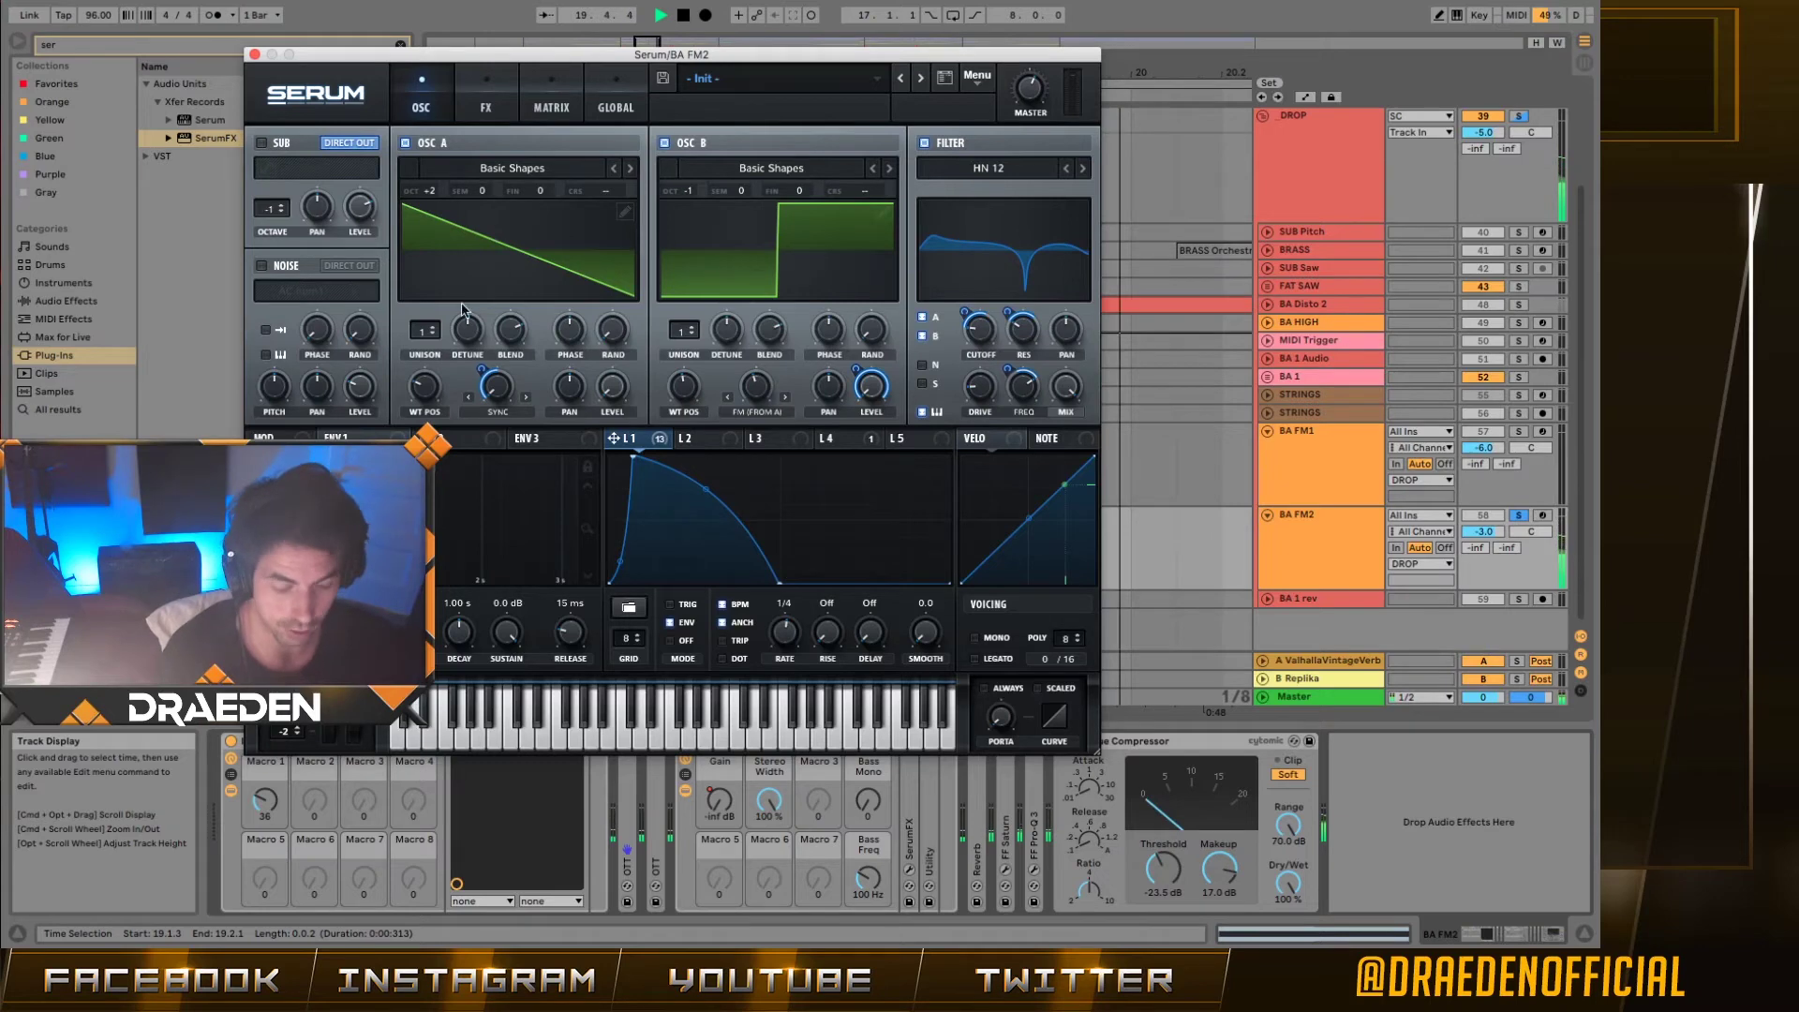
{"action": "mouse_move", "coordinate": [437, 200]}
{"action": "left_mouse_down"}
{"action": "mouse_move", "coordinate": [438, 216]}
{"action": "mouse_move", "coordinate": [442, 185]}
{"action": "left_mouse_up"}
Step: Shift the Serum window upward, show its effects rack and enable the Filter effect
{"action": "left_click_drag", "start_coordinate": [816, 54], "coordinate": [816, 0]}
{"action": "left_click", "coordinate": [524, 39]}
{"action": "left_click", "coordinate": [504, 39]}
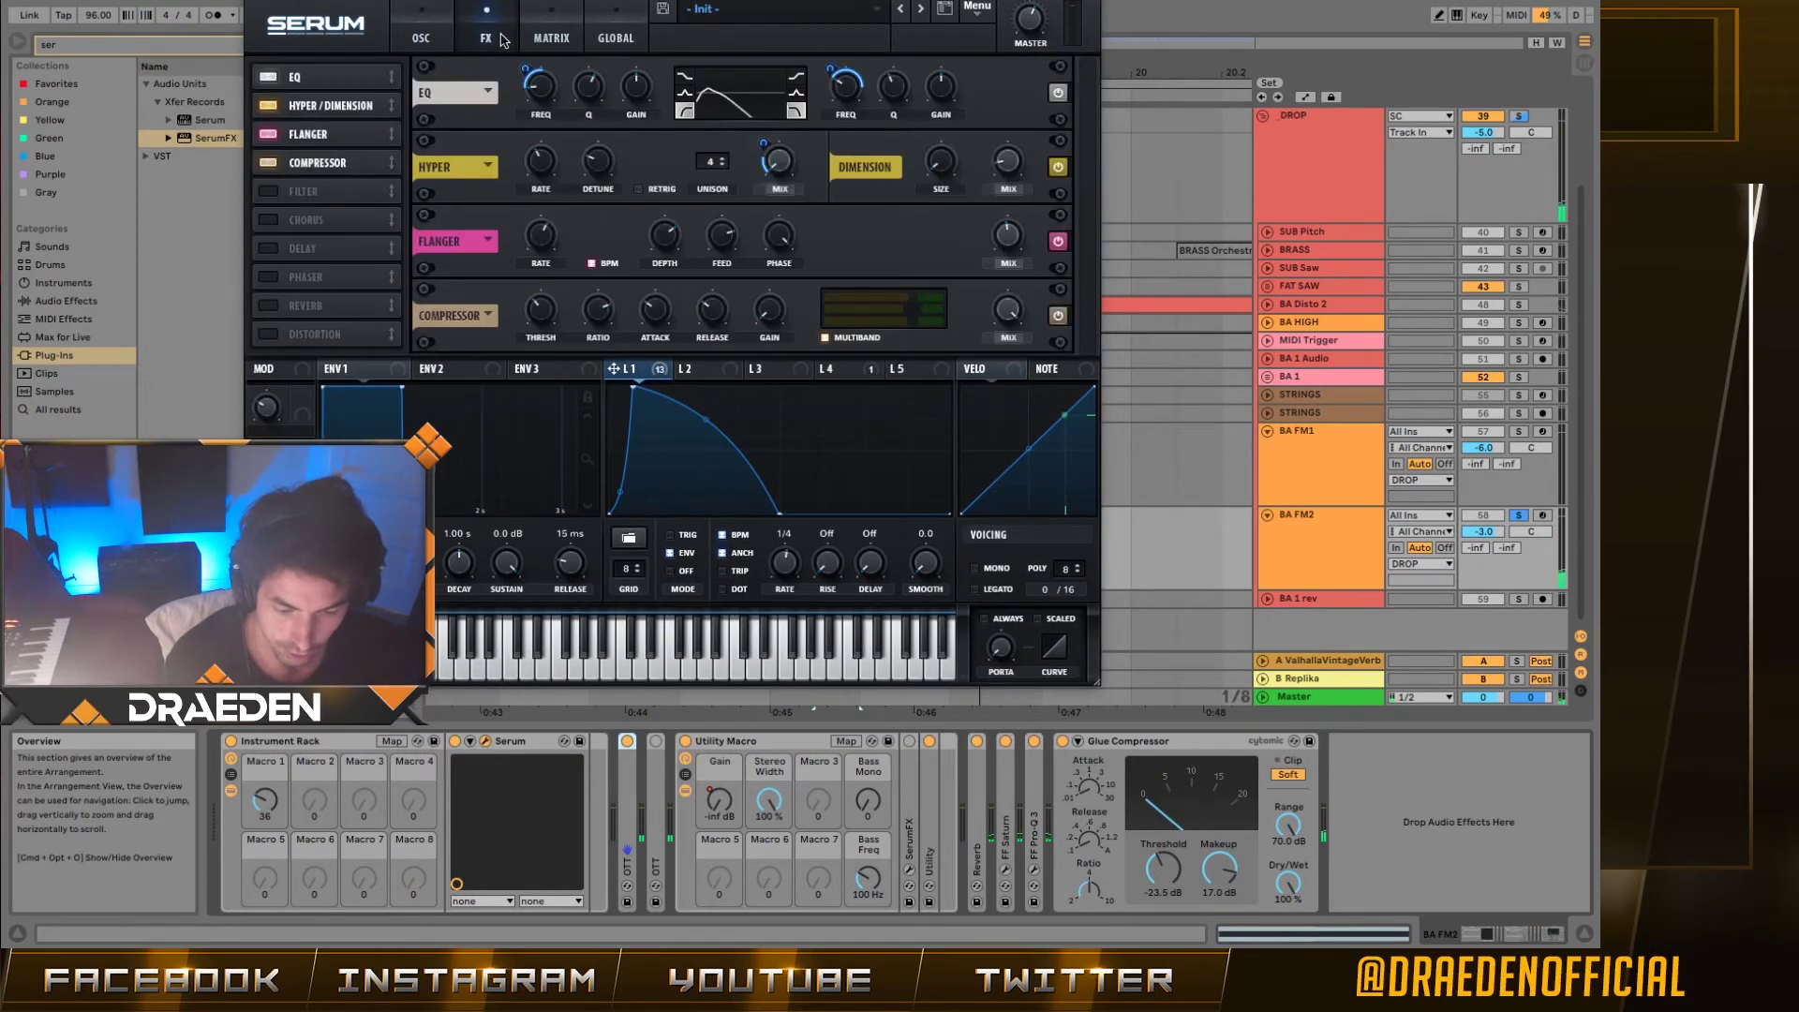
{"action": "left_click", "coordinate": [305, 198]}
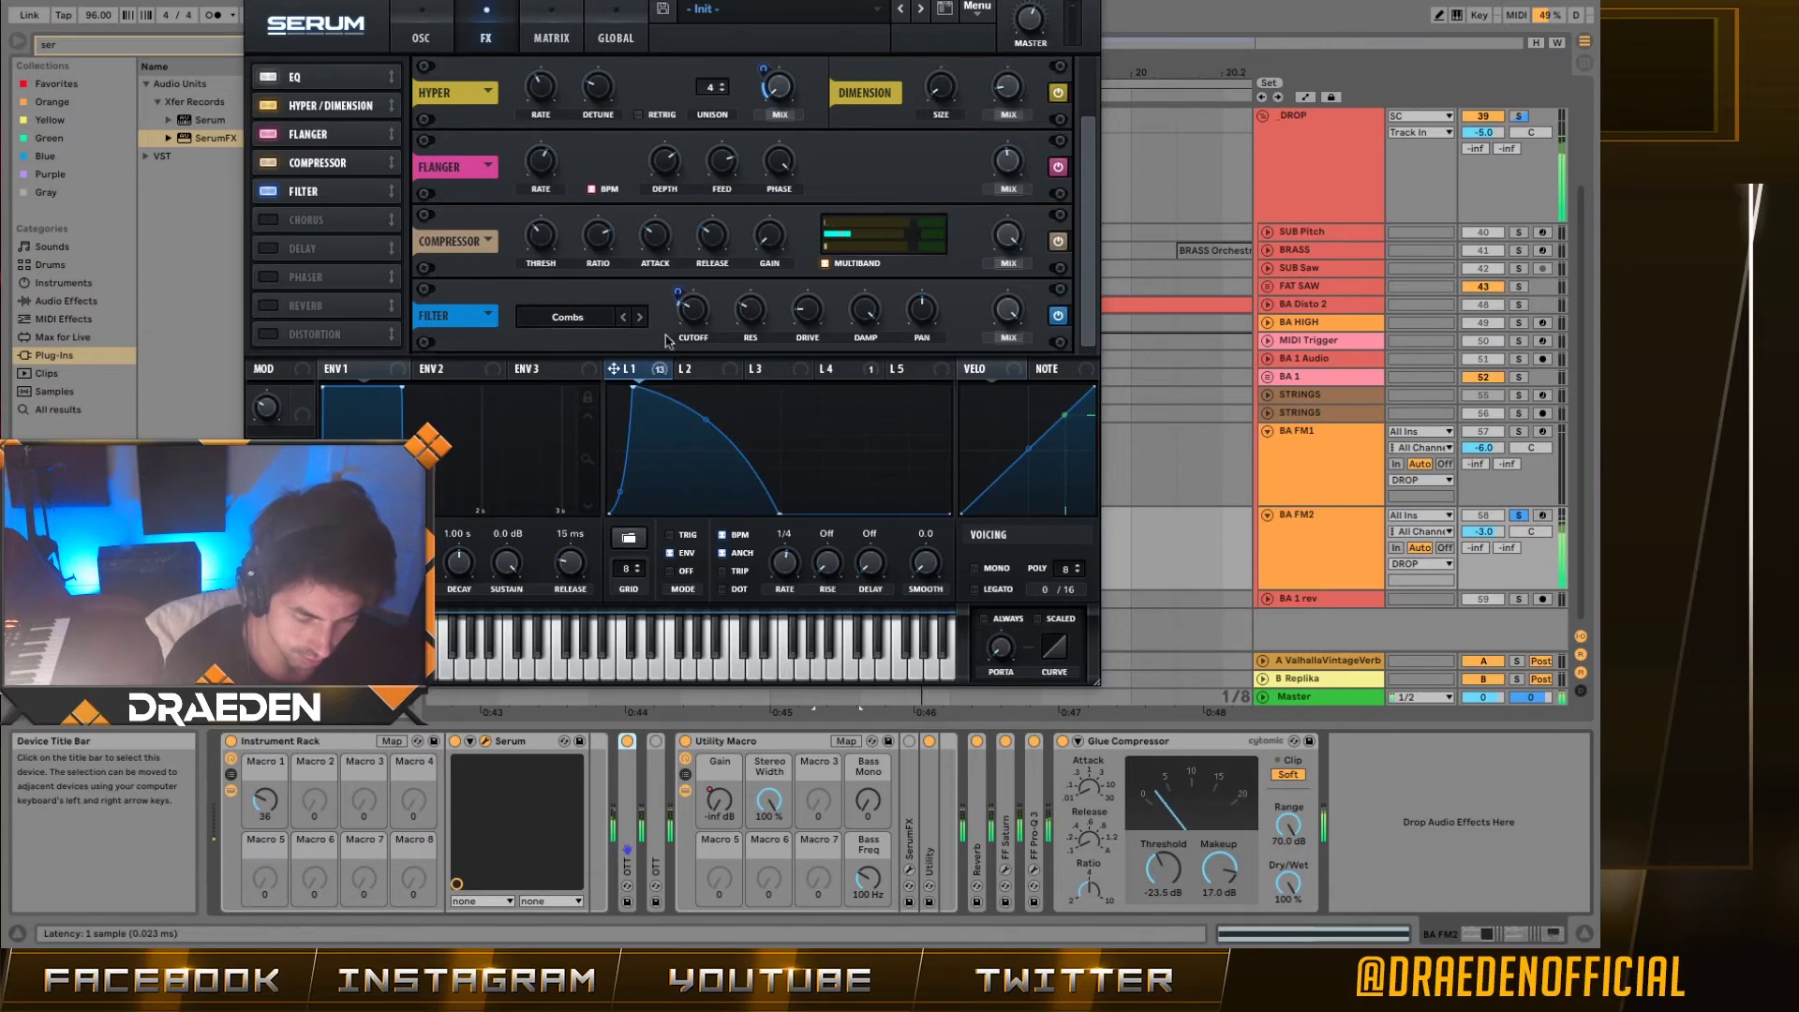
Step: Set oscillator A's semitone offset to +7 and return to Serum's effects rack
{"action": "left_click", "coordinate": [438, 47]}
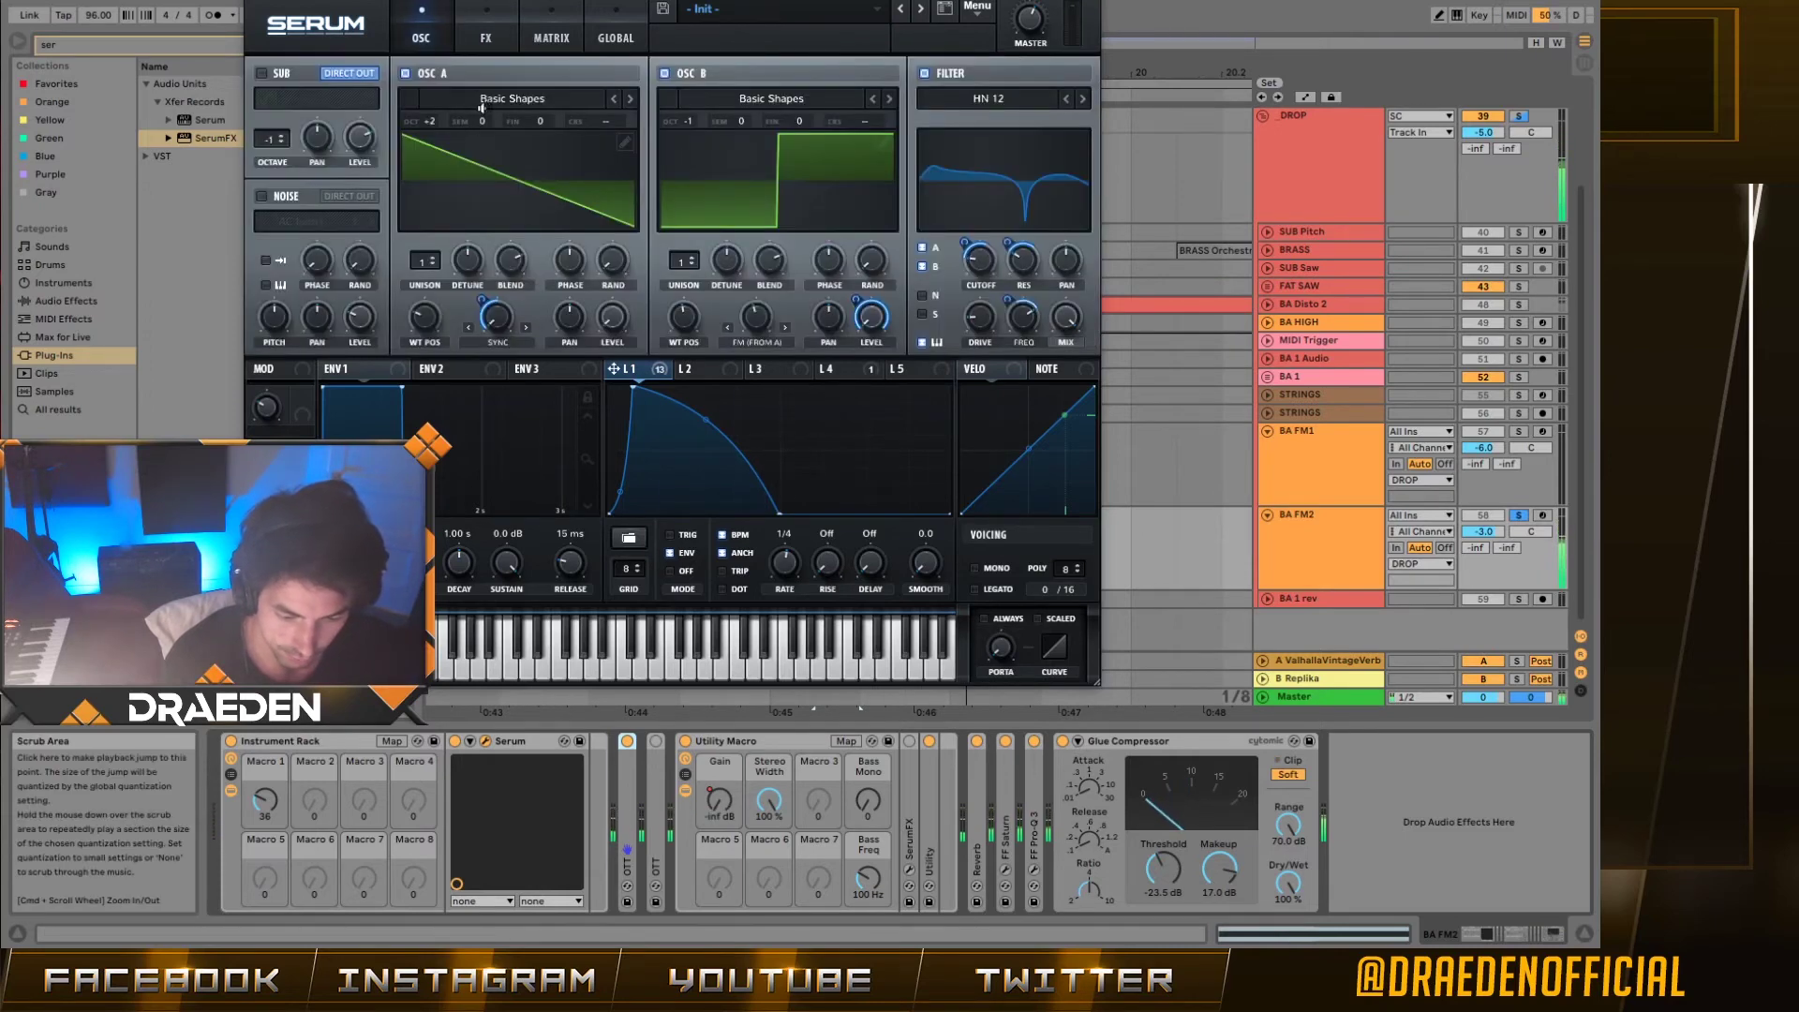
{"action": "left_click_drag", "start_coordinate": [480, 121], "coordinate": [504, 89]}
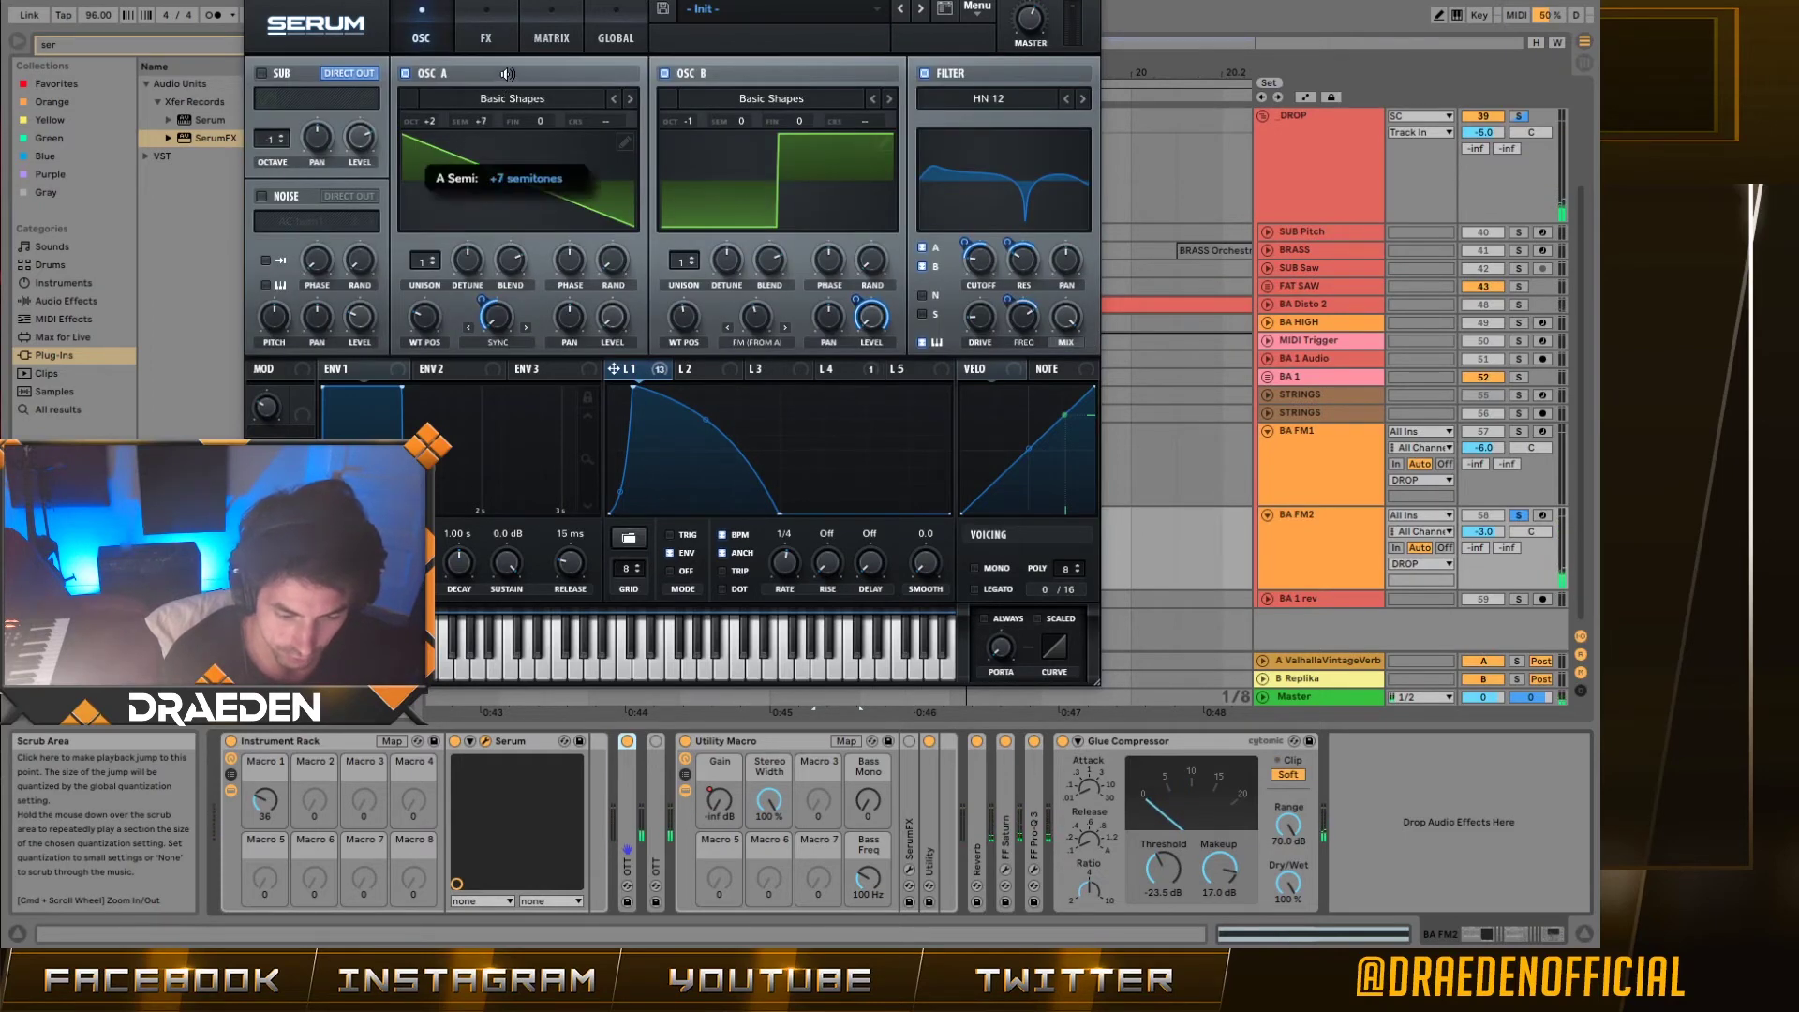
{"action": "left_click", "coordinate": [485, 37]}
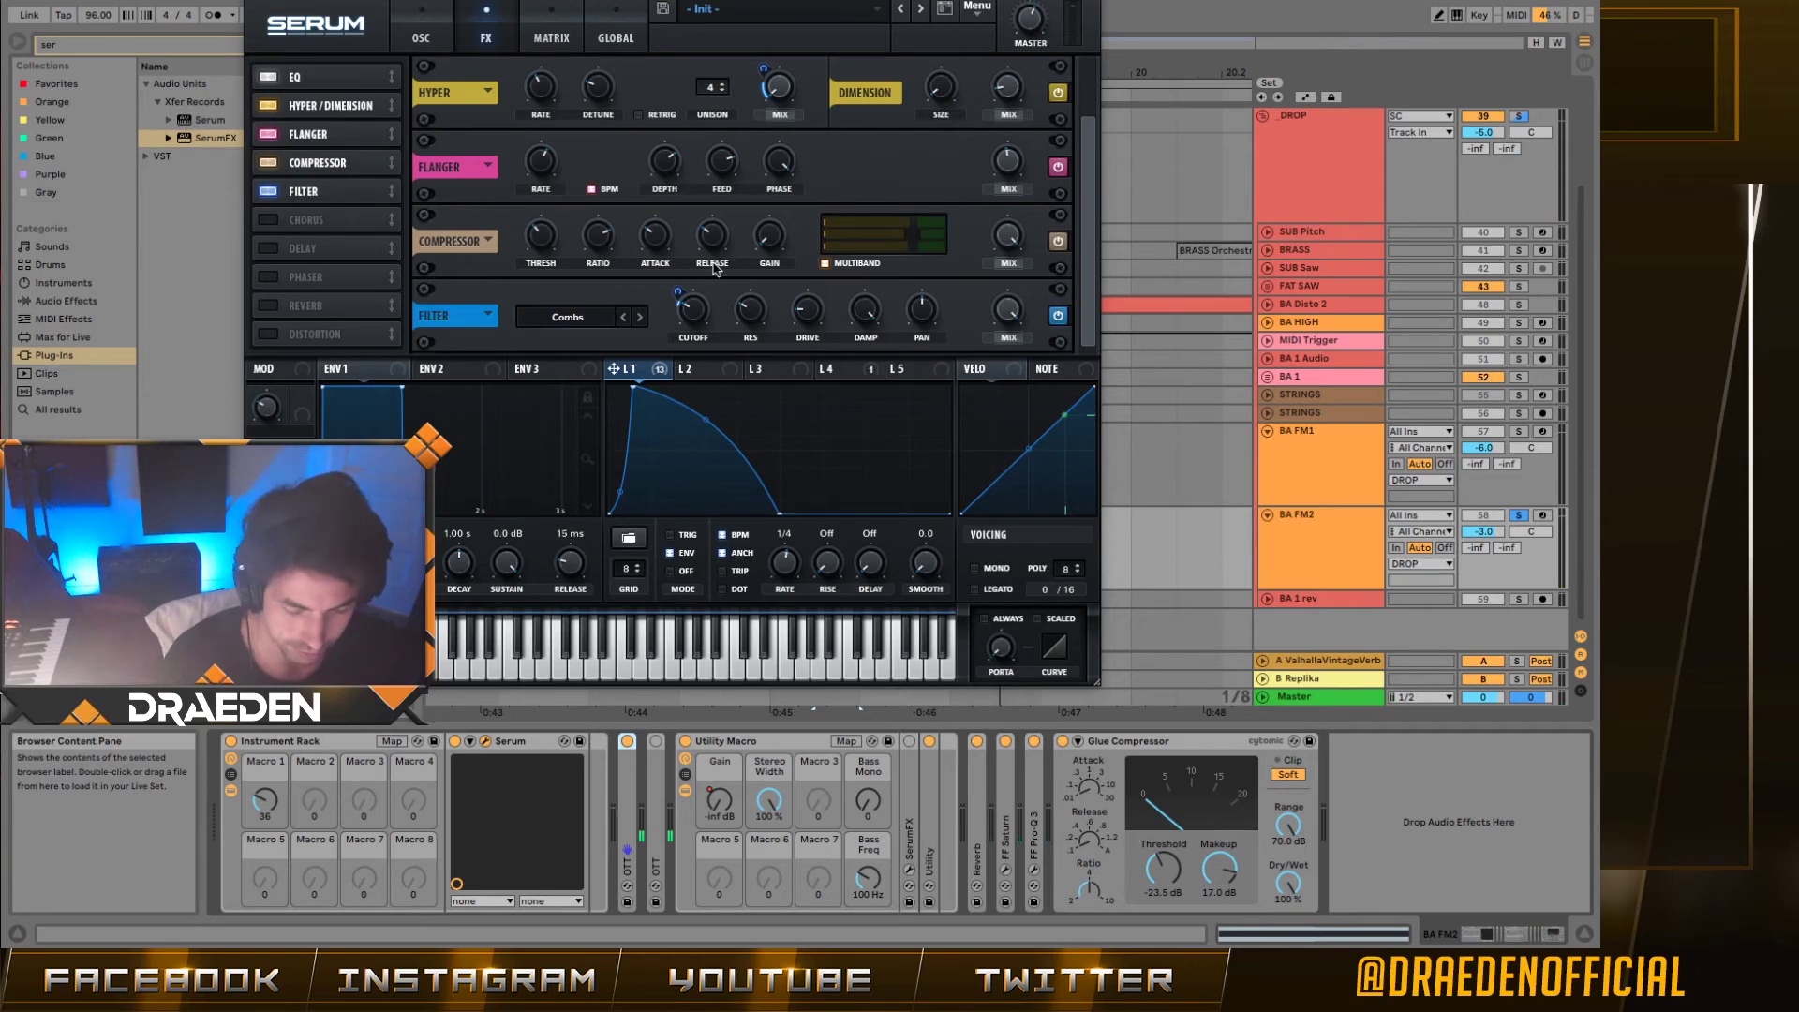
Step: Toggle Serum's Filter effect off and on, and change its filter type to Reverb
{"action": "left_click", "coordinate": [273, 190]}
{"action": "left_click", "coordinate": [274, 190]}
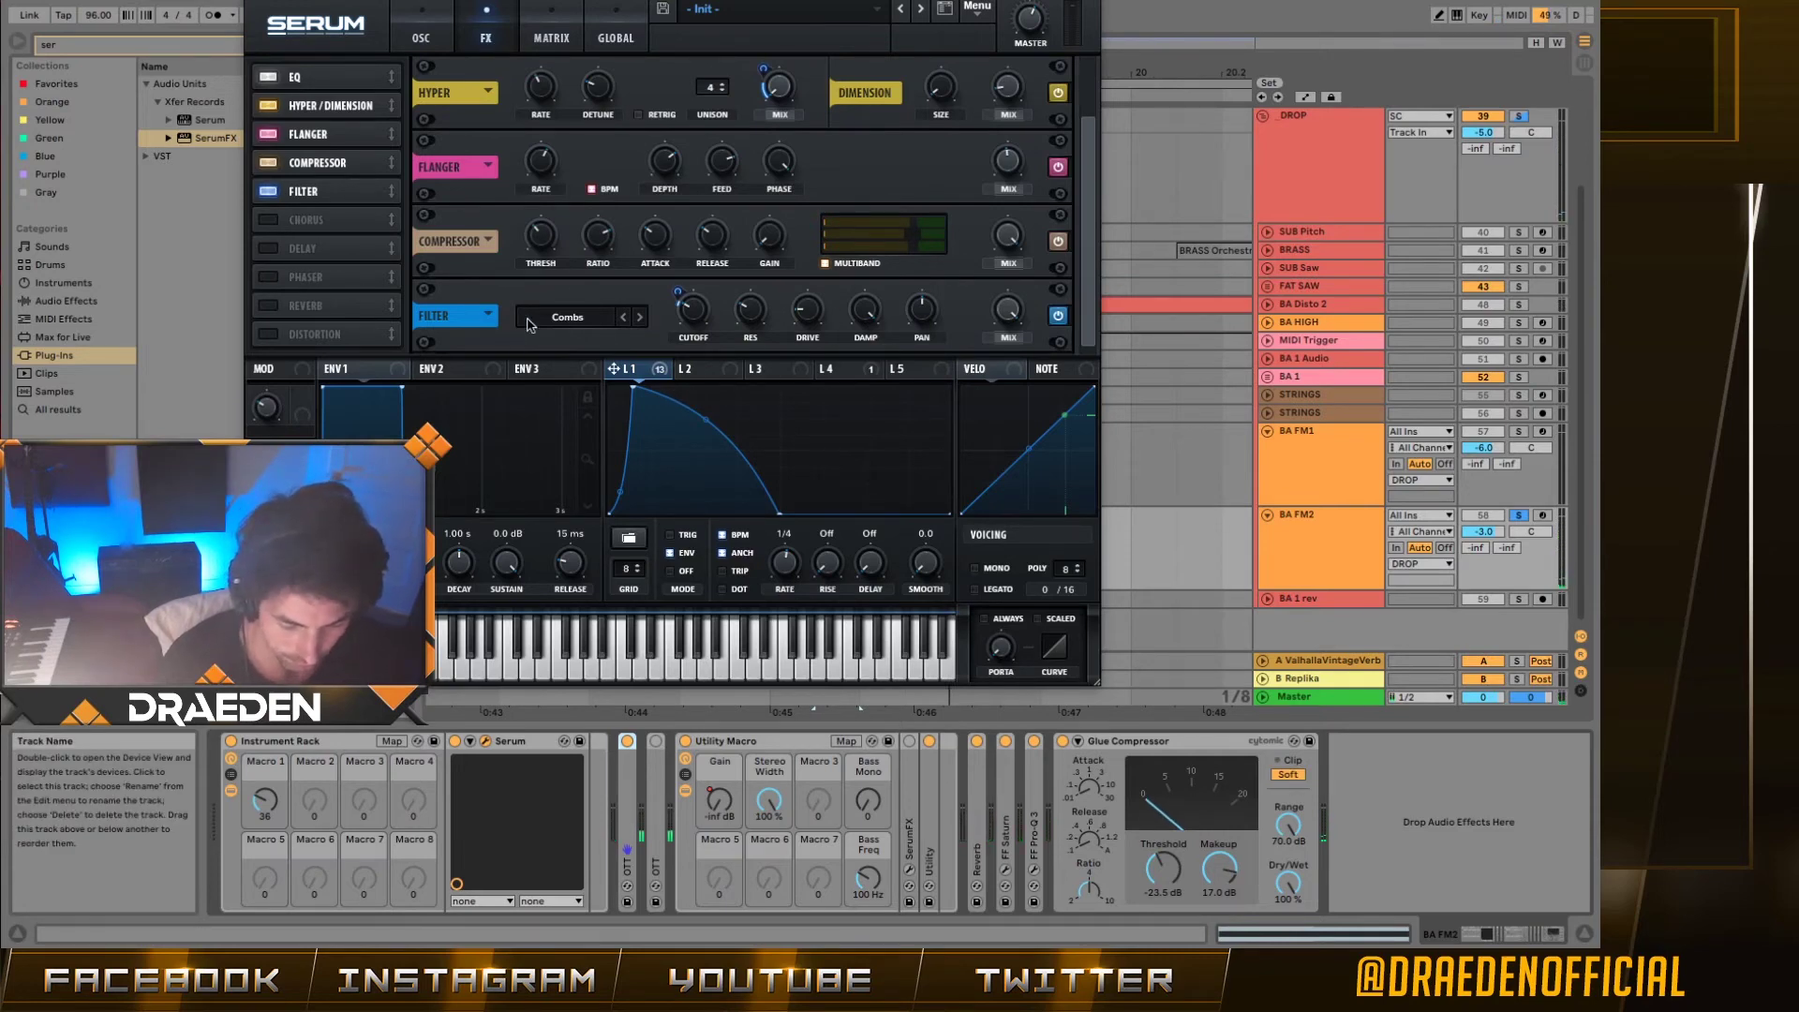
{"action": "left_click", "coordinate": [576, 322]}
{"action": "mouse_move", "coordinate": [581, 390]}
{"action": "left_click", "coordinate": [737, 577]}
Step: Adjust the Filter effect's cutoff while listening, with the Reverb device on BA FM2 disabled
{"action": "mouse_move", "coordinate": [700, 336]}
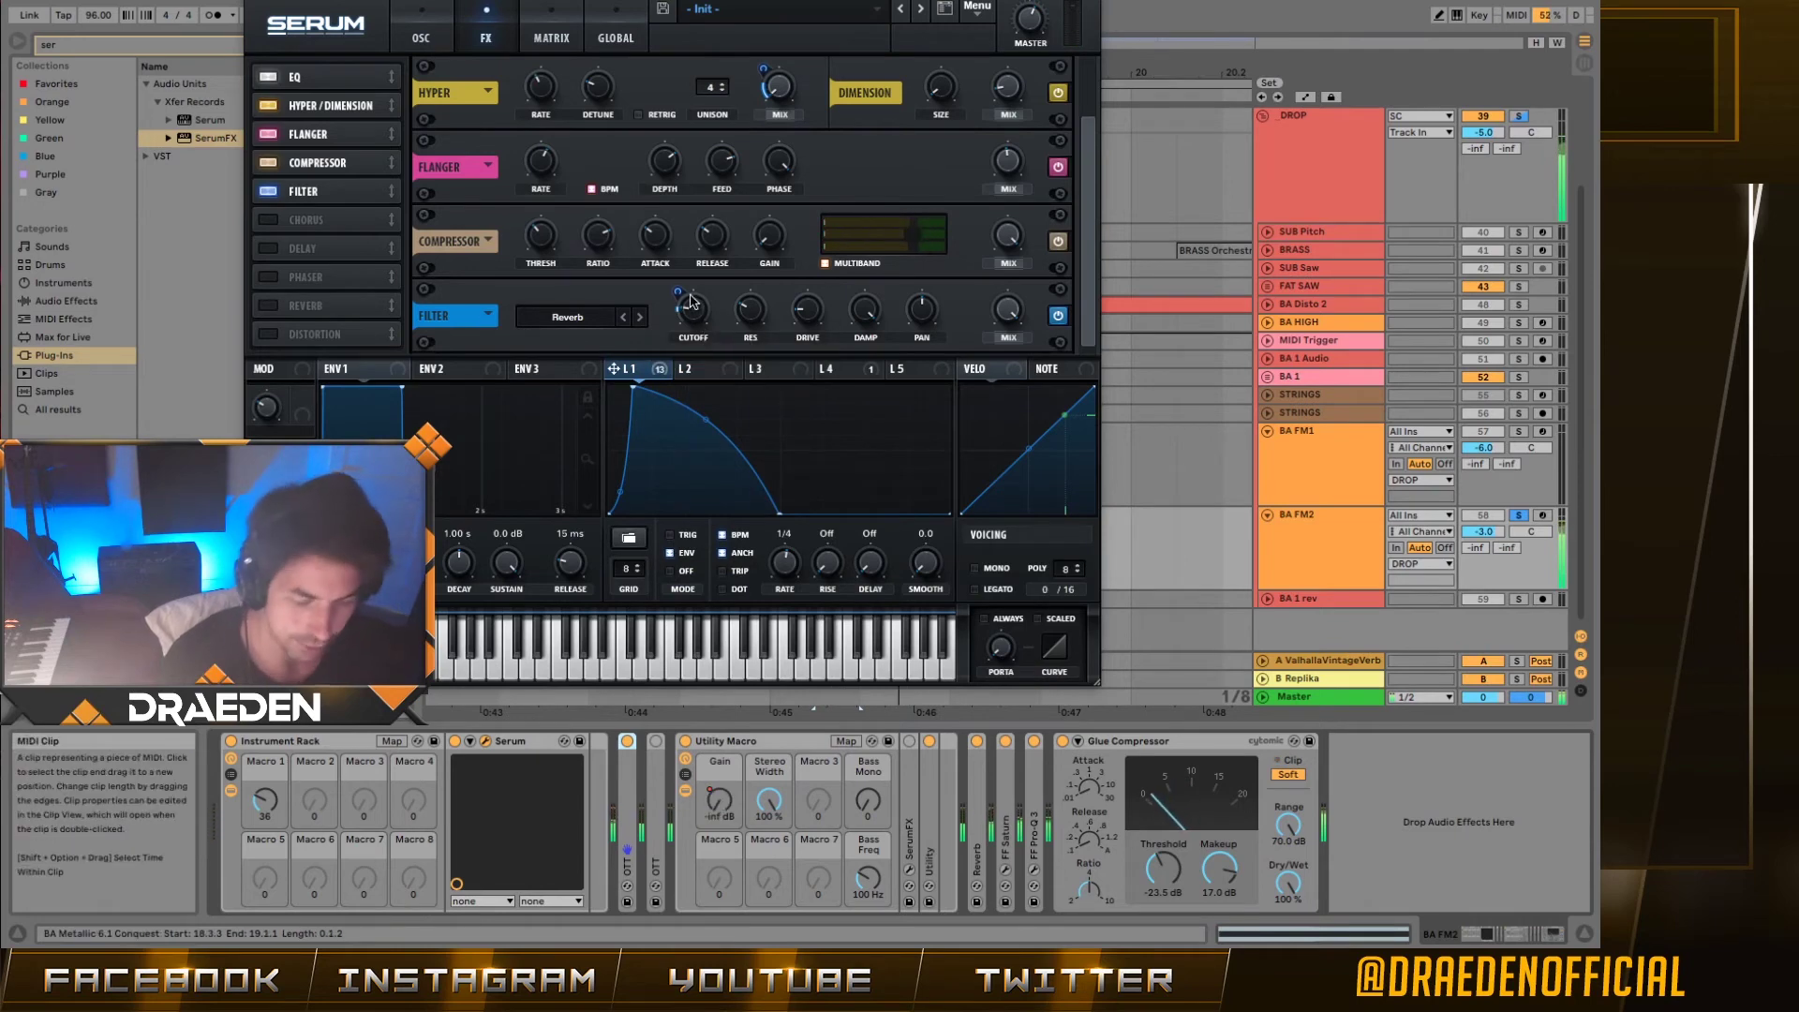
{"action": "left_click_drag", "start_coordinate": [694, 310], "coordinate": [702, 348]}
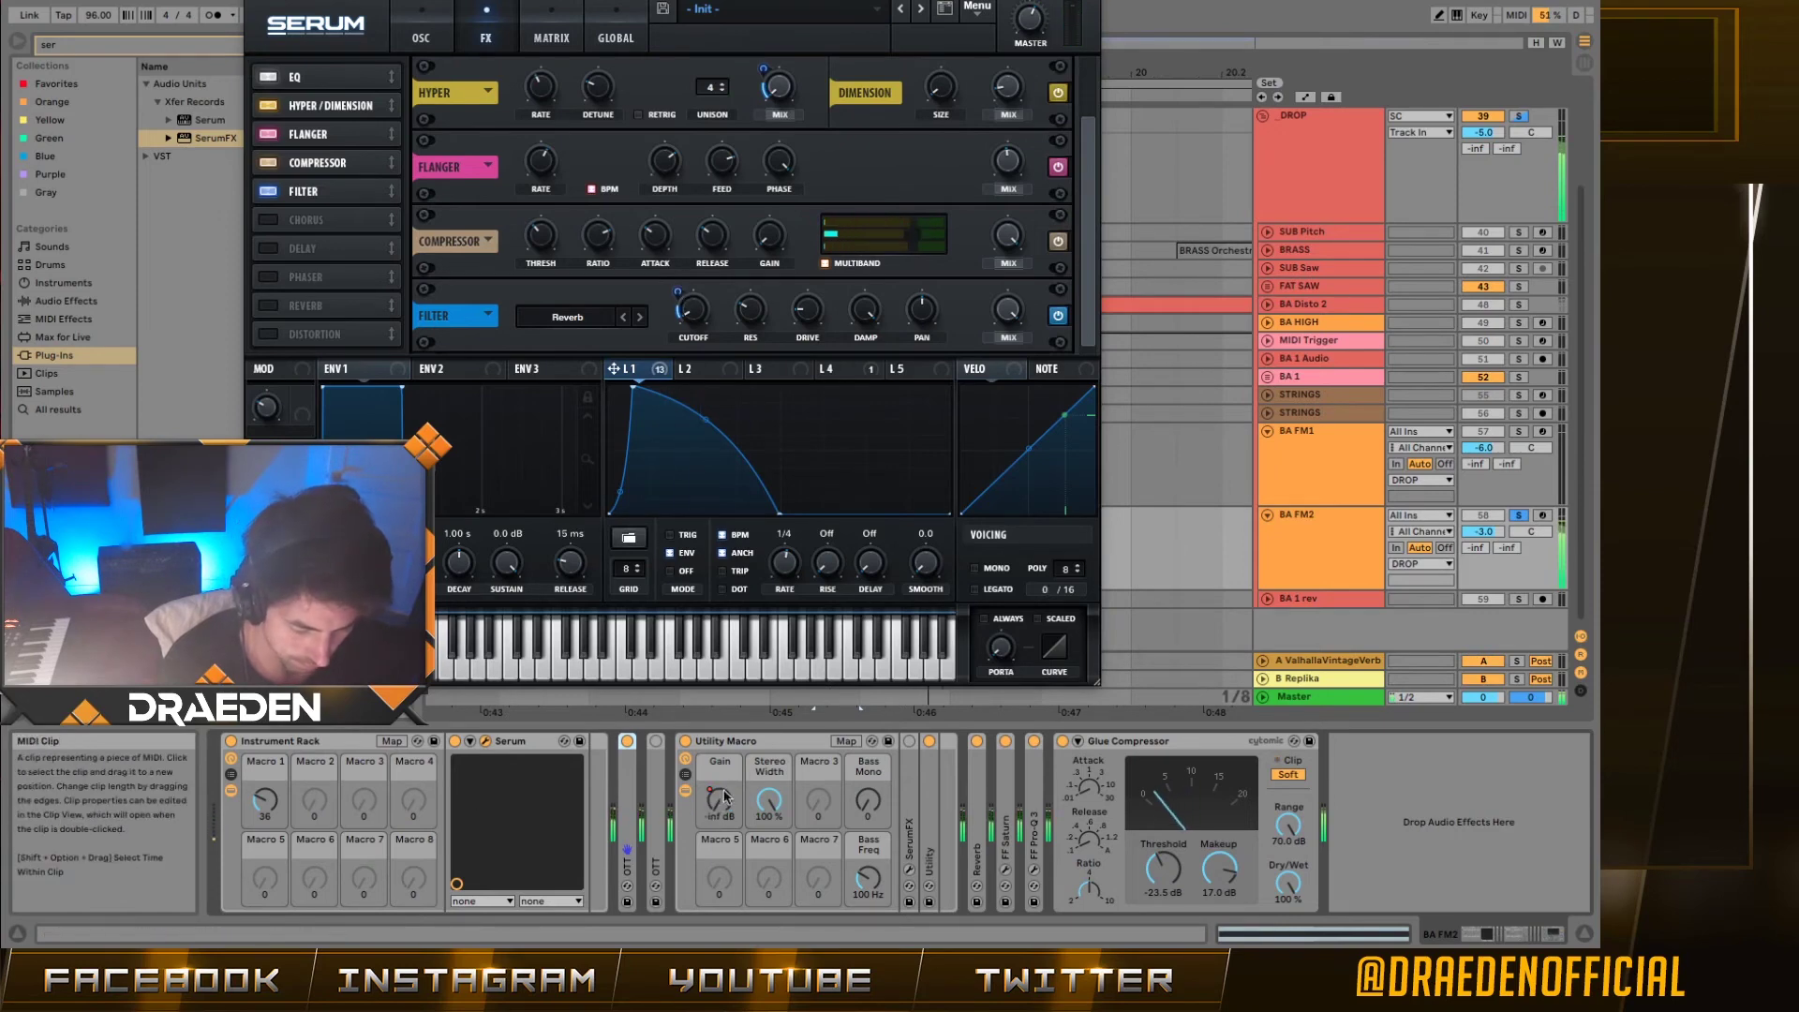
{"action": "left_click", "coordinate": [977, 742]}
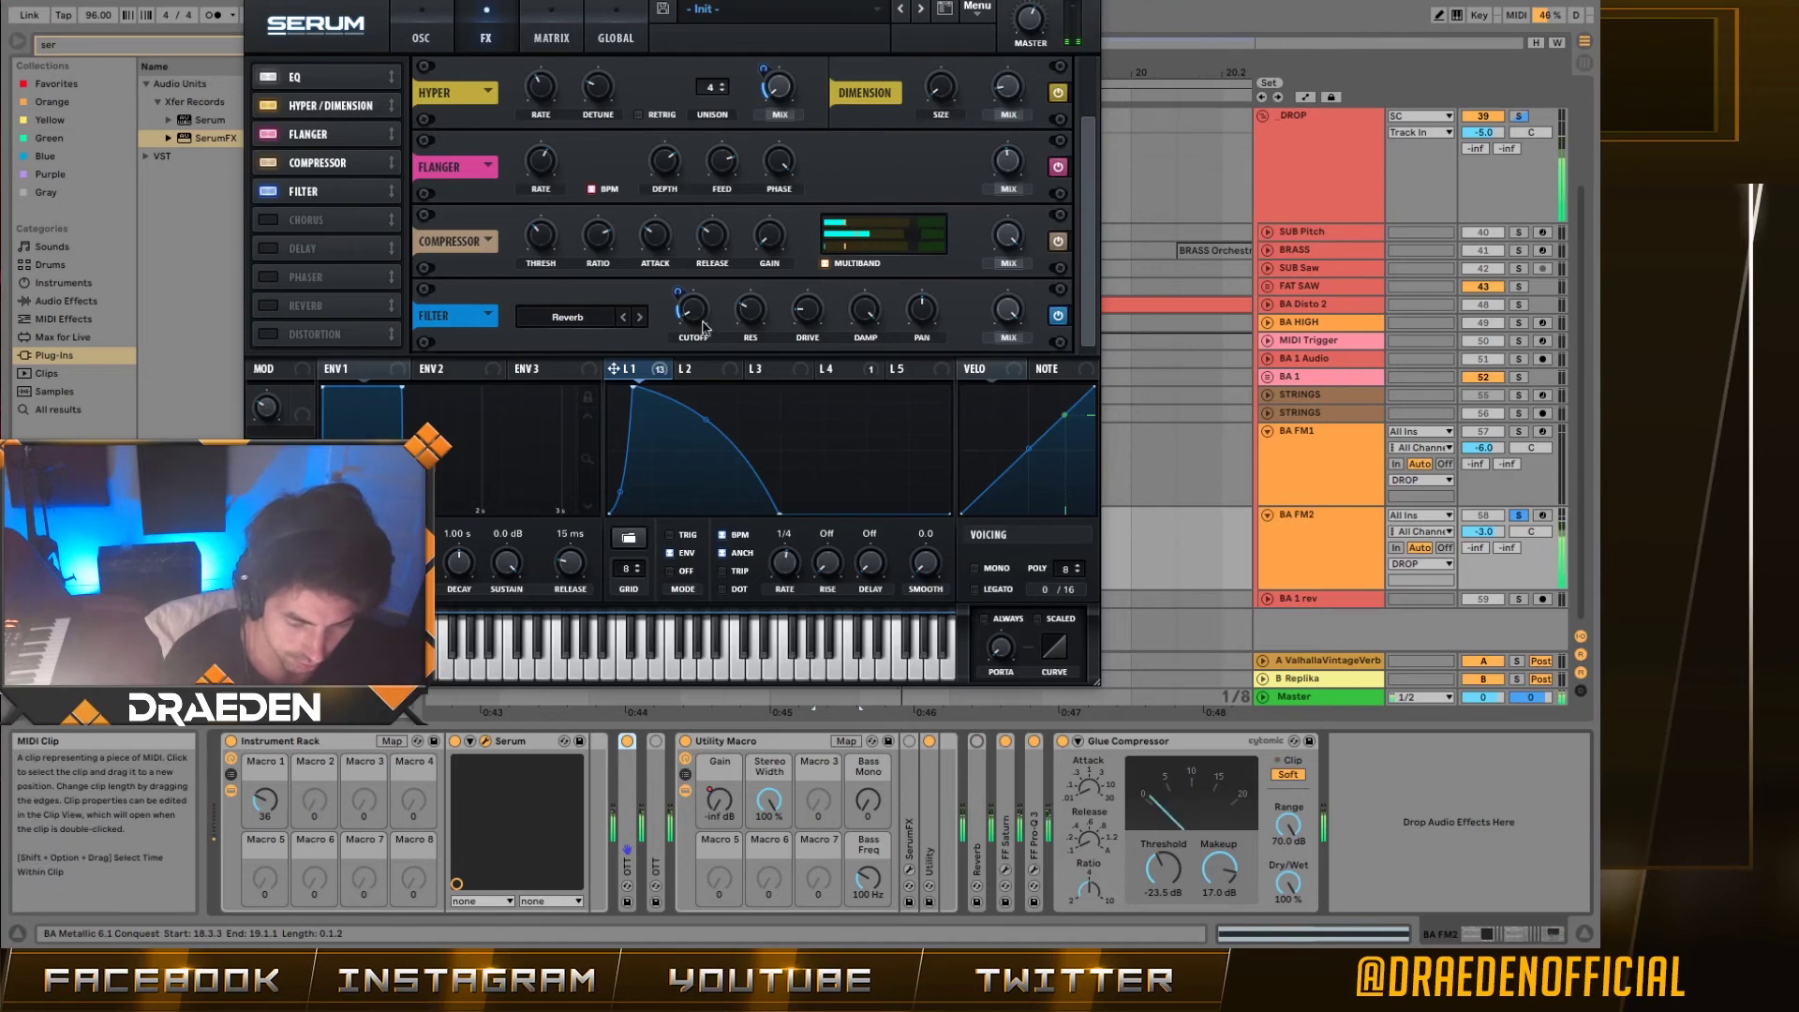
{"action": "mouse_move", "coordinate": [709, 287]}
{"action": "left_mouse_down"}
{"action": "mouse_move", "coordinate": [706, 305]}
{"action": "mouse_move", "coordinate": [686, 270]}
{"action": "left_mouse_up"}
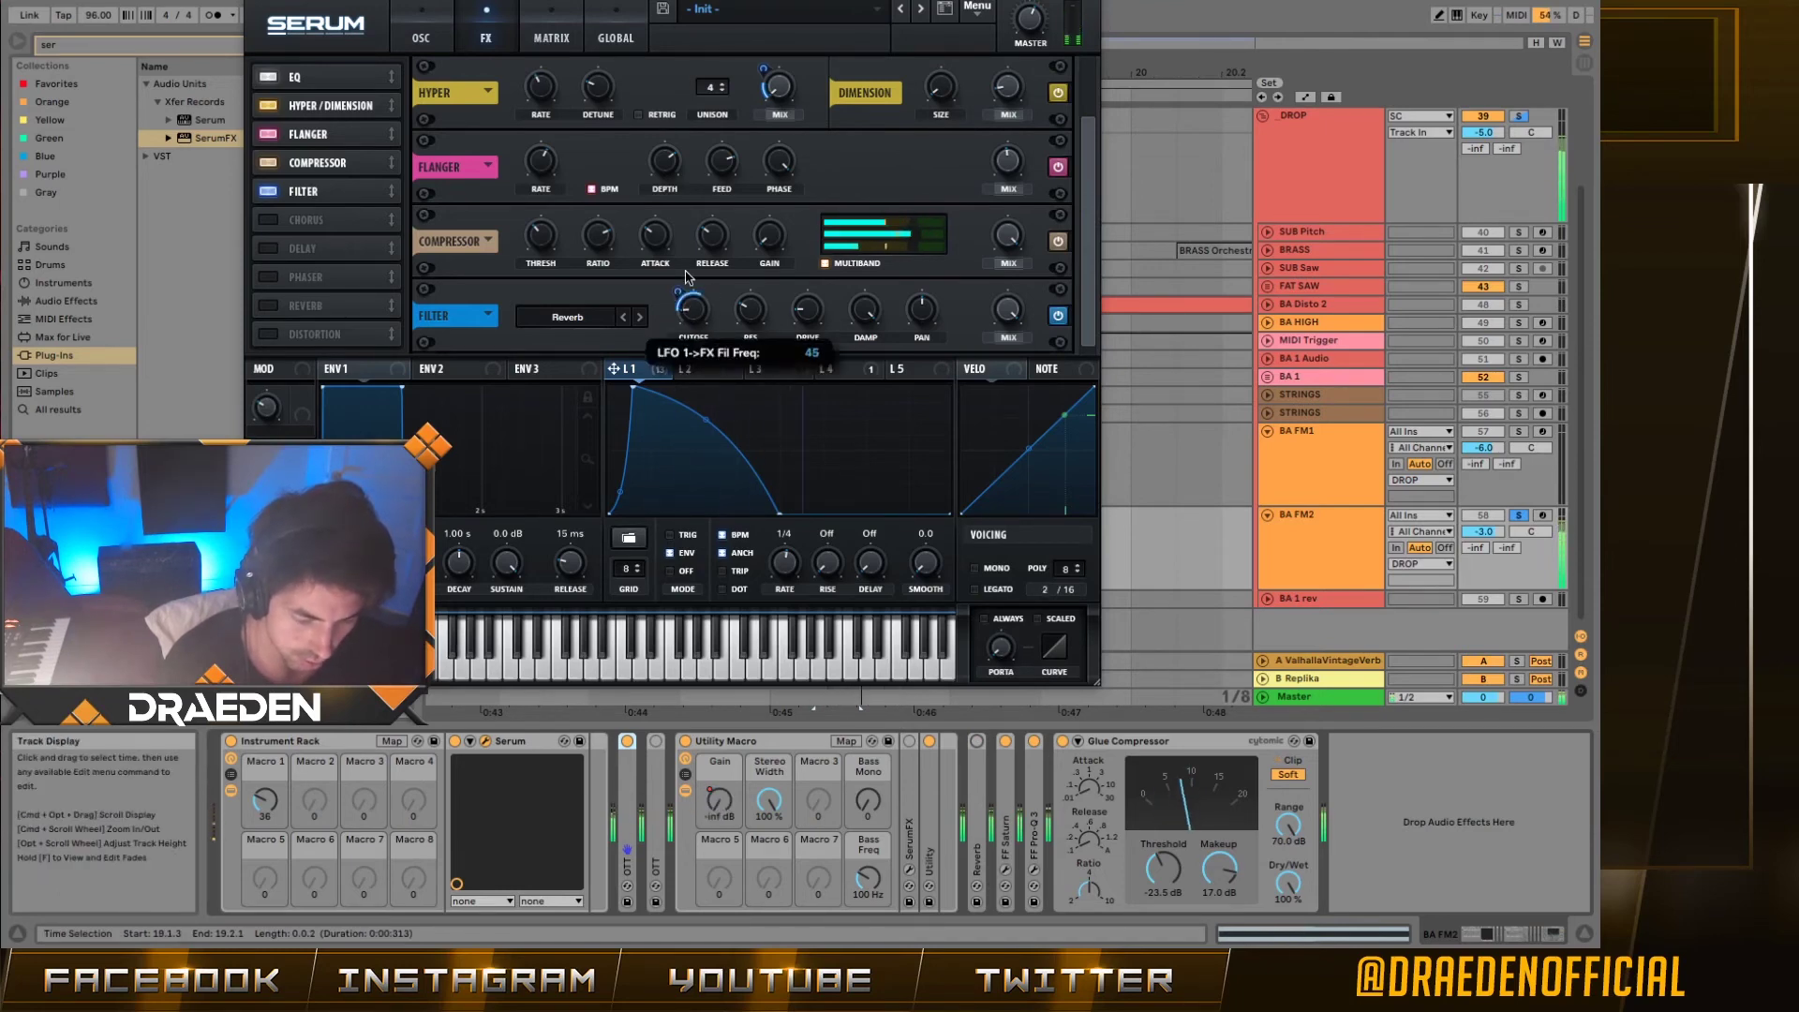
Step: Replace the LFO 1 modulation on the Filter effect's cutoff with LFO 2
{"action": "right_click", "coordinate": [718, 313]}
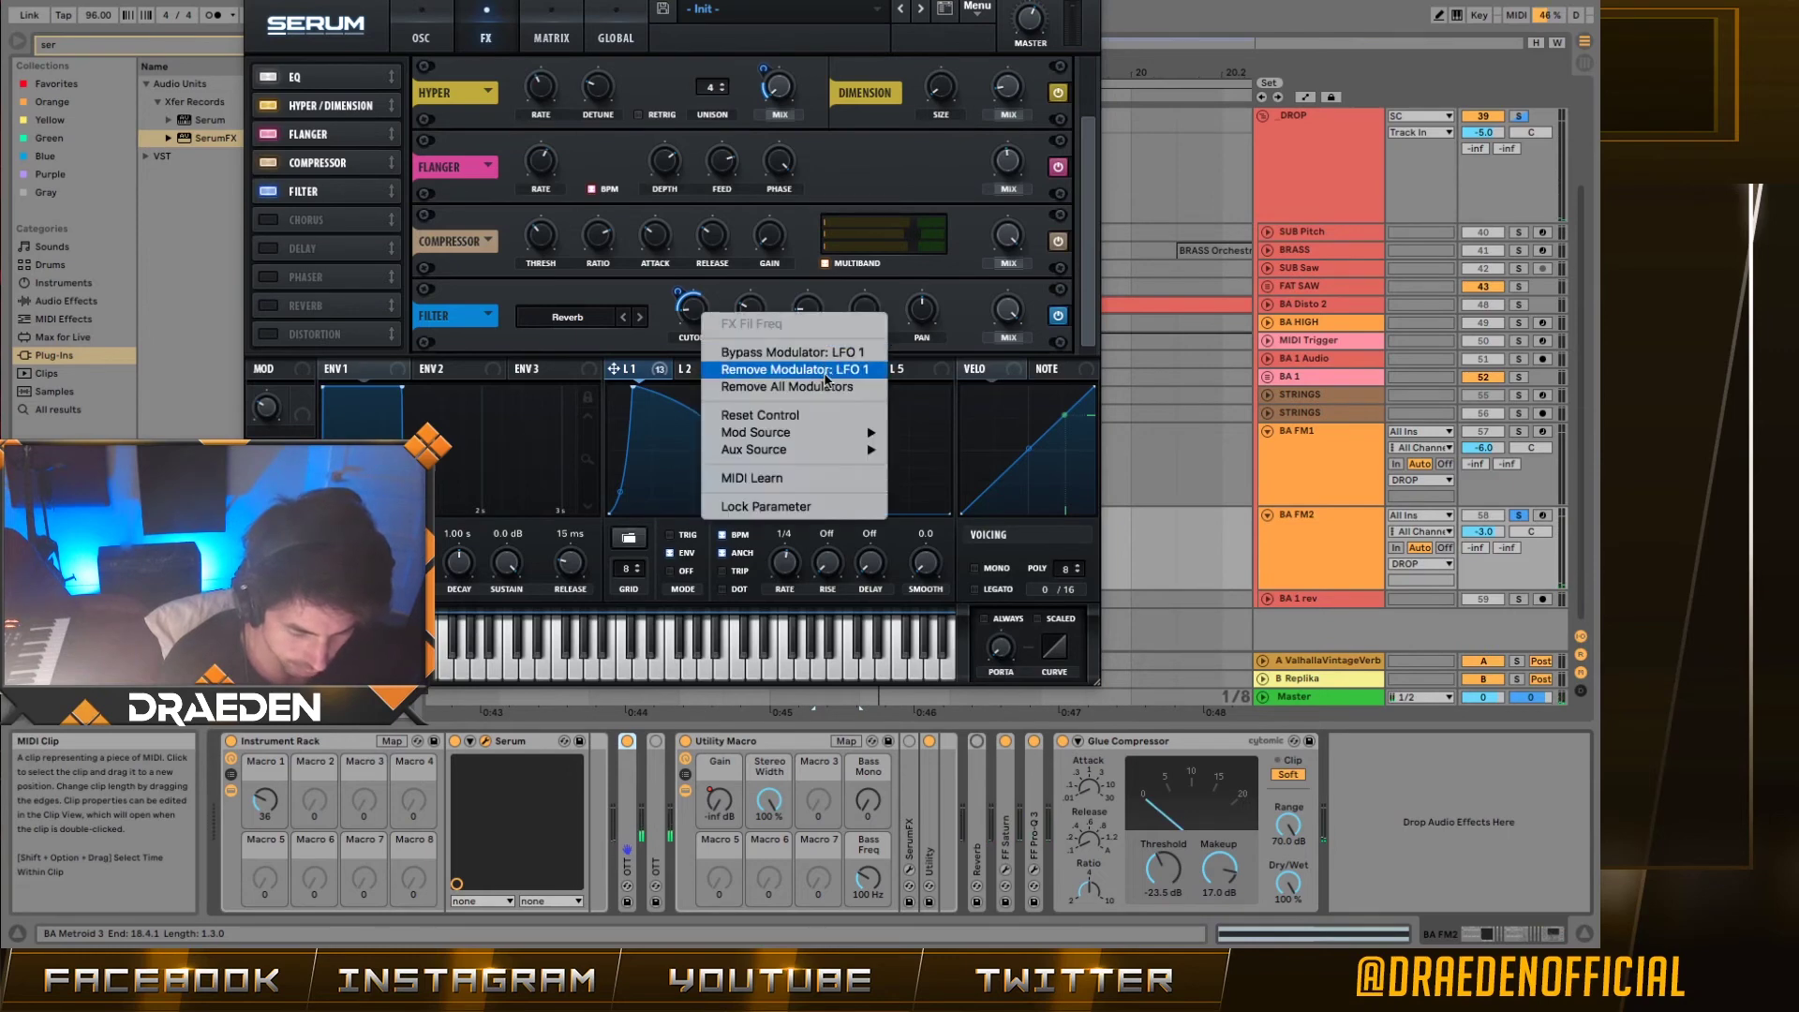
{"action": "left_click", "coordinate": [768, 384]}
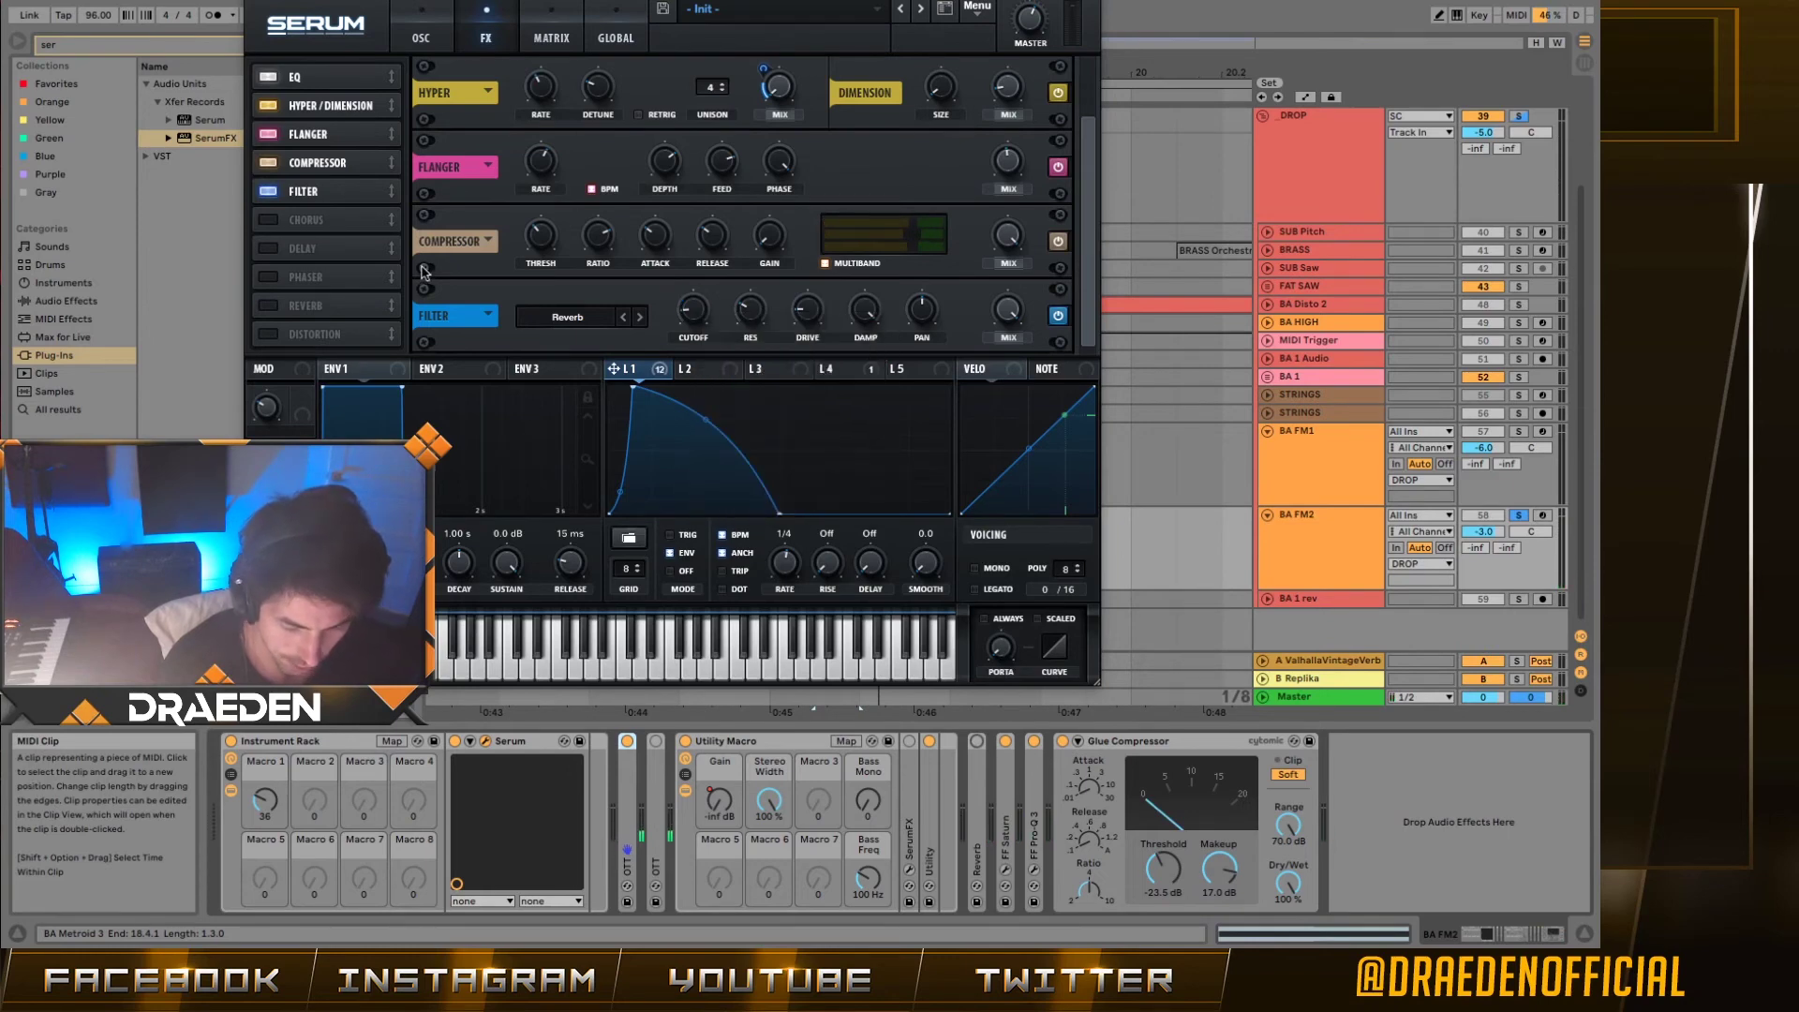
{"action": "left_click", "coordinate": [715, 371]}
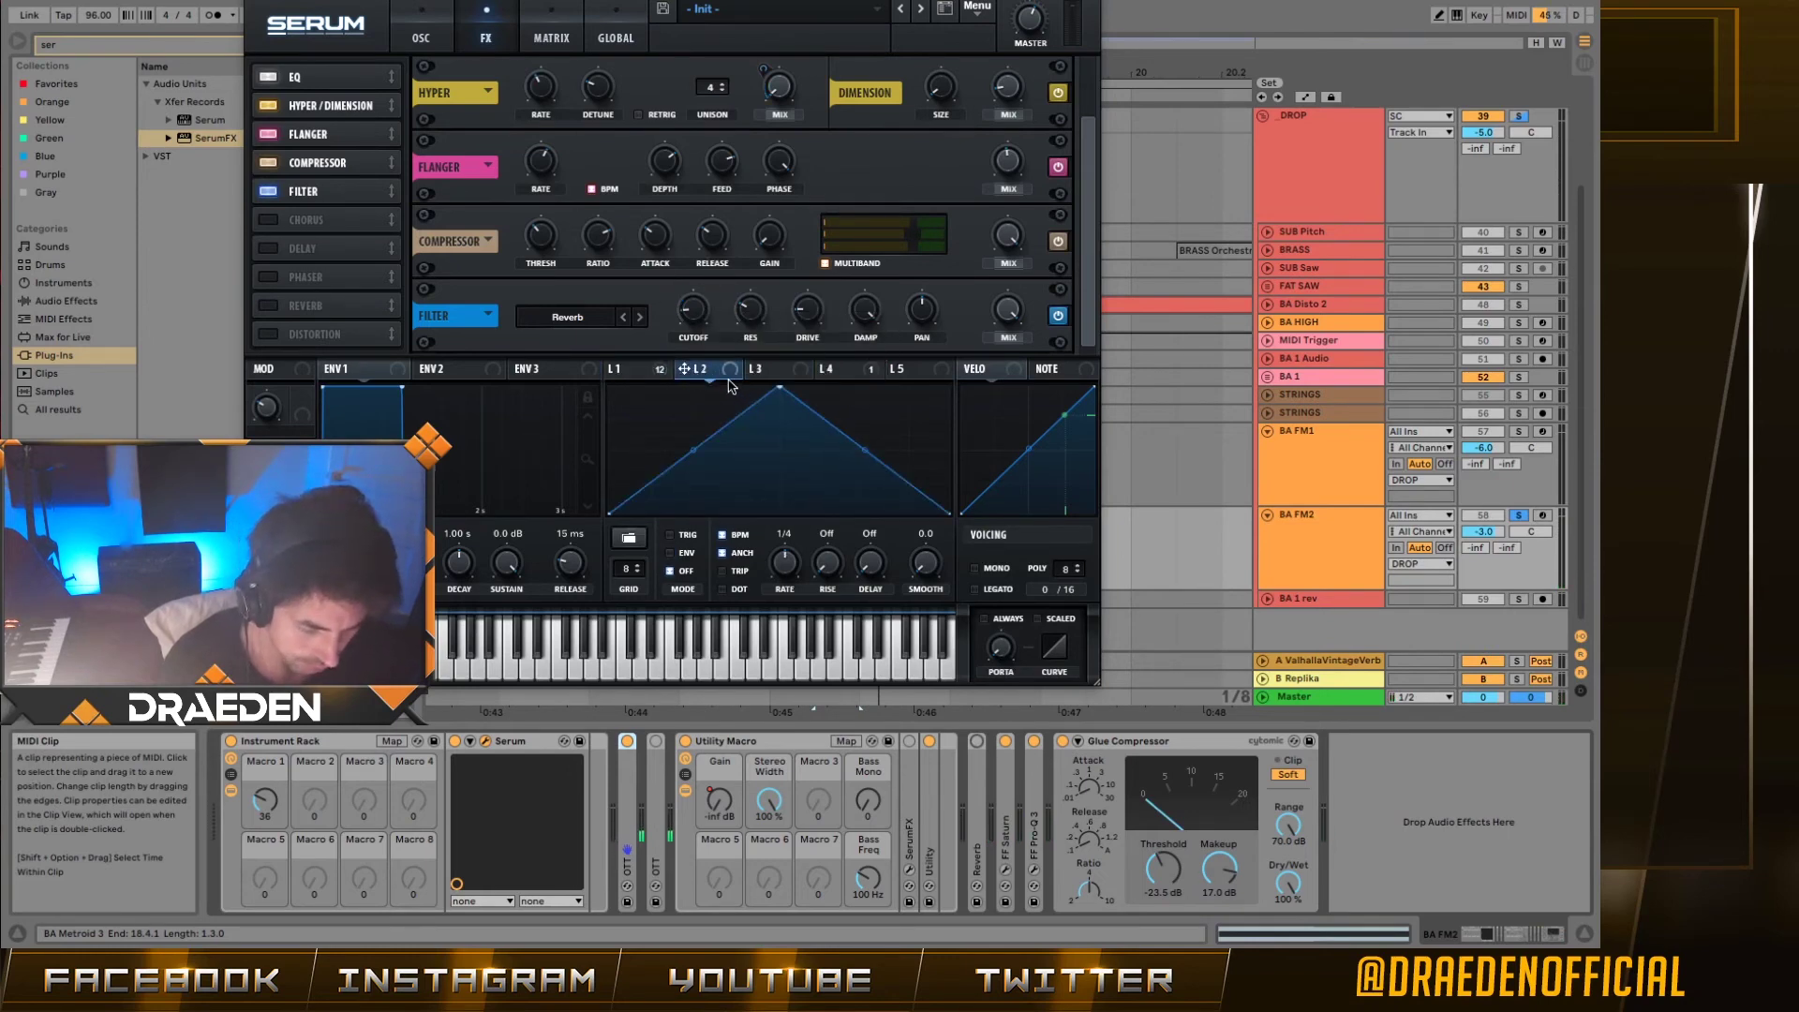
{"action": "left_click_drag", "start_coordinate": [730, 372], "coordinate": [693, 309]}
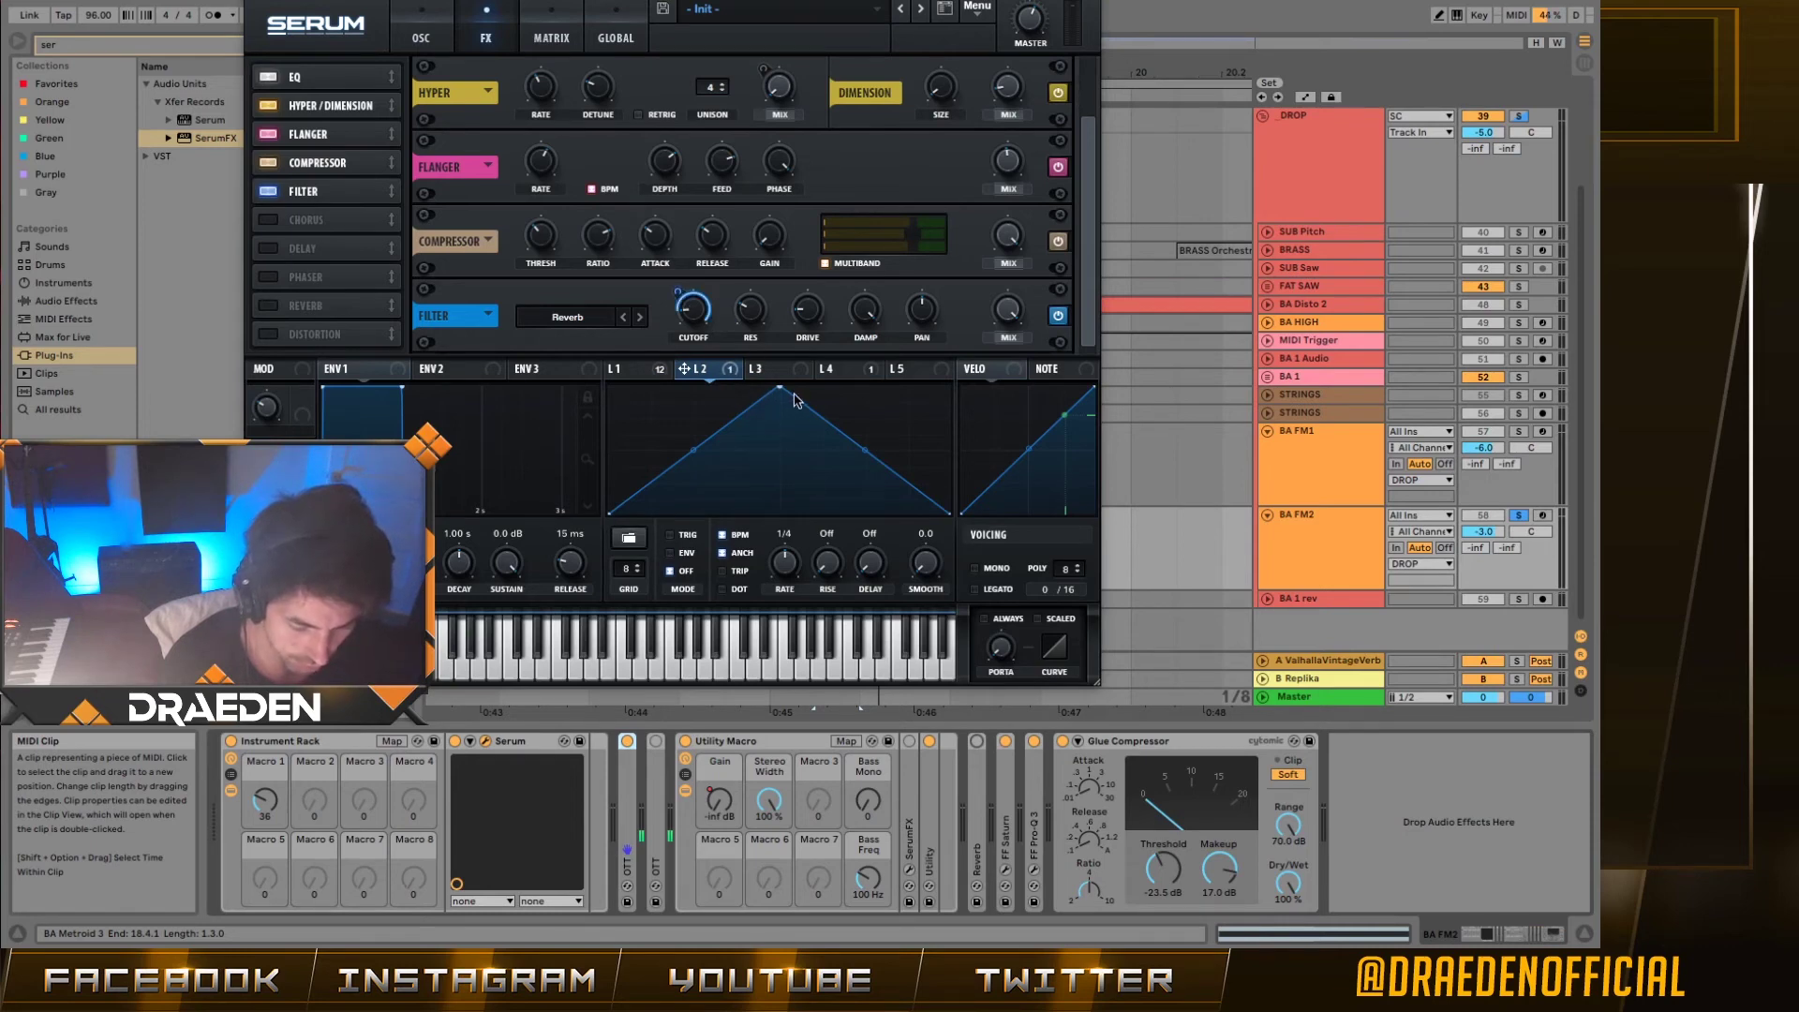
Step: Reshape LFO 2 into a steep curved decay from its peak at the start, and set it to trigger mode
{"action": "left_click_drag", "start_coordinate": [787, 397], "coordinate": [611, 389]}
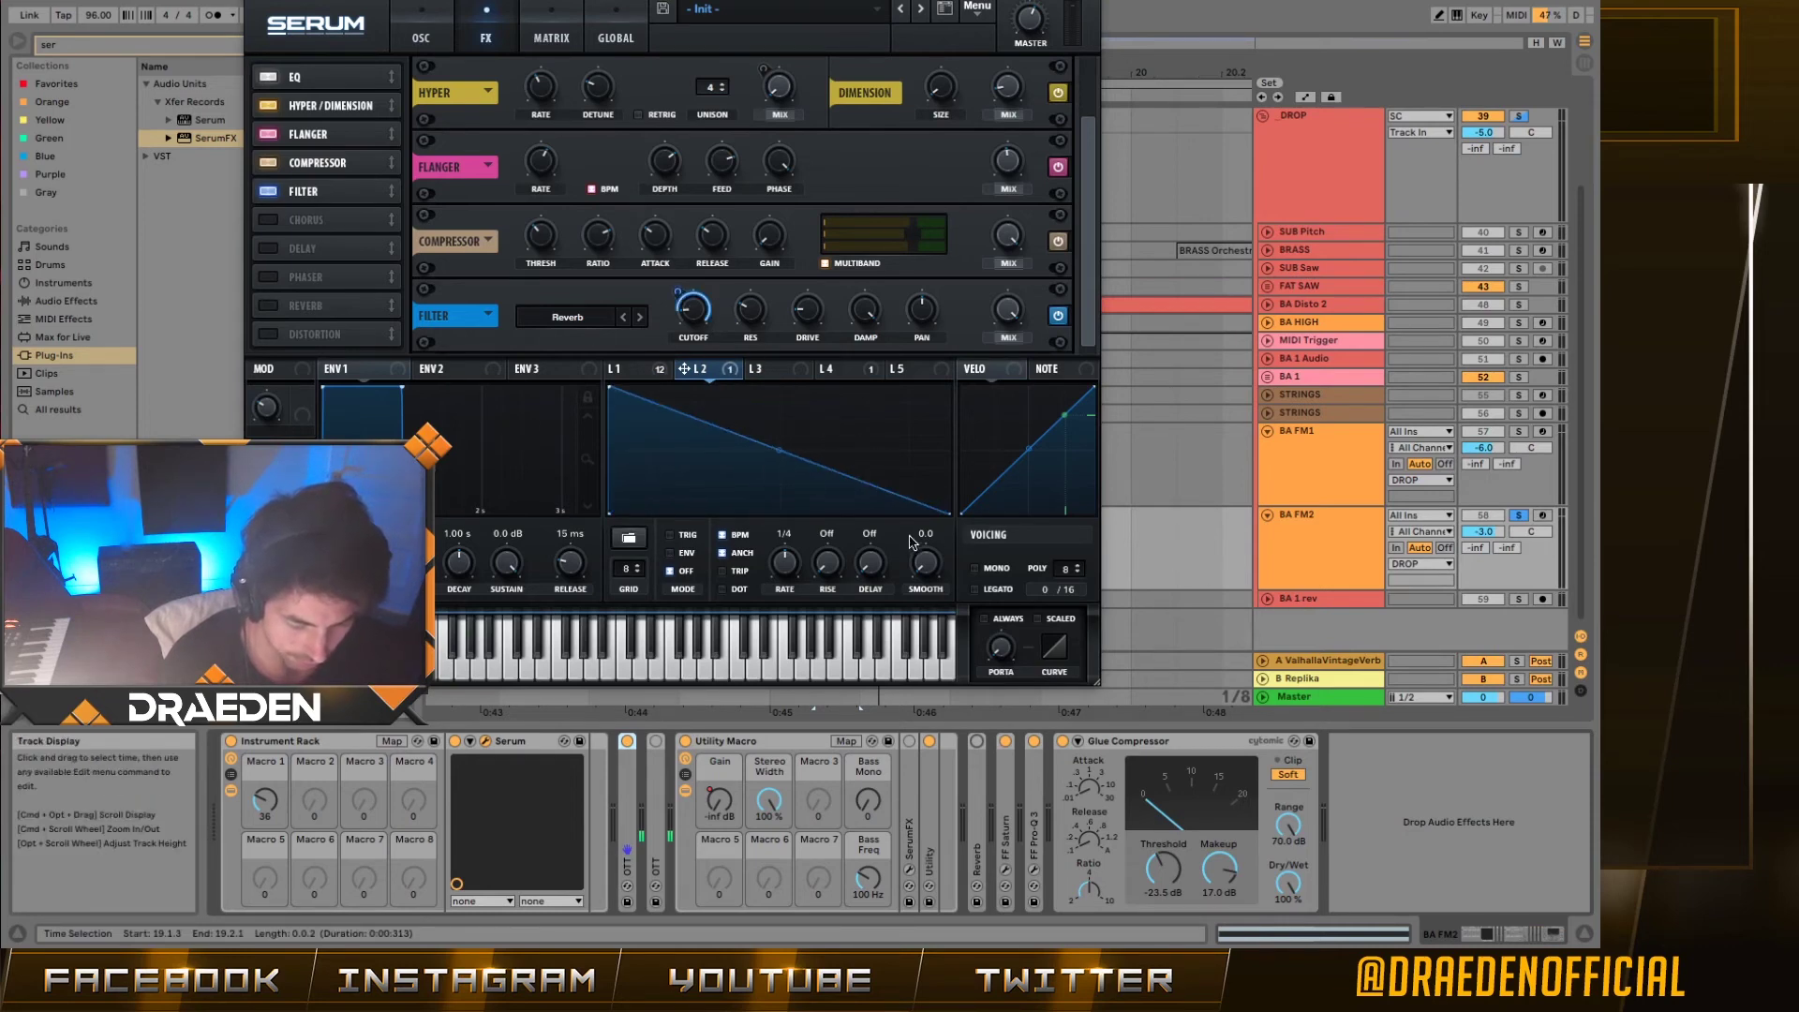
{"action": "left_click_drag", "start_coordinate": [784, 452], "coordinate": [775, 512]}
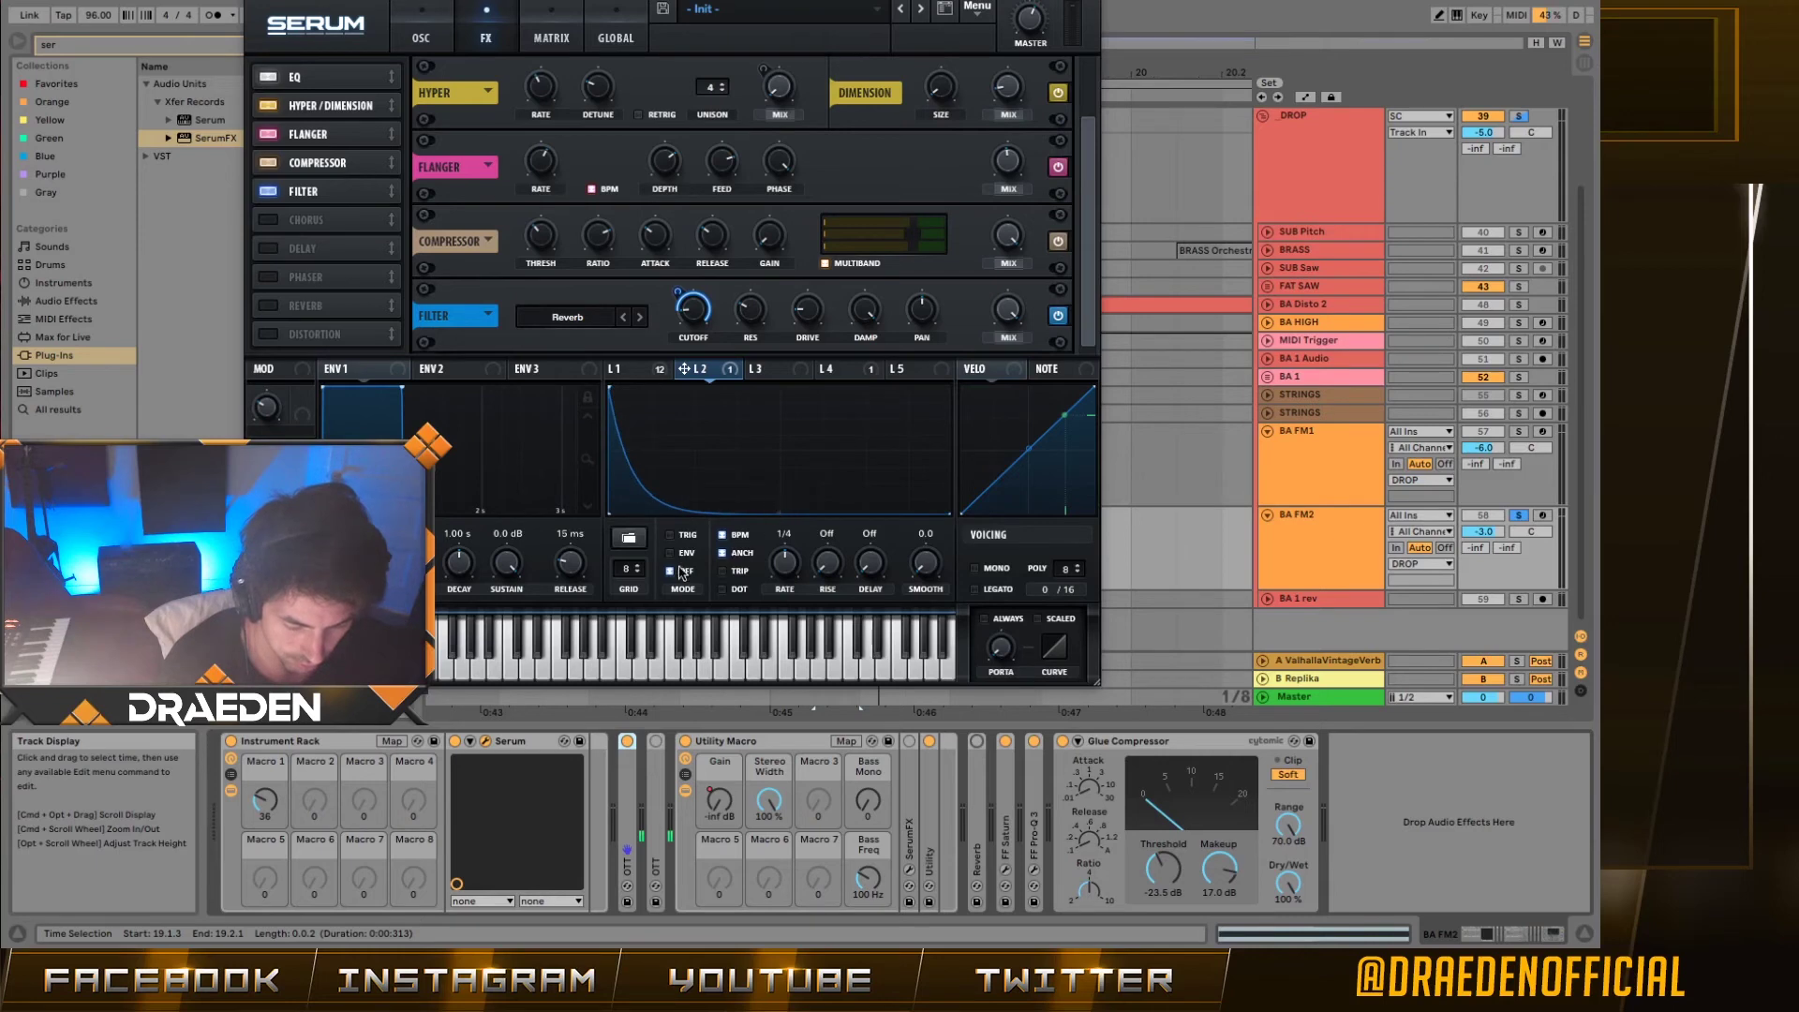
{"action": "key", "text": "space"}
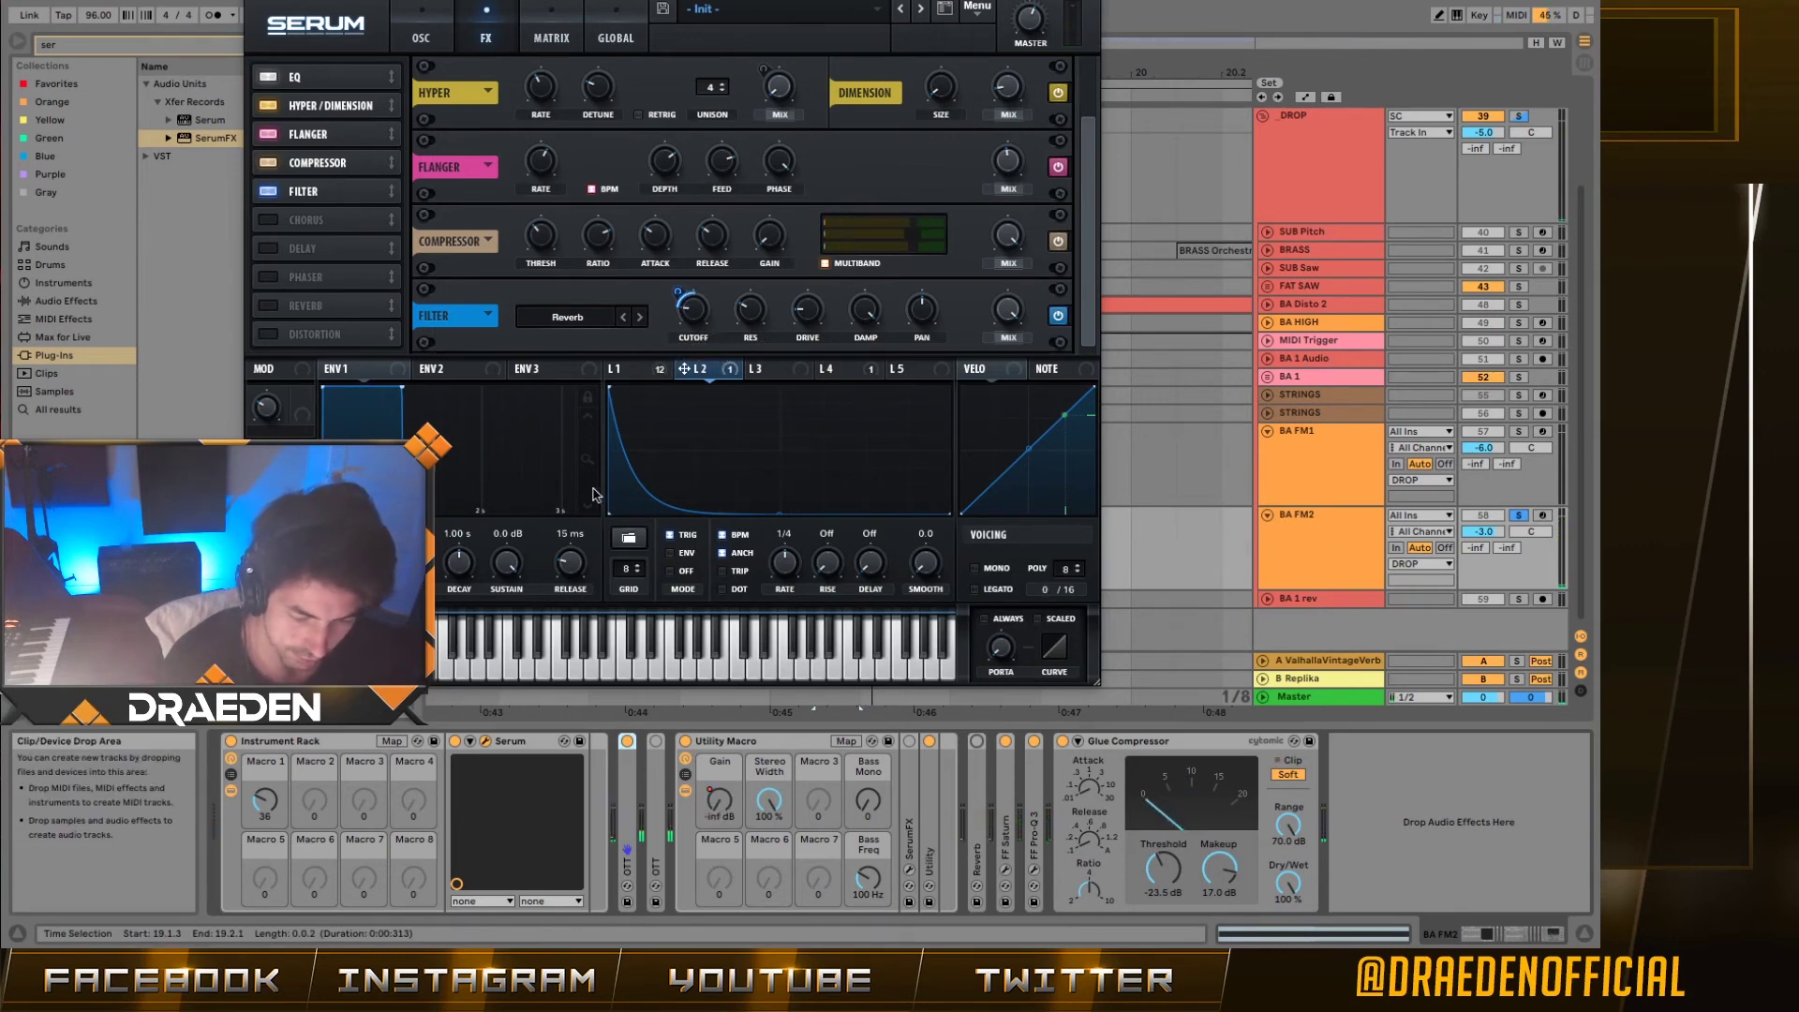
Step: Replace LFO 2's starting point with a peak slightly after the start, followed by a curved decay to zero
{"action": "double_click", "coordinate": [609, 387]}
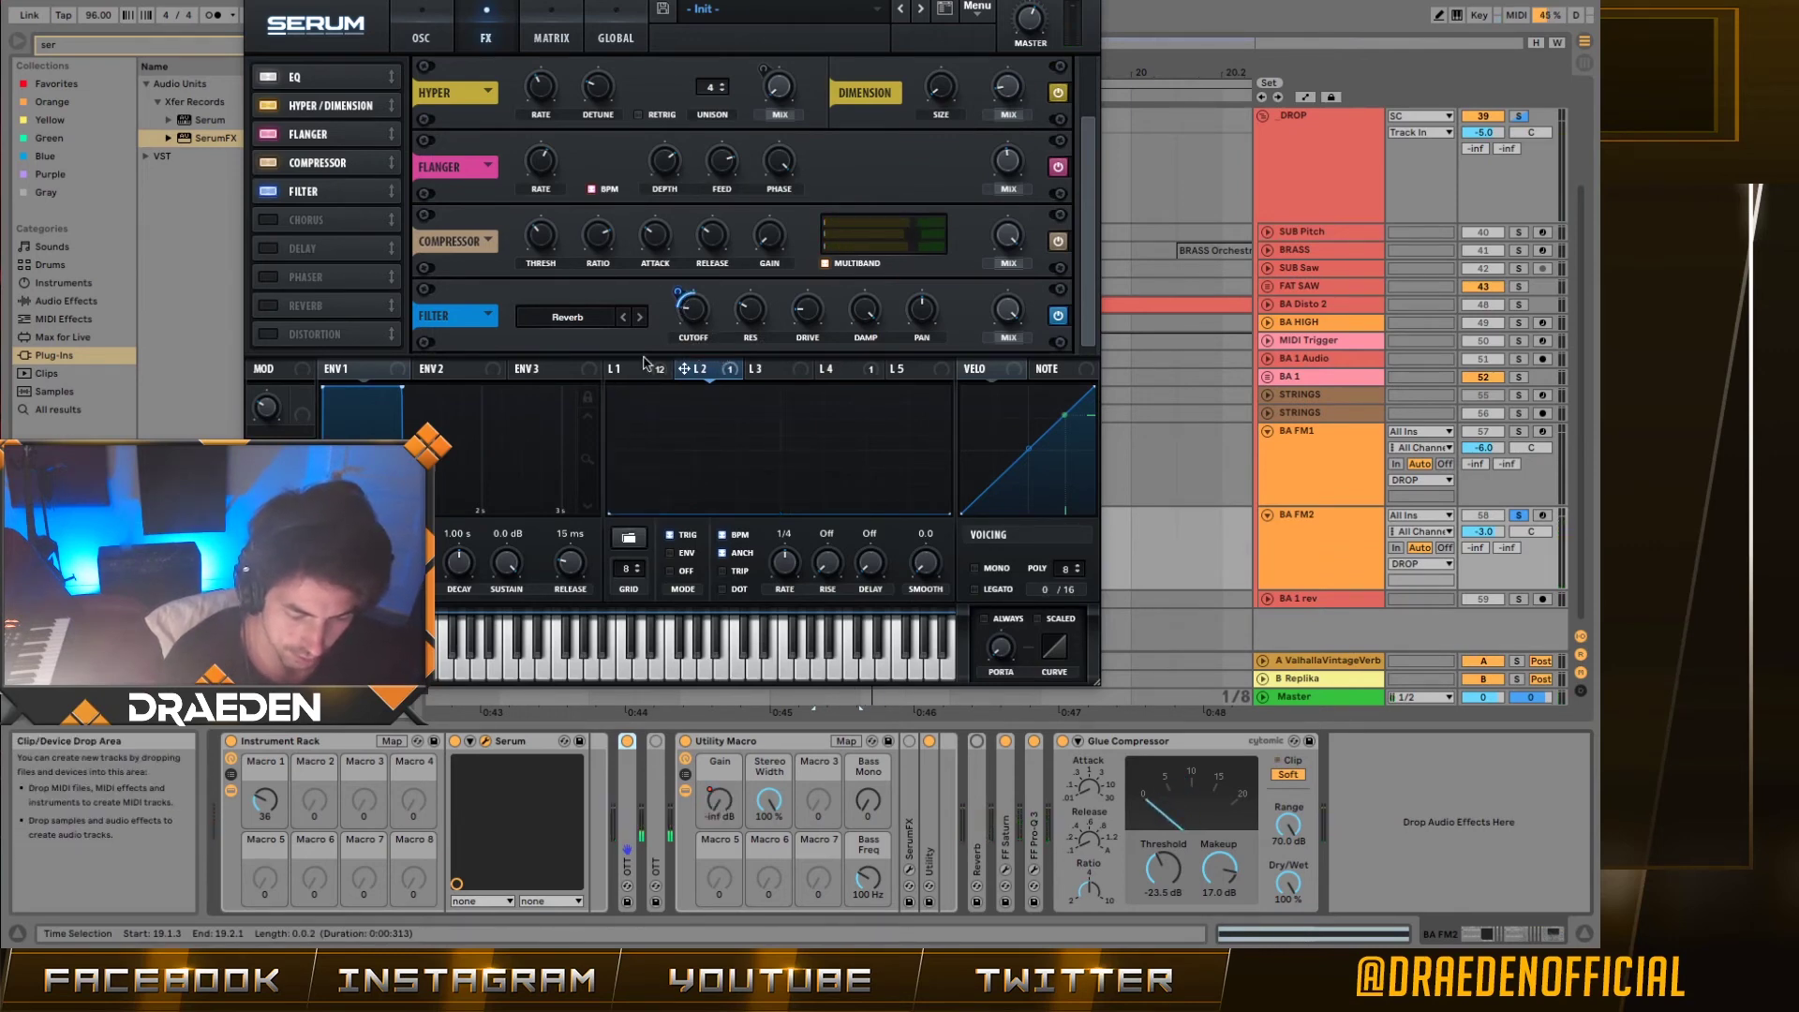
{"action": "double_click", "coordinate": [634, 406]}
{"action": "left_click_drag", "start_coordinate": [635, 405], "coordinate": [627, 370]}
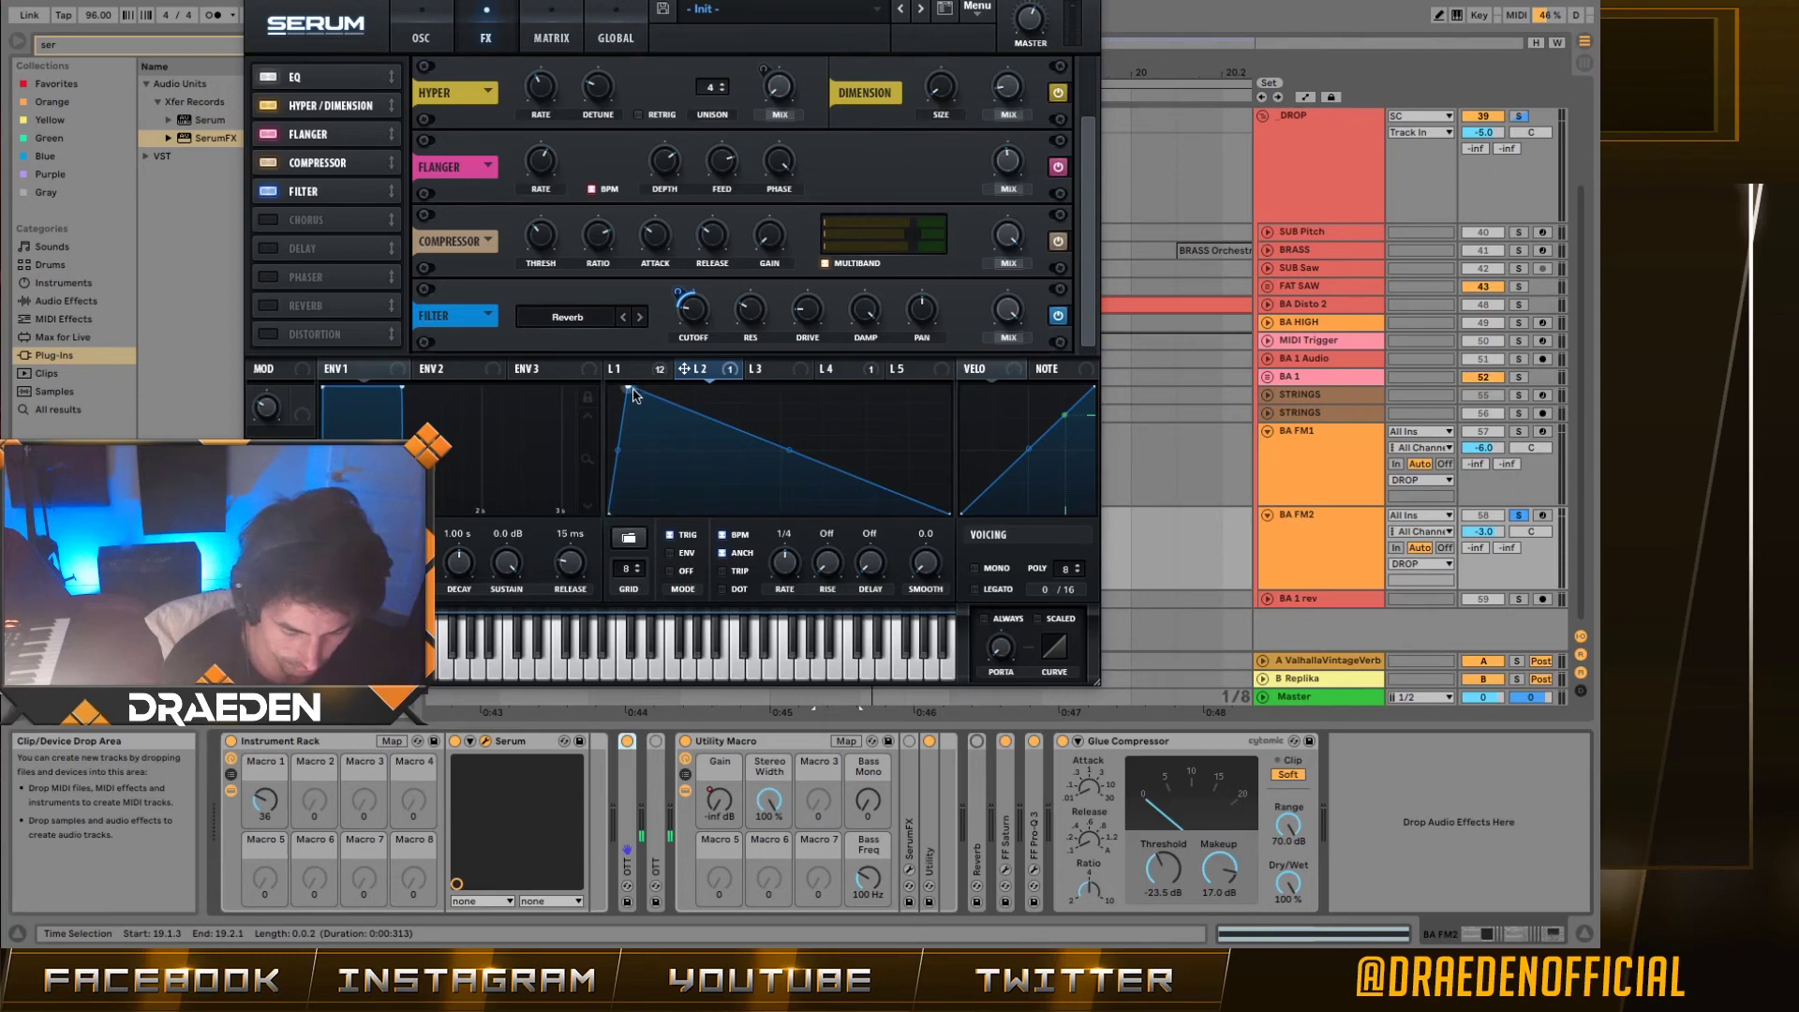
{"action": "left_click_drag", "start_coordinate": [783, 446], "coordinate": [787, 494]}
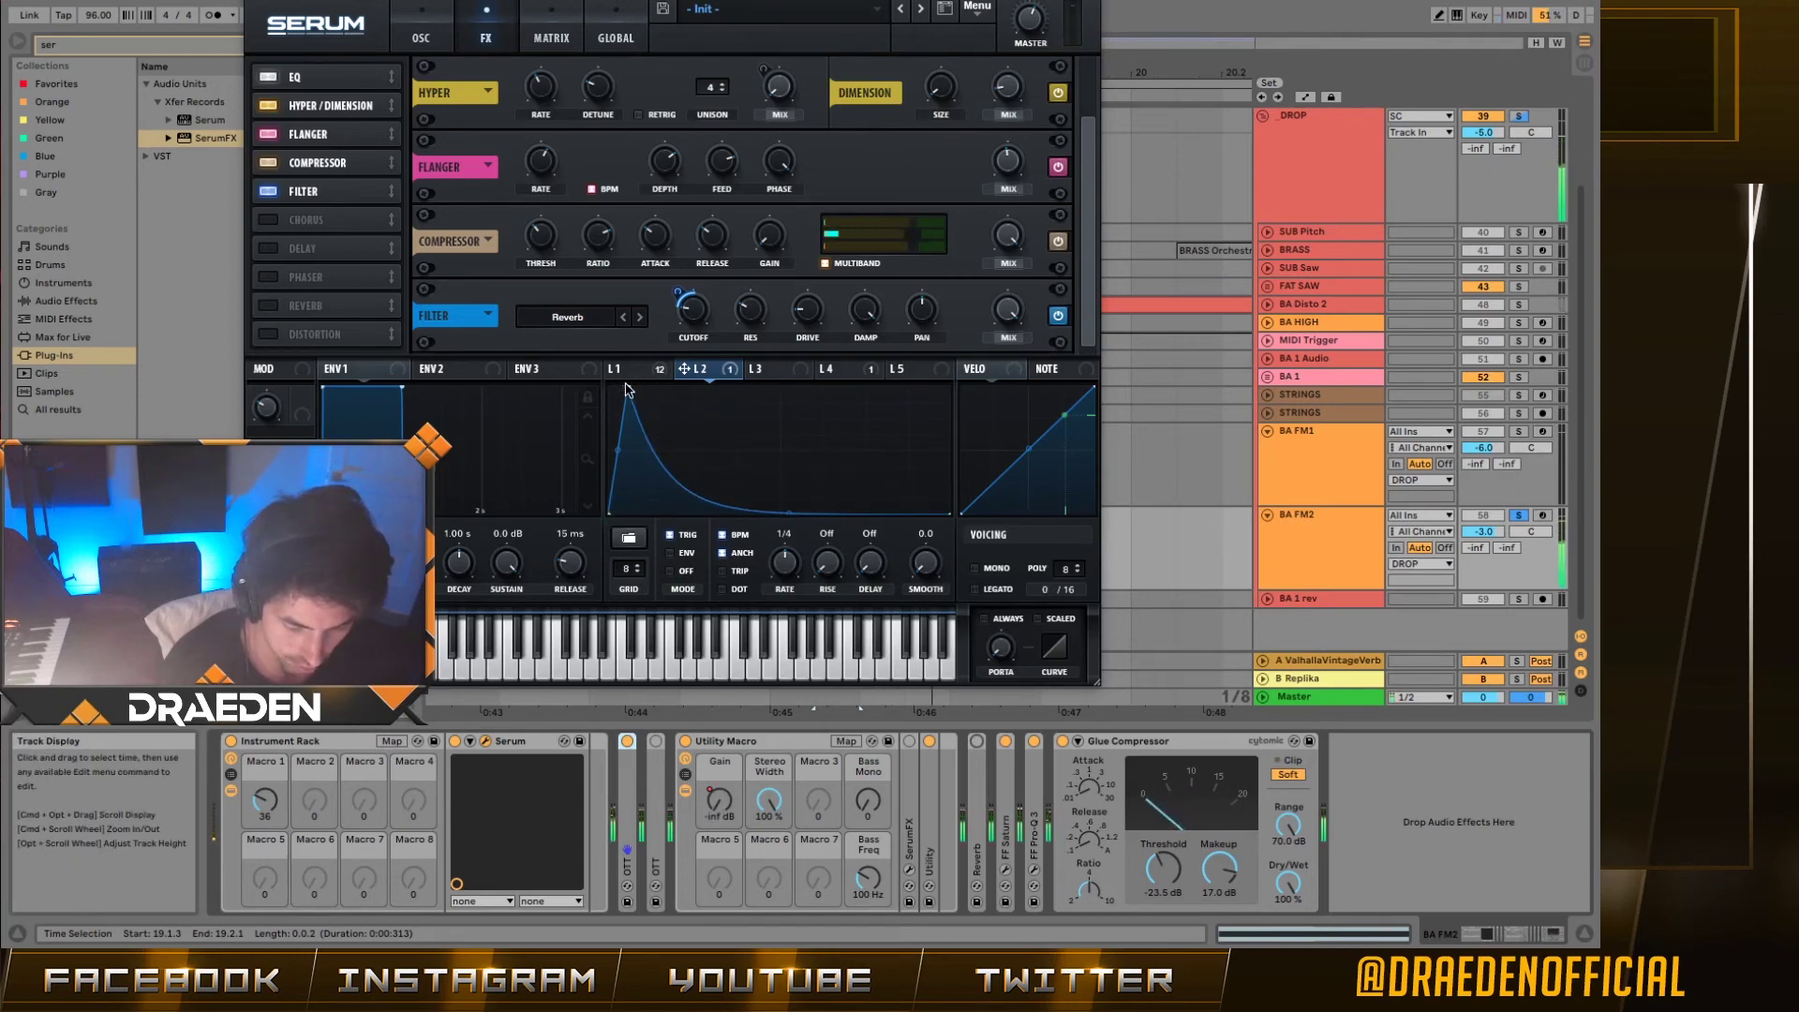
Step: Move LFO 2's peak to the very start, re-enable the Reverb device on BA FM2, and hide the plug-in windows
{"action": "left_click_drag", "start_coordinate": [627, 387], "coordinate": [610, 387]}
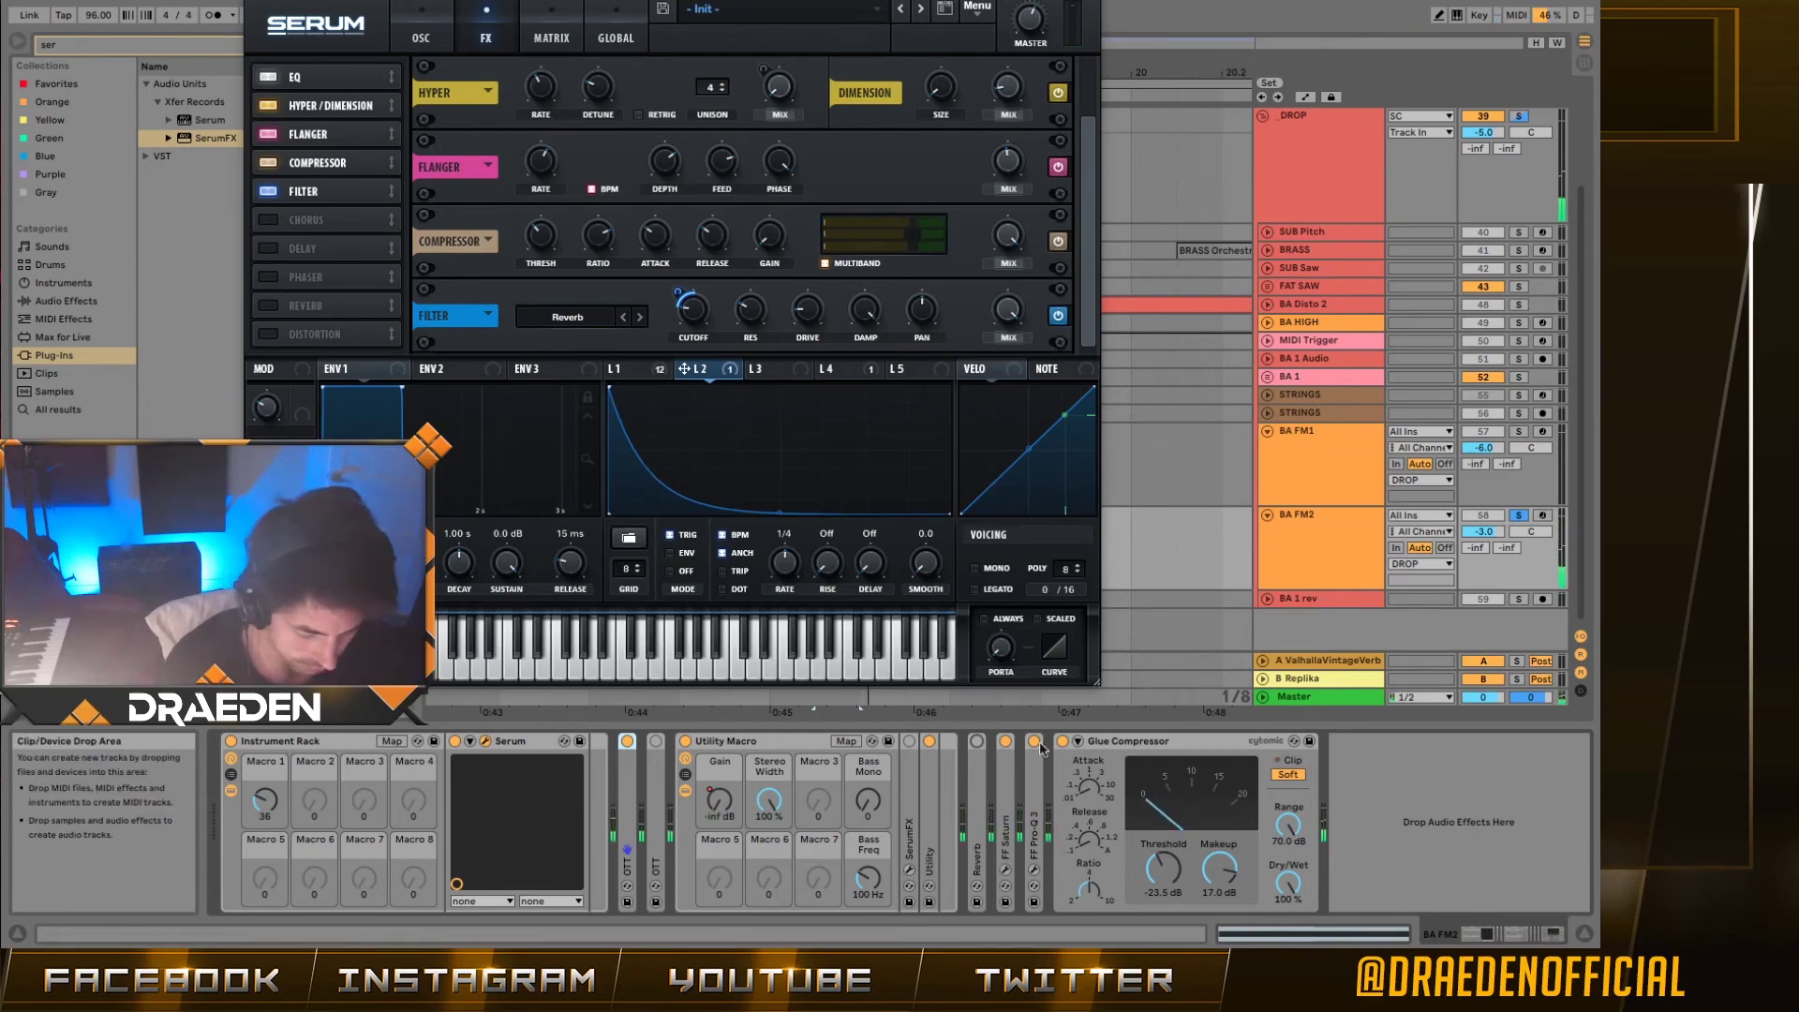
{"action": "left_click", "coordinate": [977, 741]}
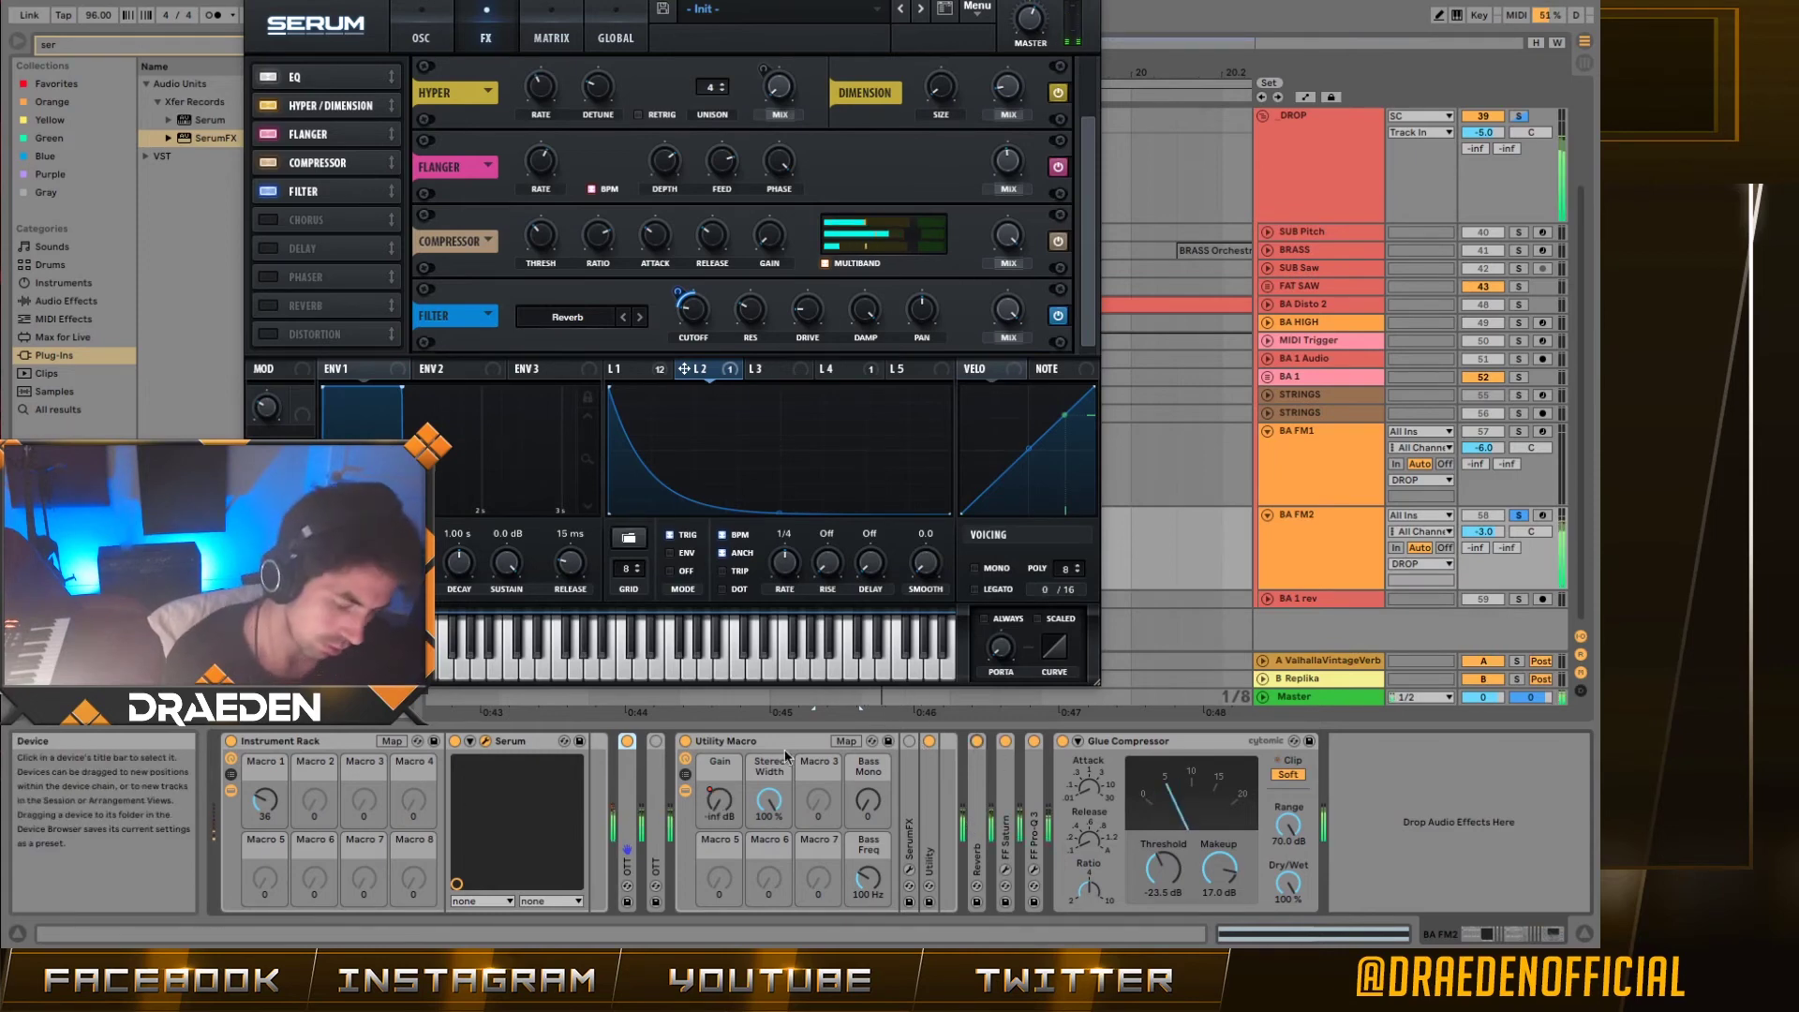
{"action": "key", "text": "super+alt+p"}
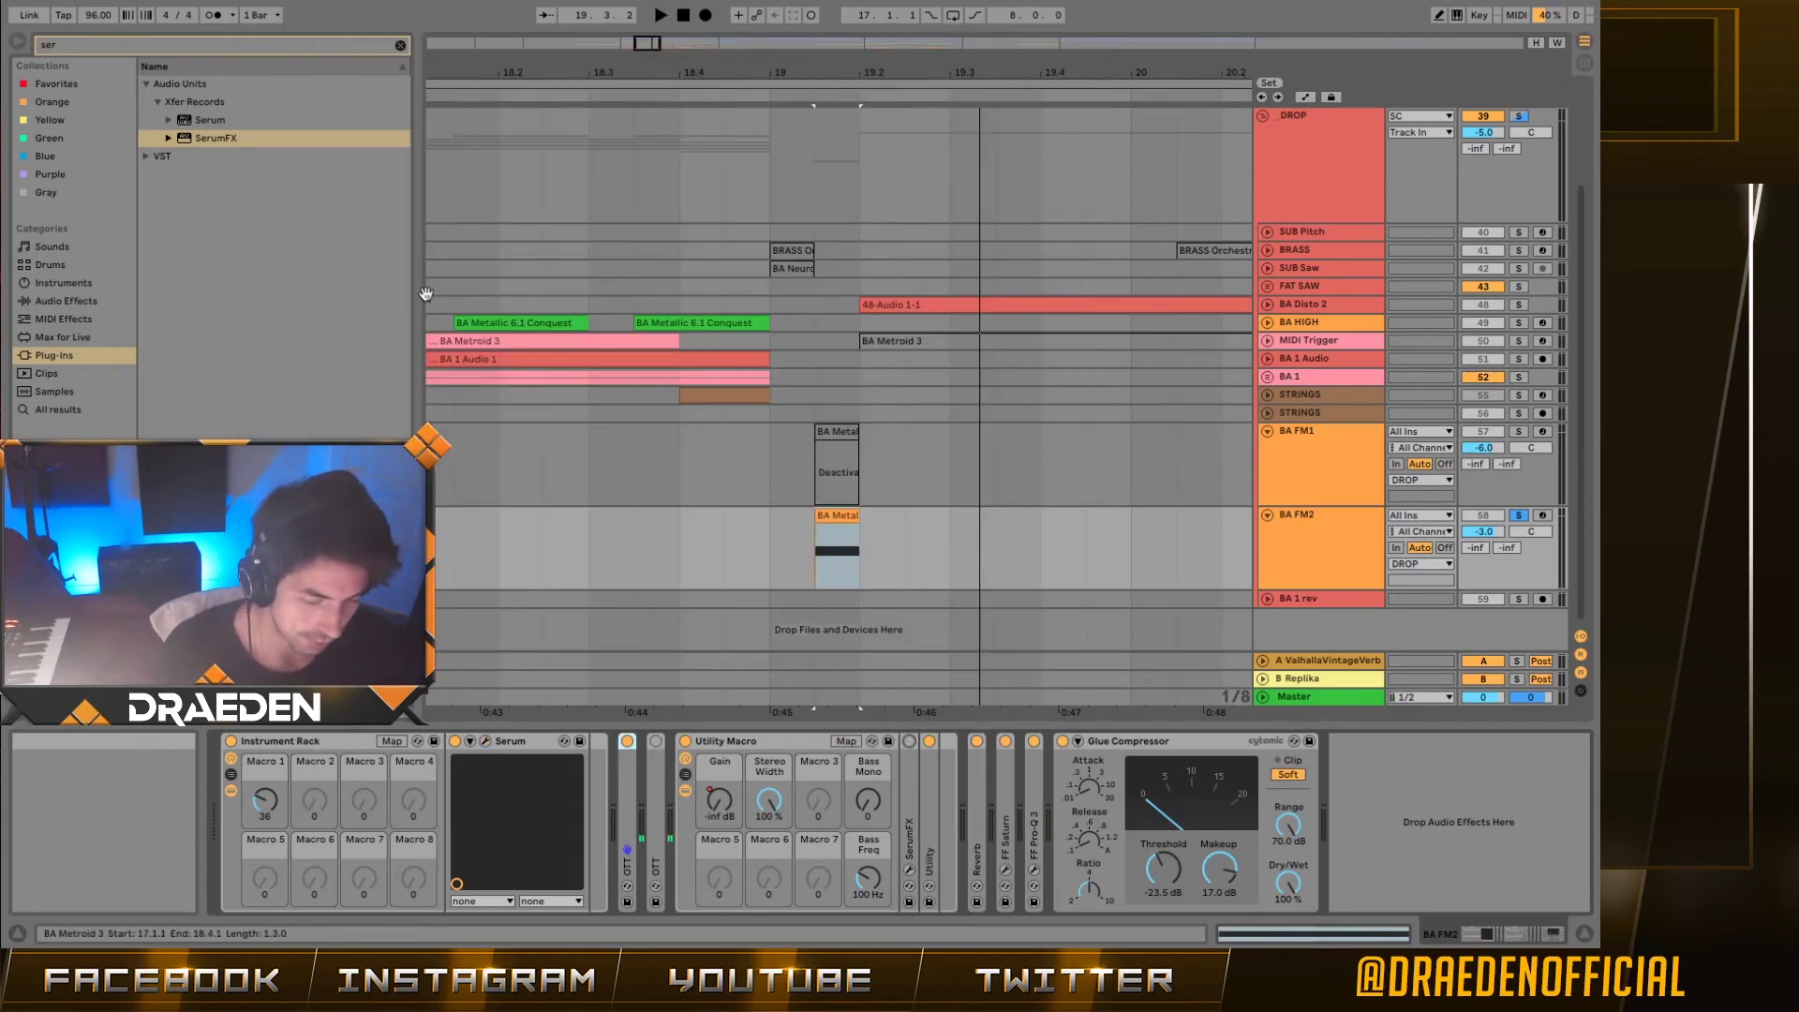
Step: Search the audio effects for "delay" and insert the Delay device between SerumFX and Utility on BA FM2
{"action": "left_click", "coordinate": [100, 42]}
{"action": "type", "text": "delay"}
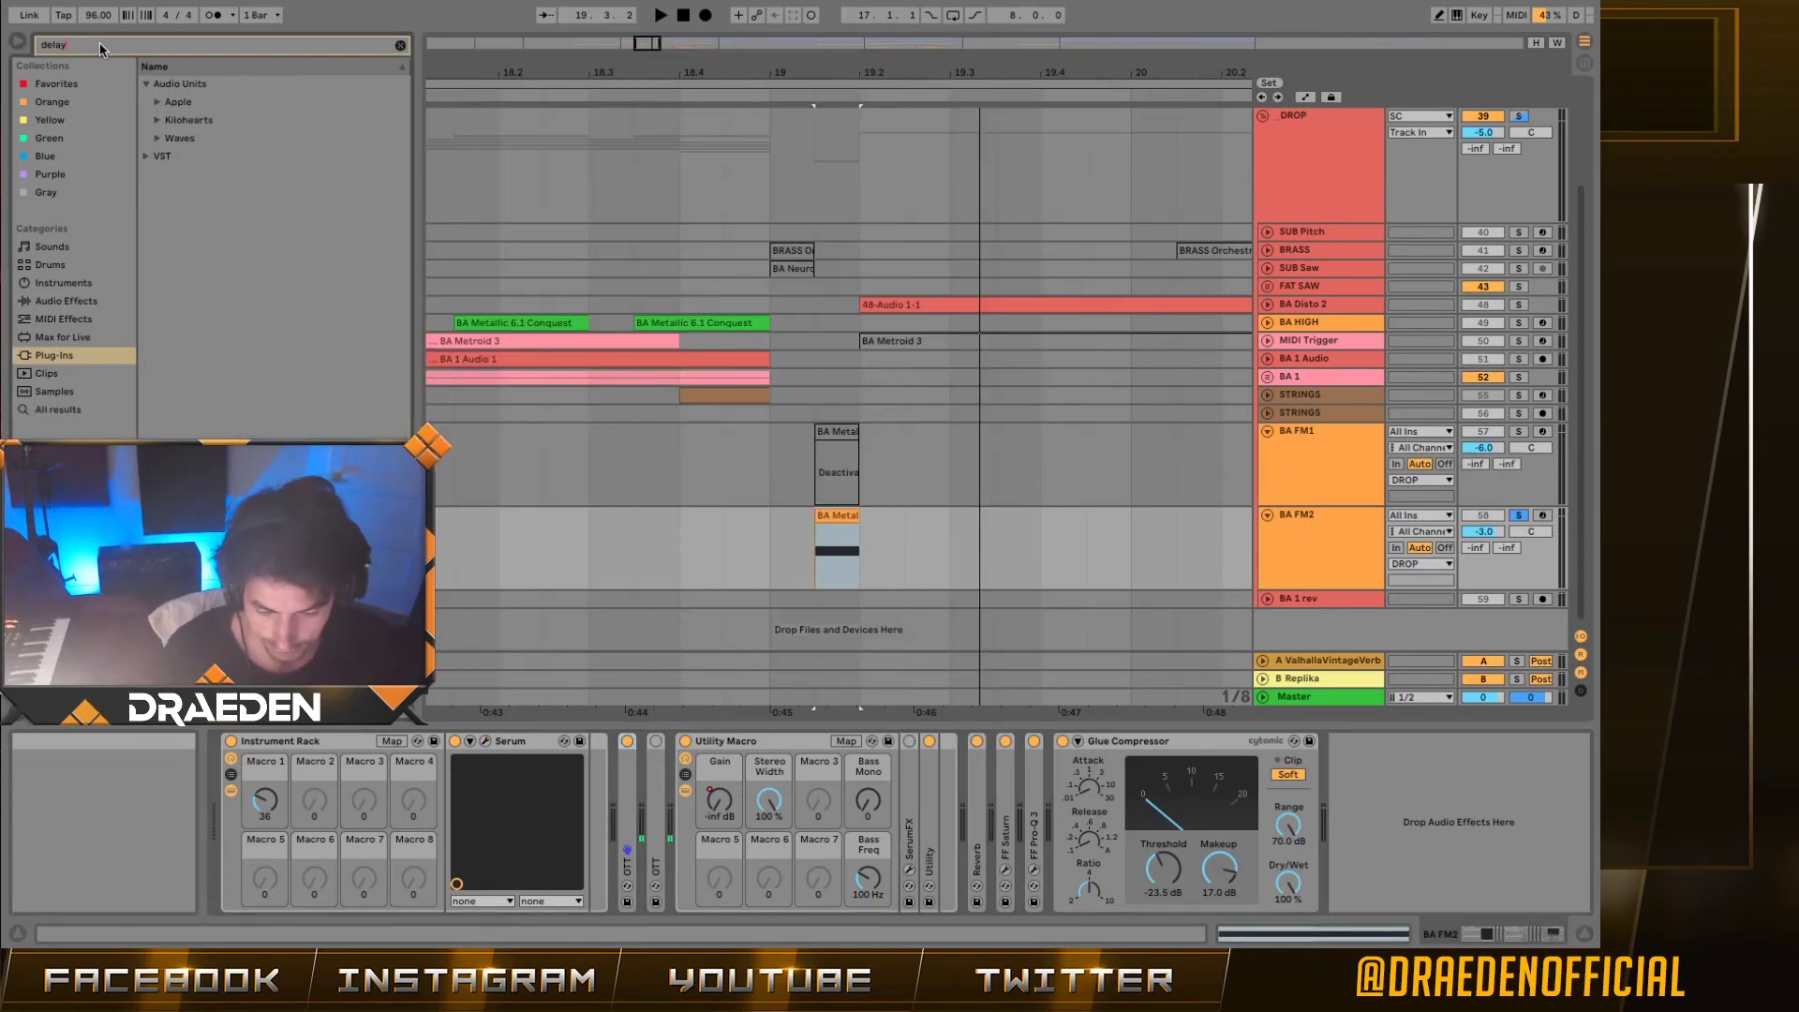
{"action": "left_click", "coordinate": [75, 301]}
{"action": "left_click", "coordinate": [178, 120]}
{"action": "mouse_move", "coordinate": [178, 101]}
{"action": "left_mouse_down"}
{"action": "mouse_move", "coordinate": [1077, 825]}
{"action": "mouse_move", "coordinate": [913, 825]}
{"action": "mouse_move", "coordinate": [928, 826]}
{"action": "left_mouse_up"}
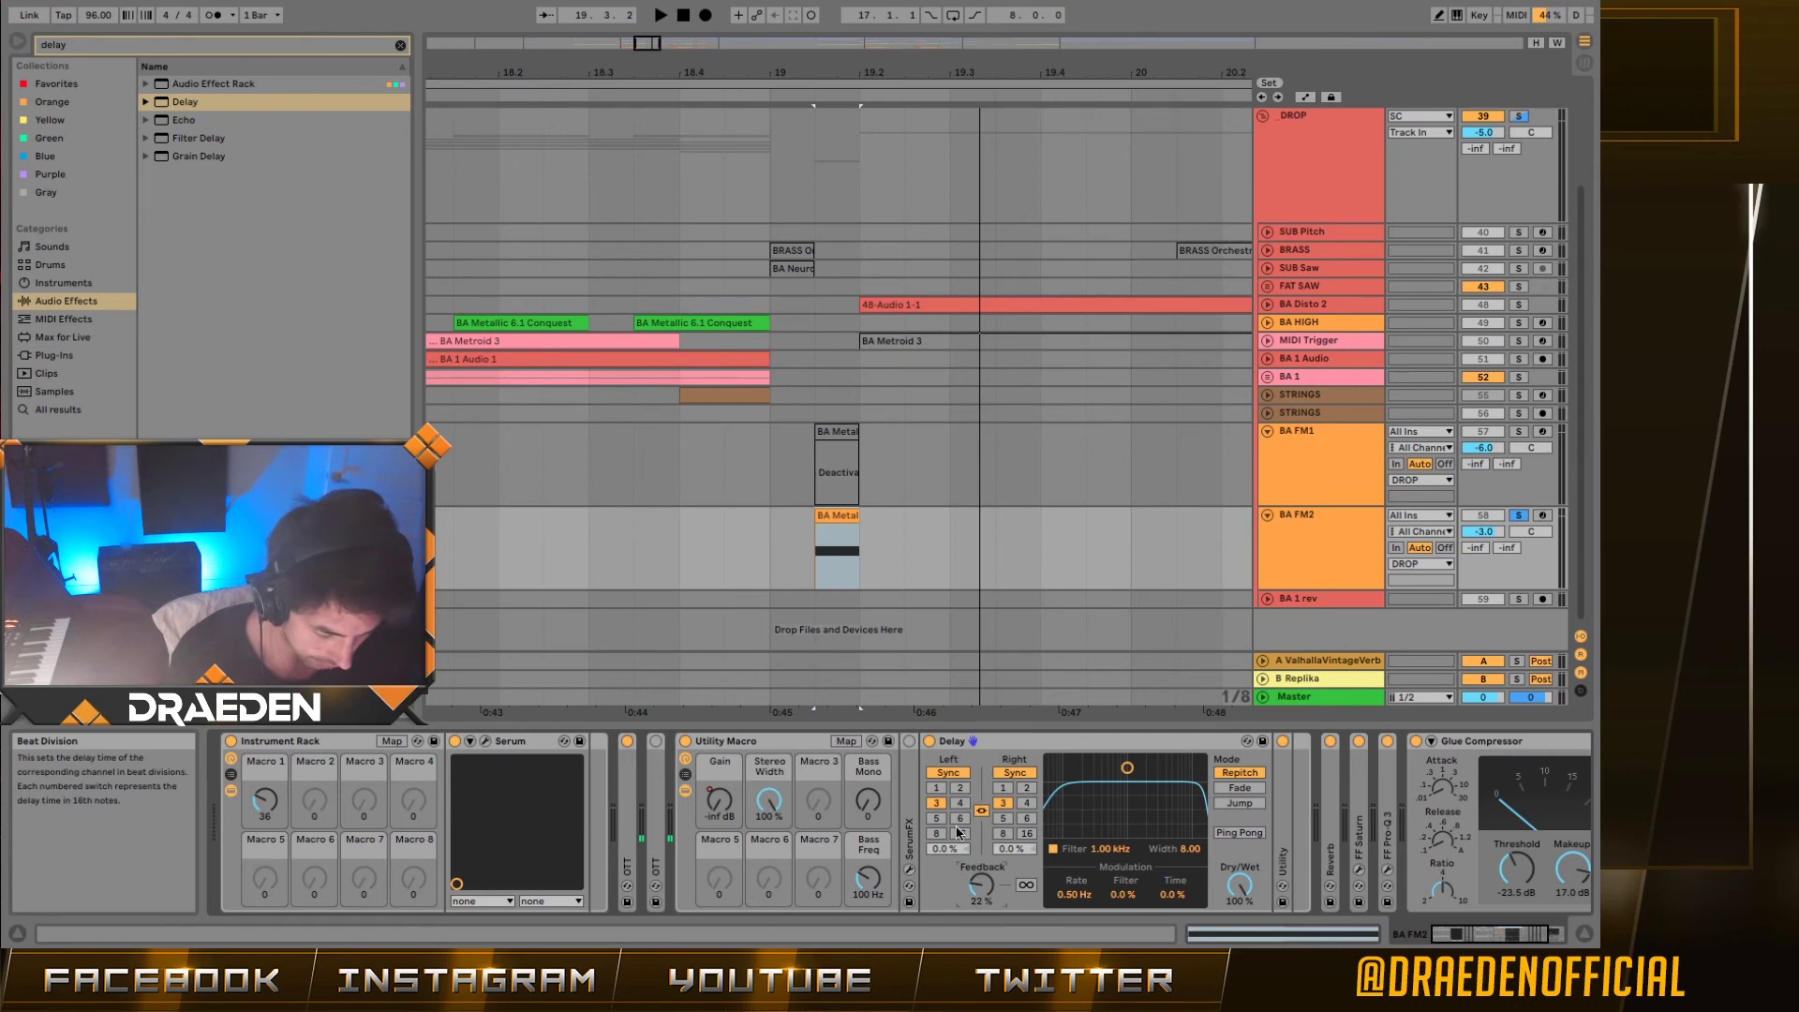
Step: Switch the Delay from synced to Time mode and set its delay time to 27.8 ms
{"action": "left_click", "coordinate": [949, 772]}
{"action": "left_click_drag", "start_coordinate": [949, 821], "coordinate": [949, 881]}
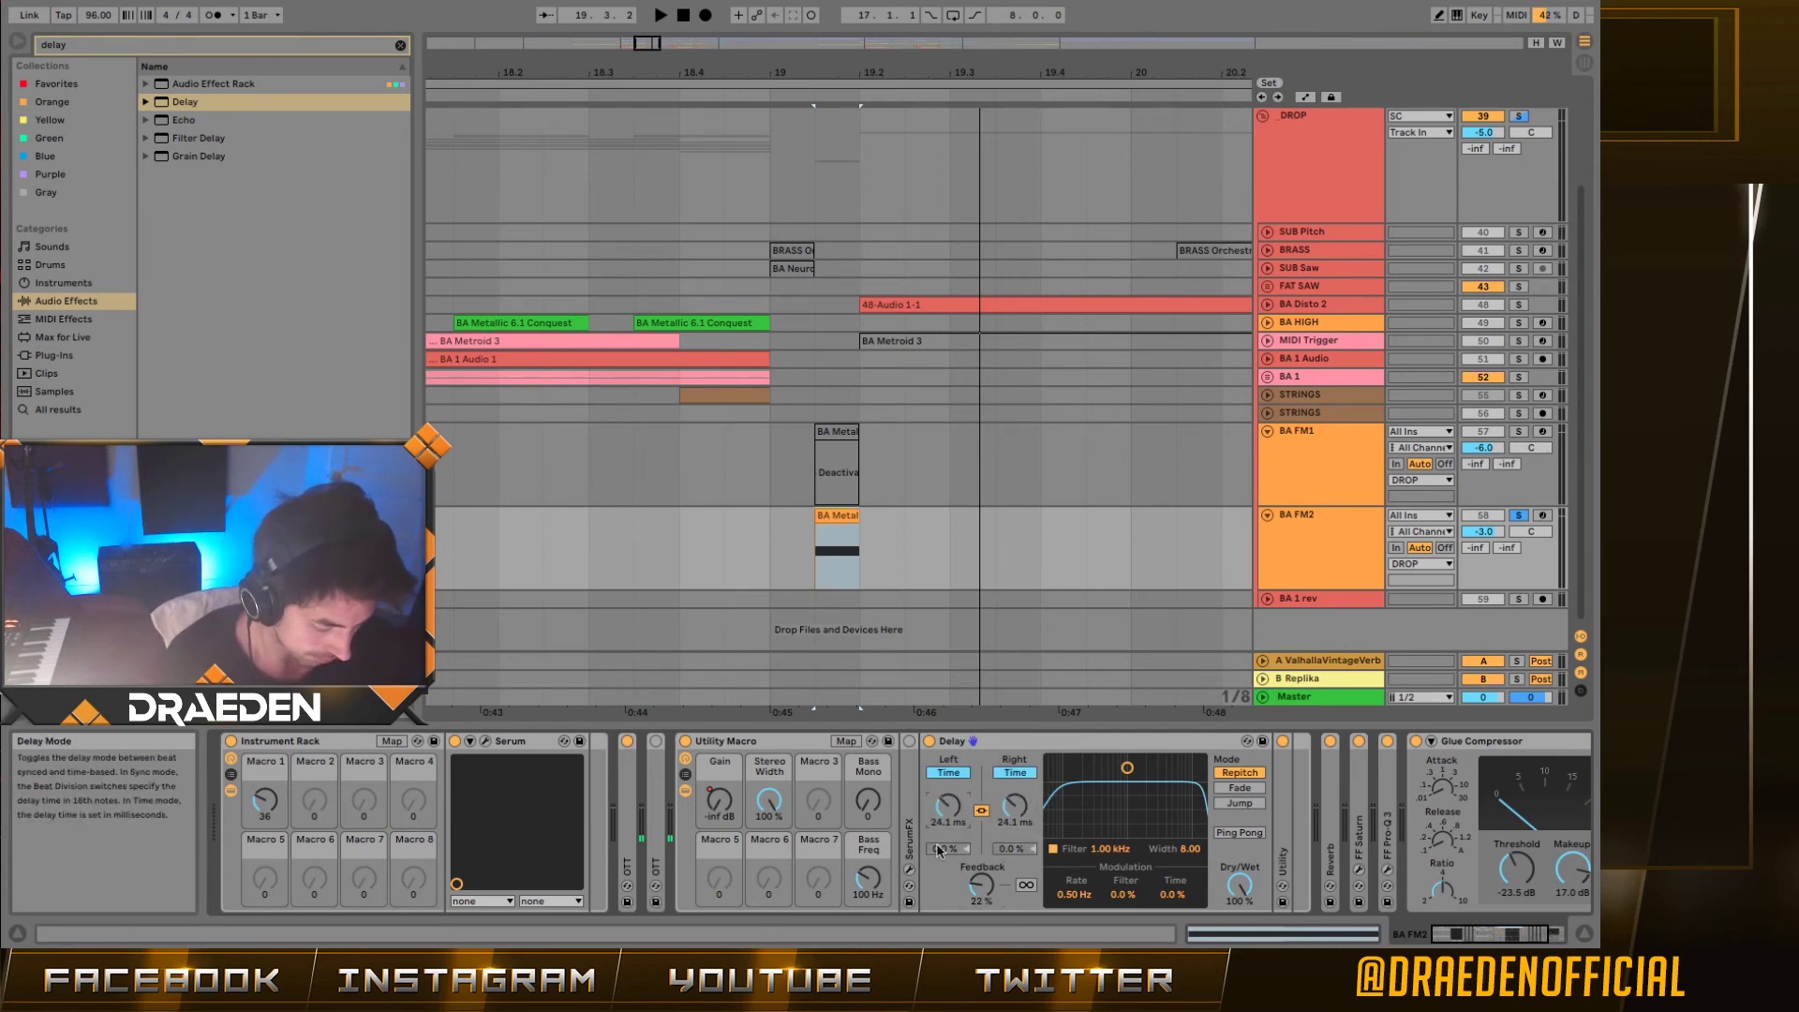
{"action": "left_click_drag", "start_coordinate": [952, 813], "coordinate": [952, 830]}
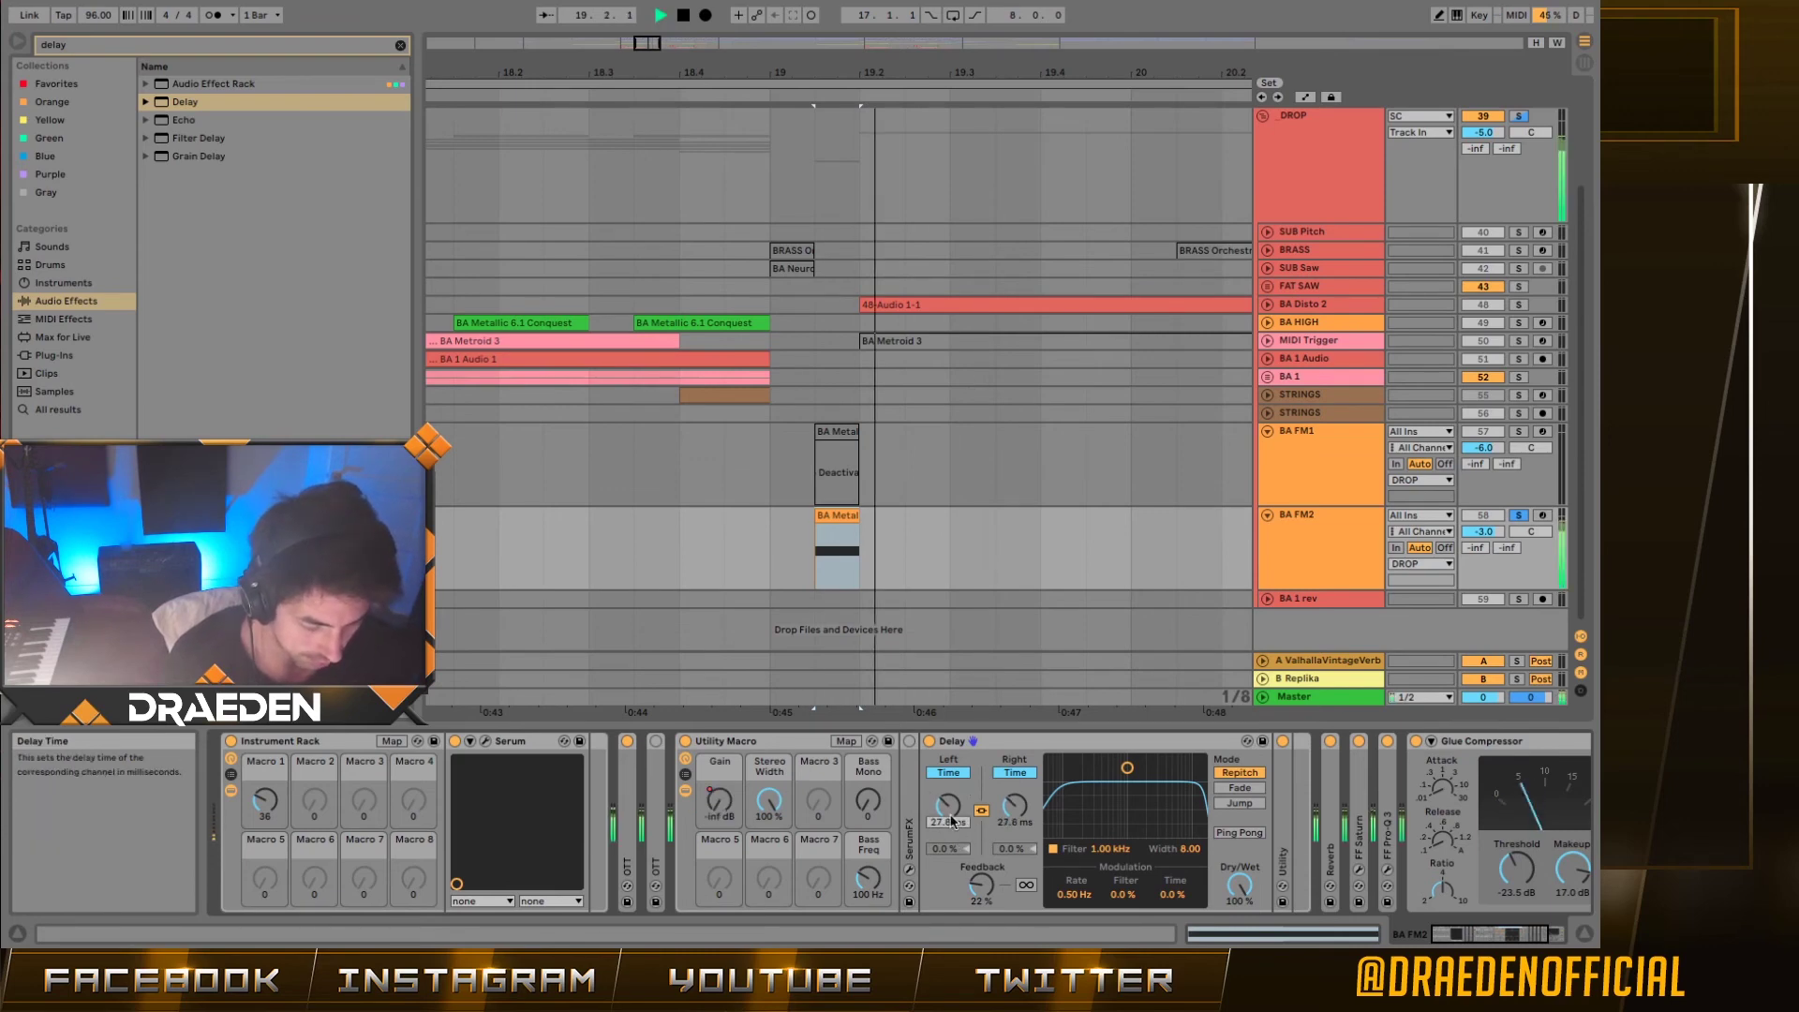
Step: Disable the Reverb device, and set the Delay's feedback to 64% and its time to 21.6 ms while auditioning
{"action": "left_click", "coordinate": [1331, 742]}
{"action": "key", "text": "space"}
{"action": "mouse_move", "coordinate": [947, 805]}
{"action": "left_mouse_down"}
{"action": "mouse_move", "coordinate": [947, 770]}
{"action": "mouse_move", "coordinate": [947, 802]}
{"action": "left_mouse_up"}
{"action": "key", "text": "space"}
{"action": "key", "text": "space"}
{"action": "key", "text": "space"}
{"action": "key", "text": "space"}
{"action": "key", "text": "space"}
{"action": "key", "text": "space"}
{"action": "left_click_drag", "start_coordinate": [989, 896], "coordinate": [947, 820]}
{"action": "key", "text": "space"}
{"action": "key", "text": "space"}
{"action": "key", "text": "space"}
{"action": "key", "text": "space"}
{"action": "key", "text": "space"}
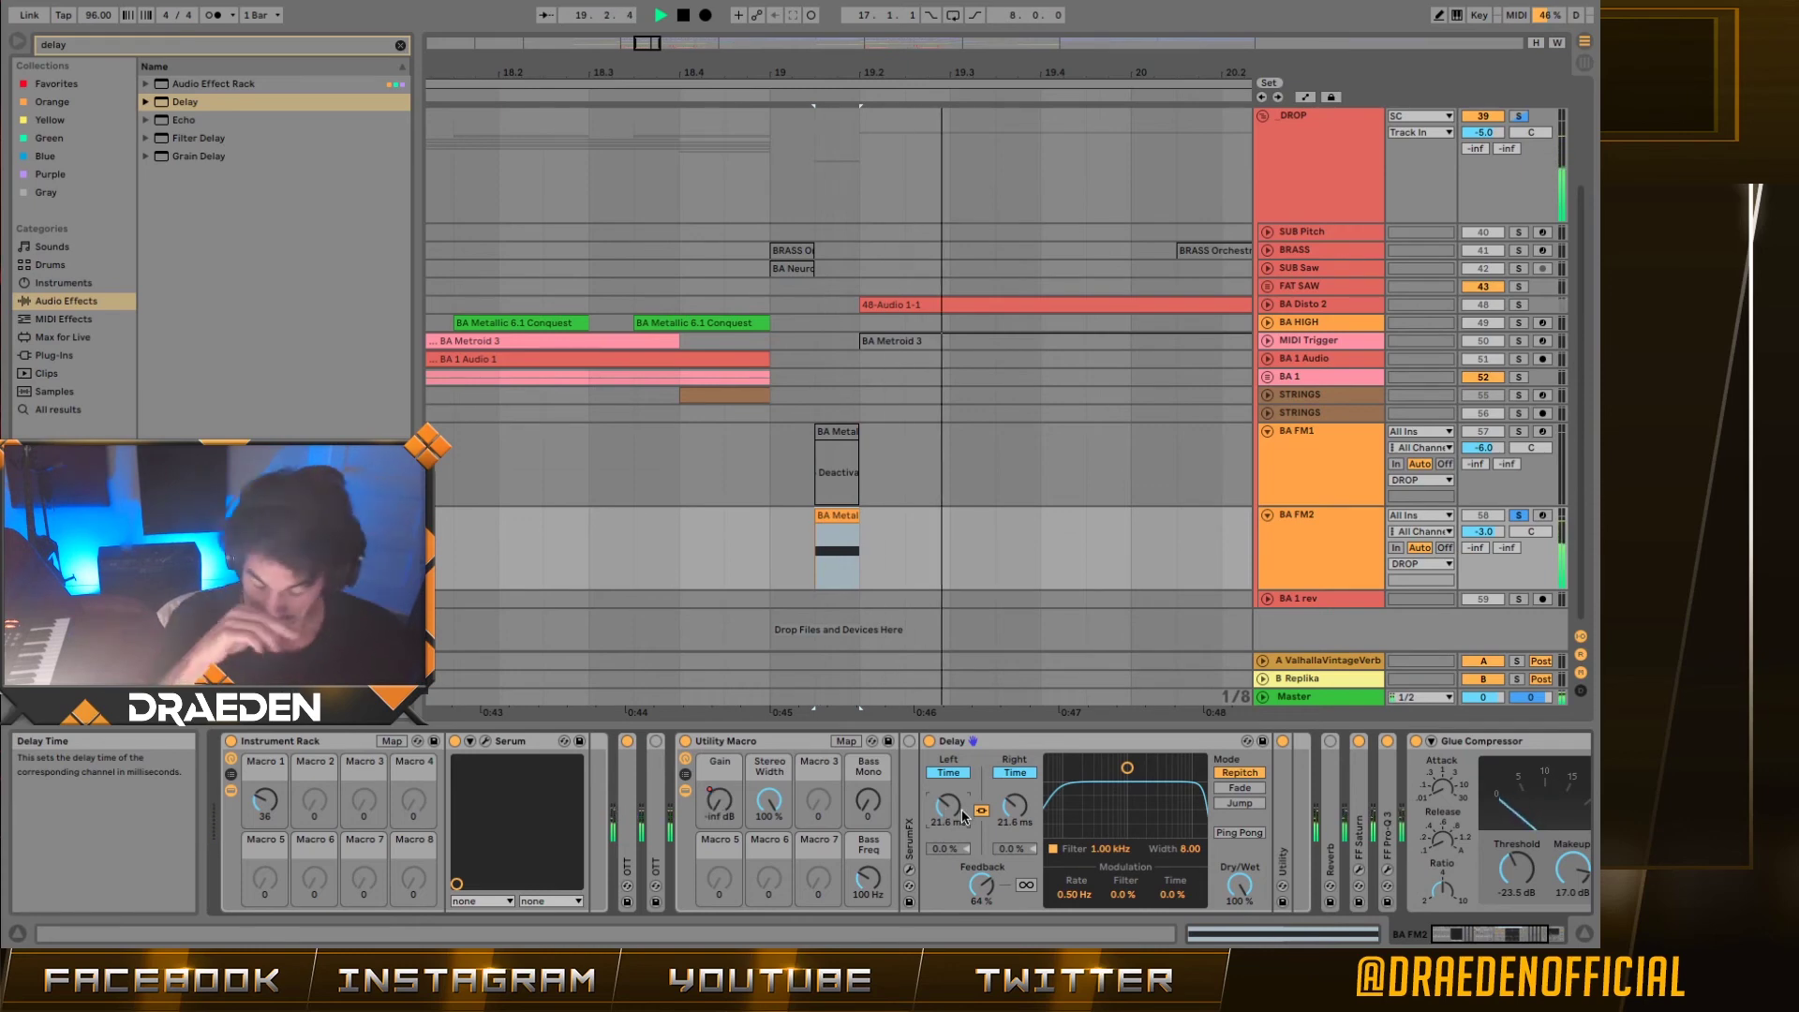
Step: Compare the bass with the Delay device off and on during playback
{"action": "left_click", "coordinate": [929, 742]}
{"action": "left_click", "coordinate": [930, 741]}
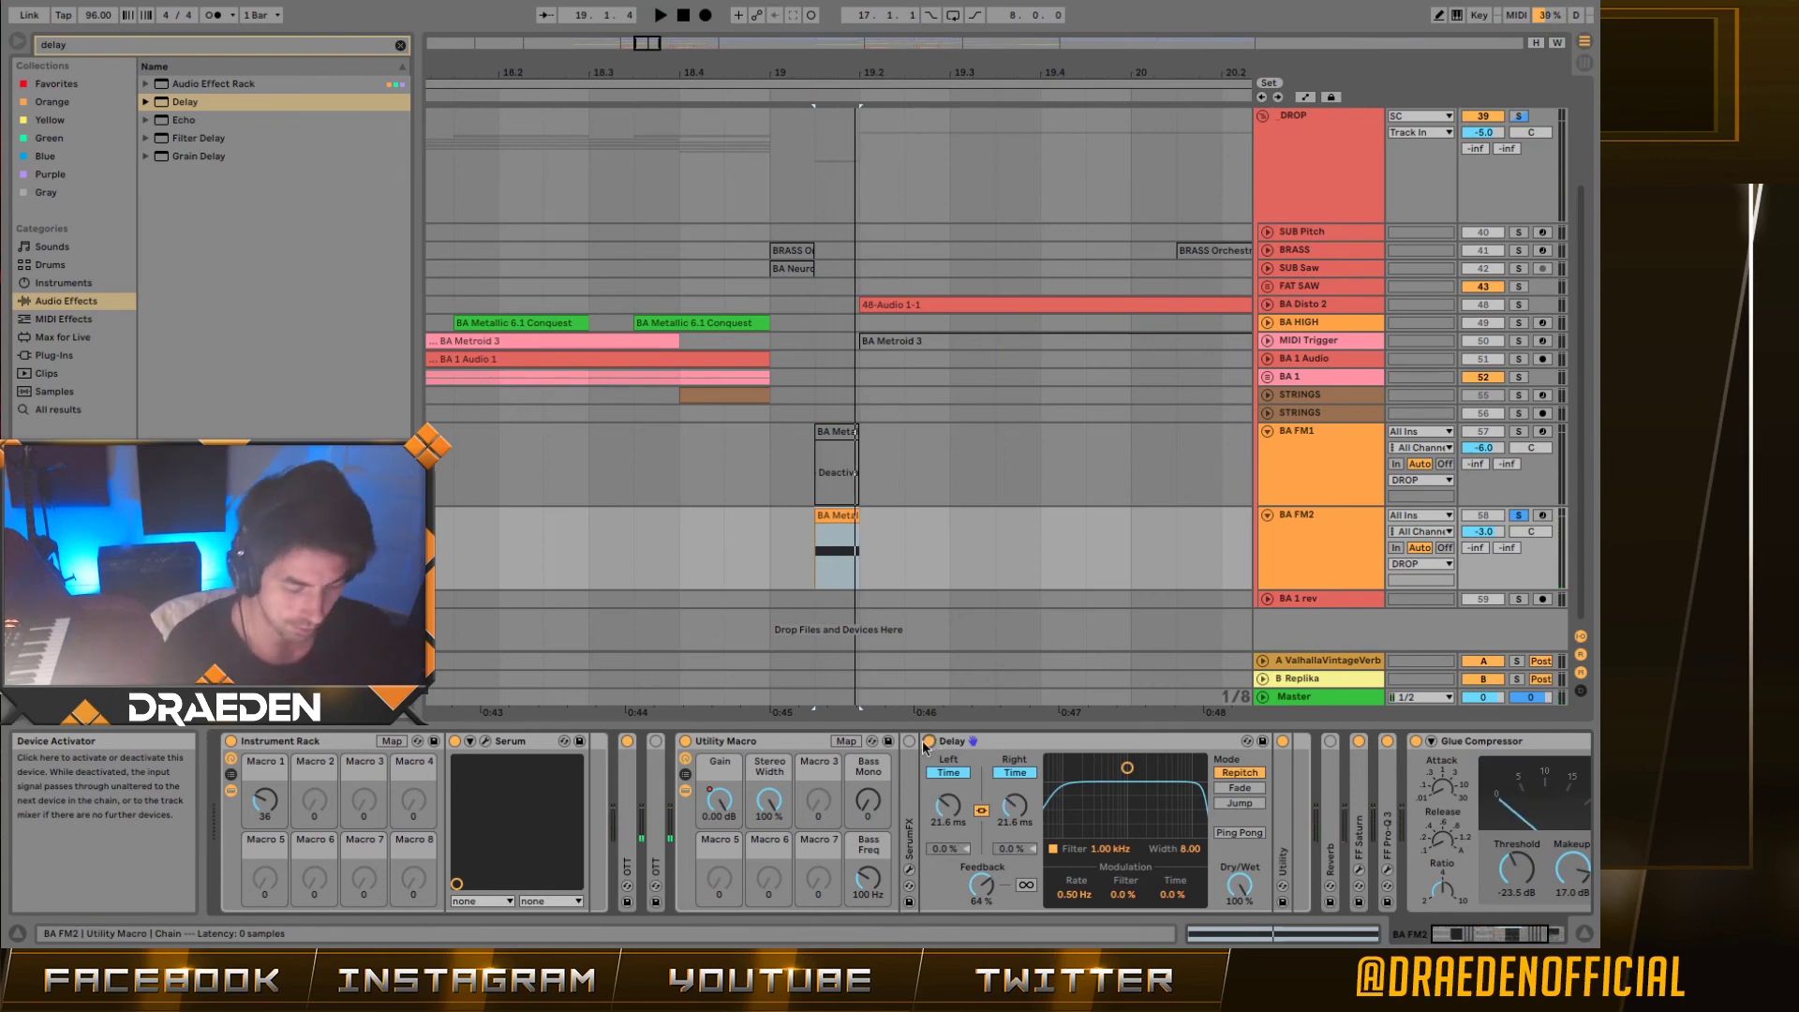
{"action": "key", "text": "space"}
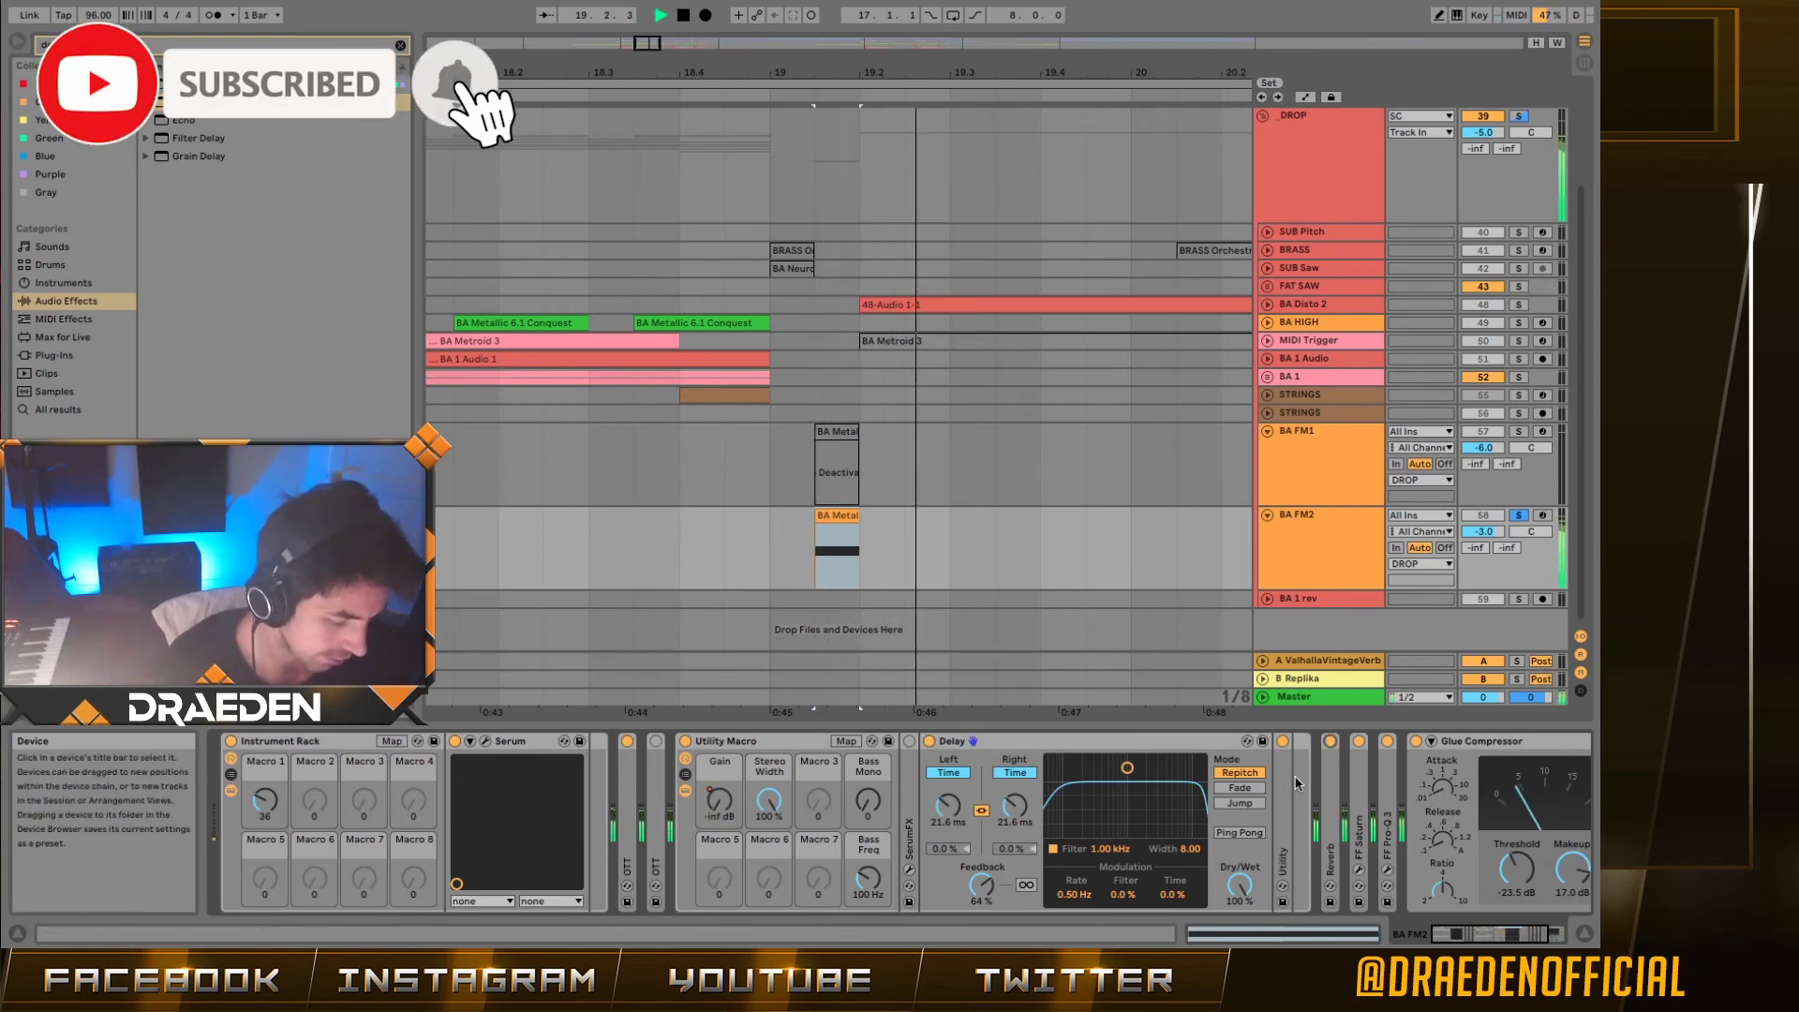
{"action": "key", "text": "space"}
Step: Turn off the Delay, enable SerumFX in its place, and open SerumFX to its Filter effect
{"action": "left_click", "coordinate": [929, 741]}
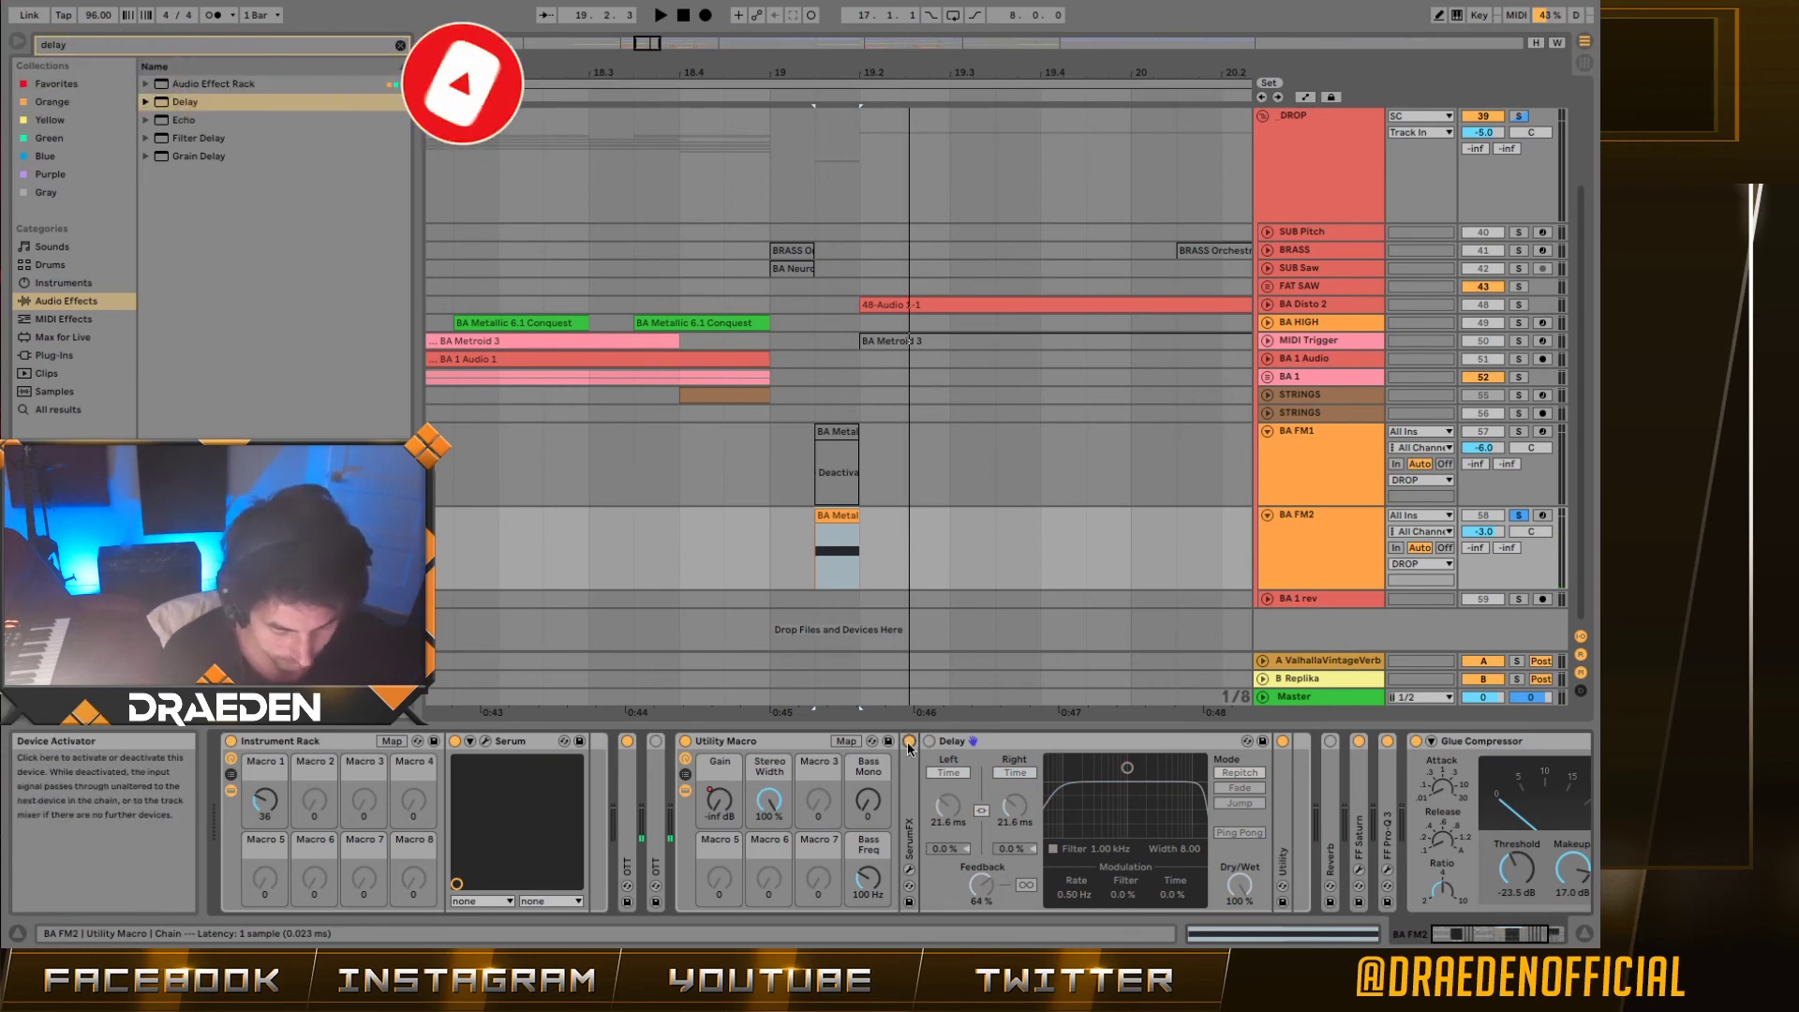
{"action": "left_click", "coordinate": [910, 869]}
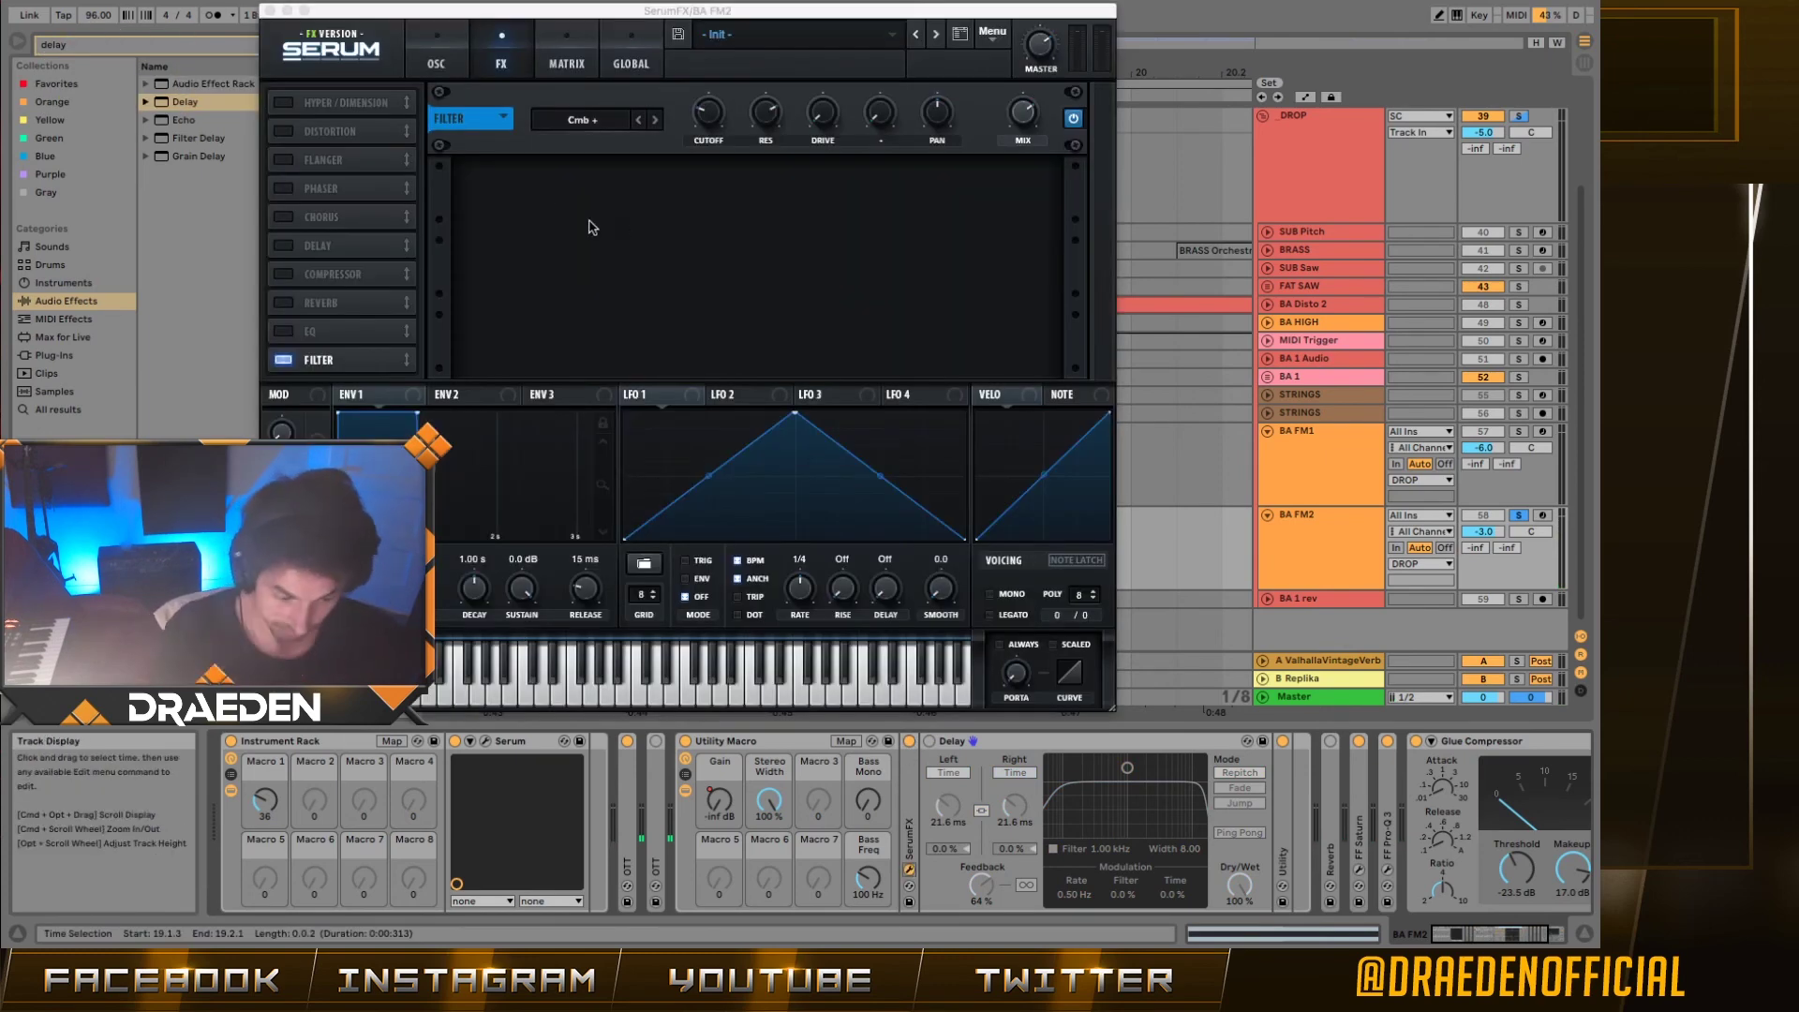
{"action": "left_click", "coordinate": [373, 360]}
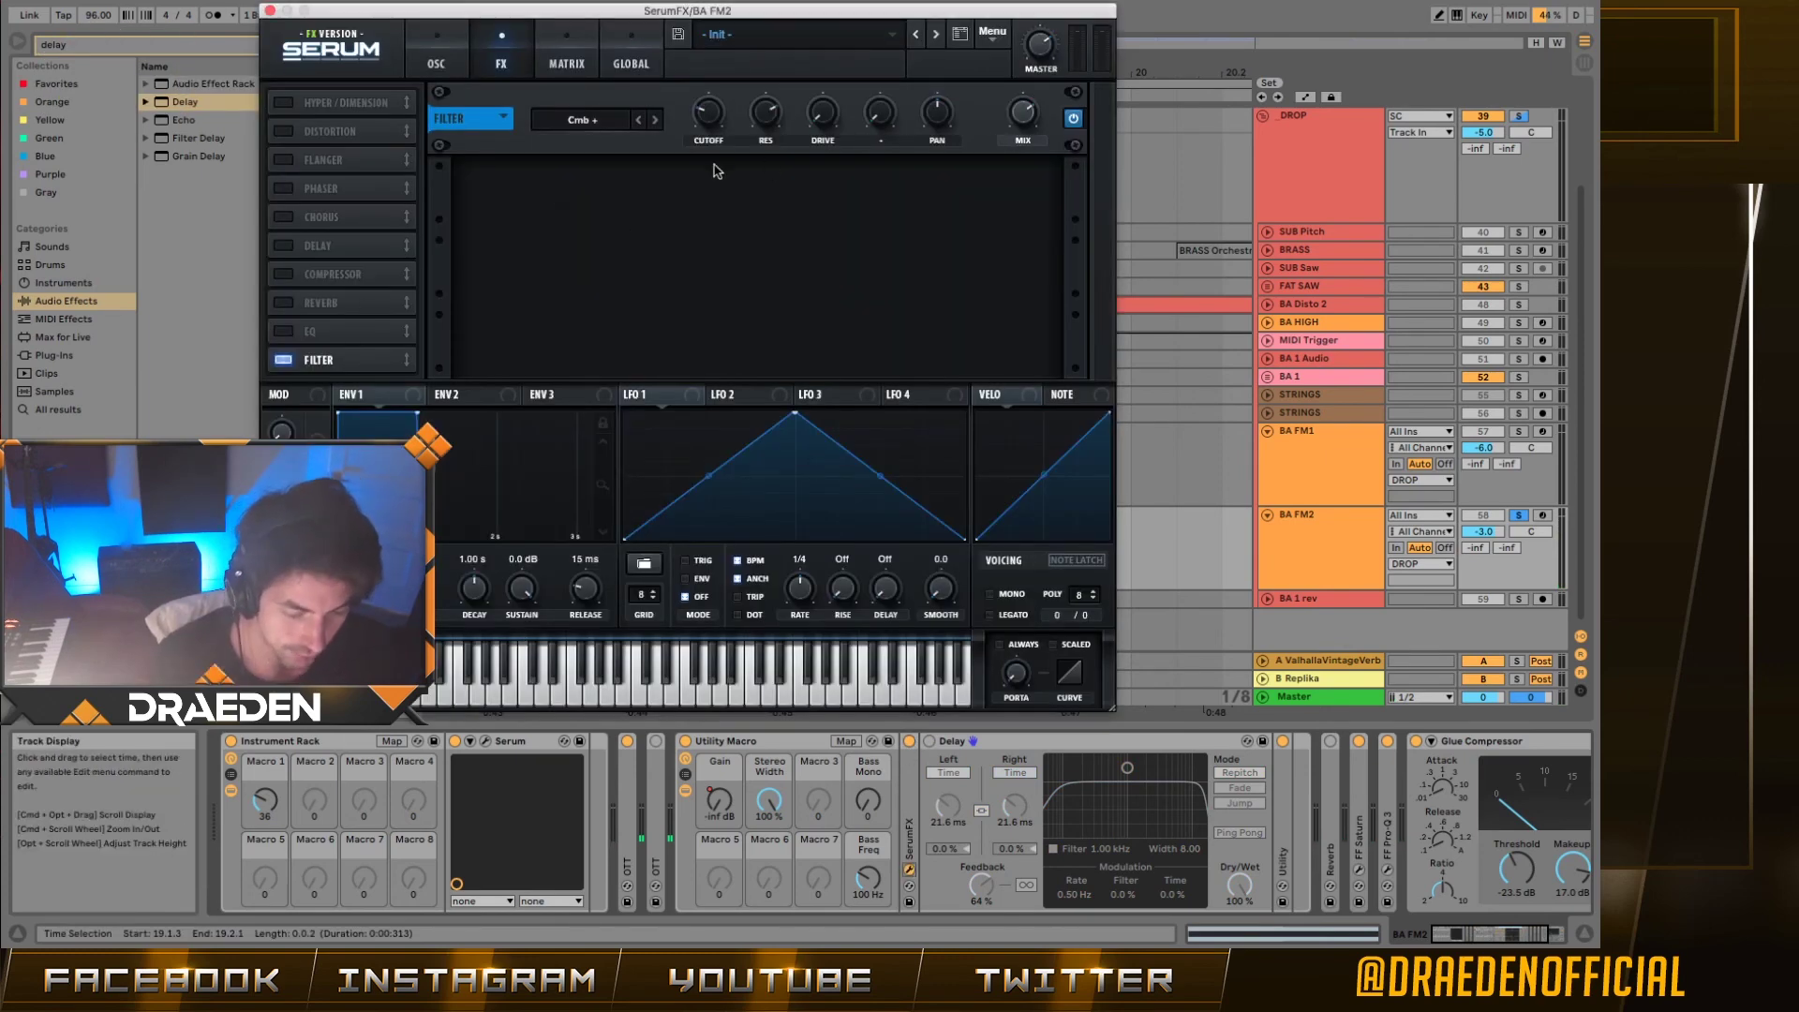
Step: Examine the Flanges filter types in SerumFX, keeping Cmb +, along with the cutoff and resonance controls
{"action": "left_click", "coordinate": [592, 123]}
{"action": "mouse_move", "coordinate": [613, 177]}
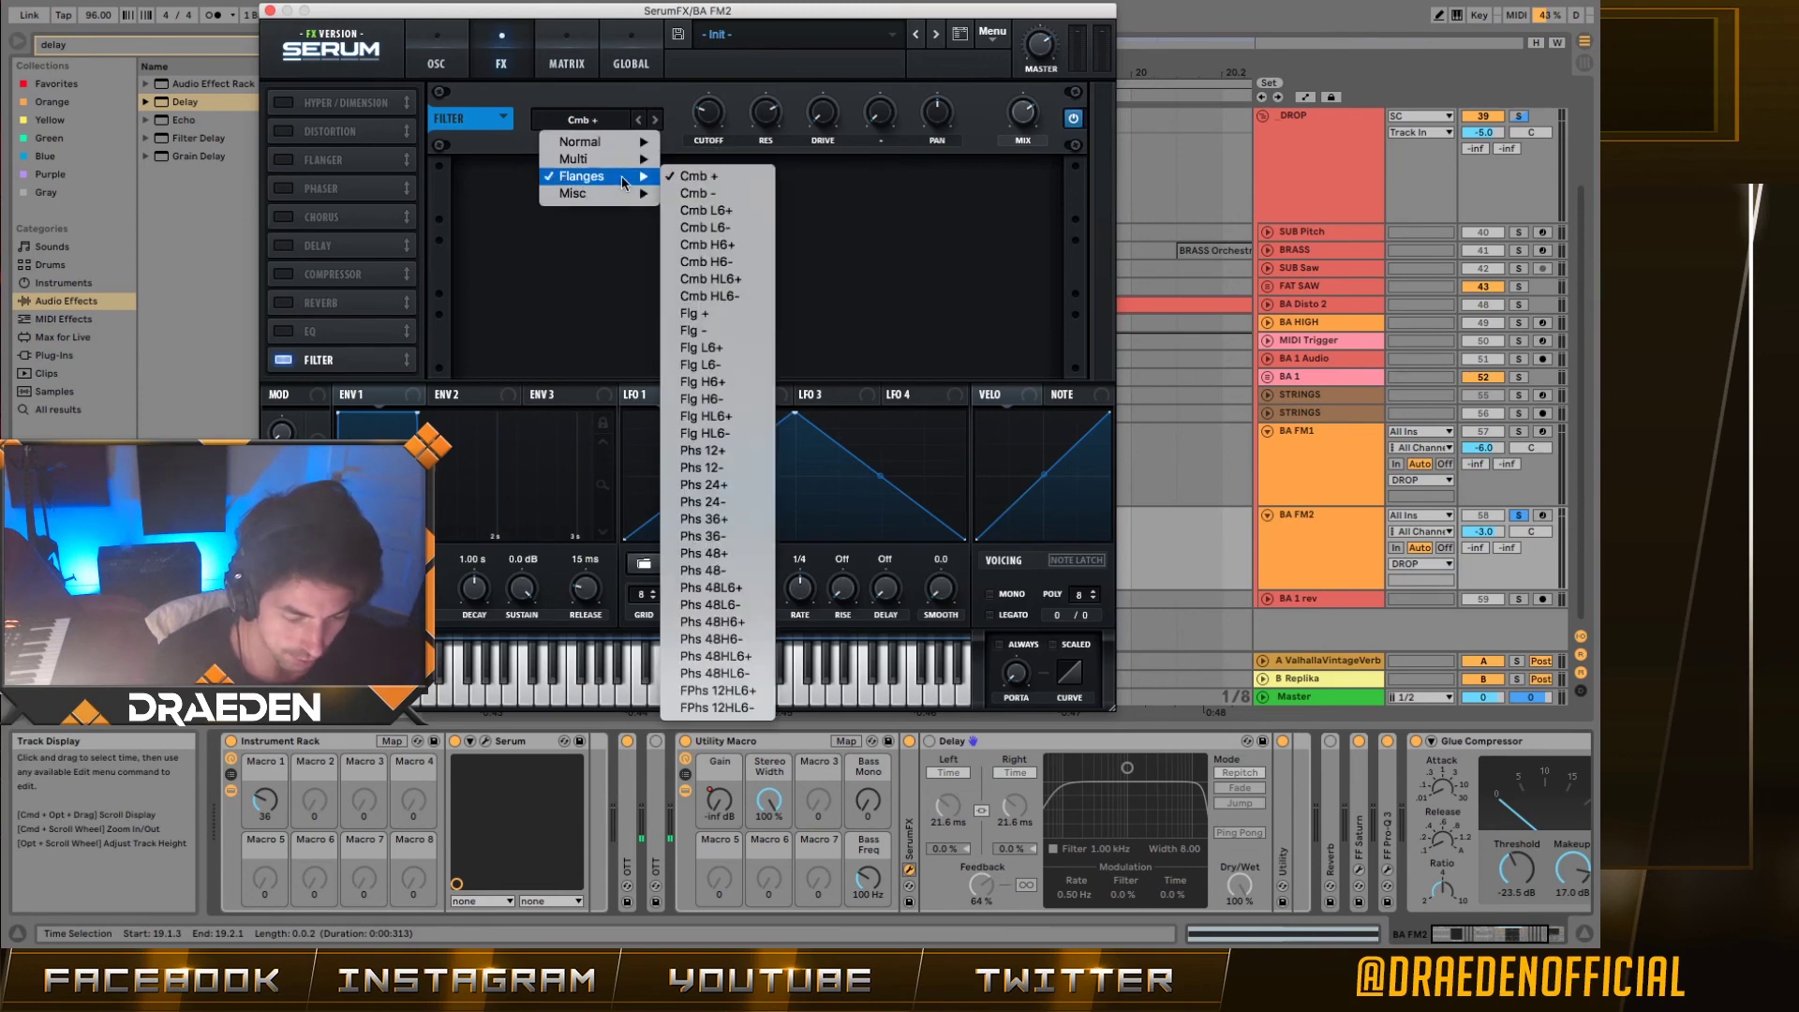
{"action": "left_click", "coordinate": [905, 216]}
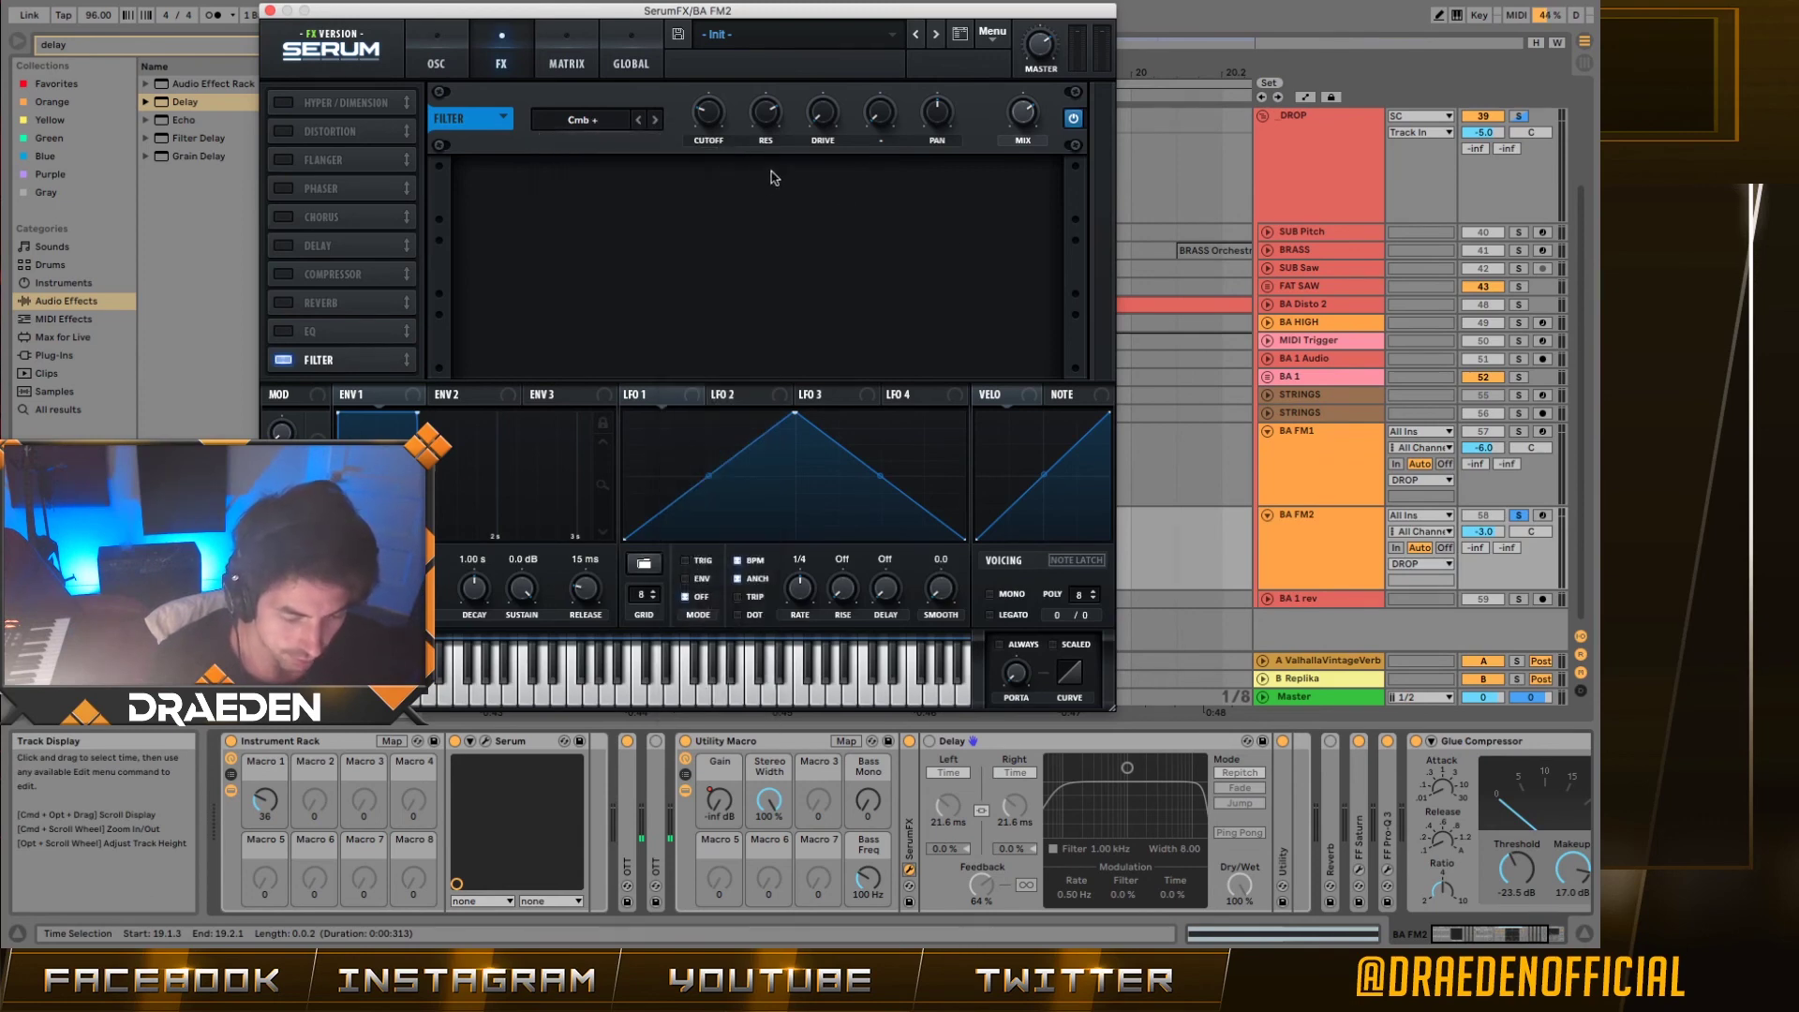
{"action": "left_click_drag", "start_coordinate": [772, 114], "coordinate": [756, 295]}
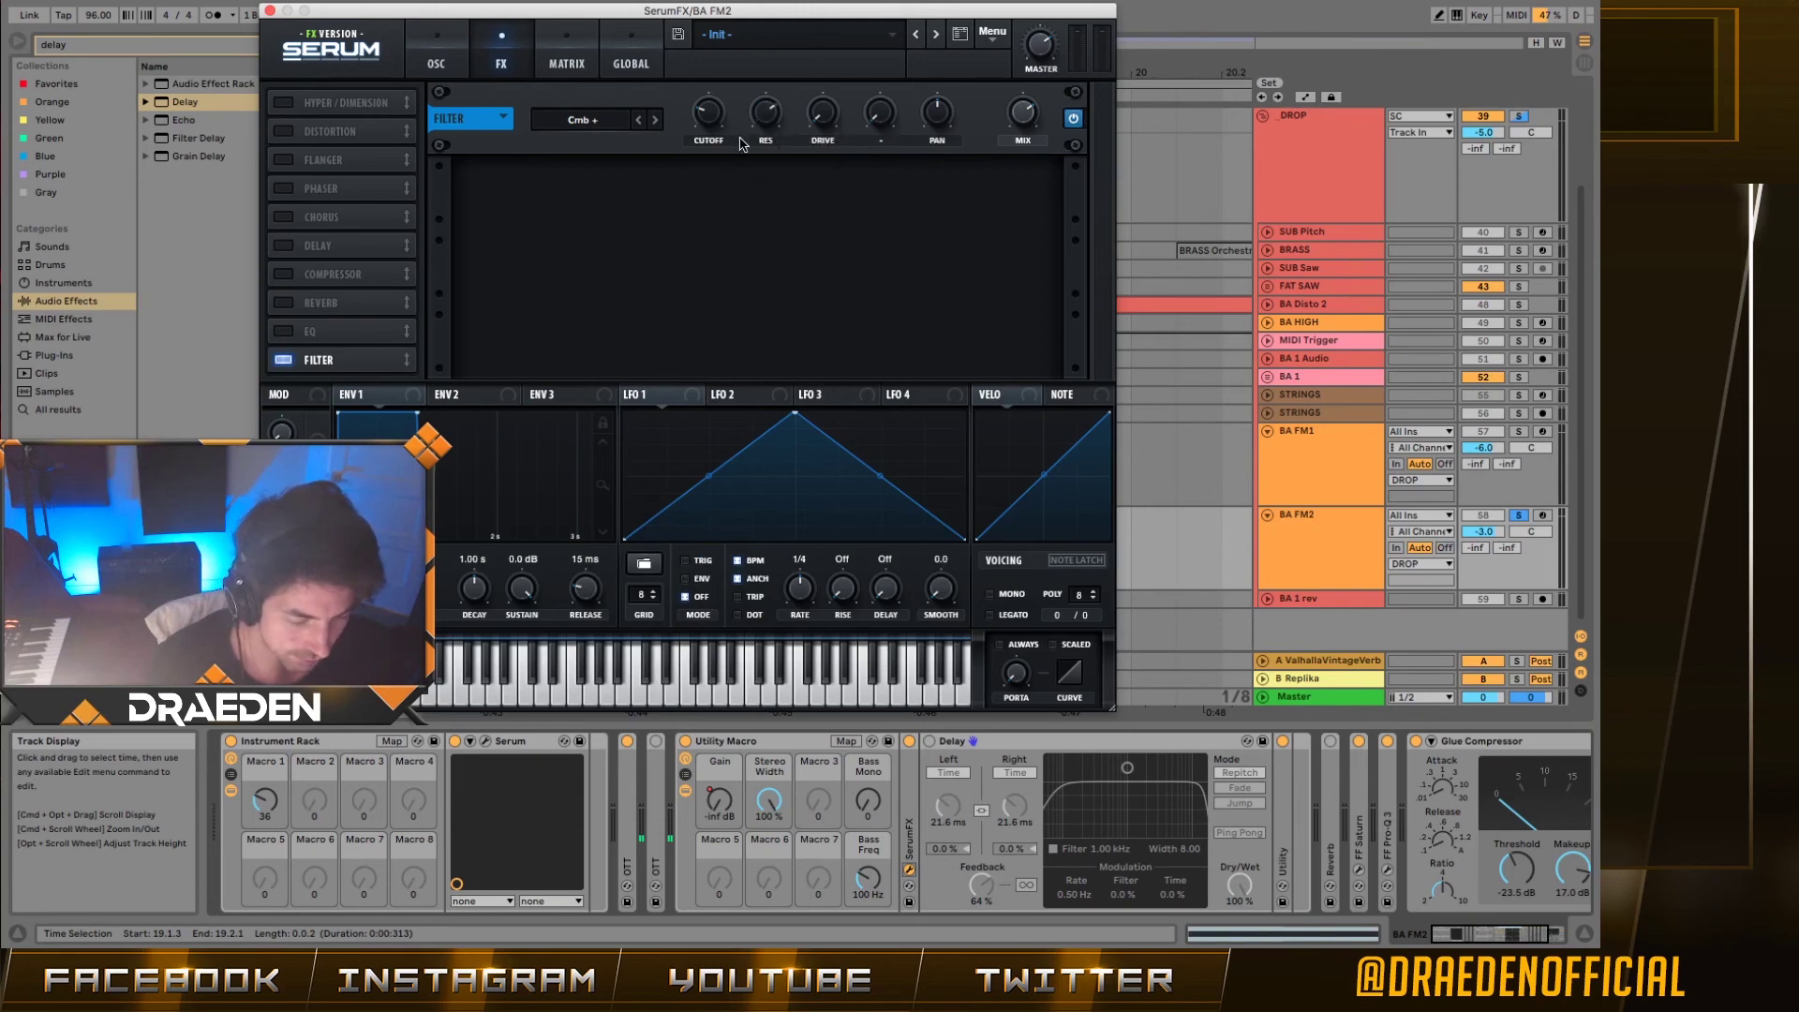
{"action": "mouse_move", "coordinate": [721, 119]}
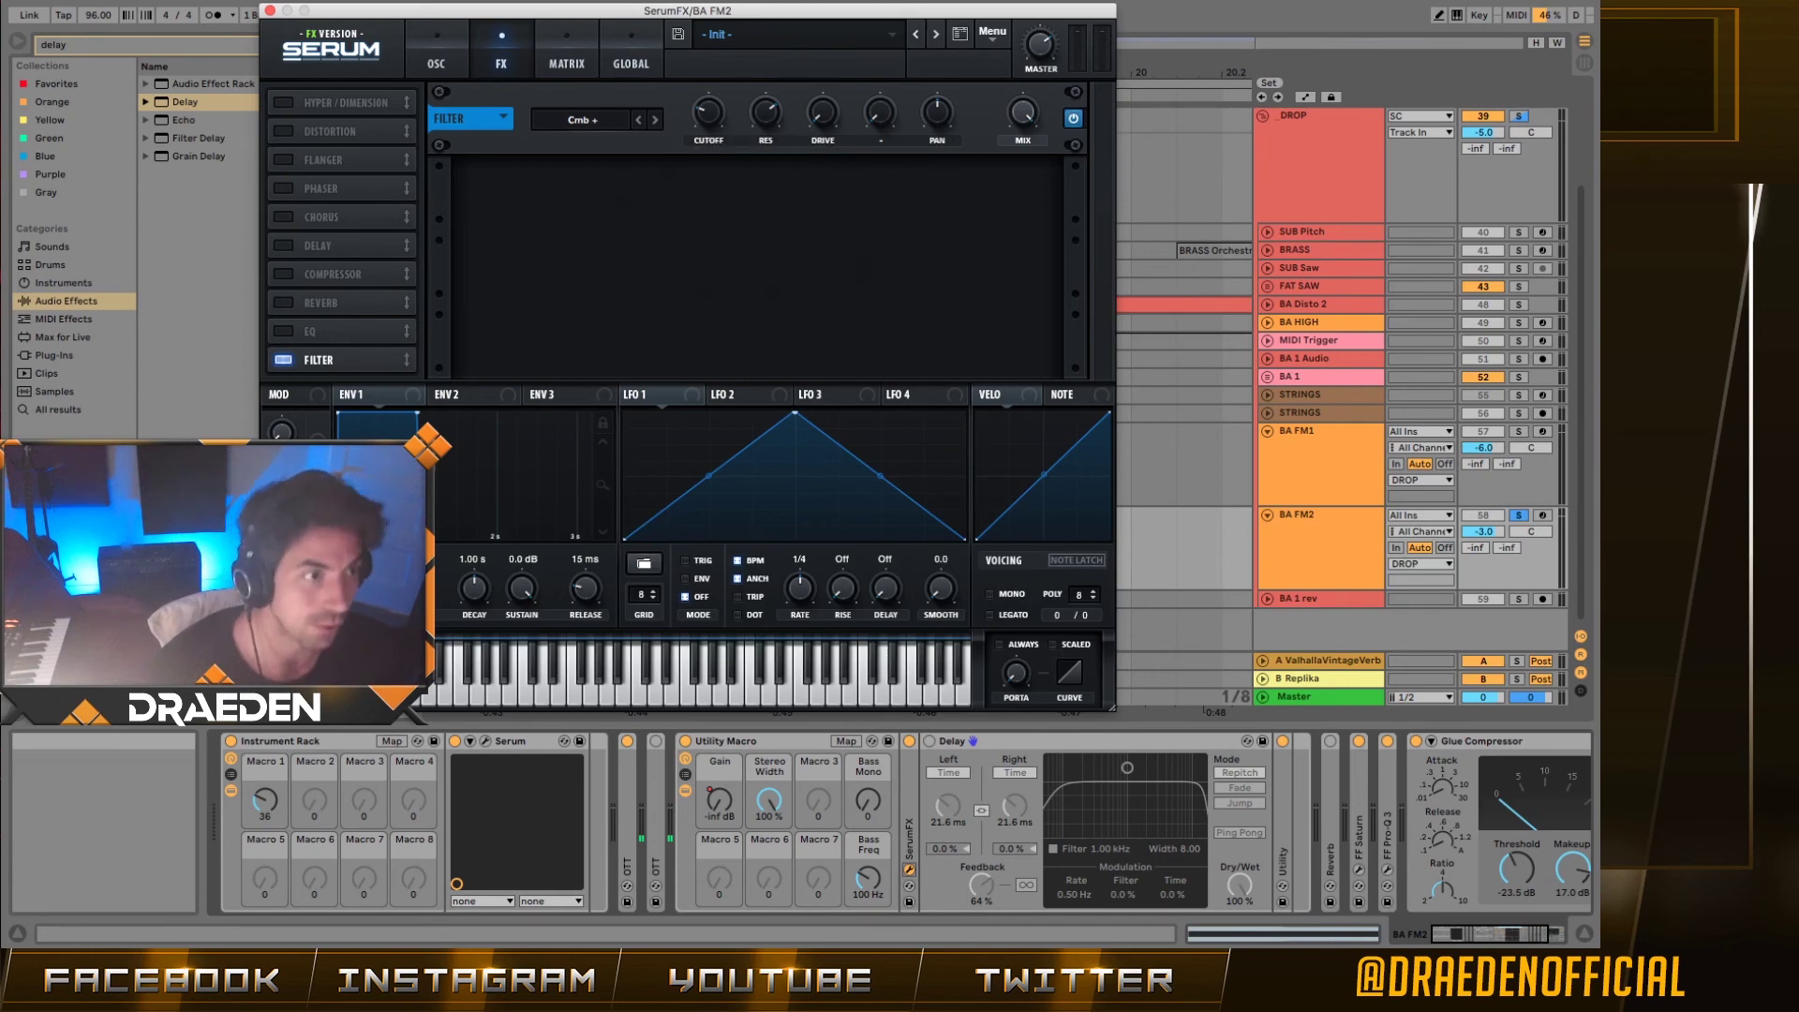
Step: Switch to the browser's Frequence notes chart and look up the frequency of the note G in octave 0
{"action": "key", "text": "alt+super+p"}
{"action": "left_click_drag", "start_coordinate": [1593, 942], "coordinate": [948, 226]}
{"action": "key", "text": "super+Tab"}
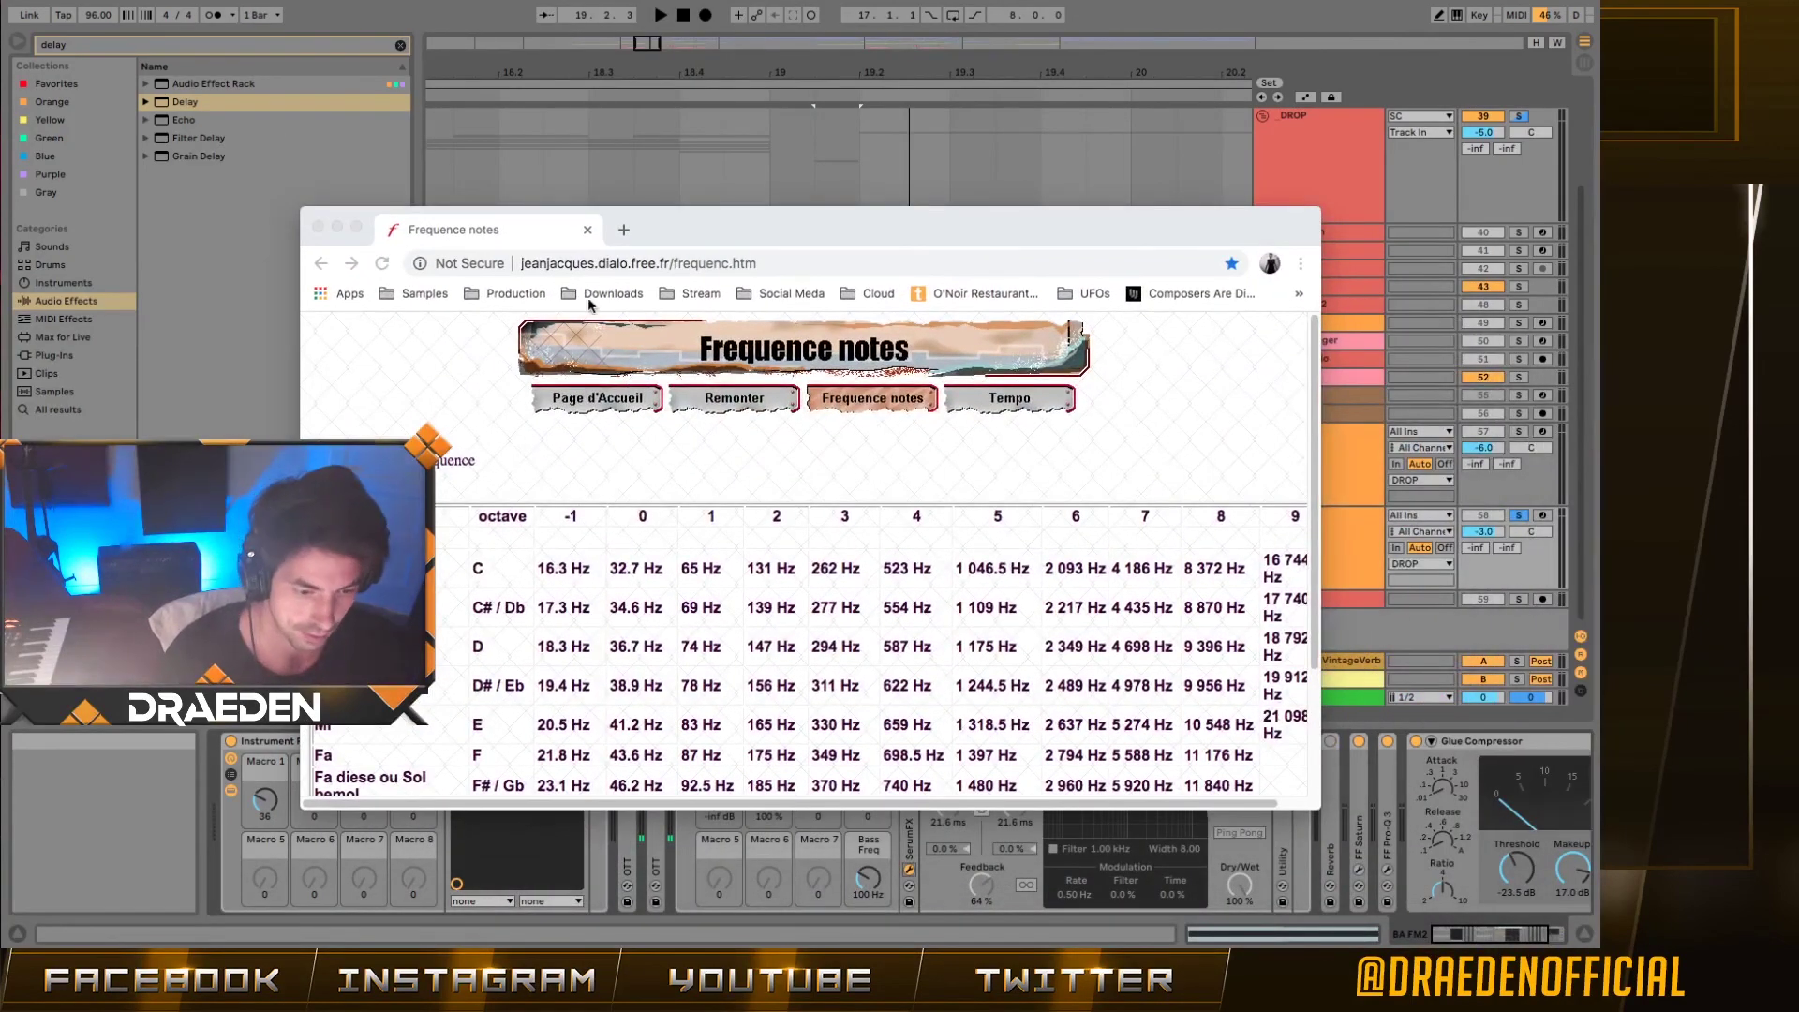
{"action": "scroll", "coordinate": [661, 723], "scroll_direction": "down", "scroll_amount": 4}
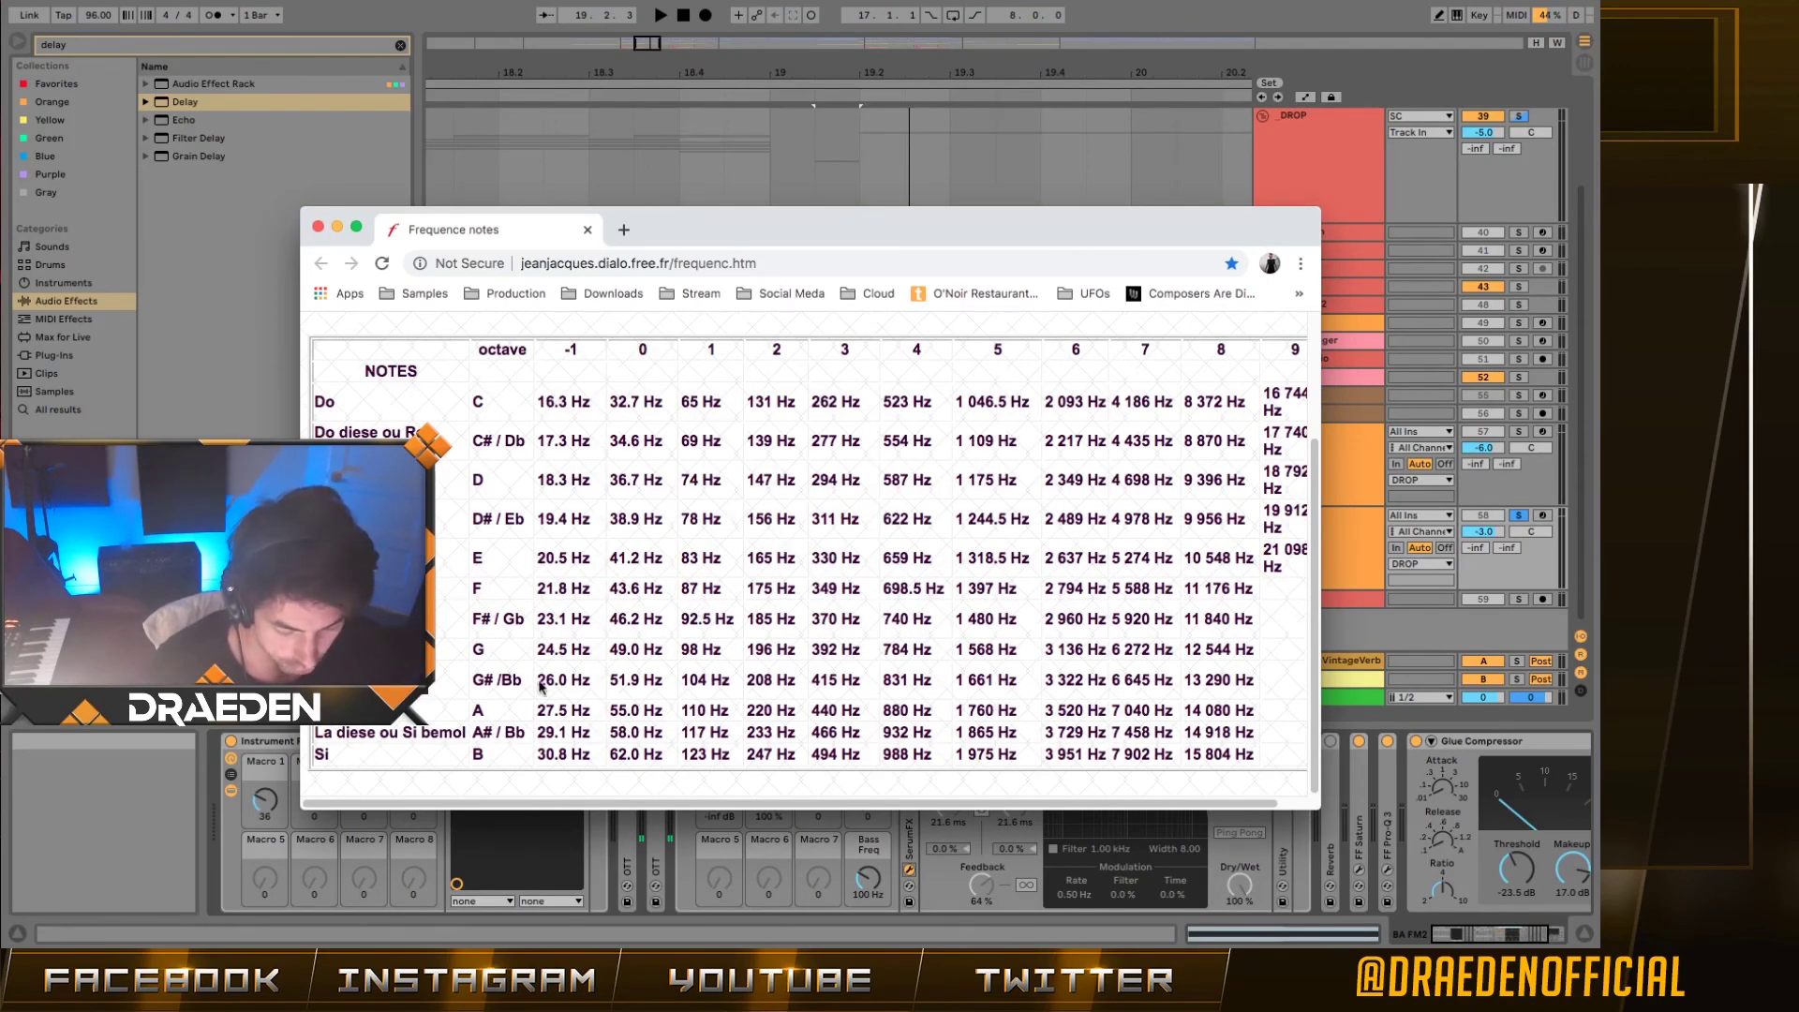
{"action": "left_click_drag", "start_coordinate": [642, 649], "coordinate": [606, 654]}
{"action": "left_click", "coordinate": [611, 648]}
{"action": "double_click", "coordinate": [619, 649]}
{"action": "left_click", "coordinate": [614, 649]}
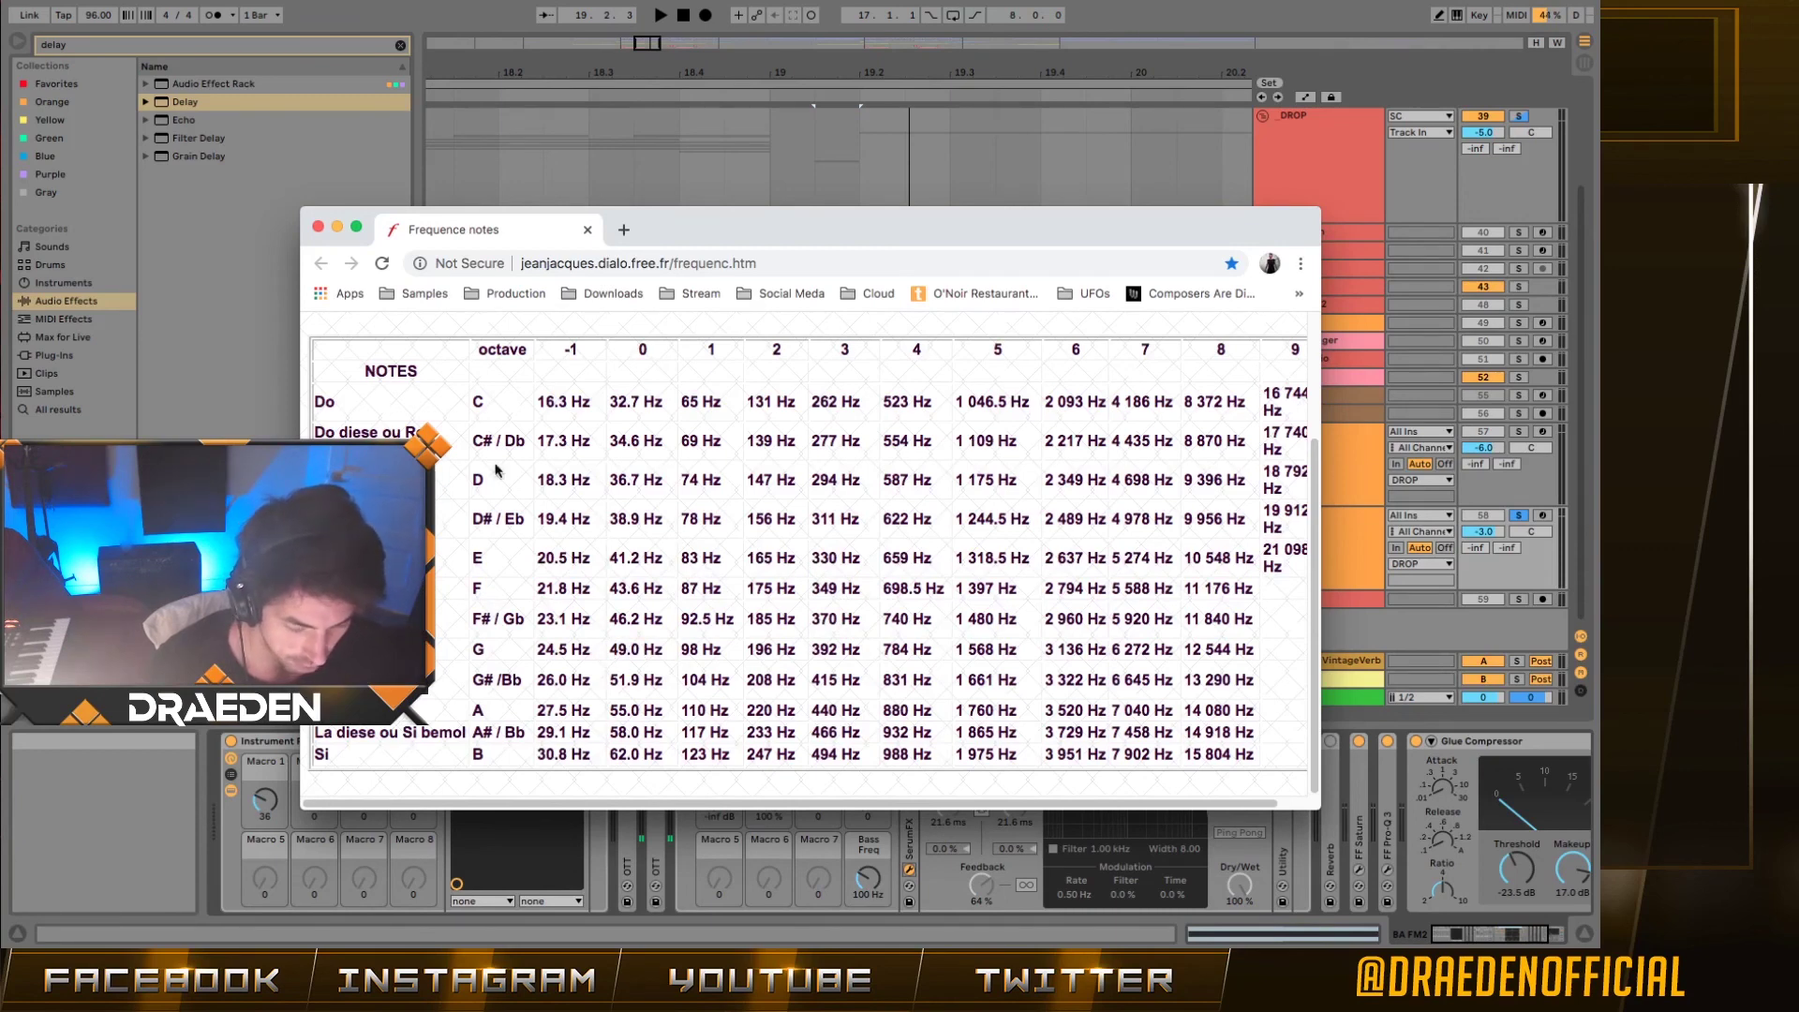
Step: Return to Ableton Live's SerumFX window and select the BA FM2 track to audition the comb filter
{"action": "key", "text": "super+Tab"}
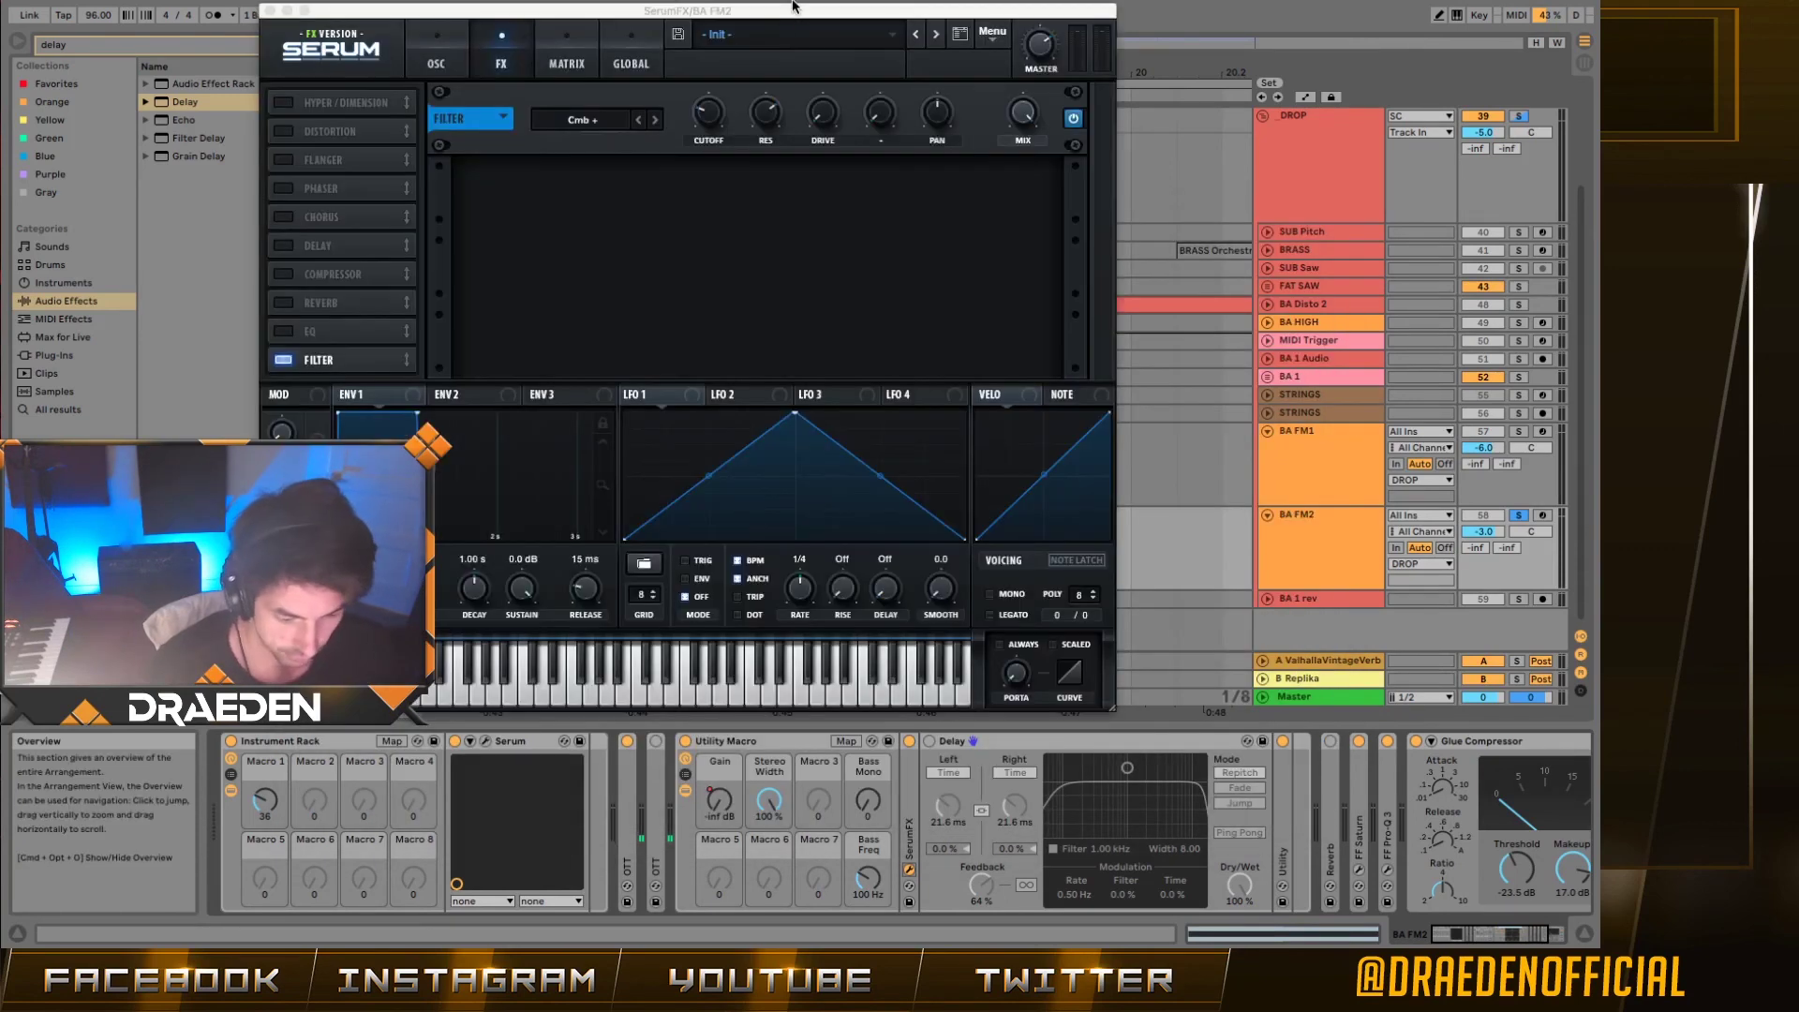
{"action": "mouse_move", "coordinate": [707, 129]}
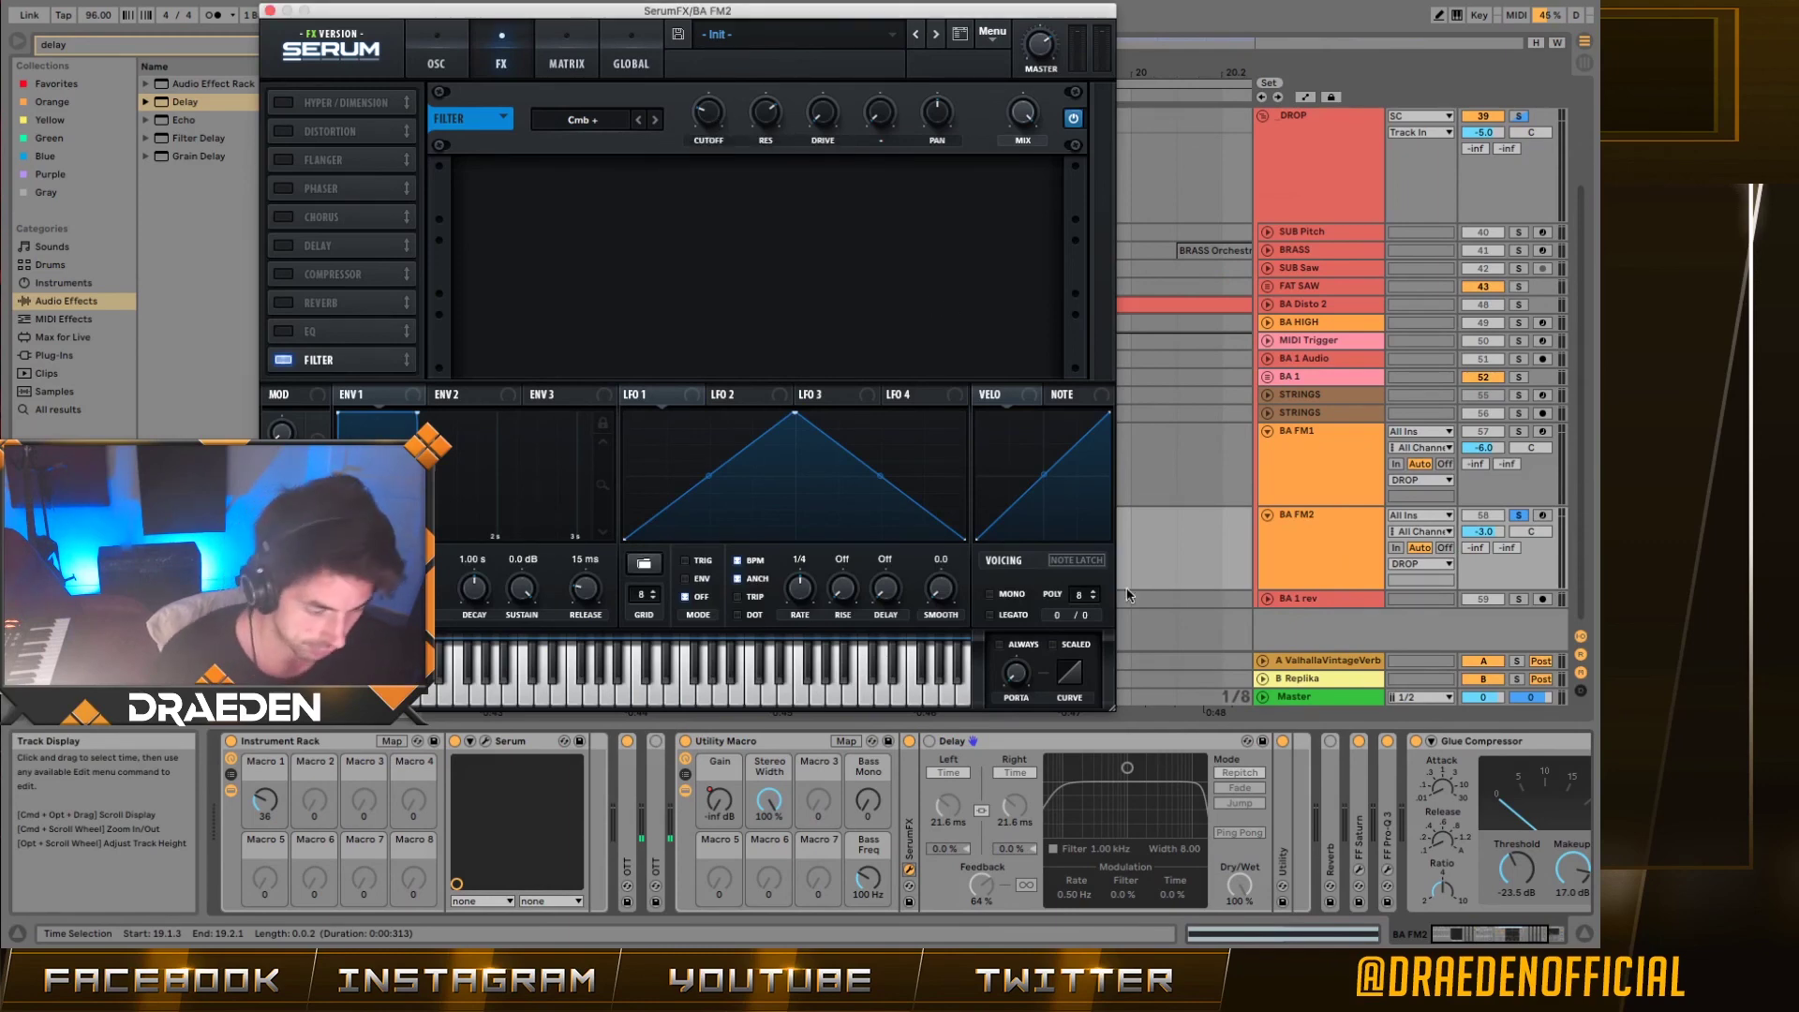
{"action": "left_click", "coordinate": [1359, 525]}
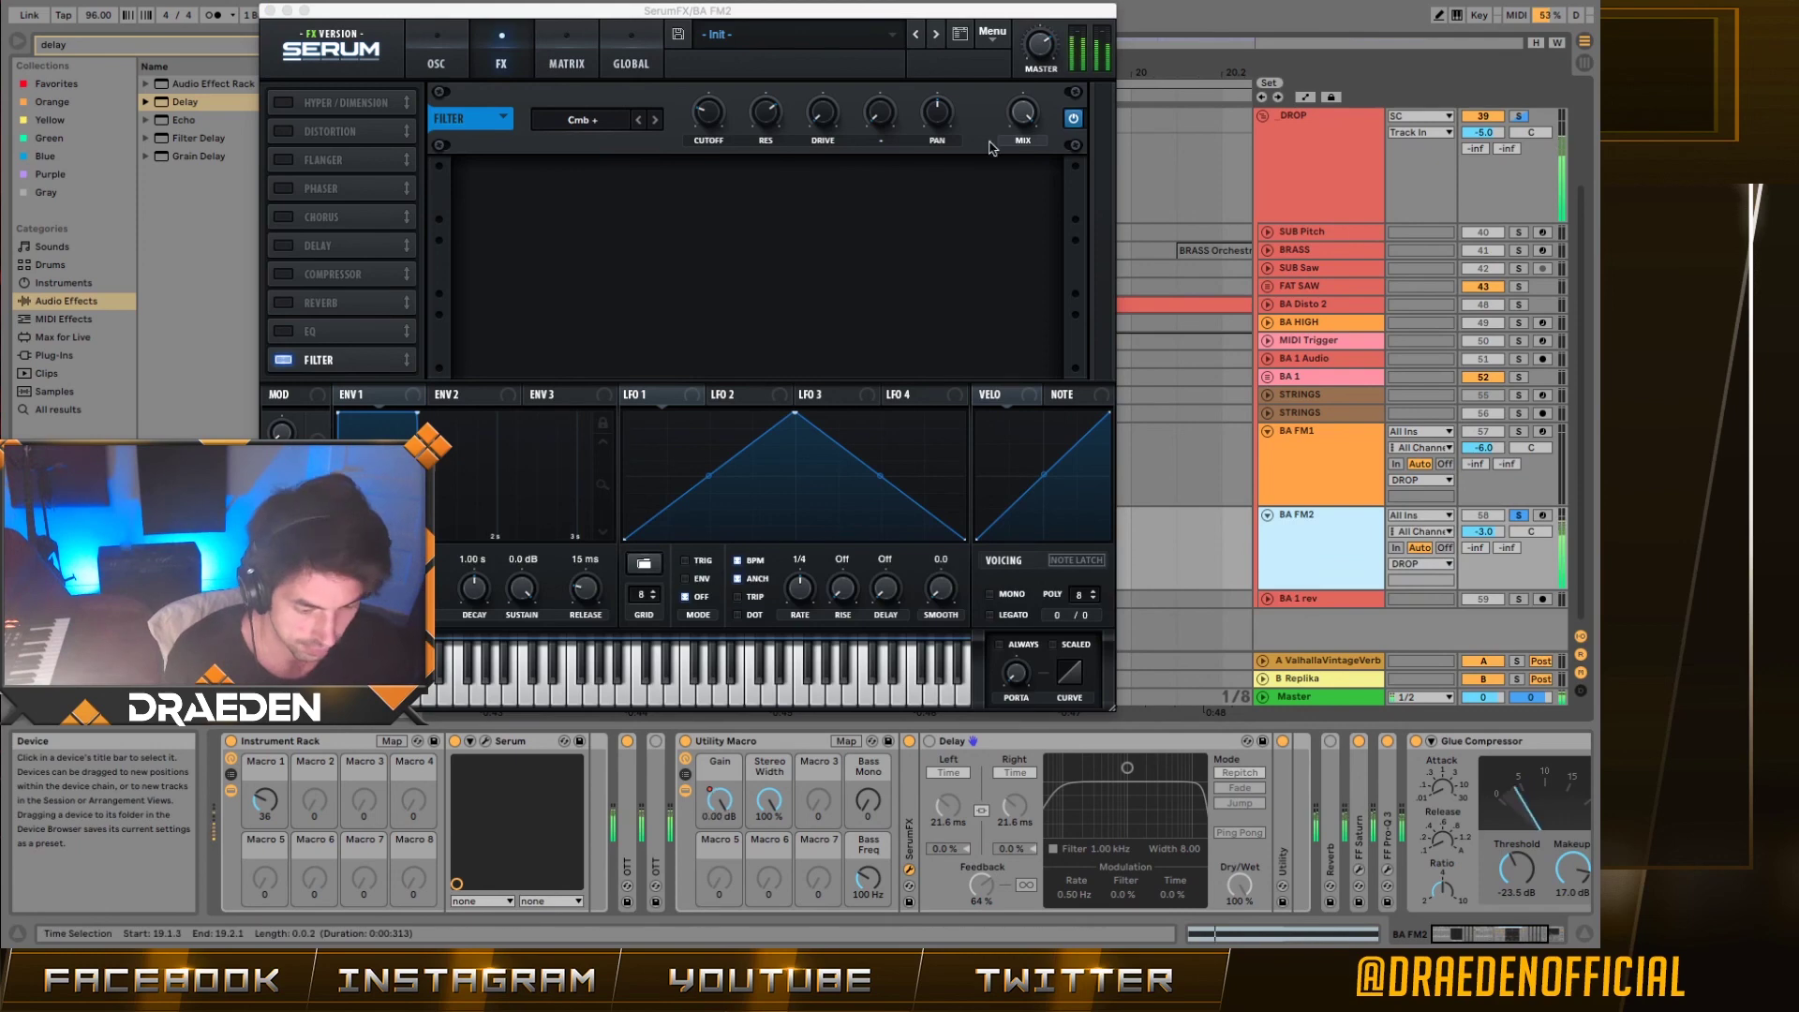